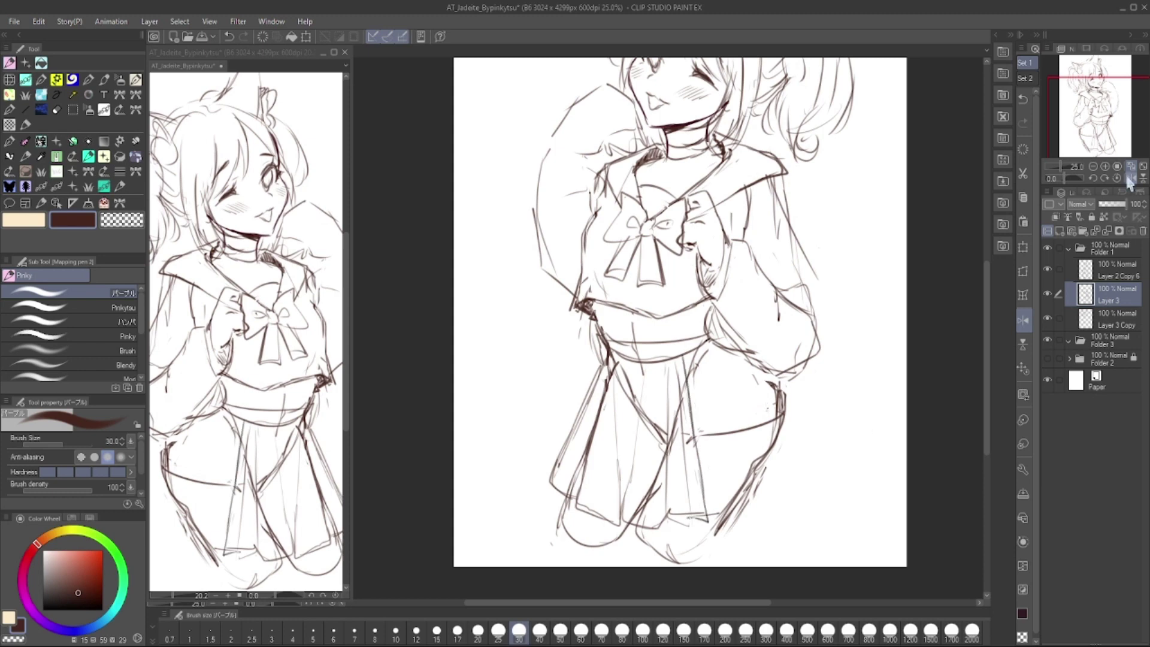
Sketch a garter strap with a heart on the thigh and transform the lower-body sketch lines
scroll(677, 360, down, 2)
key(ctrl+t)
key(Return)
drag(719, 389, 690, 438)
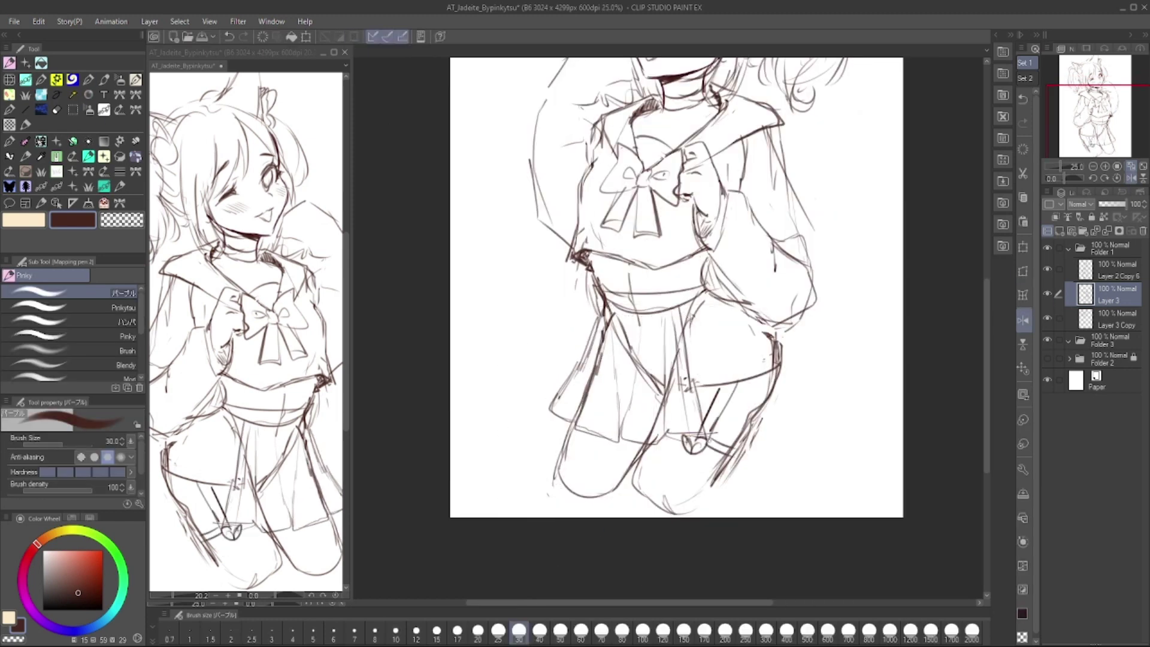
key(ctrl+t)
key(Return)
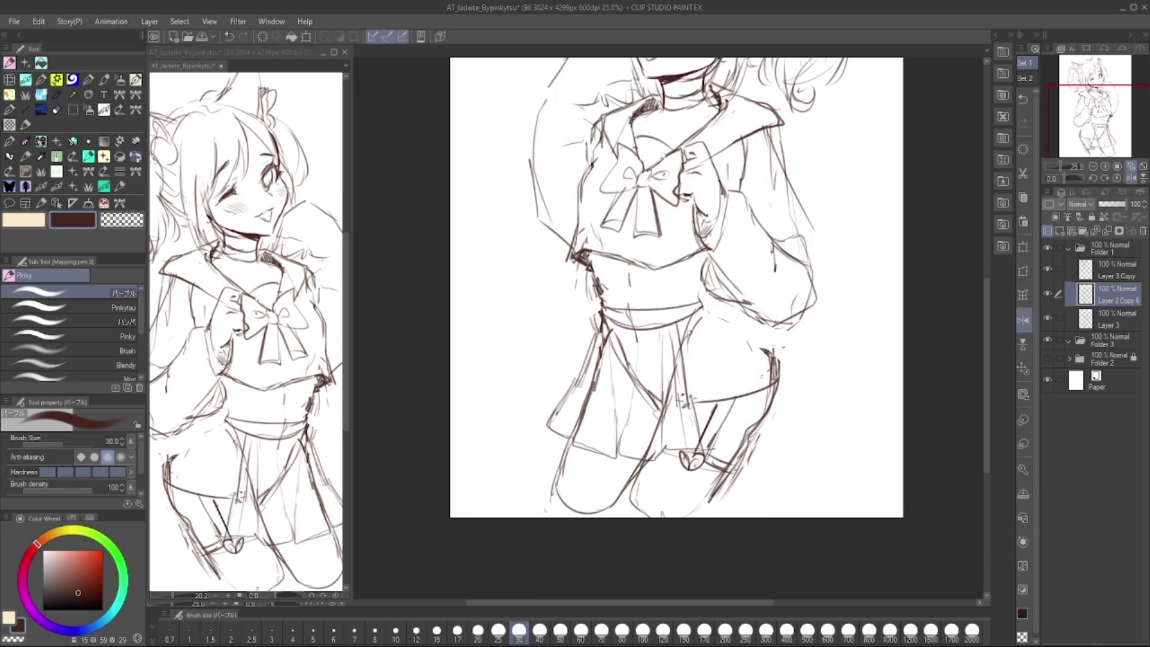
Sketch the waistband details, the crossed hair clips and the small cheek stickers
drag(684, 275, 703, 293)
scroll(704, 293, up, 2)
mouse_move(704, 179)
mouse_down()
mouse_move(758, 225)
mouse_move(771, 264)
mouse_up()
scroll(606, 243, down, 2)
drag(715, 135, 756, 111)
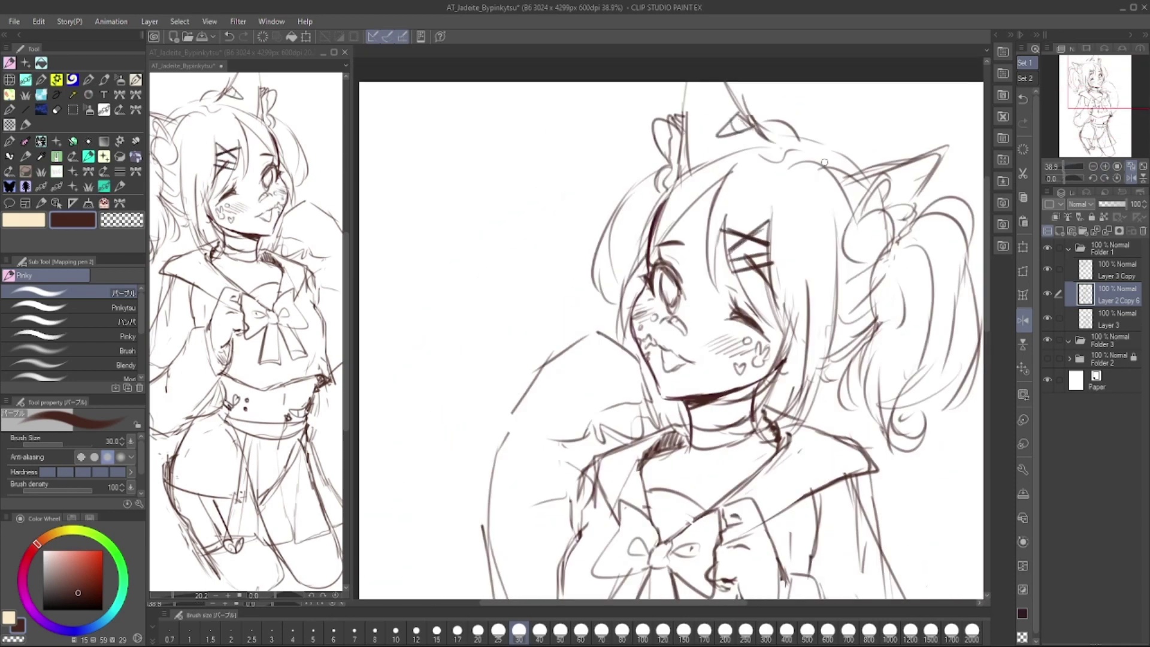
Sketch a ribbon on each sleeve and crossed stitch marks on the lower sleeve
drag(1093, 170, 1096, 120)
drag(599, 209, 664, 123)
drag(851, 299, 907, 353)
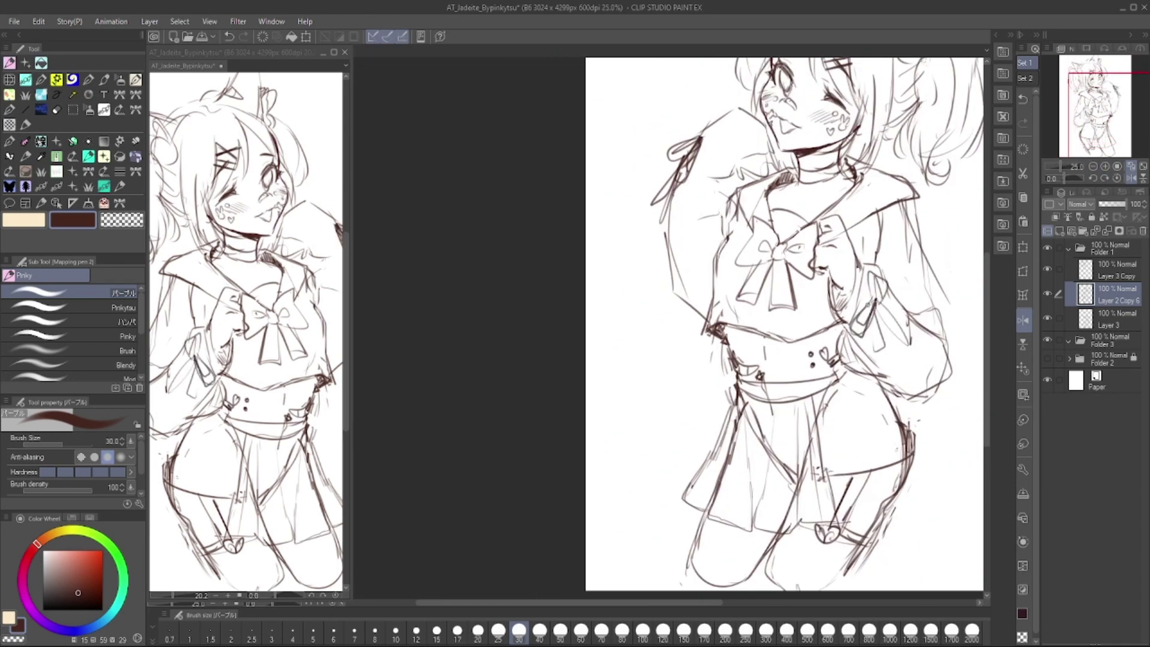
drag(886, 311, 934, 371)
scroll(779, 359, down, 2)
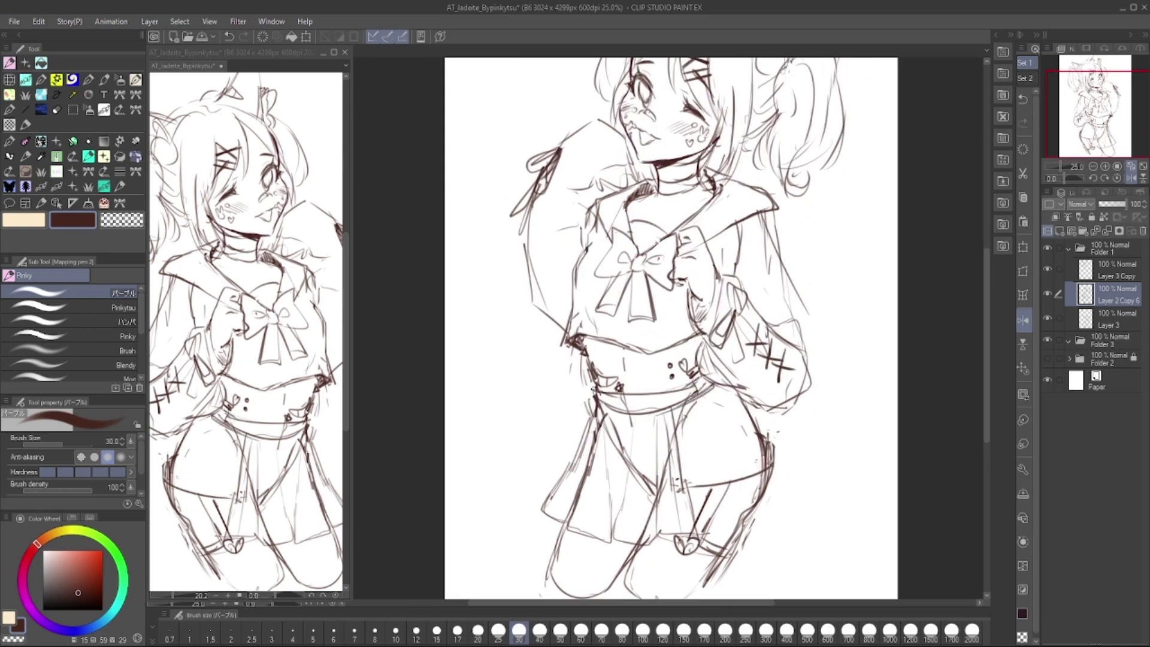
Lasso the thigh and leg area across Folder 1 and reshape it with Free Transform
scroll(671, 330, down, 2)
click(1108, 248)
key(l)
drag(539, 378, 635, 485)
key(ctrl+t)
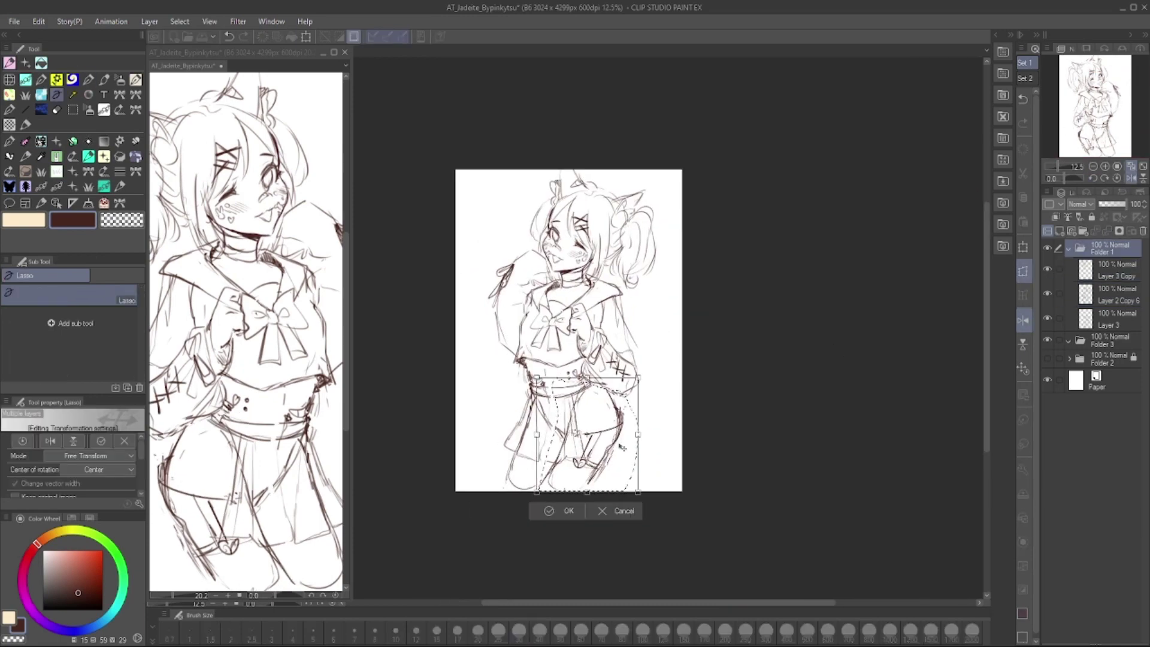
key(Return)
Scale up the figure in Folder 1 Copy 2 so it fills the canvas
key(ctrl+t)
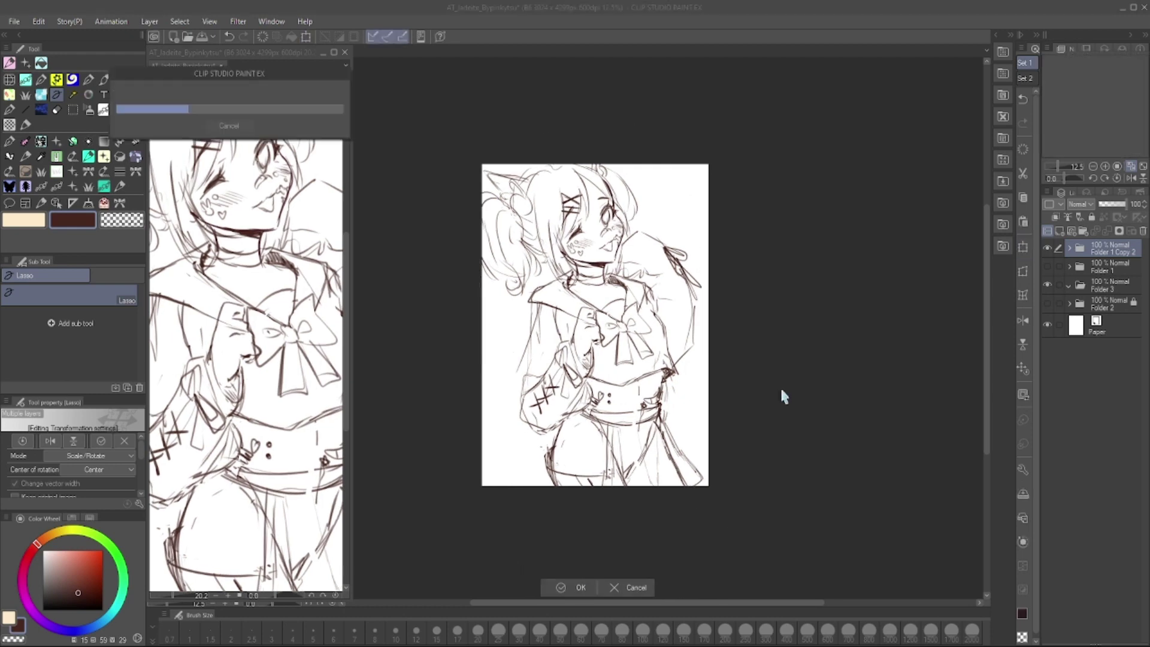
key(Return)
key(p)
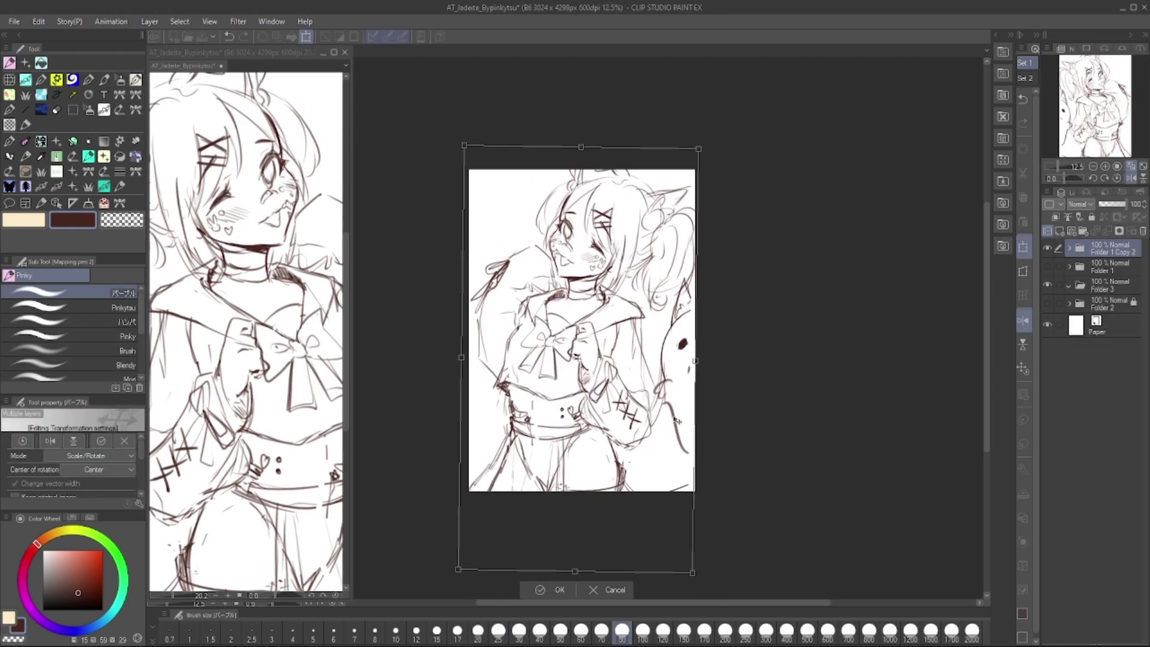
Expand Folder 1 Copy 2, select its lowest sketch layer and set the brush size to 25
click(1069, 248)
click(1072, 231)
click(1096, 178)
click(1093, 169)
click(1069, 248)
click(1114, 319)
click(498, 630)
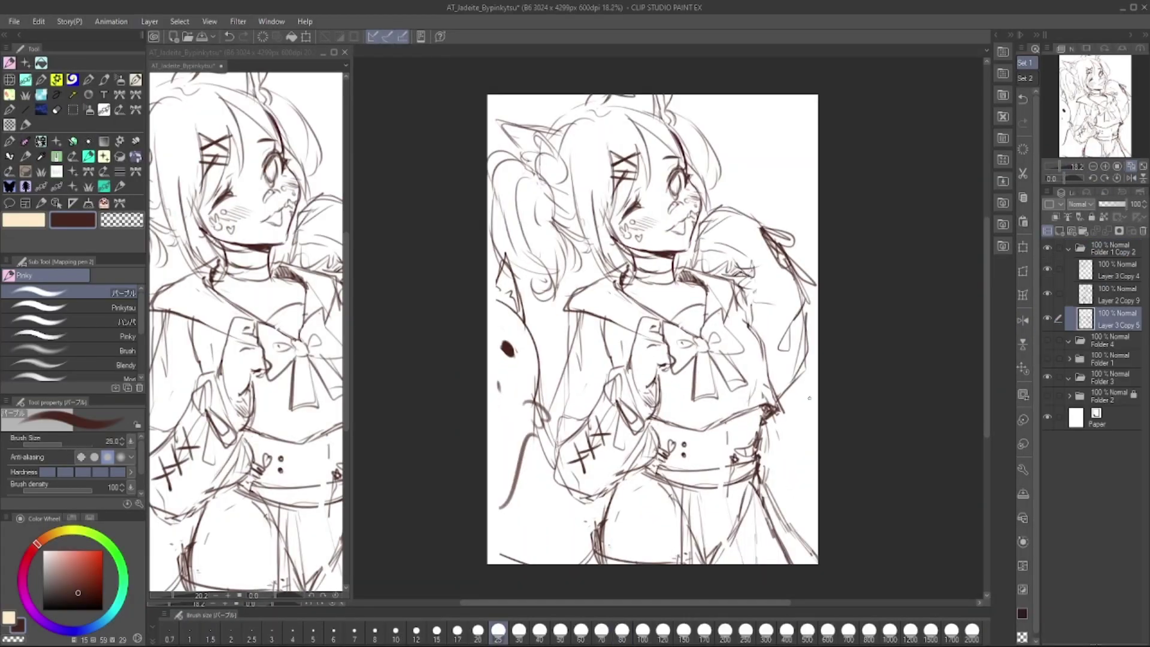
Refine the sketch on Layer 2 Copy 9, checking the figure in mirrored view
click(1023, 320)
click(1114, 293)
key(m)
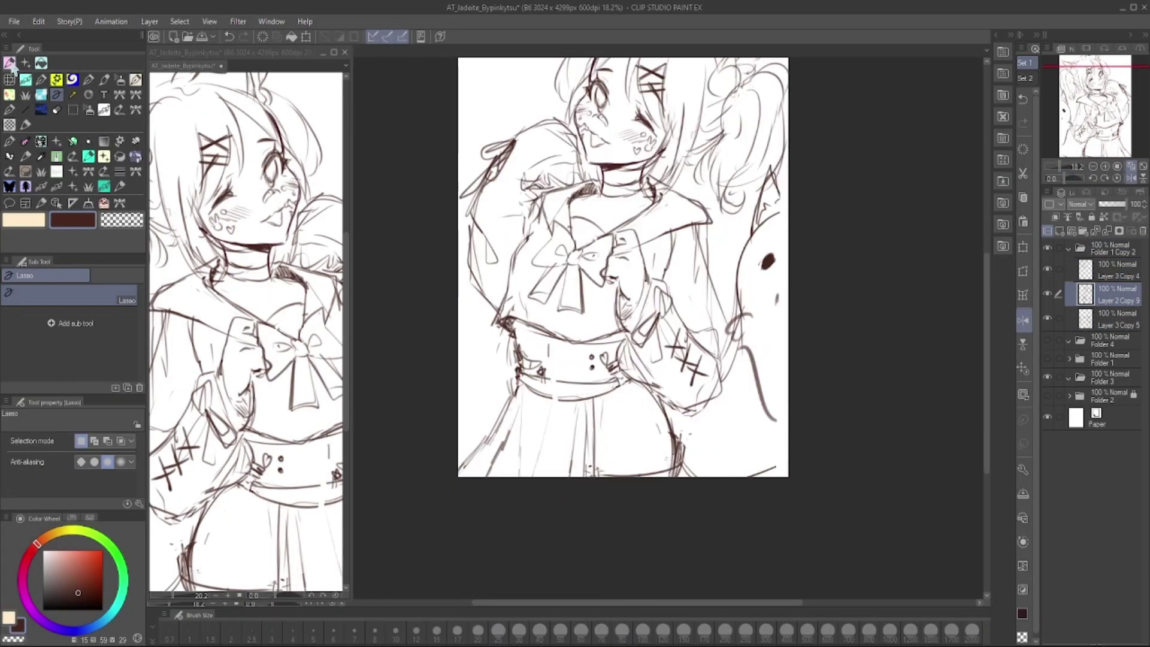
click(10, 63)
click(1023, 320)
click(1093, 166)
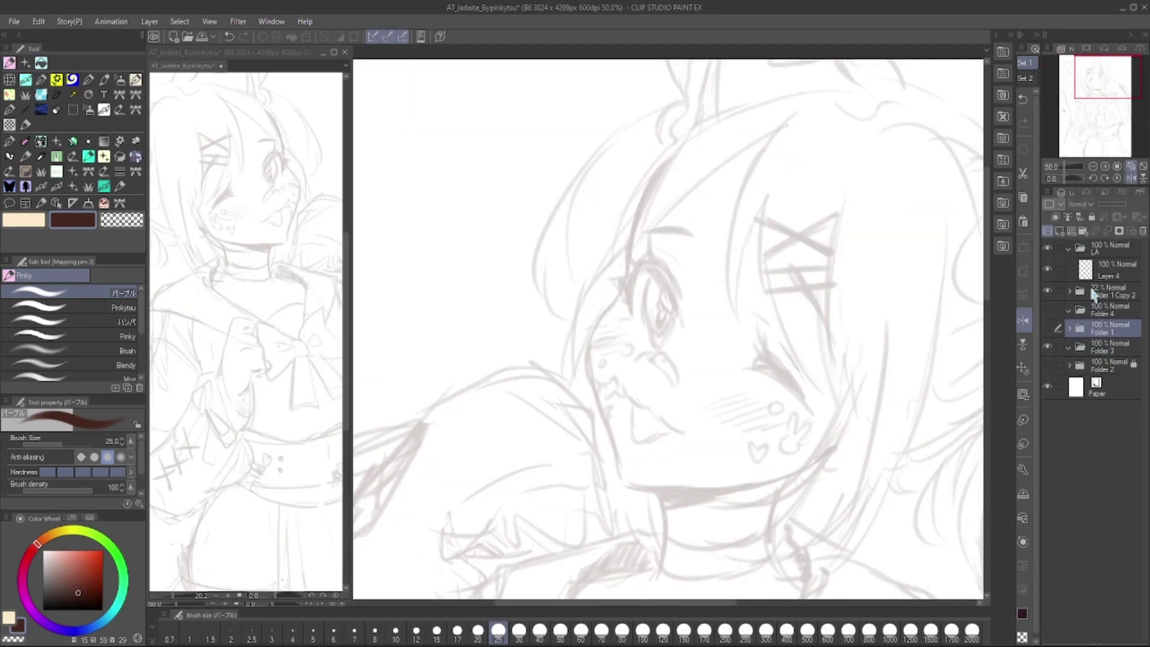
Ink the jawline, face contour and both sides of the neck on Layer 4 in the LA folder
click(1102, 271)
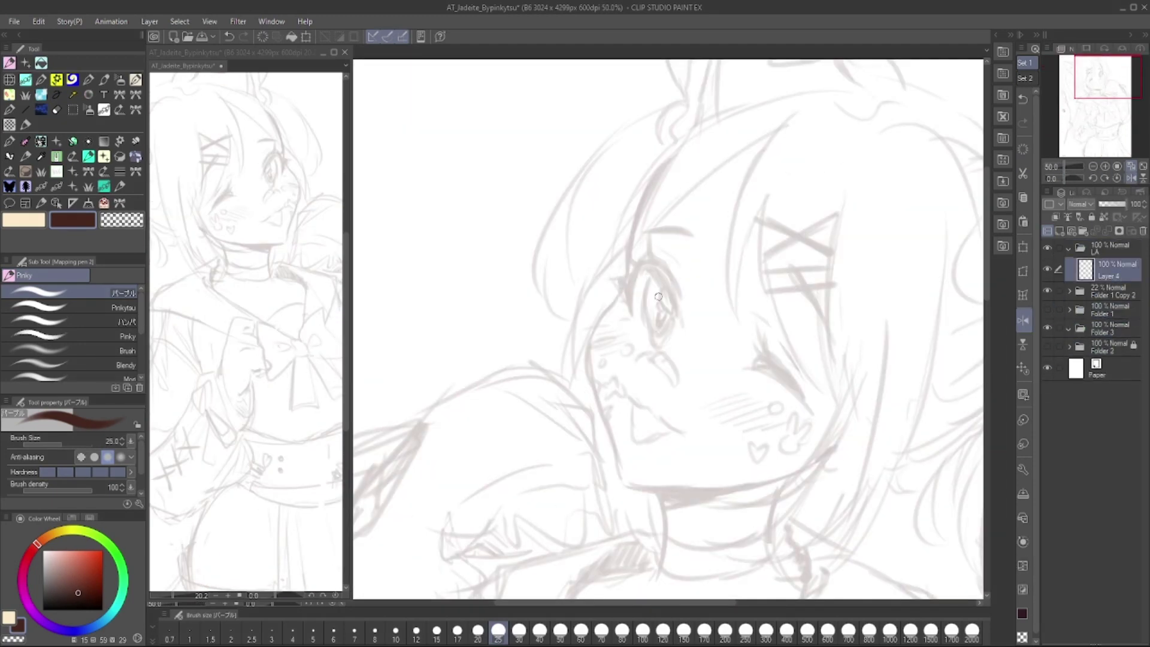
drag(625, 413, 806, 428)
click(1023, 320)
click(1022, 321)
drag(670, 363, 673, 419)
drag(789, 359, 777, 418)
mouse_move(779, 419)
mouse_down()
mouse_move(771, 358)
mouse_move(788, 358)
mouse_up()
mouse_move(697, 301)
mouse_down()
mouse_move(723, 313)
mouse_move(636, 381)
mouse_up()
Ink the choker band around the neck and sample the line color
drag(1058, 179, 1065, 179)
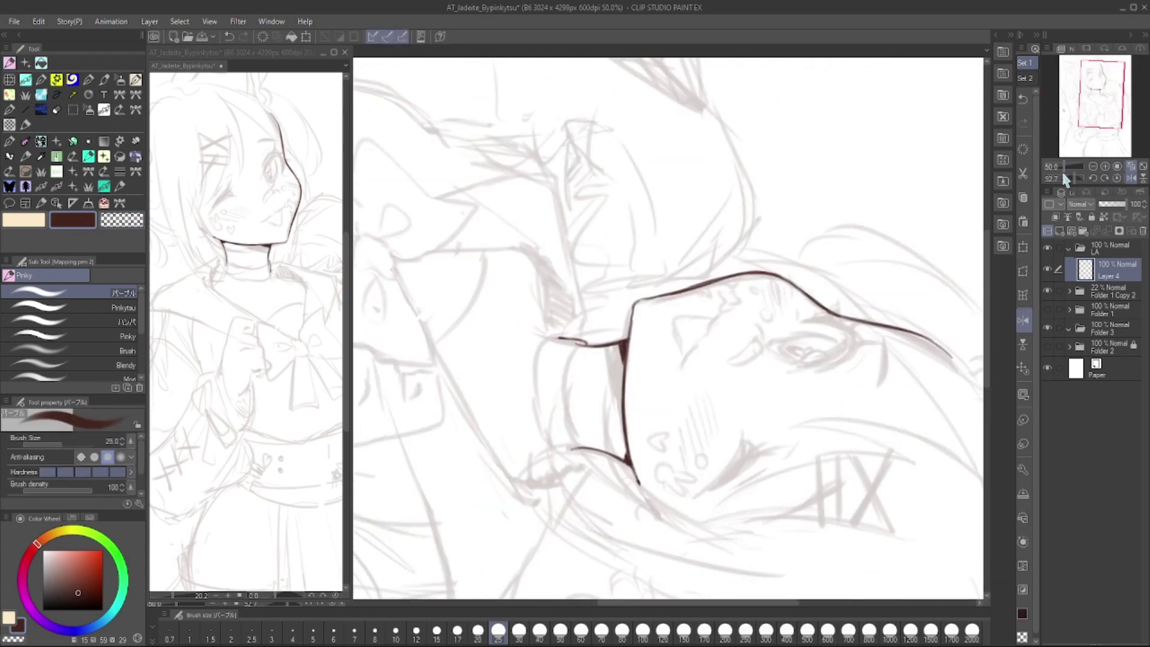
drag(552, 339, 542, 448)
key(at)
alt+click(573, 349)
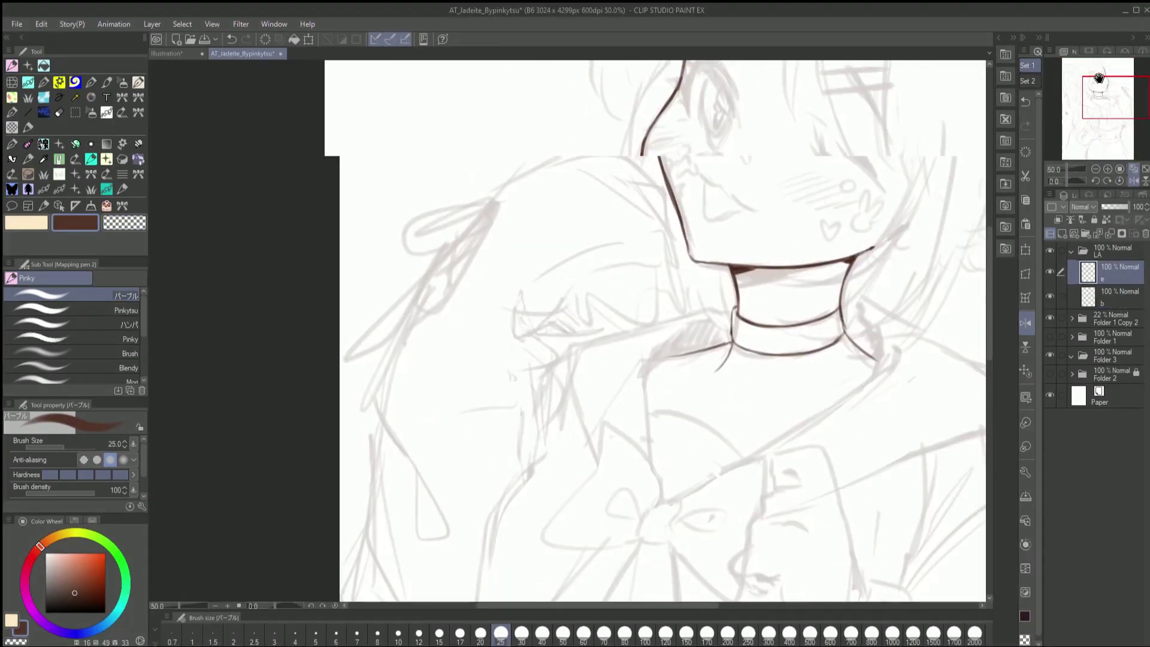
Ink the closed eye's thick lash line, its eyebrow and the thin eyelid crease on layer e
drag(1064, 181, 1058, 181)
drag(612, 234, 600, 295)
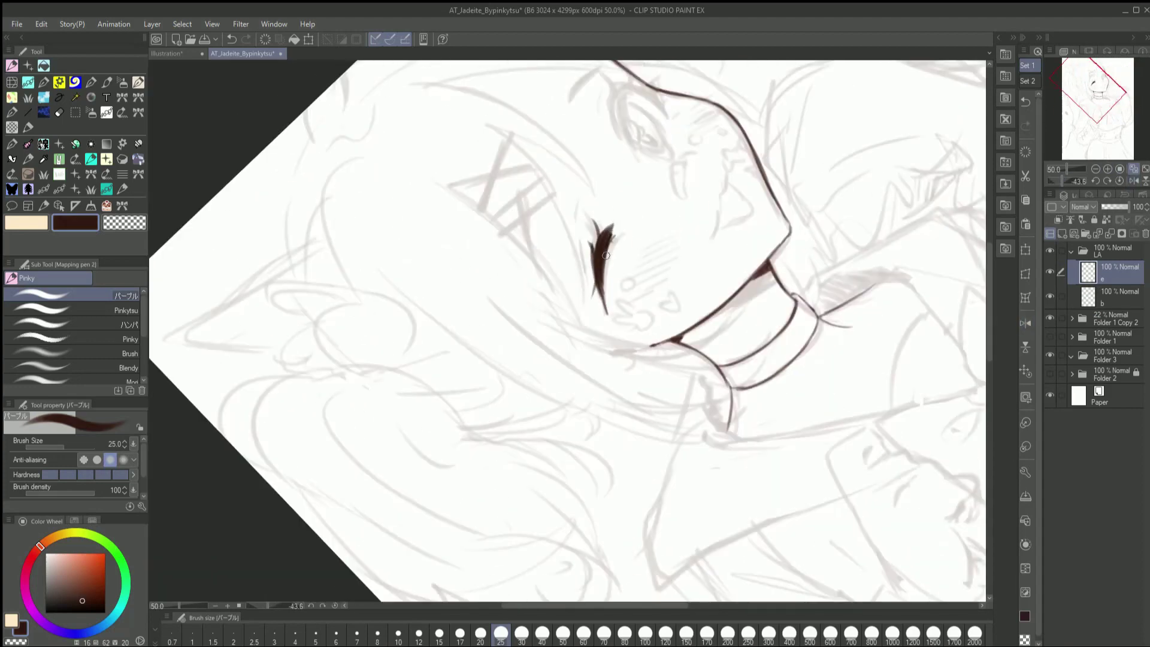
key(ctrl+@)
key(h)
key(h)
key(bracketleft)
key(bracketleft)
drag(764, 278, 735, 294)
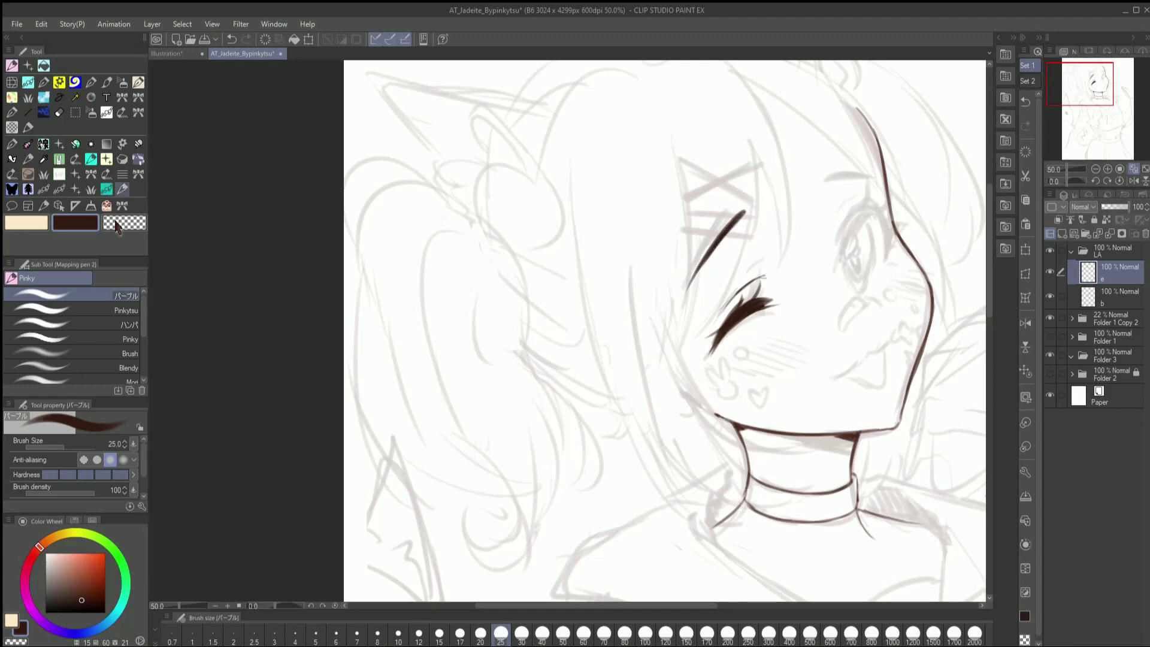
Lasso the closed eye's linework and adjust its shape with Free Transform
click(138, 159)
drag(623, 174, 635, 336)
key(ctrl+shift+t)
drag(743, 252, 718, 282)
key(Return)
key(h)
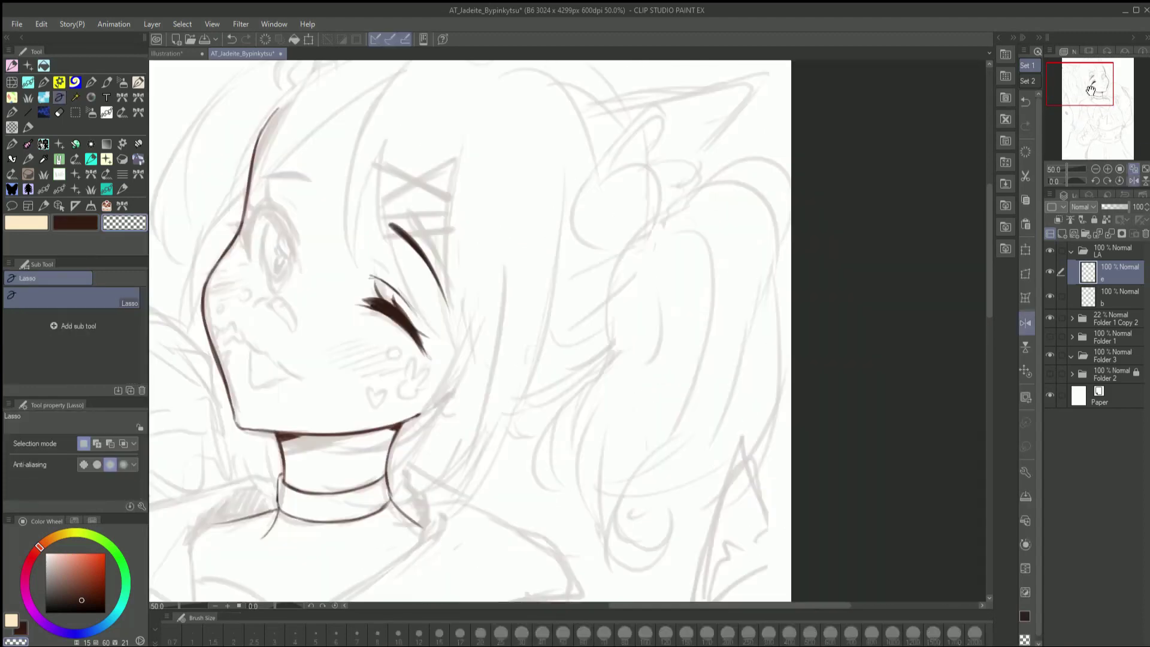
Ink the open eye's thick upper lash line with pointed lashes, using brush size 20
drag(1090, 89, 1112, 87)
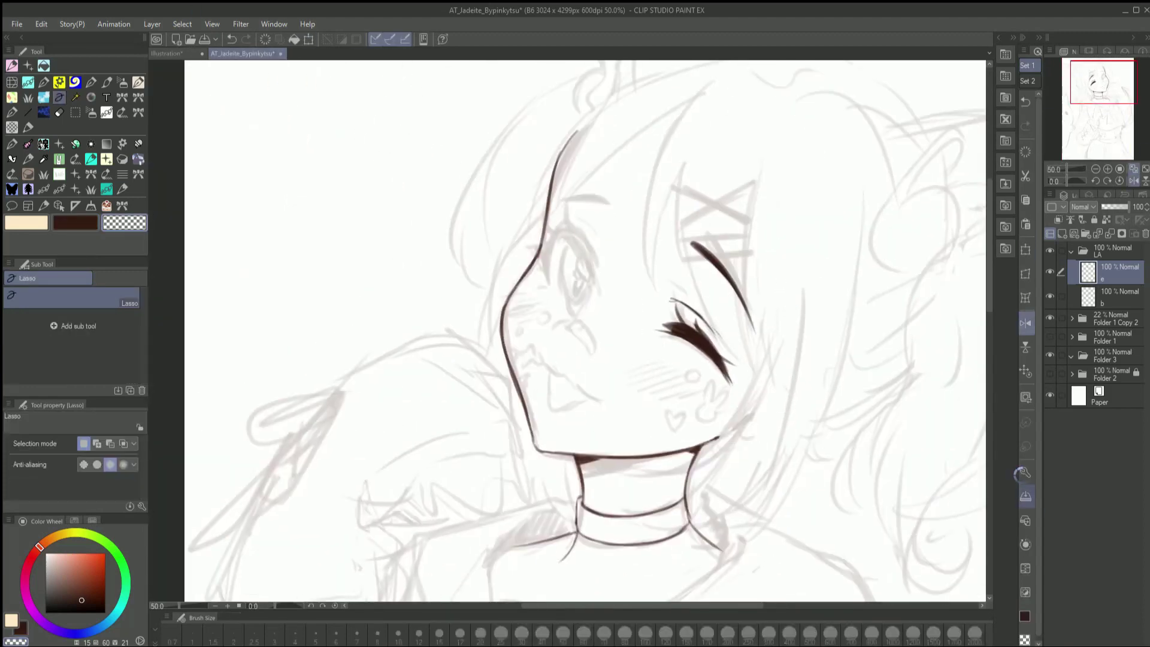
key(p)
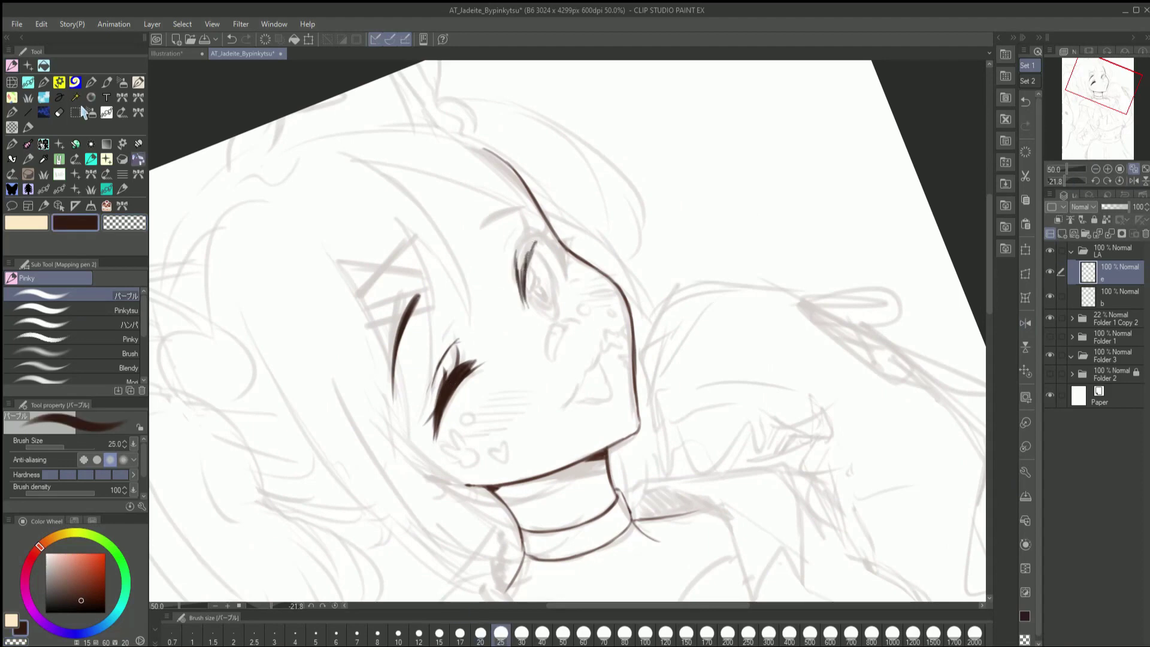
key(h)
key(bracketleft)
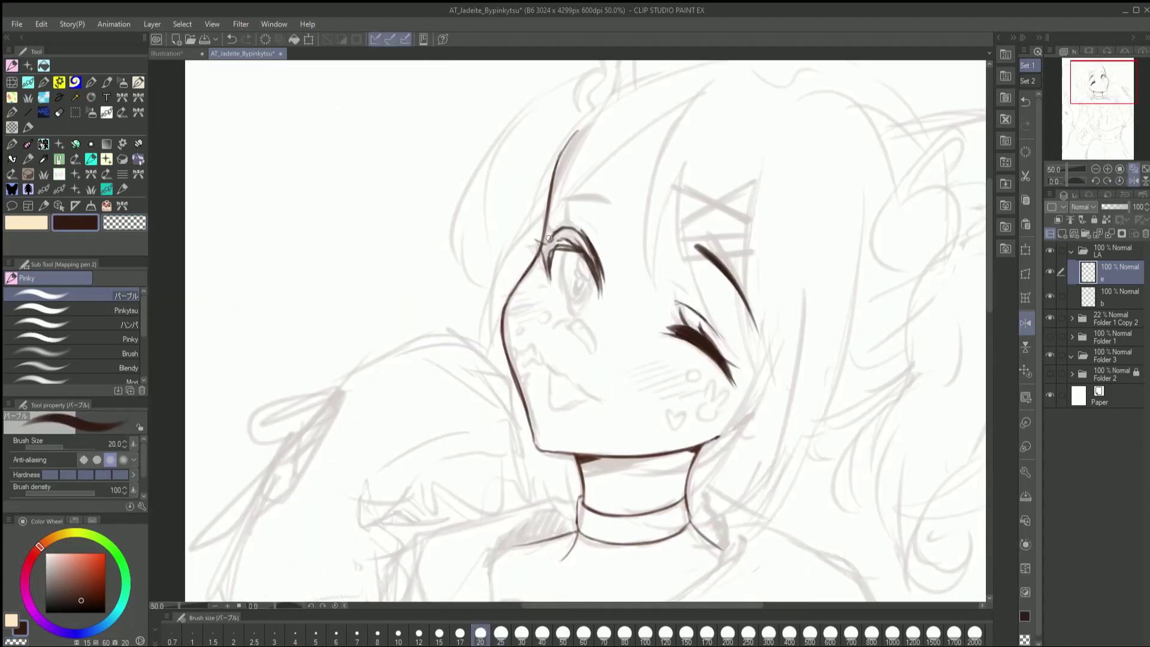
key(h)
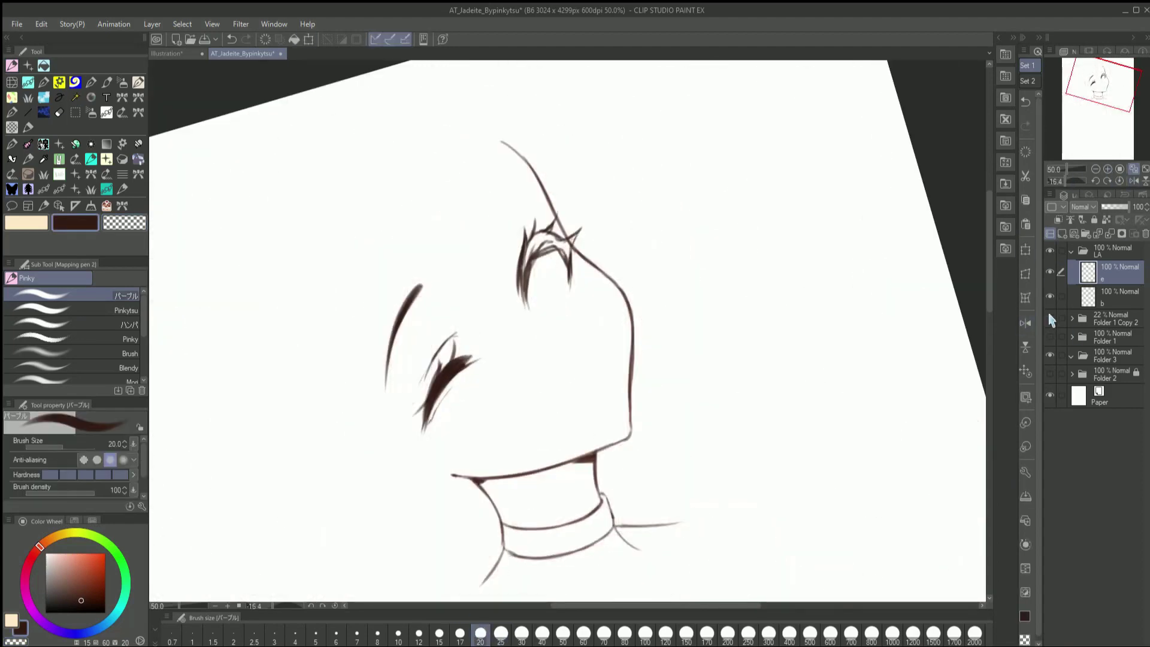
drag(525, 272, 554, 249)
key(c)
key(c)
key(h)
Lasso the closed eye together with its eyebrow and adjust its placement with Transform
key(m)
drag(584, 117, 527, 153)
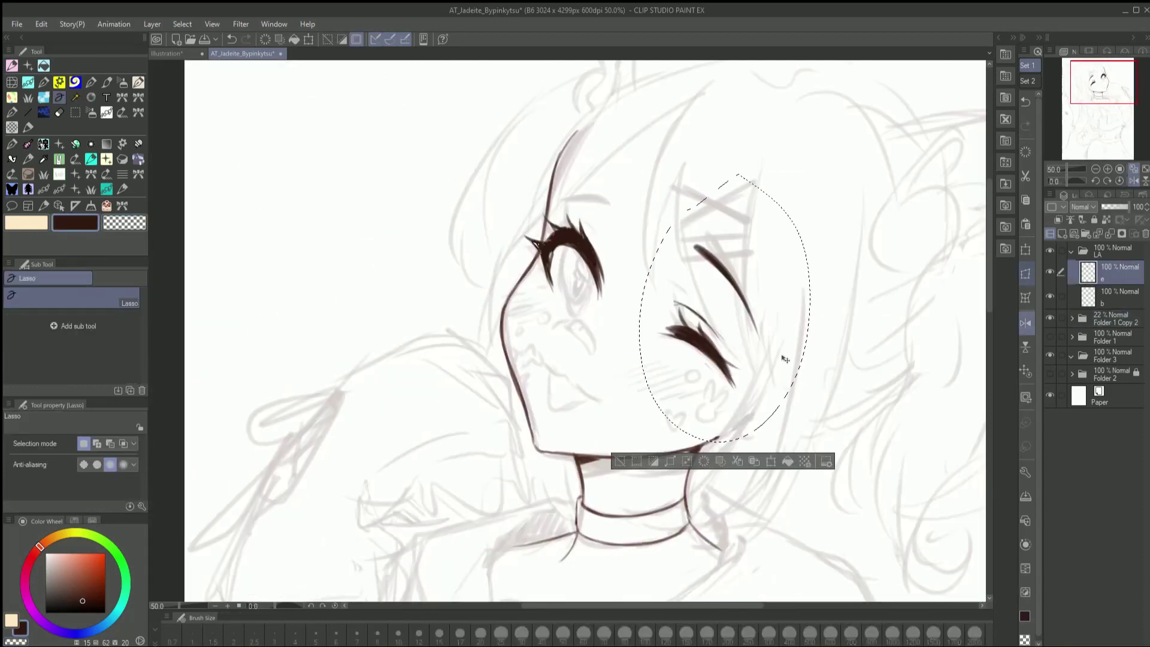
key(ctrl+t)
key(Return)
Refine the open eye's lashes, undoing a stray stroke and adding small lashes at the outer corner
key(p)
key(h)
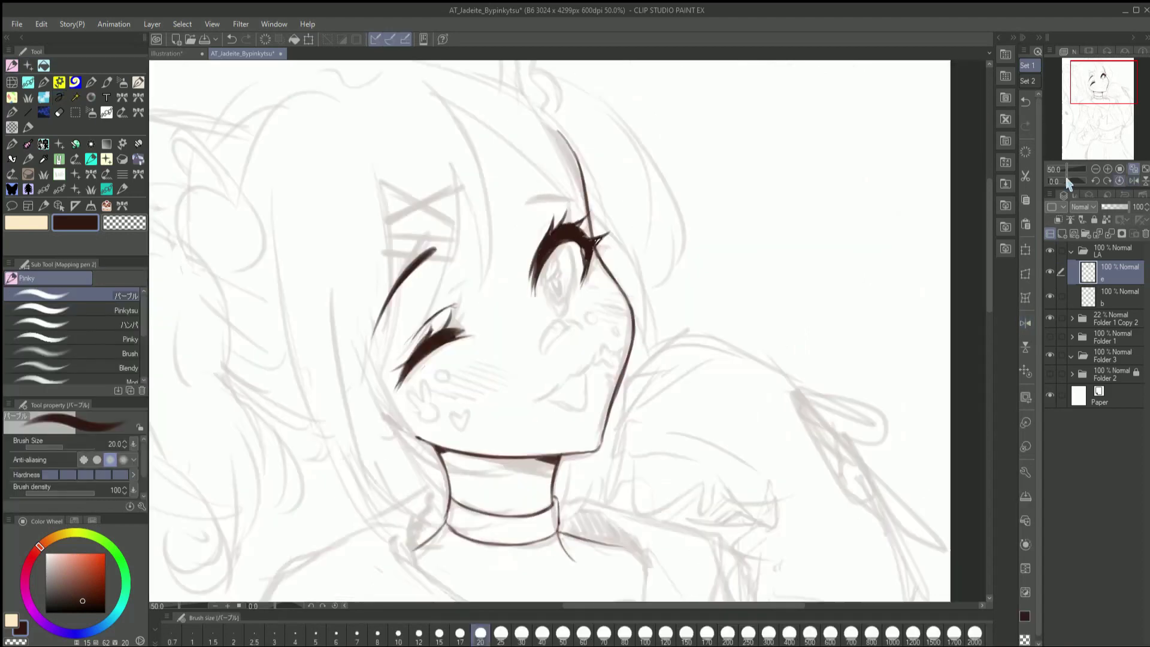
drag(599, 360, 512, 256)
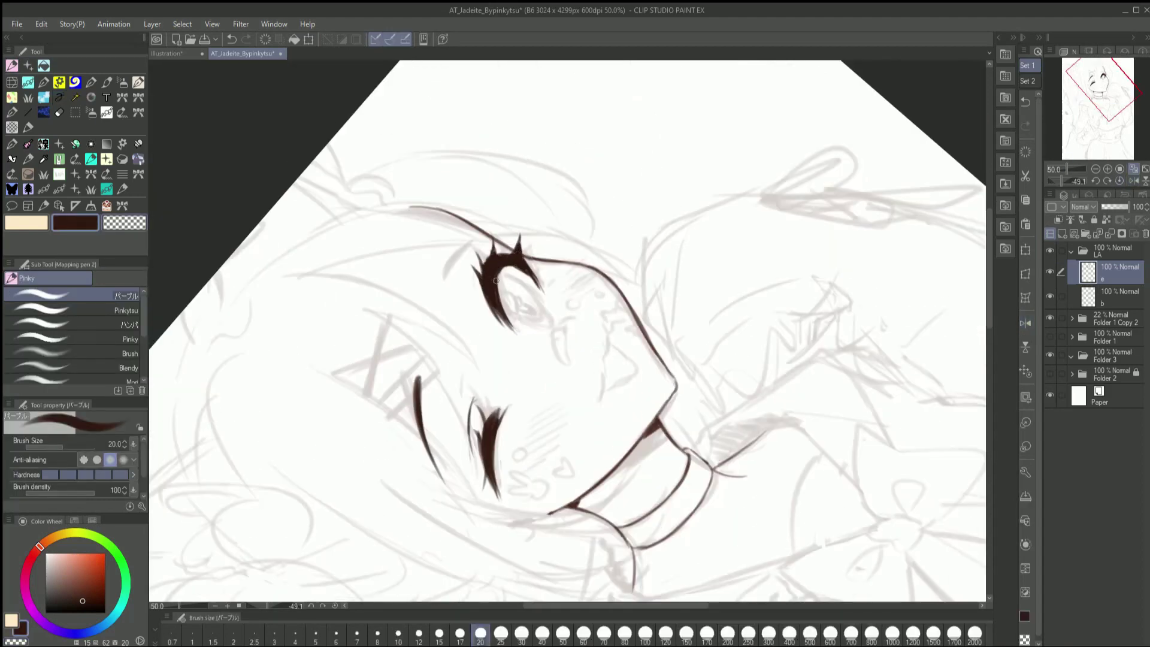
key(ctrl+z)
key(h)
key(h)
drag(566, 242, 540, 255)
key(h)
Lasso the open eye's lashes and reshape them with Free Transform
key(m)
drag(509, 192, 620, 186)
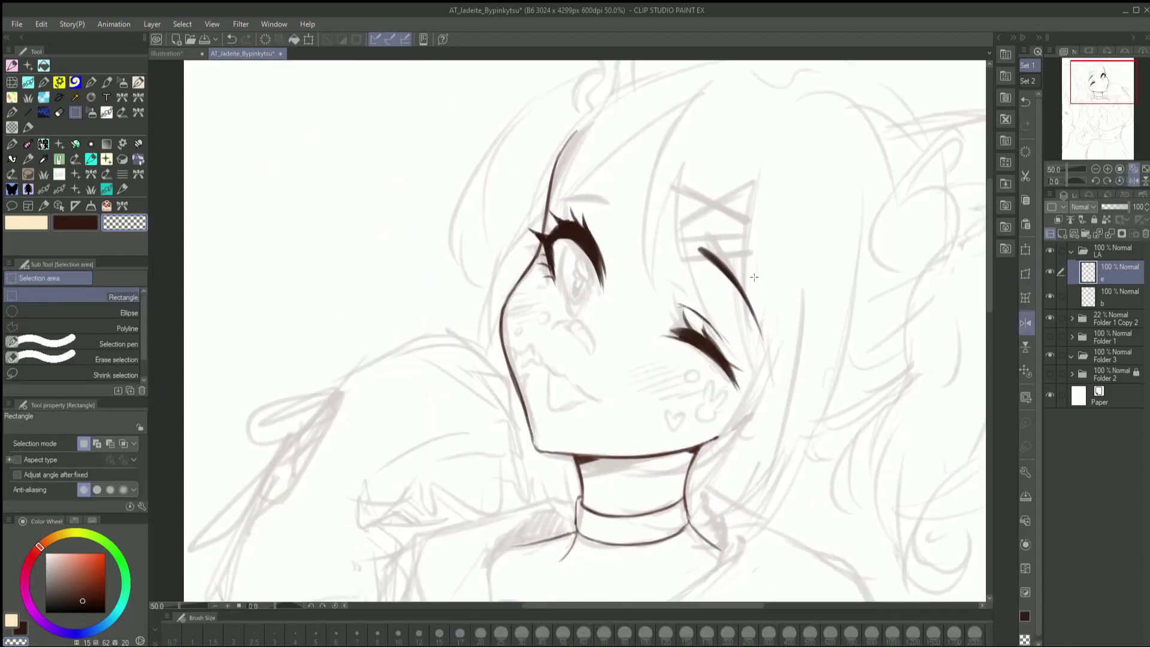
key(ctrl+shift+t)
key(Escape)
key(ctrl+t)
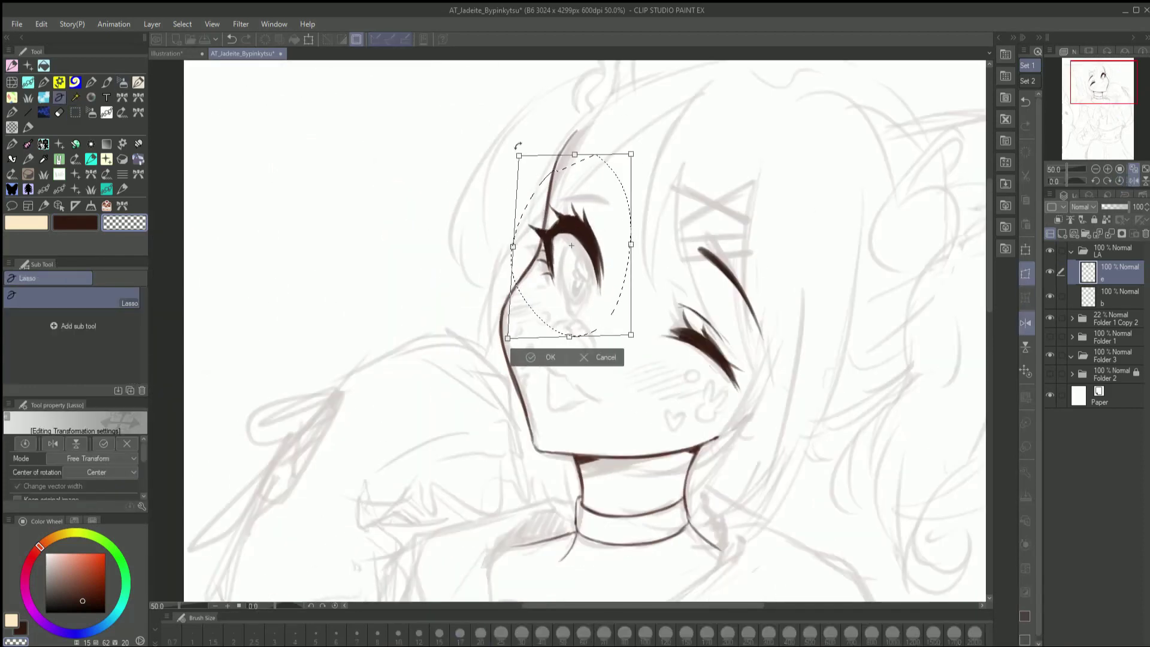
key(h)
click(551, 372)
Ink the open eye's eyebrow at brush size 25 and its thin eyelid crease at size 15
key(p)
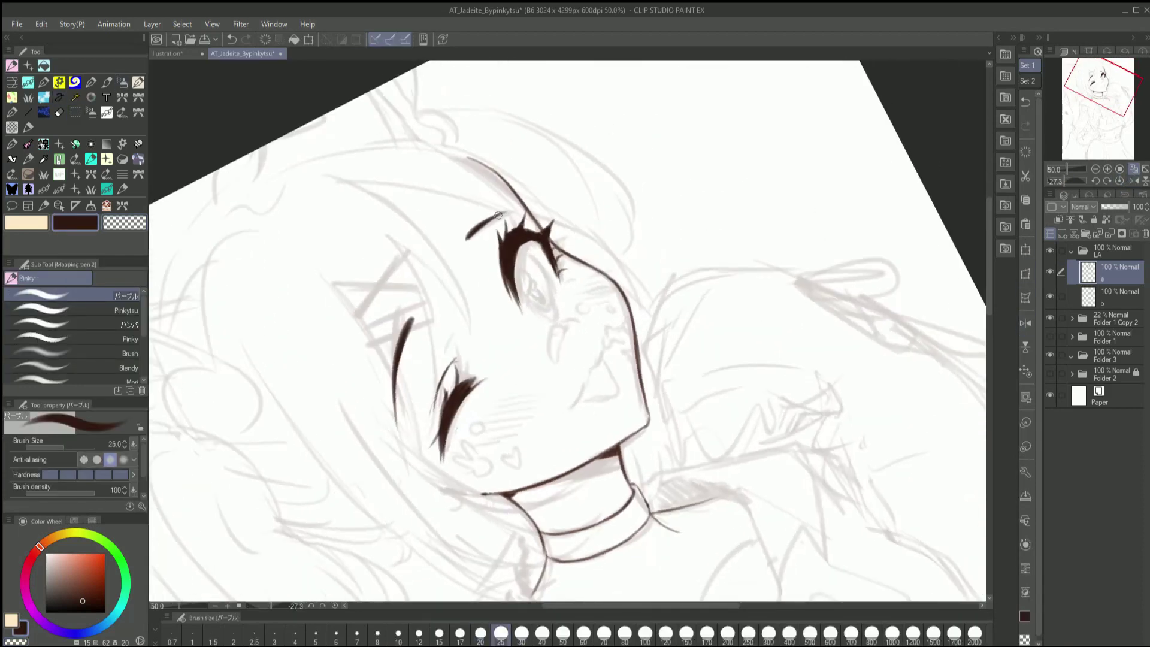
drag(472, 234, 509, 211)
key(ctrl+at)
key(ctrl+at)
key(ctrl+at)
key(bracketleft)
key(bracketleft)
key(bracketleft)
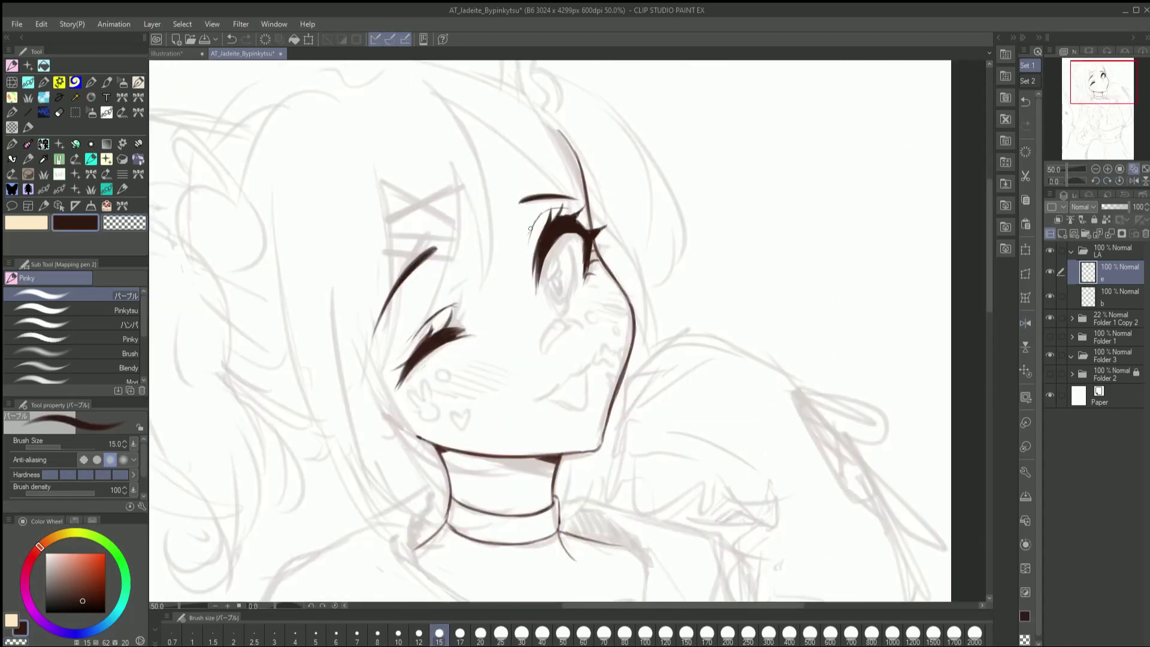
Ink the open eye's iris outline, pupil and highlight with brush size 17, checking the face mirrored
key(h)
key(ctrl+minus)
click(1132, 181)
click(1132, 181)
key(ctrl+plus)
key(bracketright)
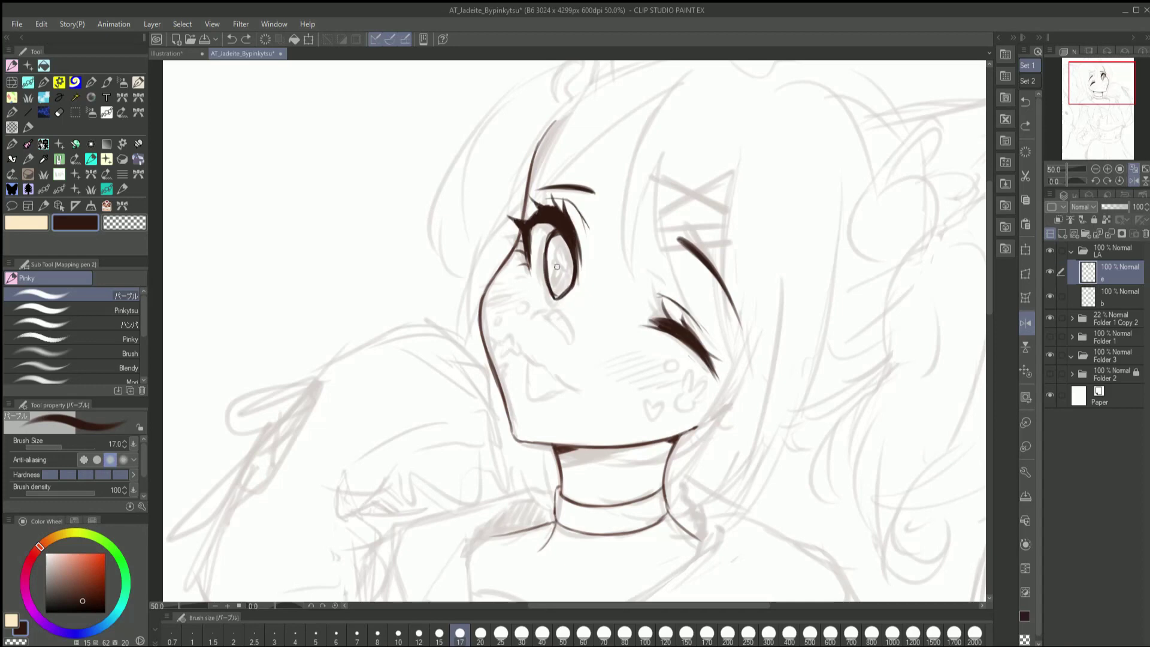
key(h)
drag(573, 266, 580, 290)
drag(577, 240, 585, 257)
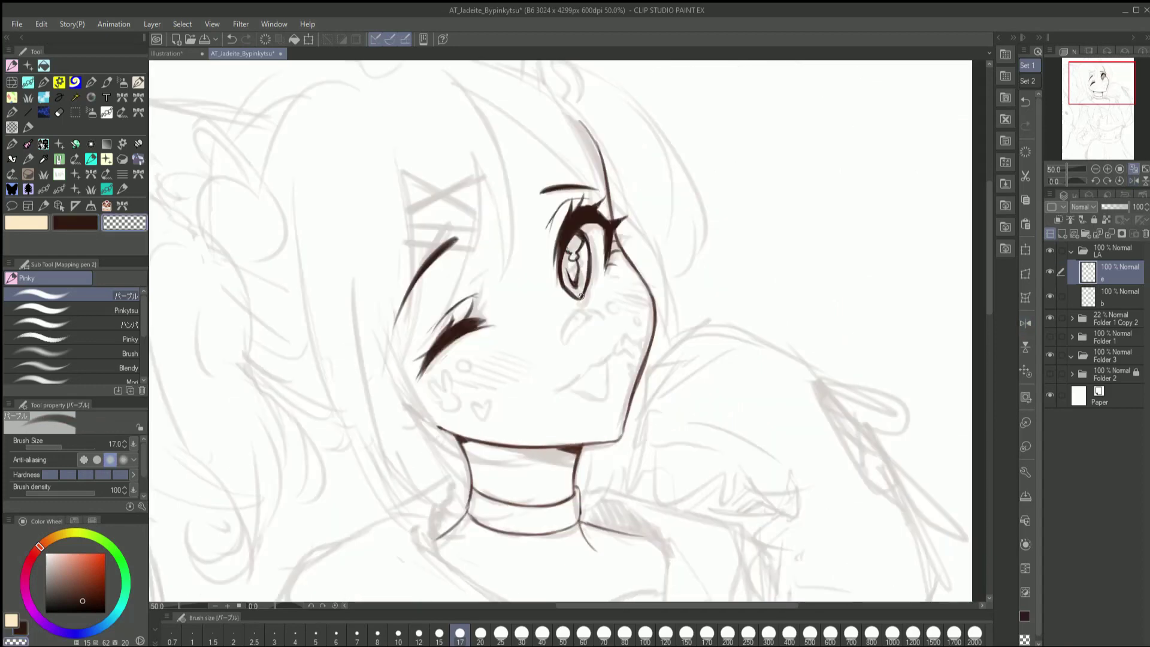
key(h)
key(ctrl+t)
key(Escape)
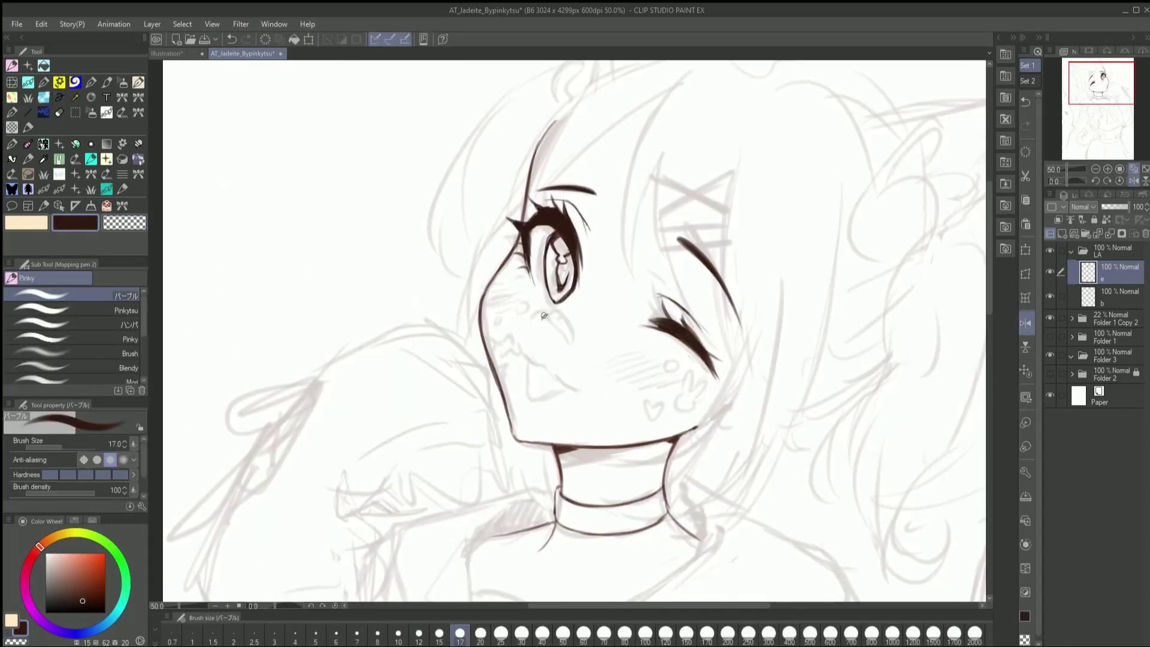
Draw an adhesive bandage across the nose on layer b and clear the overlapping lines
key(h)
key(alt+bracketleft)
drag(557, 333, 590, 304)
key(Delete)
key(ctrl+d)
key(h)
Draw a small bandage on the cheek below the closed eye and adjust it with Free Transform
drag(1075, 169, 1063, 168)
scroll(456, 349, up, 4)
key(m)
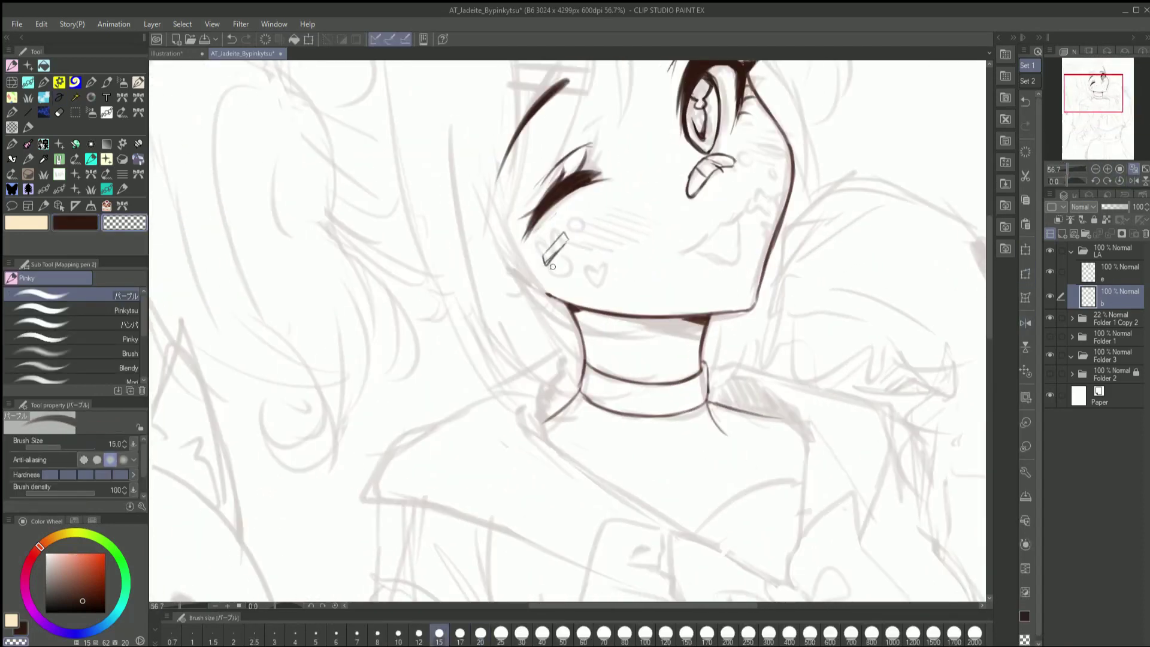
drag(530, 216, 532, 218)
key(ctrl+shift+t)
click(536, 309)
key(ctrl+d)
key(p)
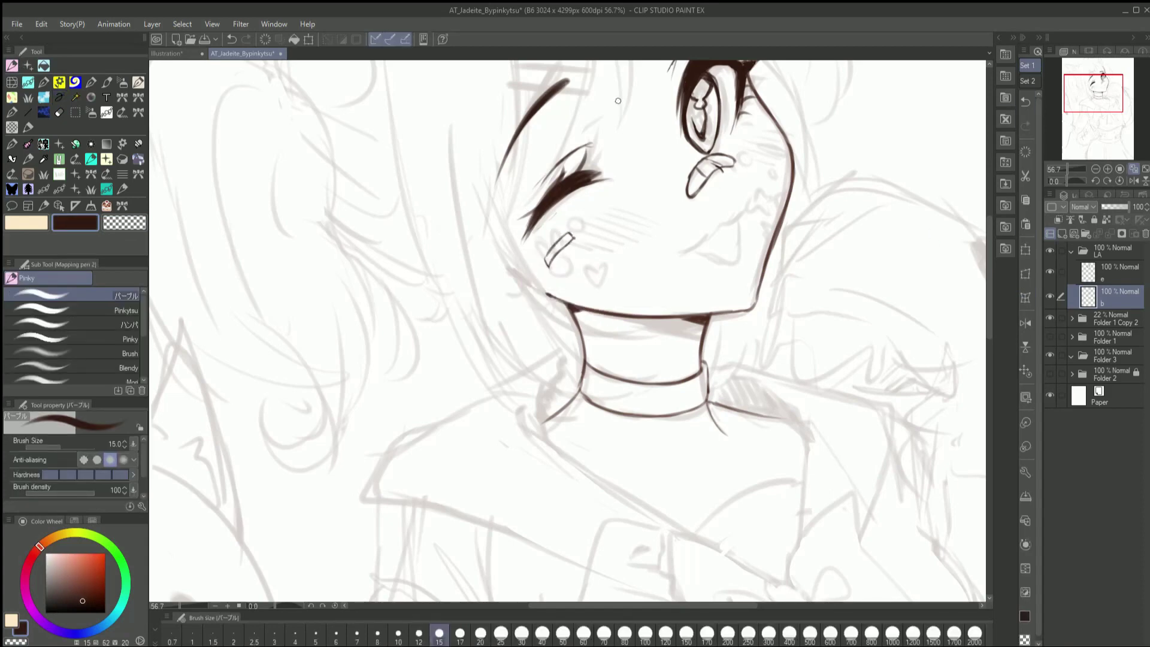
Draw small star stickers around the bandage on the closed-eye cheek, erasing overlapping lines
drag(563, 280, 566, 282)
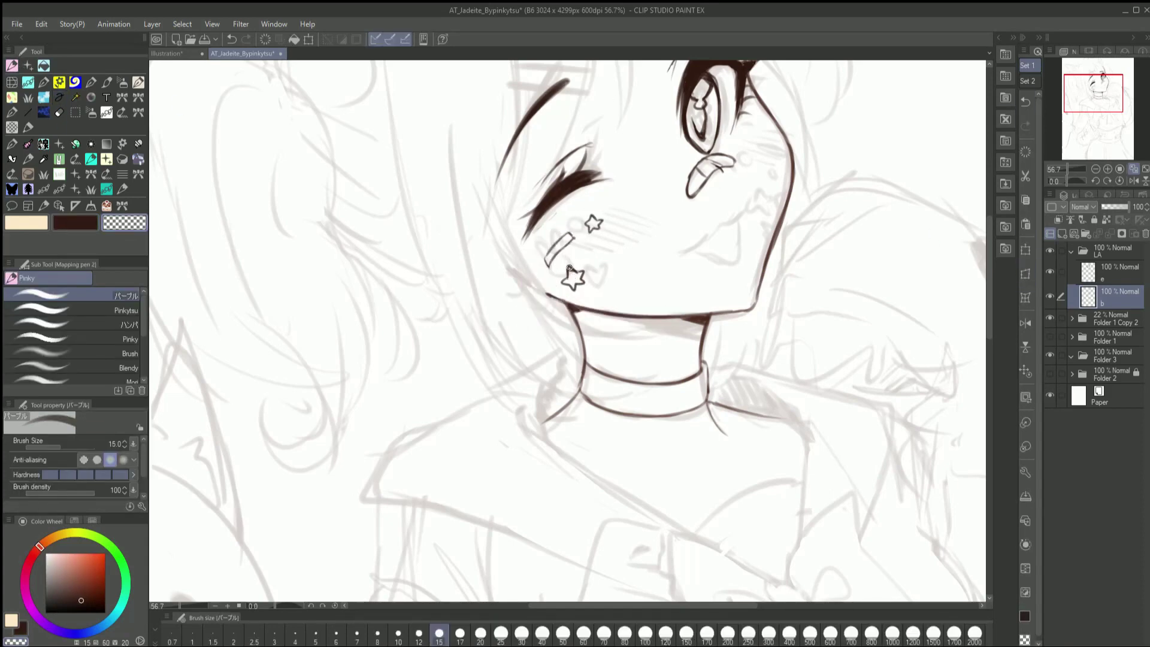
key(c)
key(c)
drag(602, 259, 604, 261)
key(c)
key(c)
Draw a third star and a second bandage on the closed-eye cheek, plus star, heart and rounded stickers below the open eye
drag(602, 308, 618, 285)
key(c)
key(c)
drag(765, 136, 779, 151)
click(135, 228)
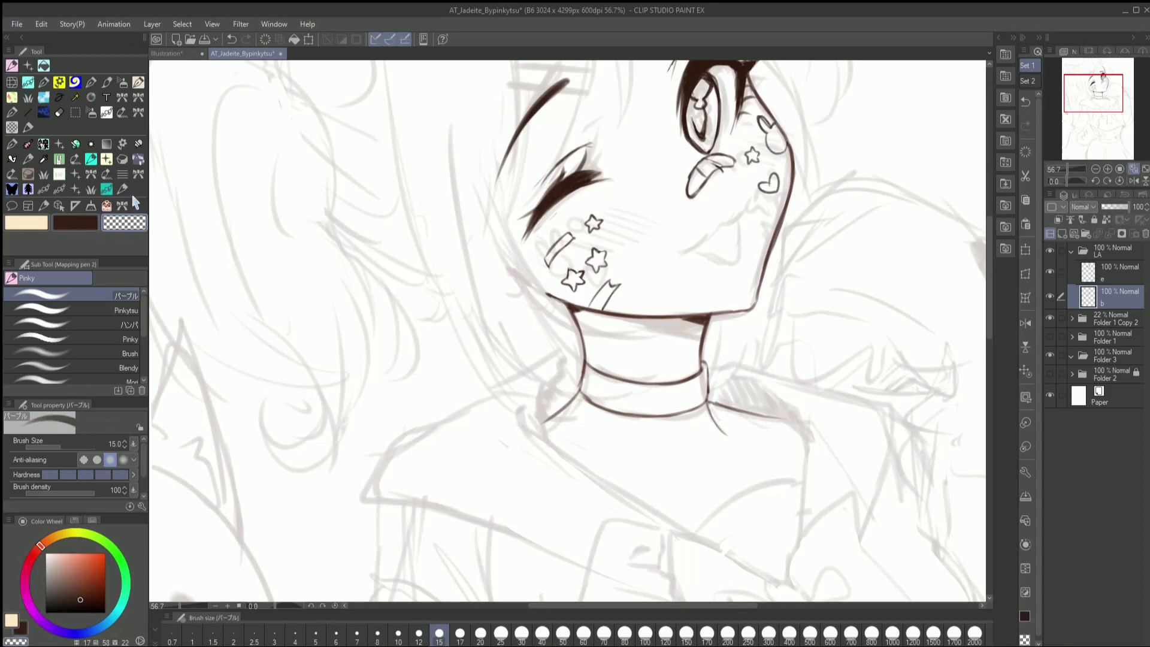
Ink the smiling mouth line on layer e with brush size 17, working in the mirrored view
key(c)
key(alt+bracketright)
key(h)
key(bracketright)
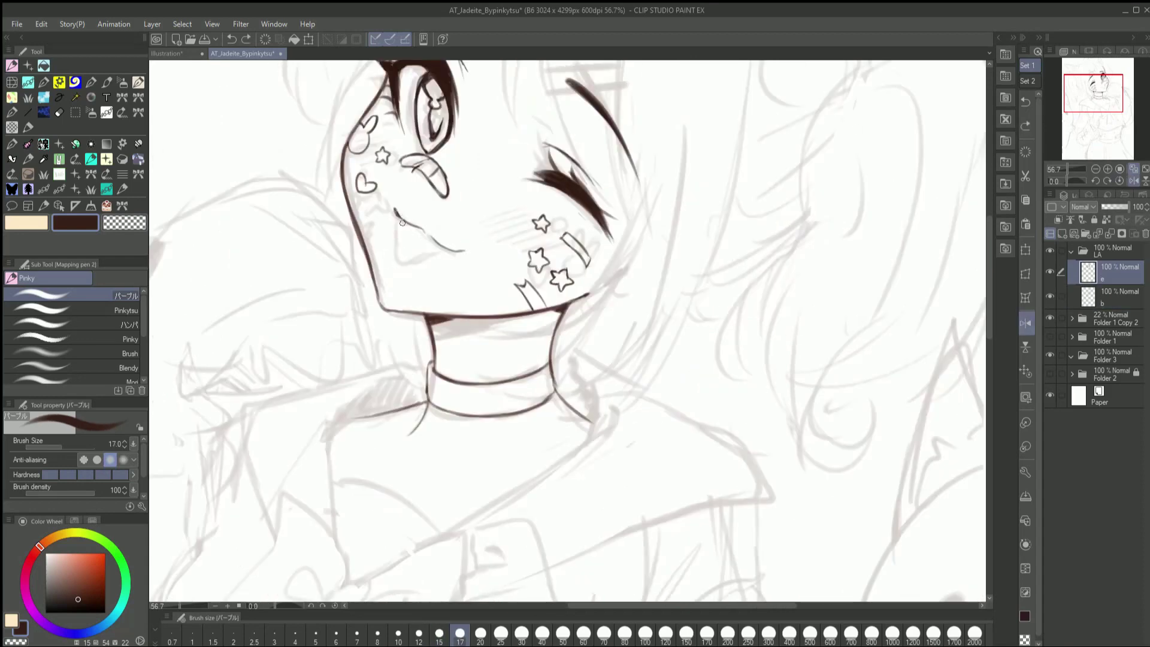
key(minus)
key(minus)
key(minus)
key(minus)
Refine the mouth with a lasso selection and a transform, and ink the tongue sticking out below it
key(m)
mouse_move(563, 221)
mouse_down()
mouse_move(554, 107)
mouse_move(590, 200)
mouse_up()
click(1025, 175)
key(ctrl+d)
key(p)
key(equal)
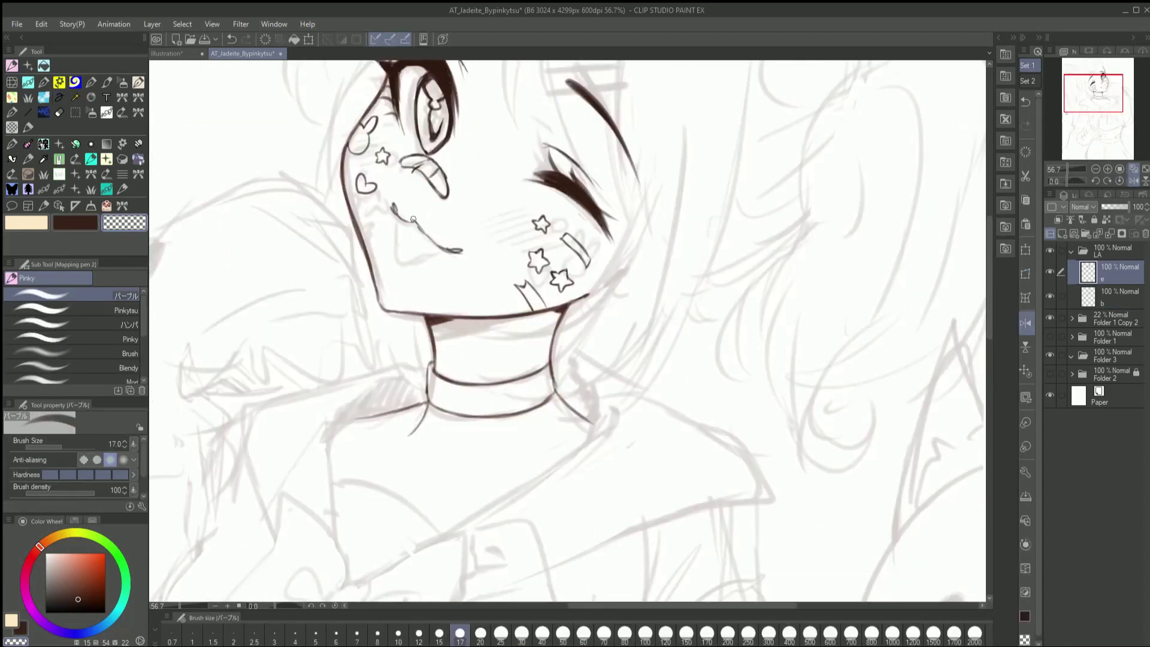
key(ctrl+t)
drag(777, 221, 739, 222)
key(Return)
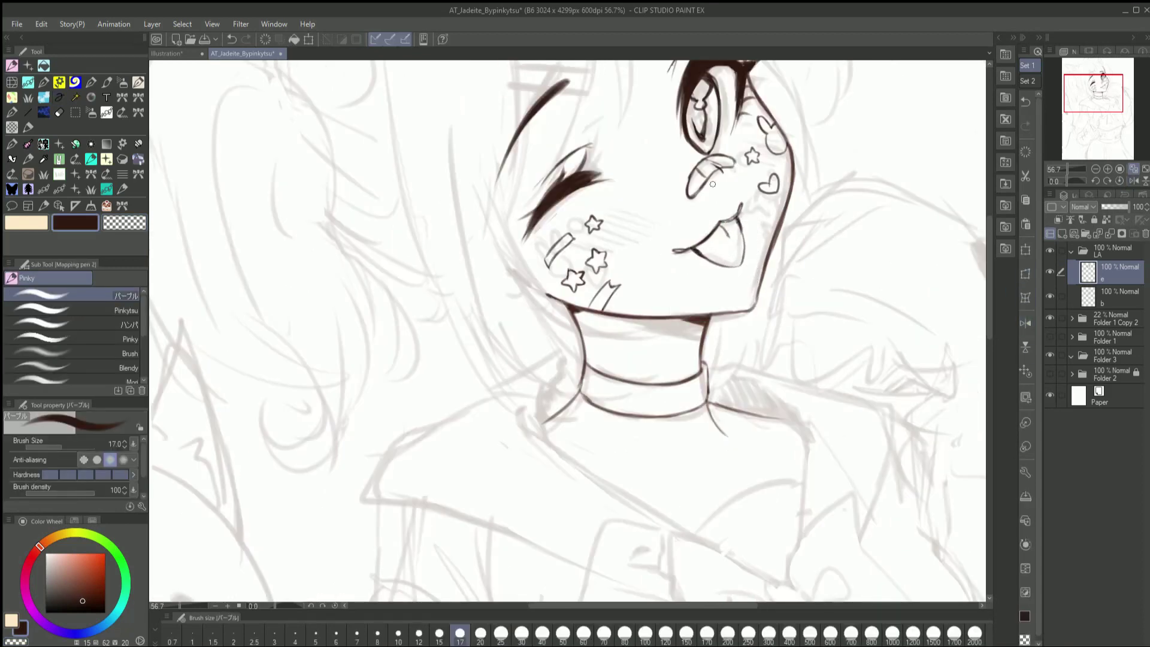
Start inking the raised fist on layer b with brush size 20, outlining the index finger and the back of the hand
scroll(713, 184, down, 5)
key(minus)
key(minus)
key(minus)
drag(591, 275, 557, 379)
key(equal)
mouse_move(676, 311)
mouse_down()
mouse_move(659, 346)
mouse_move(599, 246)
mouse_up()
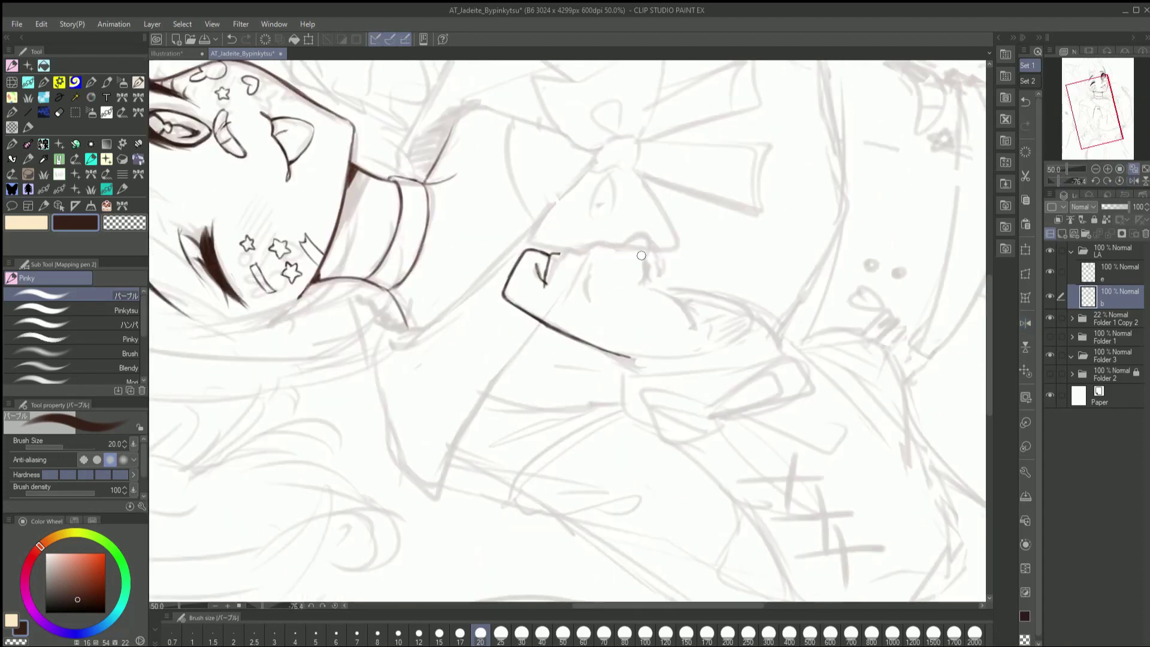
Ink the remaining curled fingers and the lower edge of the fist down to the wrist
key(equal)
mouse_move(678, 365)
mouse_down()
mouse_move(640, 383)
mouse_move(704, 317)
mouse_move(674, 335)
mouse_up()
key(c)
key(c)
drag(659, 312, 569, 251)
drag(643, 248, 668, 356)
drag(593, 311, 563, 350)
key(equal)
Hide the rough sketch folder and clean up the finger outlines and knuckle lines of the fist
drag(1078, 181, 1060, 180)
click(1049, 318)
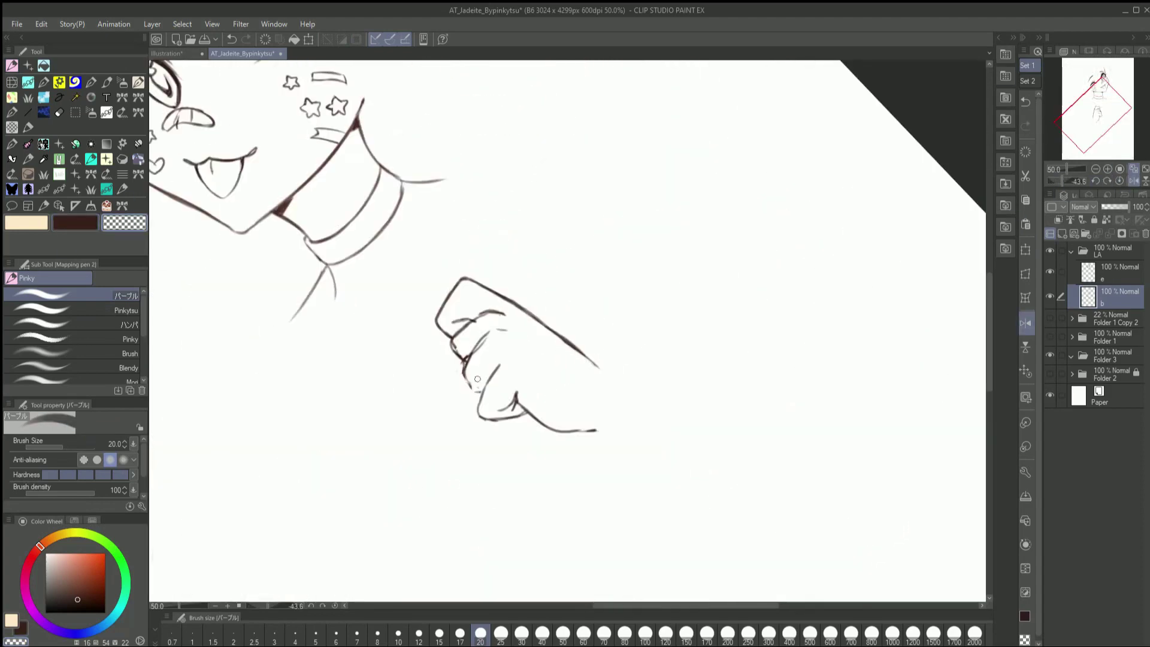
key(c)
drag(479, 346, 464, 392)
key(equal)
drag(1078, 181, 1069, 180)
key(c)
key(c)
key(c)
key(c)
key(c)
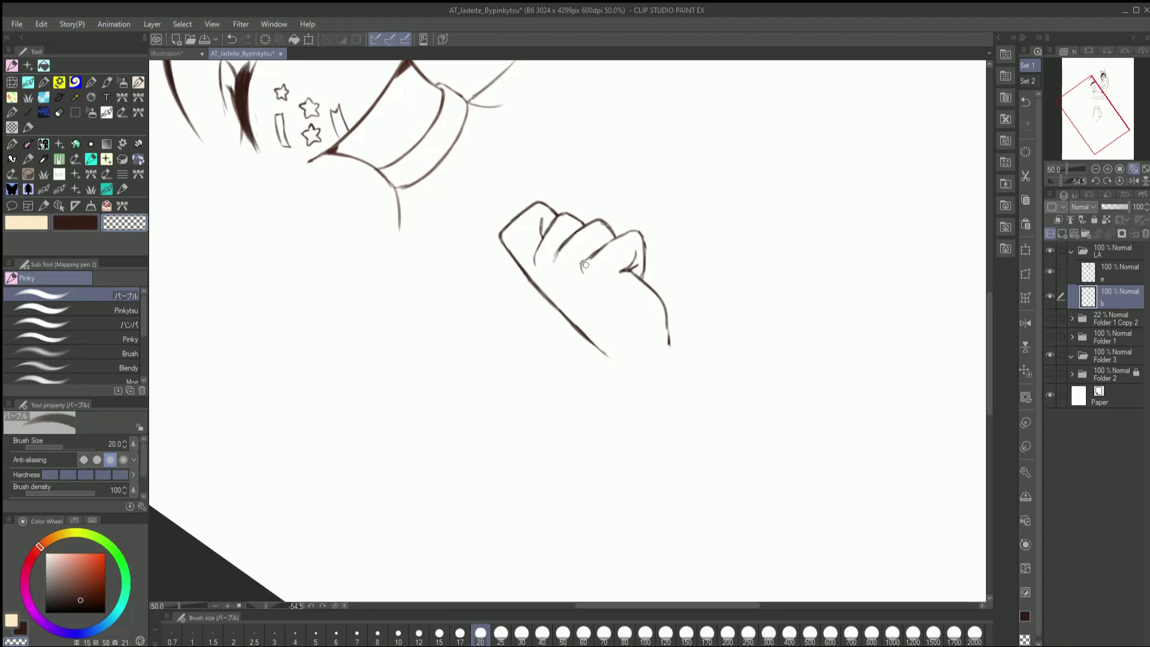
Lasso part of the fist and adjust it with a transform, checking it against the sketch
key(ctrl+0)
key(m)
drag(533, 292, 536, 282)
key(ctrl+t)
key(Return)
key(ctrl+d)
key(p)
drag(1072, 169, 1060, 181)
click(1133, 181)
key(ctrl+0)
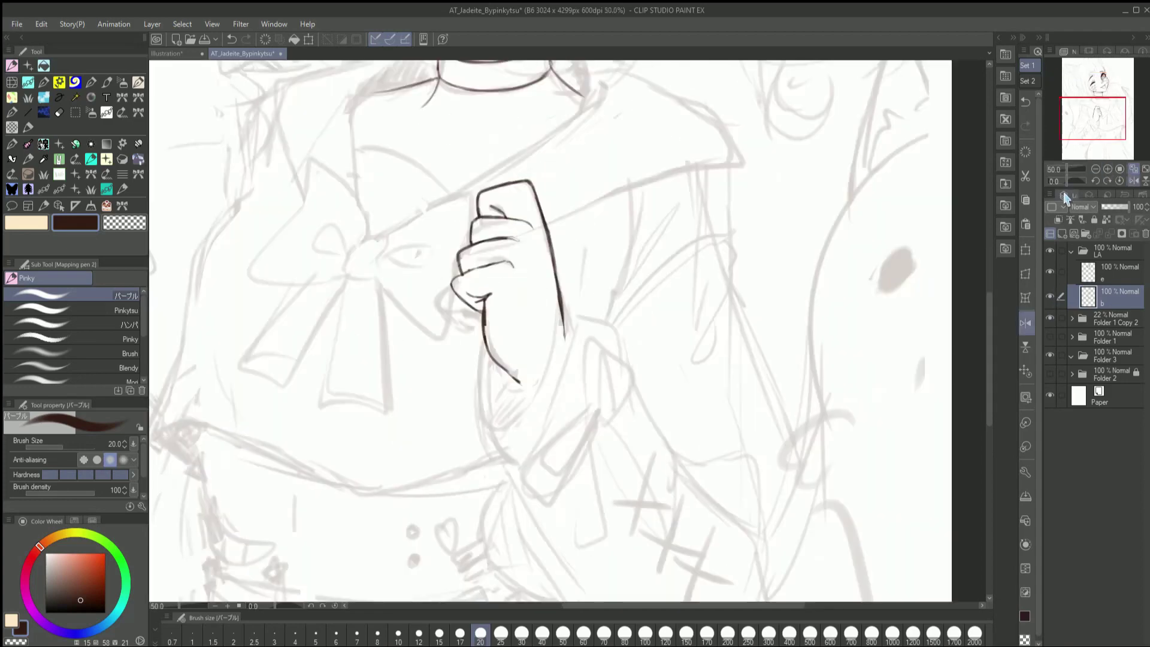
Create a new layer above layer b and ink the far collar flap and neckline edge with brush size 20
key(bracketleft)
key(ctrl+0)
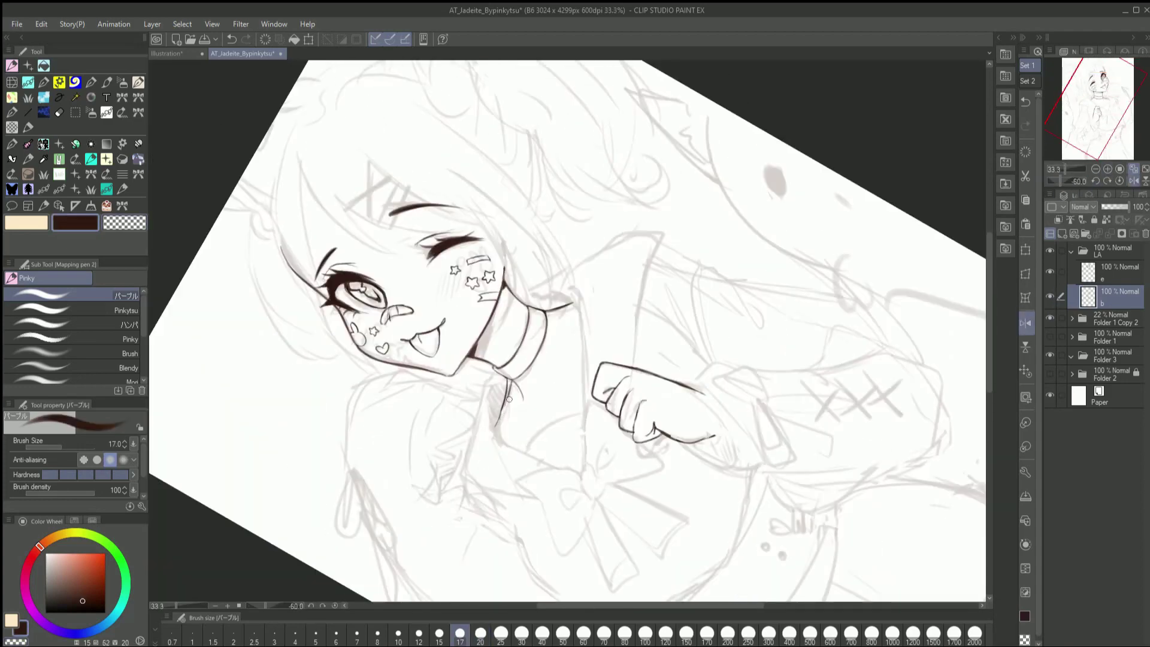
click(1119, 170)
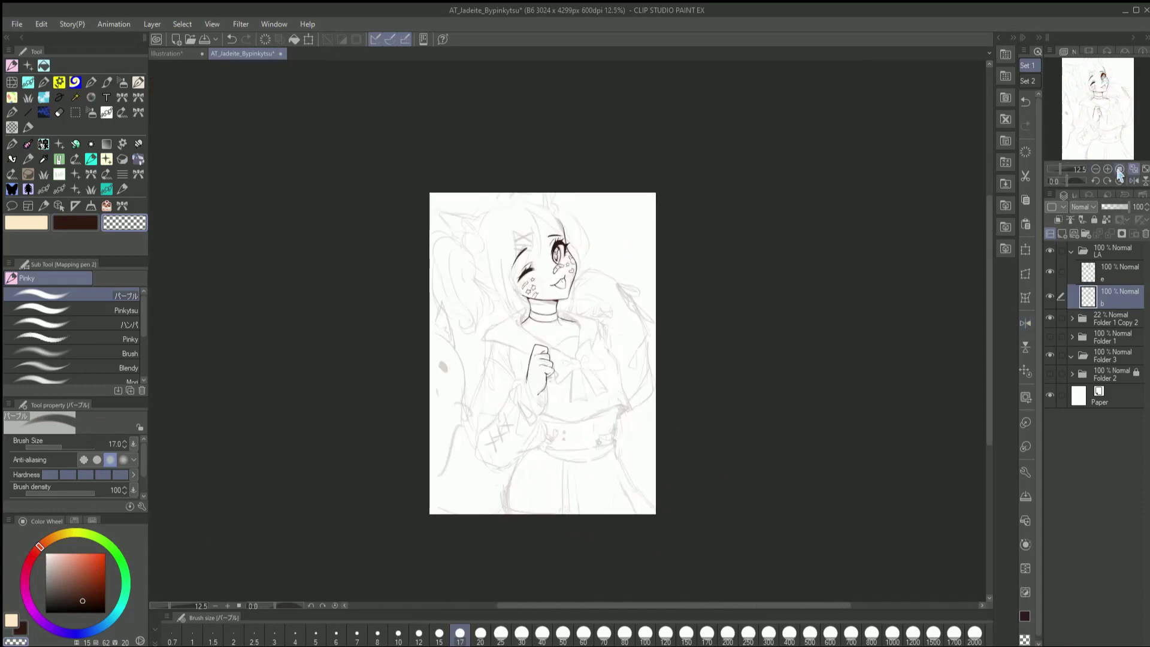
scroll(540, 208, up, 4)
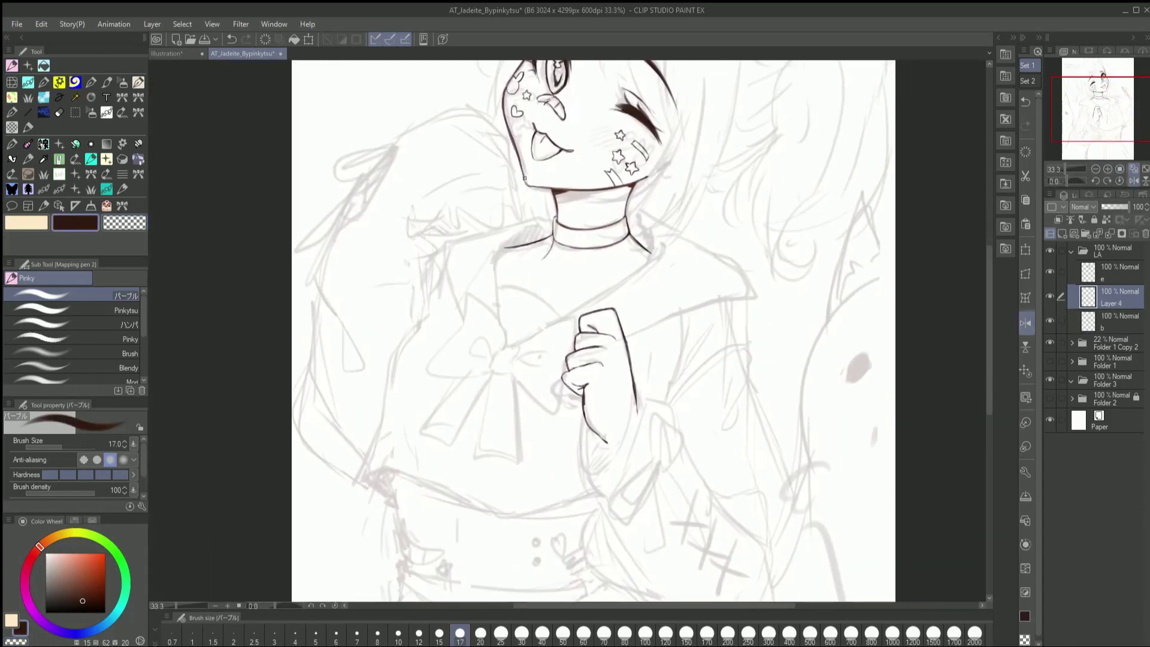
key(bracketright)
key(ctrl+shift+n)
key(minus)
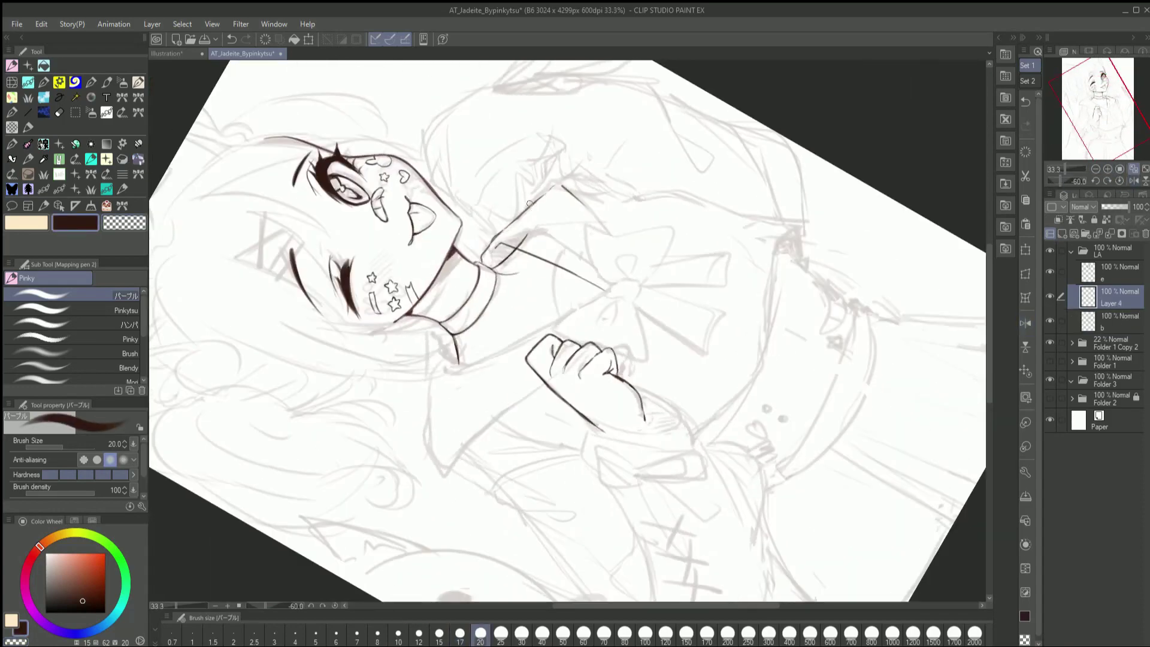
click(1128, 182)
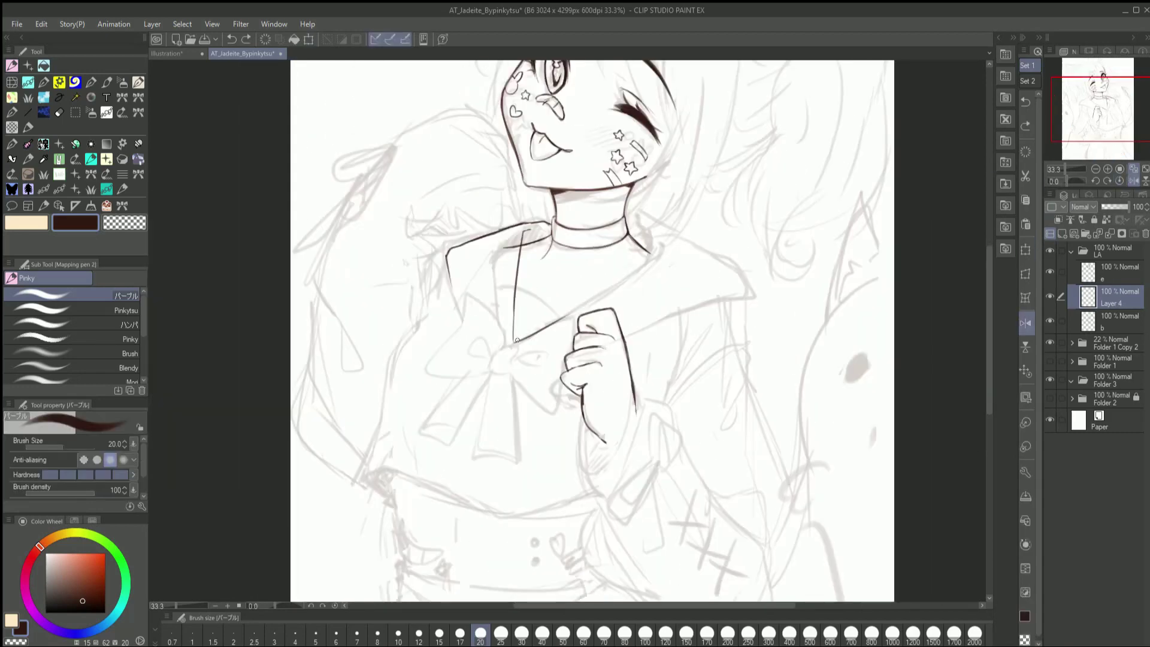
Ink the near collar flap over the shoulder, then lasso the collar lines and adjust them with a transform
key(minus)
drag(425, 428, 467, 398)
key(m)
drag(623, 323, 456, 407)
click(1120, 180)
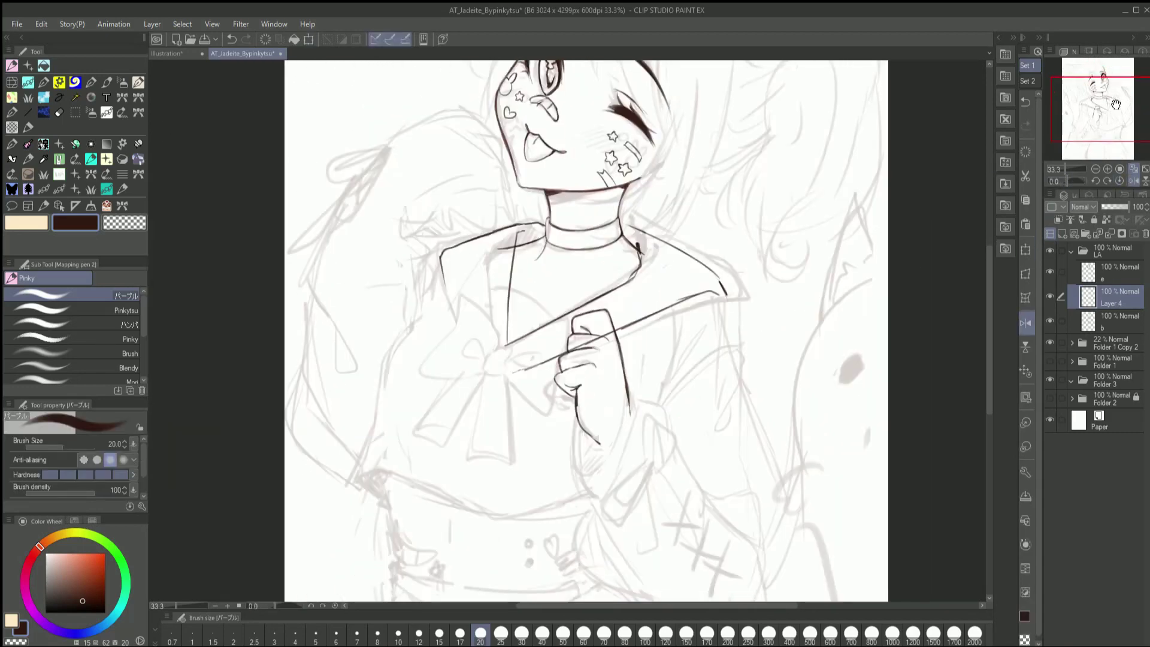
click(1027, 254)
drag(635, 299, 685, 355)
key(Return)
key(ctrl+d)
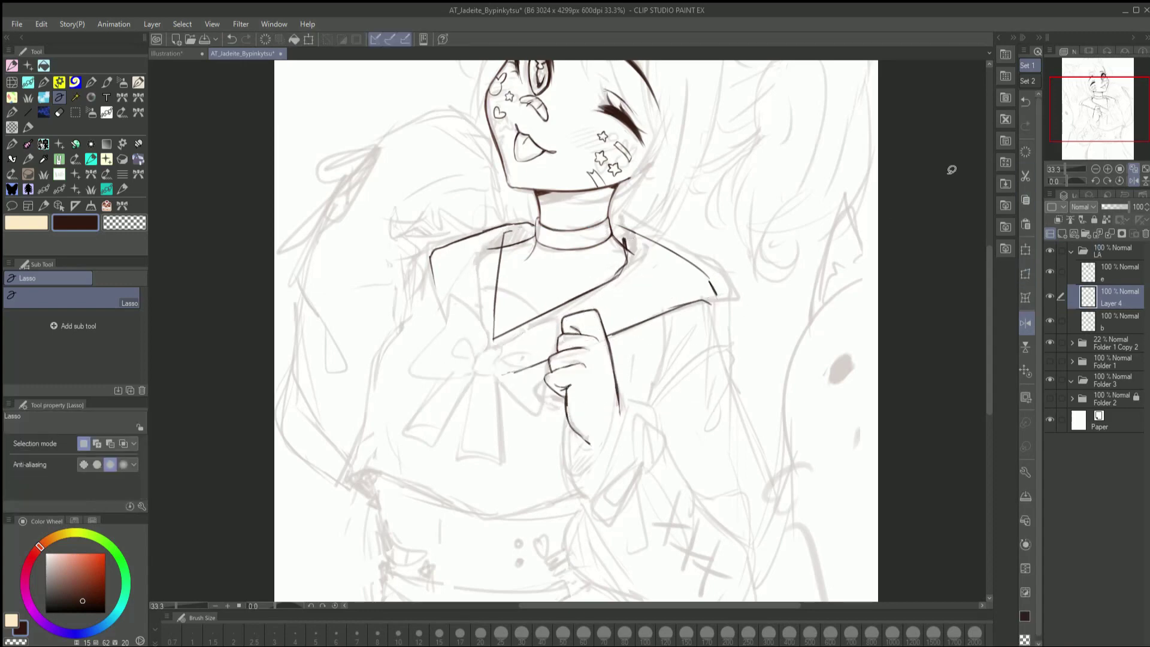
Clean up the collar lines around the neck and clear the lower collar edge where it crosses the fist
key(p)
click(1090, 174)
drag(1084, 180, 1069, 180)
click(1120, 180)
key(l)
drag(1119, 82, 1120, 89)
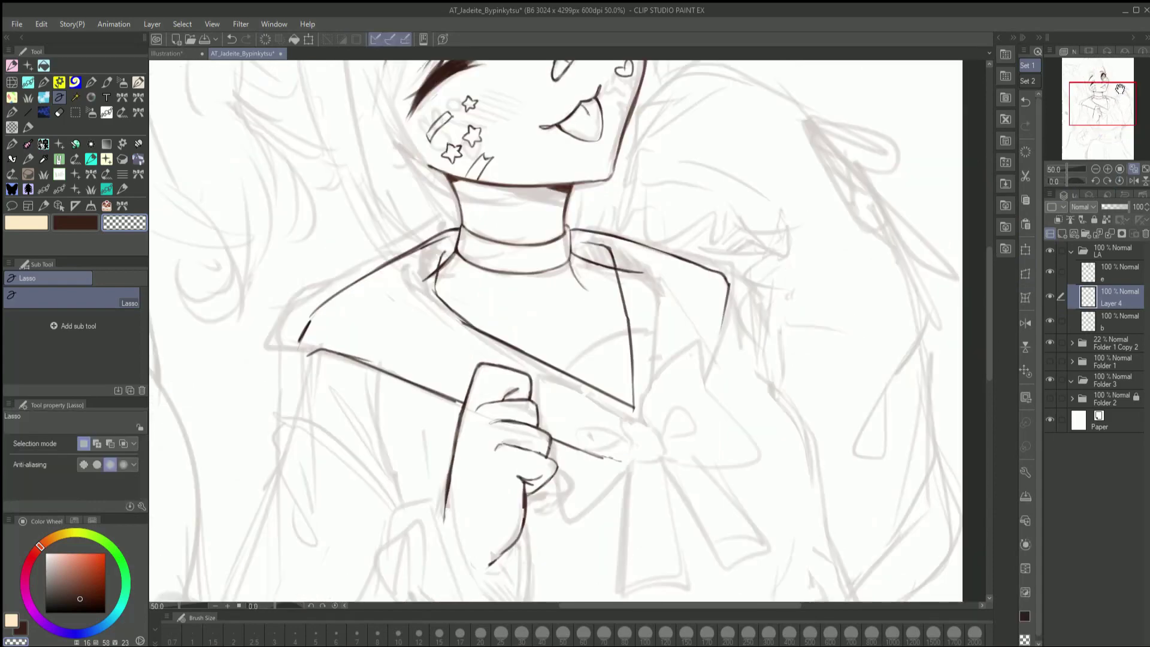
key(p)
key(h)
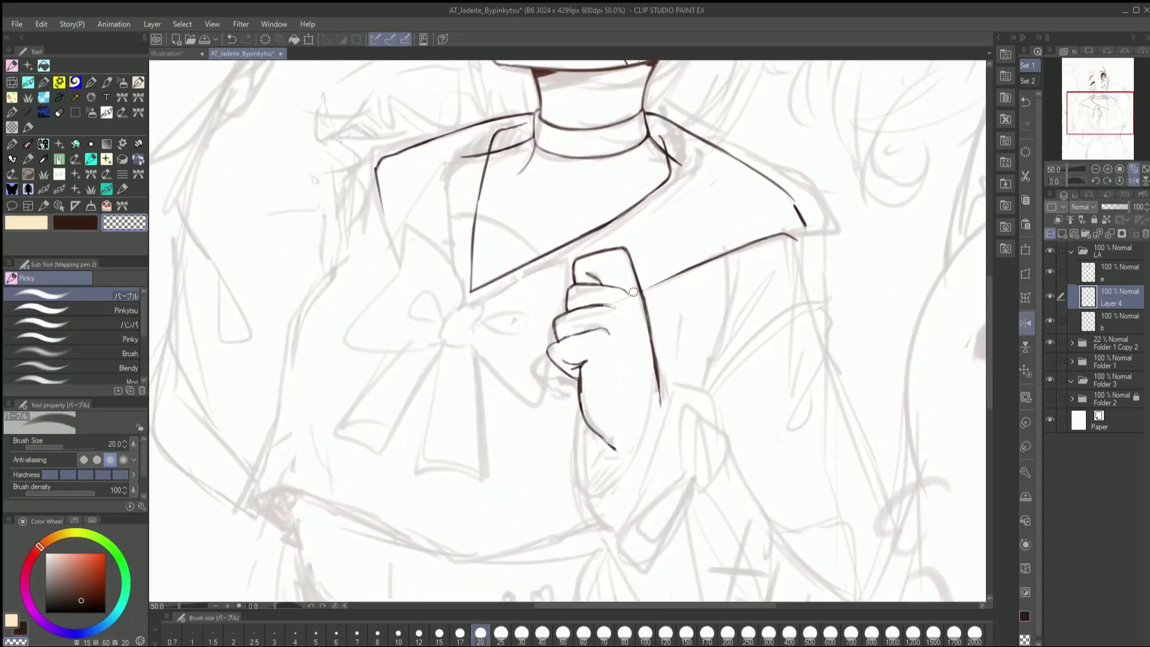
Ink the chest bow's knot, its two loops and the inner fold shapes on Layer 4
key(c)
drag(461, 306, 600, 298)
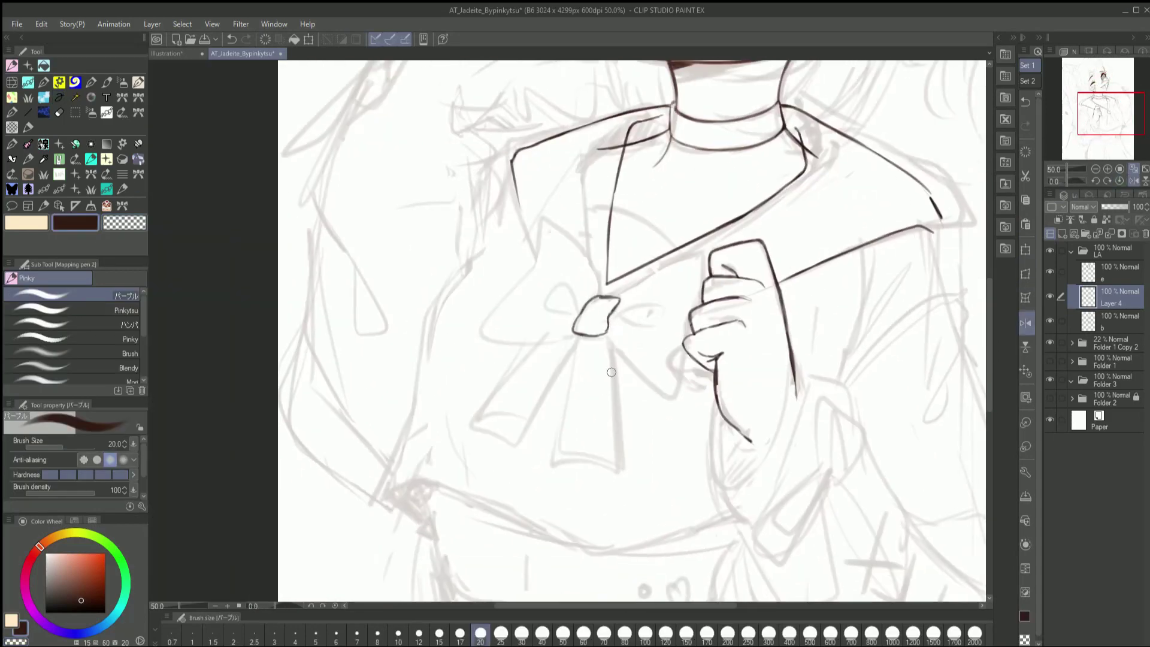
drag(483, 329, 572, 332)
key(h)
drag(430, 258, 466, 388)
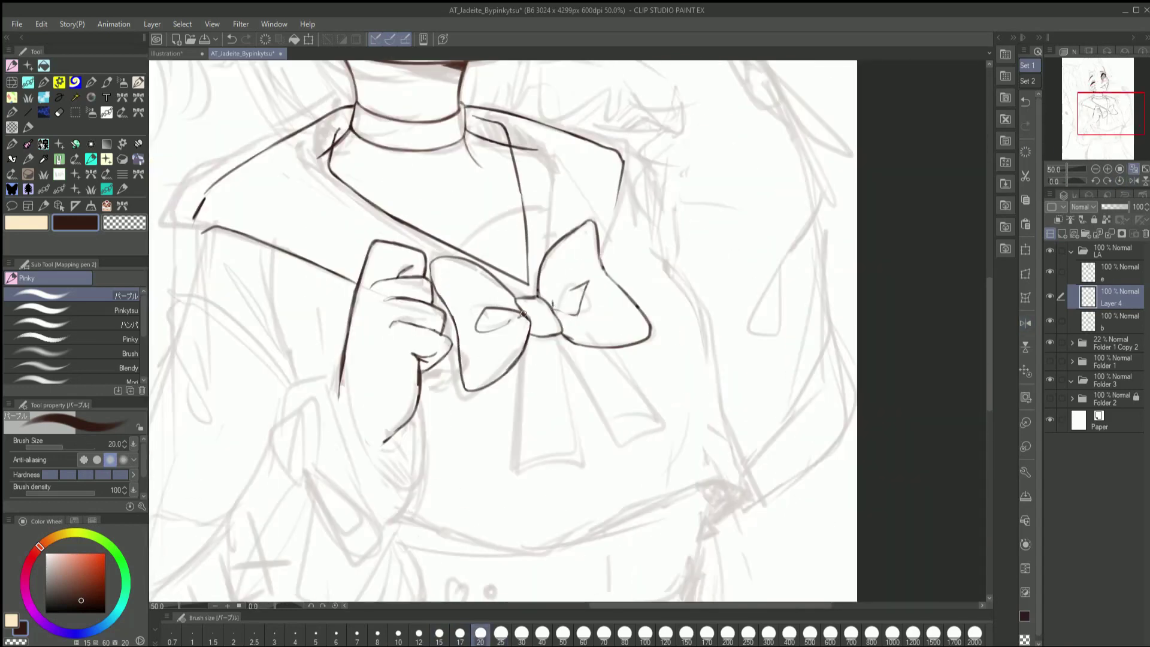
Lasso the bow, move and rotate it up to the collar point on its own layer, and clear the collar lines behind it
key(c)
key(h)
key(m)
drag(716, 287, 726, 290)
key(ctrl+t)
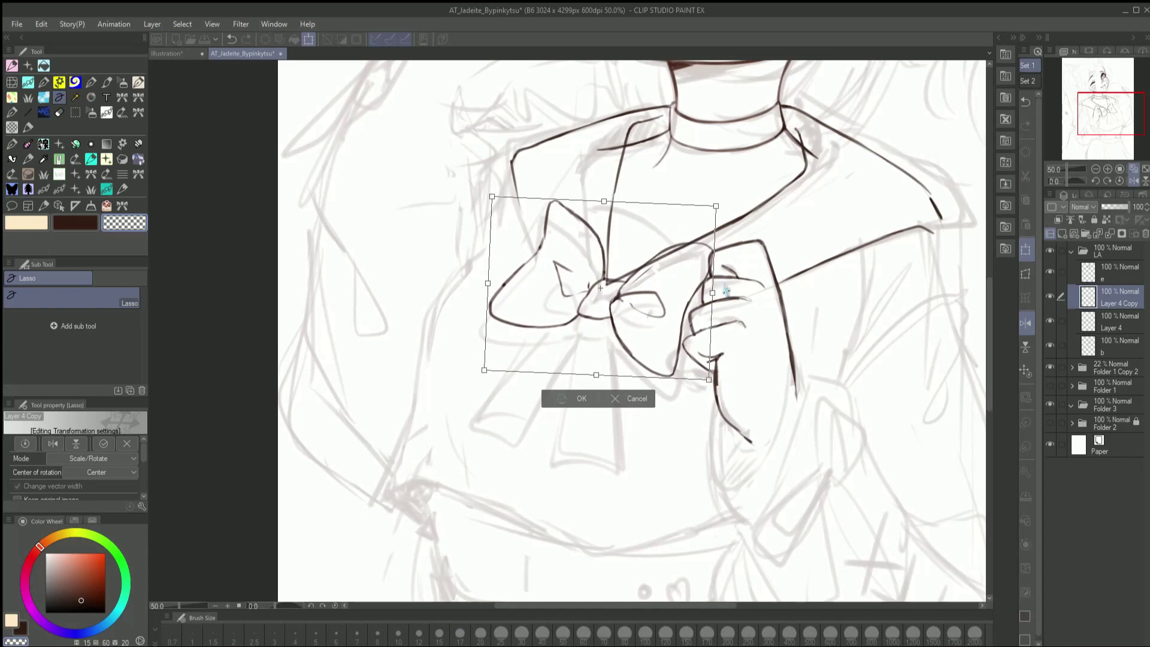
key(Return)
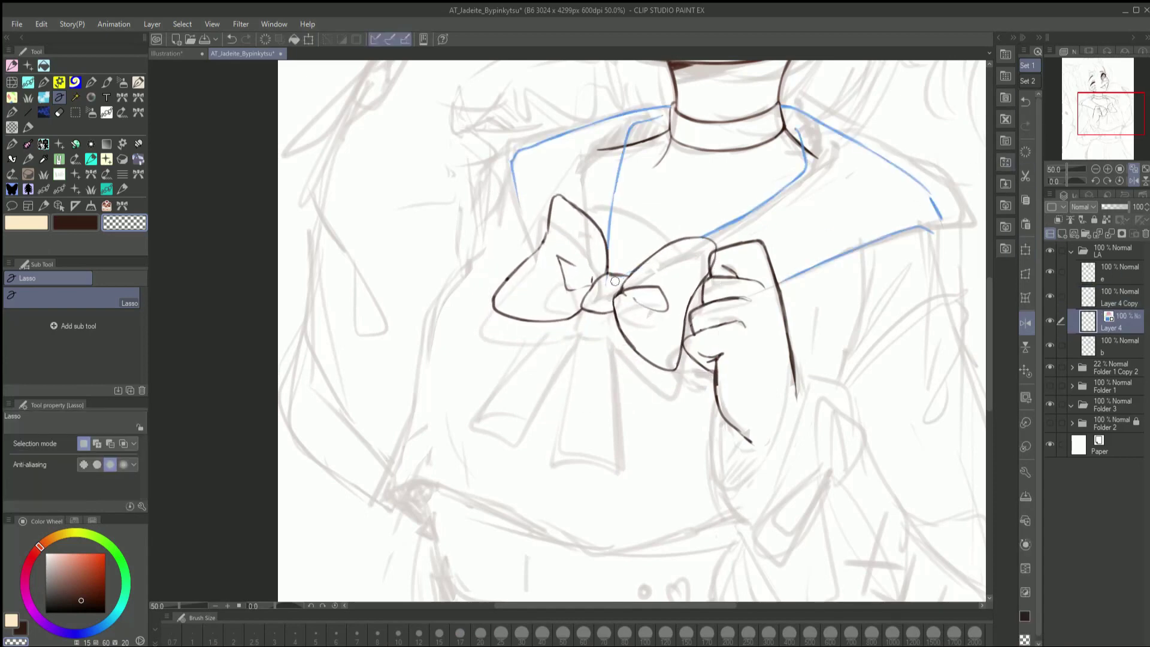
key(p)
key(c)
key(c)
Ink the two ribbon tails hanging from the bow on the bow's layer
click(1119, 297)
key(c)
drag(566, 324, 542, 422)
drag(590, 329, 677, 440)
drag(644, 356, 668, 413)
Clear the overlapping lines between the bow and the fist, and merge the bow's layer into Layer 4
key(c)
click(1117, 346)
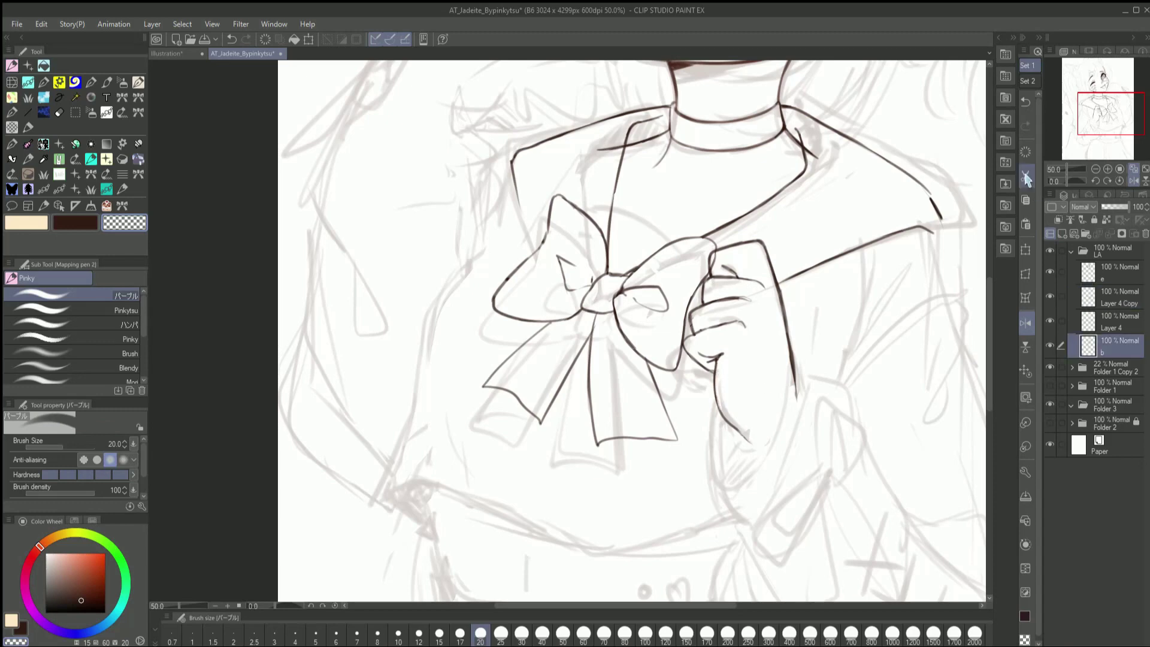
key(c)
click(1119, 297)
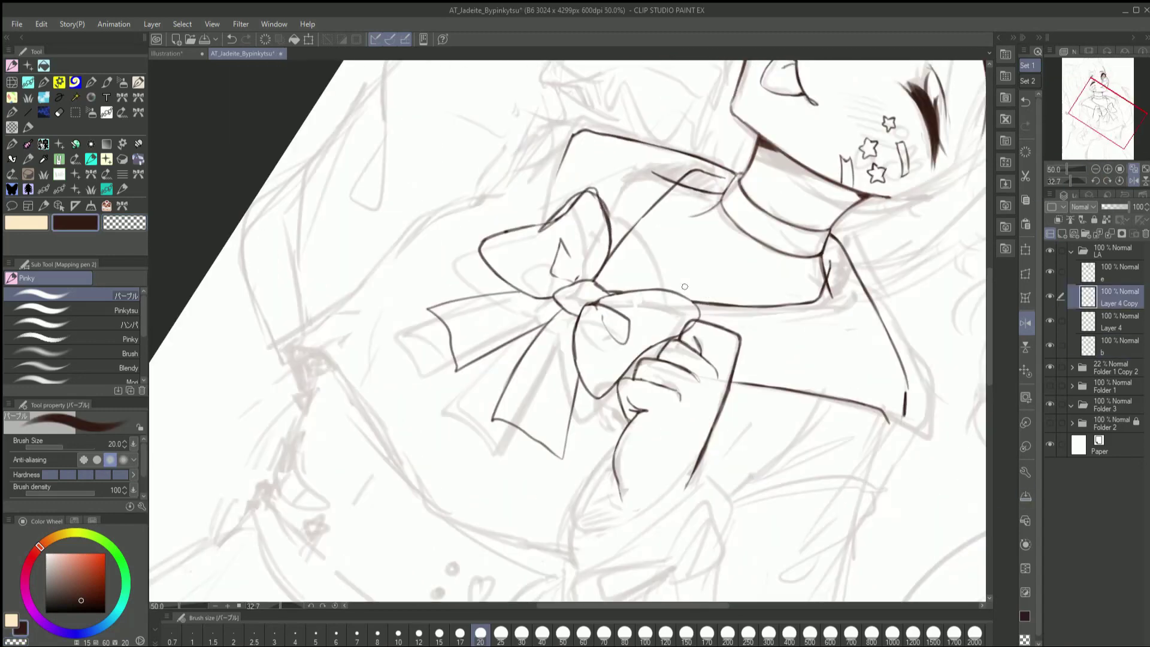
key(ctrl+z)
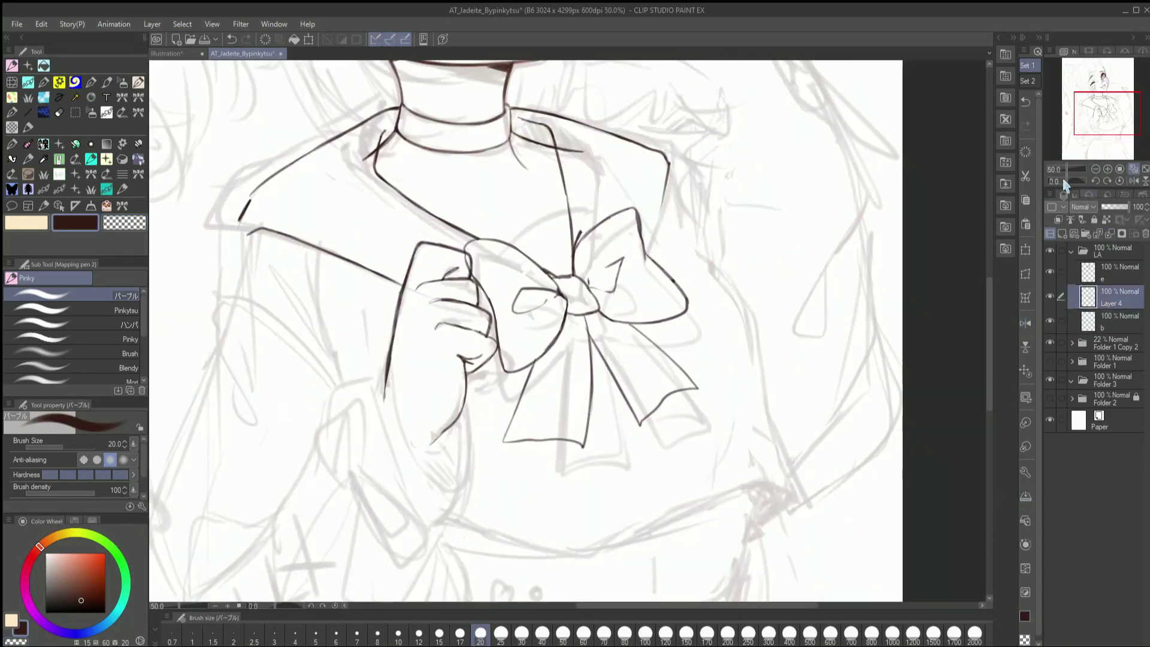
Refine the bow's loops and tails and ink the curved chest line across the neckline above the bow
key(ctrl+@)
key(ctrl+@)
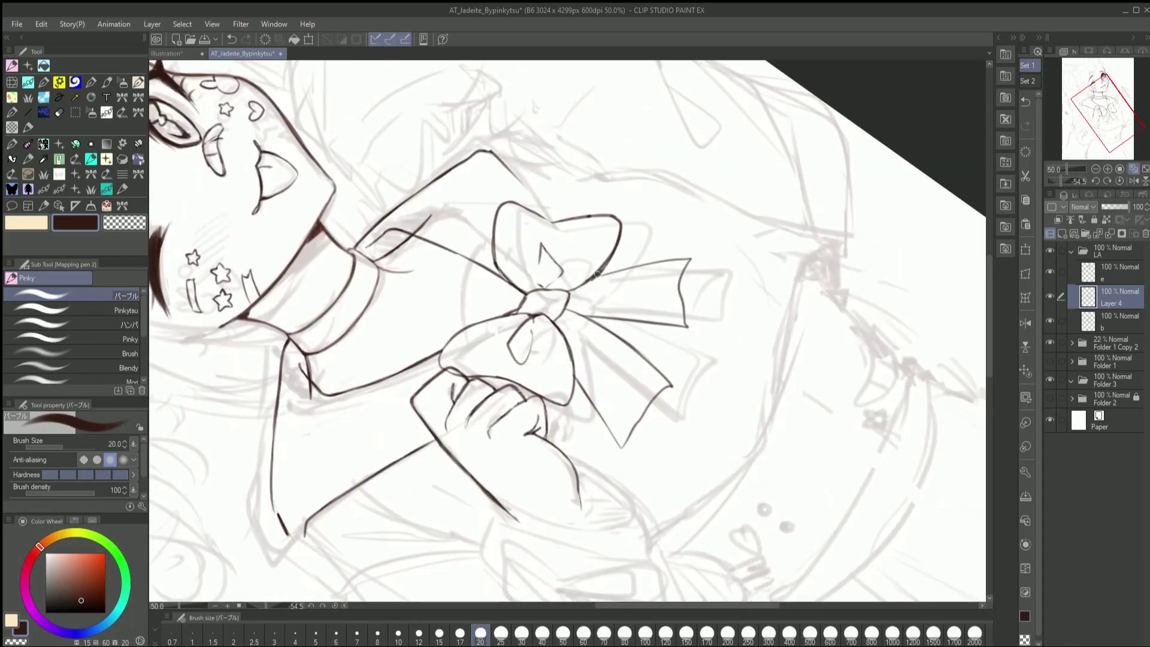
key(ctrl+0)
click(1108, 169)
click(1107, 169)
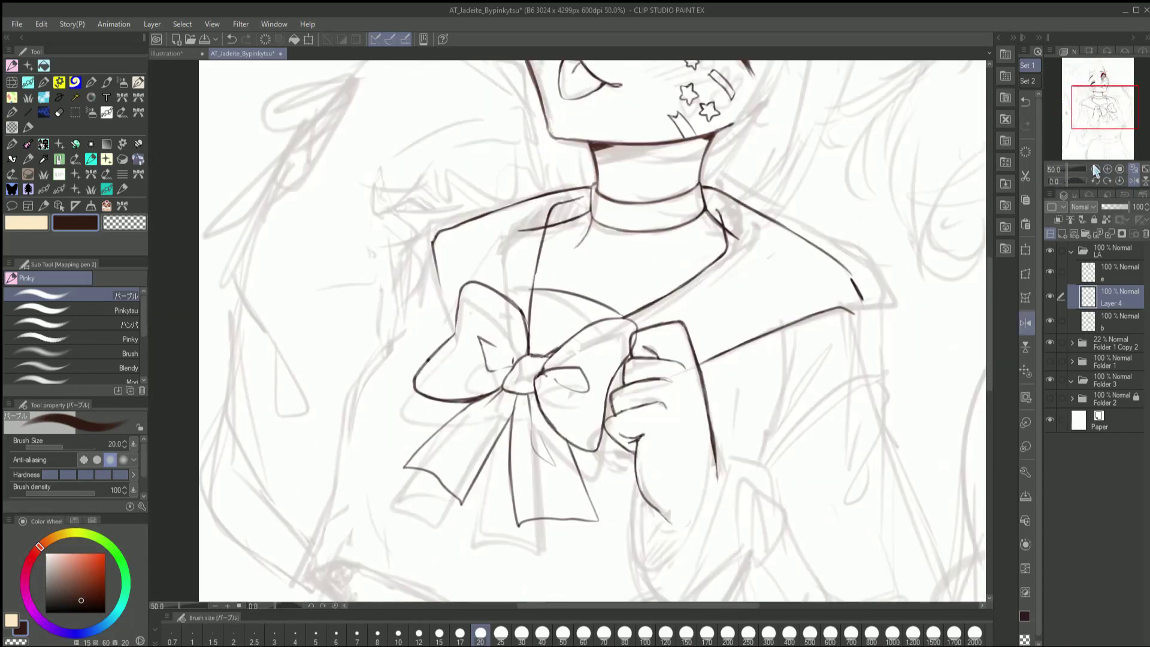
Ink the raised arm's sleeve with brush size 25, including its shoulder folds, the cuff and the wide lower edge
key(ctrl+minus)
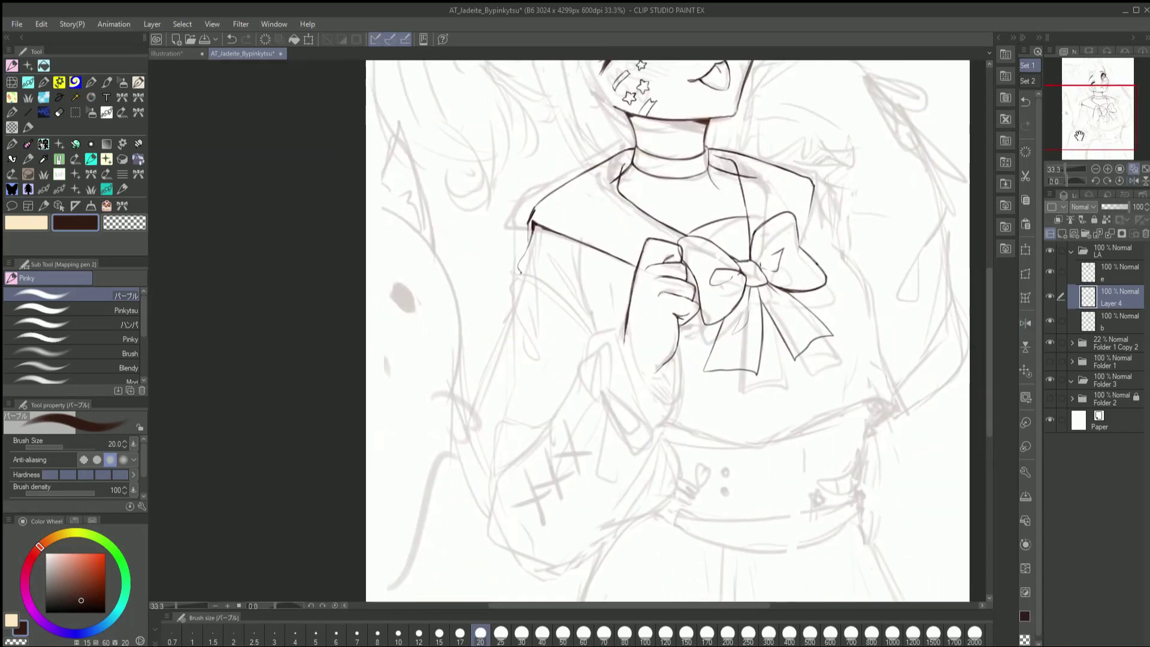
key(ctrl+minus)
key(bracketright)
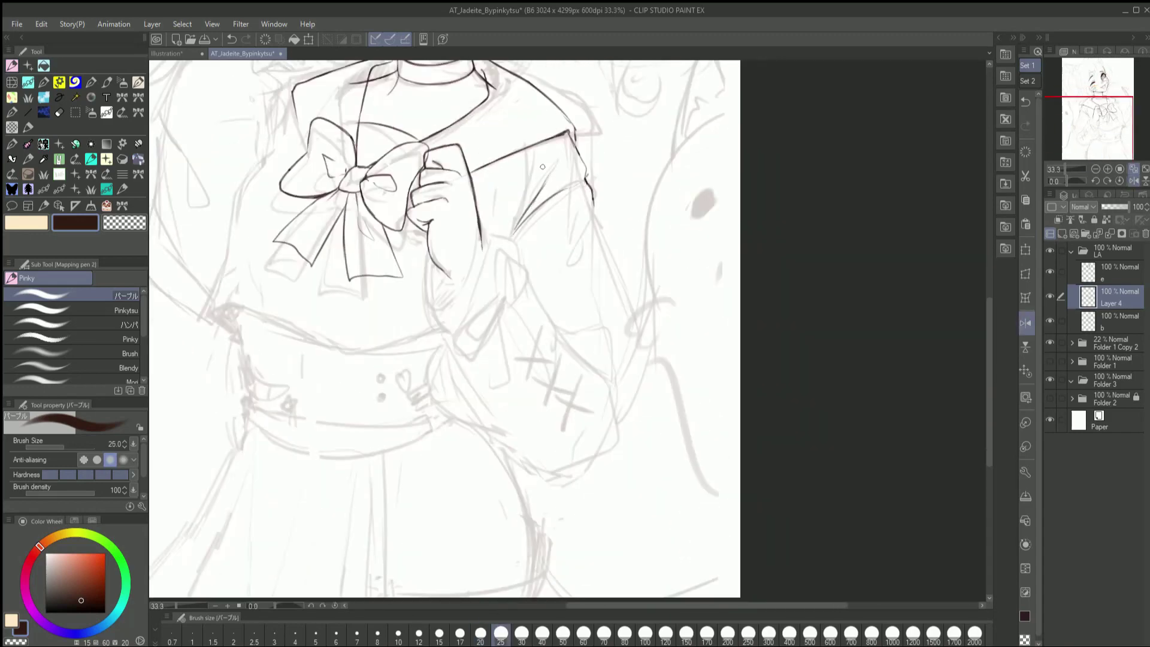
key(h)
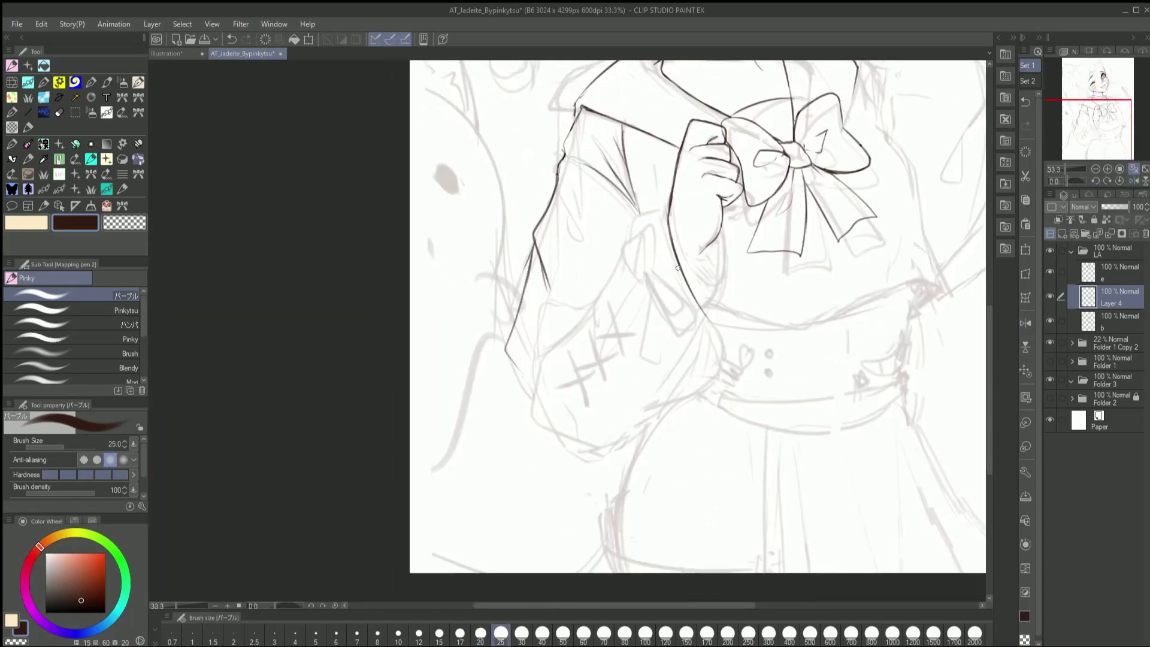
key(h)
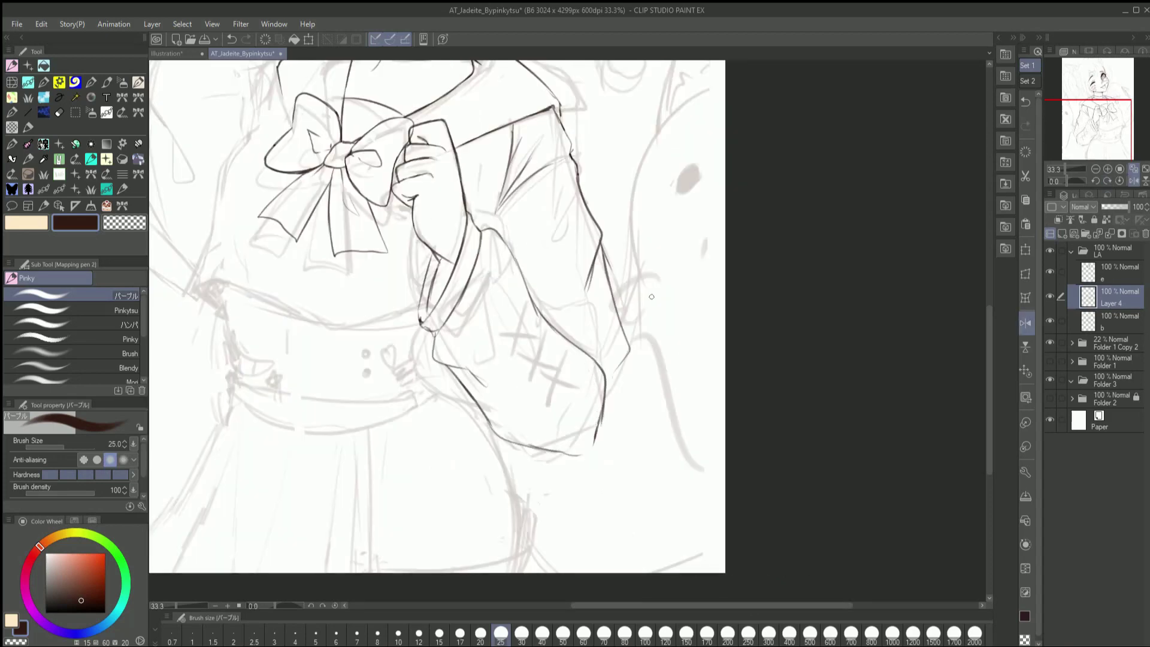
Lasso the lacing cross on the lower sleeve, duplicate it, transform the copy along the sleeve and merge it down
key(m)
drag(514, 344, 509, 342)
key(ctrl+c)
key(ctrl+v)
key(ctrl+t)
drag(575, 399, 597, 413)
key(Return)
key(ctrl+e)
Draw the ribbon on the sleeve near the cuff with long hanging tails, checking it mirrored
key(p)
mouse_move(468, 324)
mouse_down()
mouse_move(485, 291)
mouse_move(515, 440)
mouse_up()
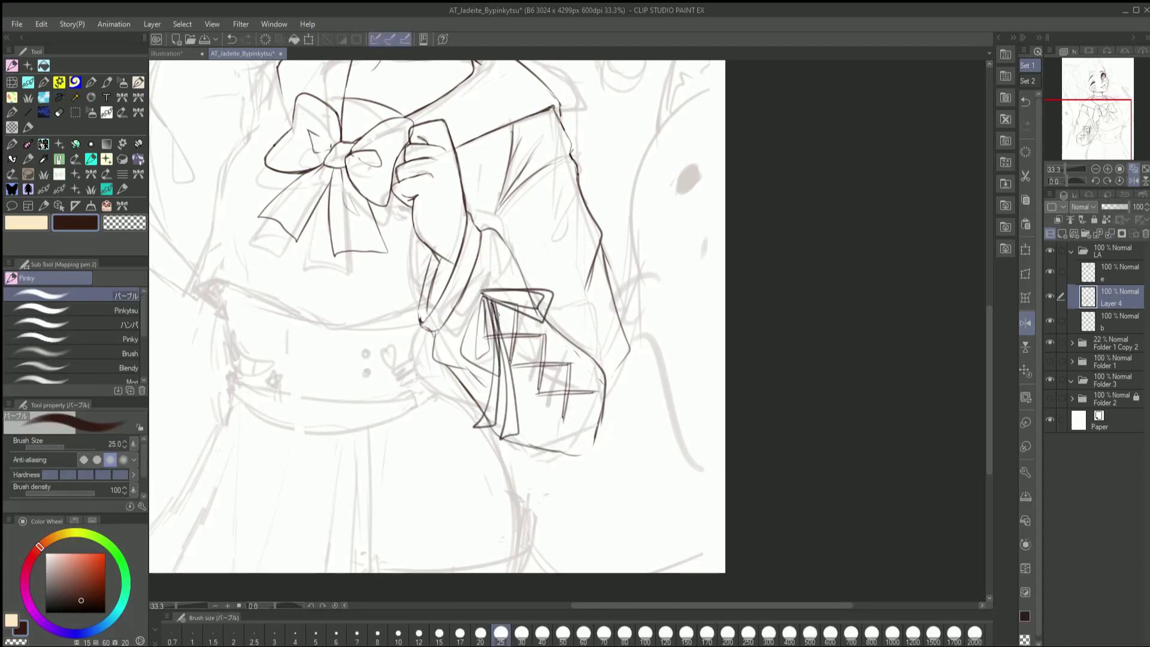
key(h)
key(h)
scroll(1097, 142, down, 3)
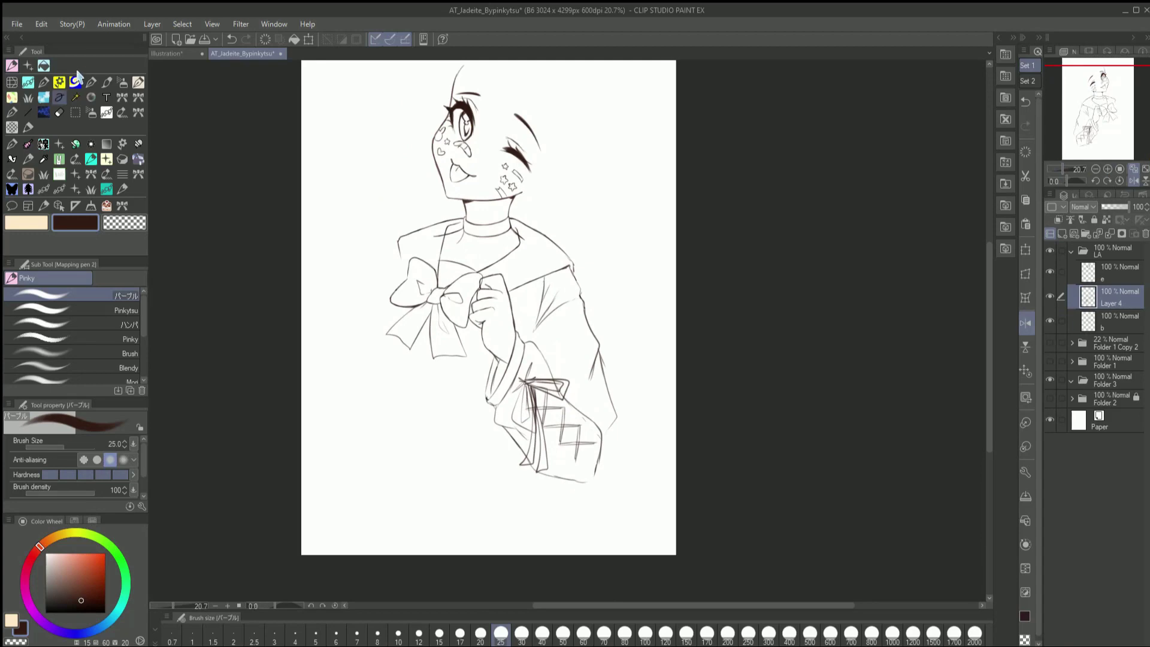
Lasso the lower sleeve with its ribbon and lacing and reshape it with Free Transform
key(m)
key(ctrl+t)
key(Return)
key(ctrl+t)
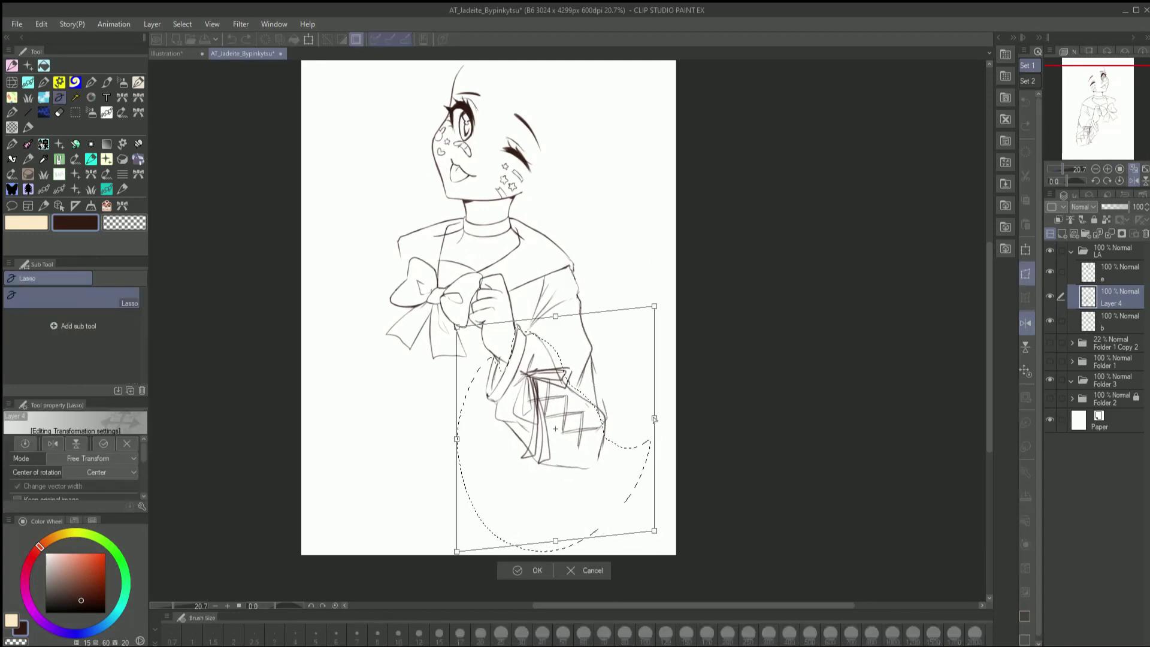
key(Return)
Redraw the sleeve ribbon's loops near the cuff with the pen and erase stray lines in transparent colour at brush size 20
scroll(446, 317, up, 3)
key(p)
key(ctrl+z)
key(ctrl+z)
key(x)
drag(509, 374, 515, 404)
key(bracketleft)
key(bracketleft)
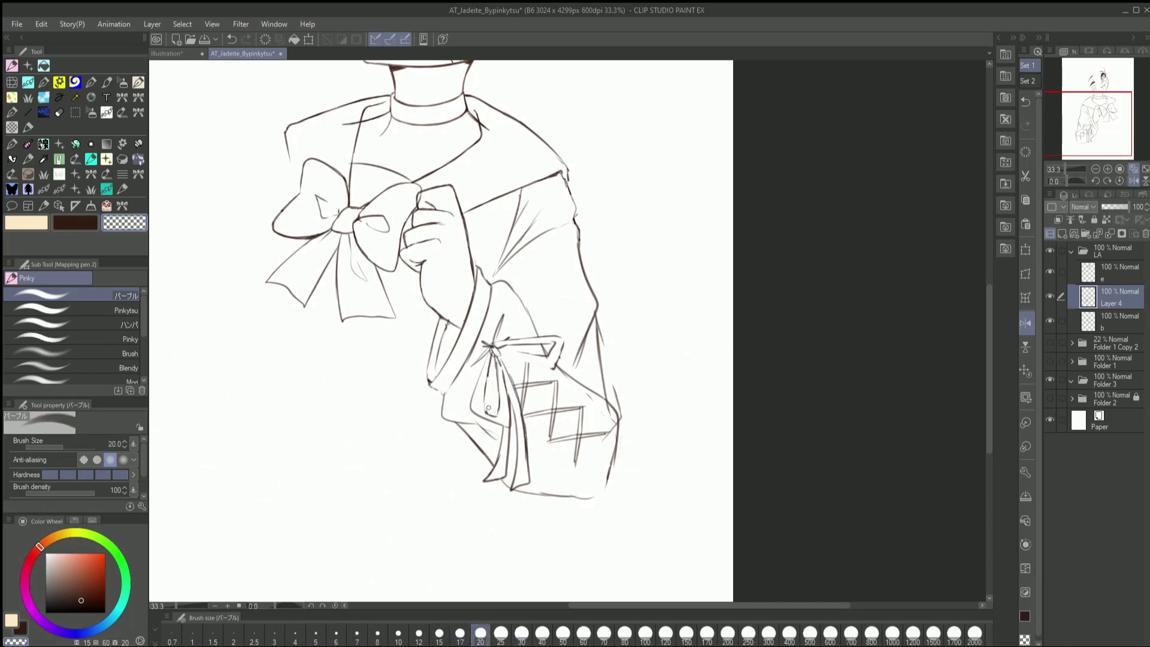
Clean the sleeve and lacing lines out of the ribbon's loops and tails with transparent colour at sizes 30 and 20
key(h)
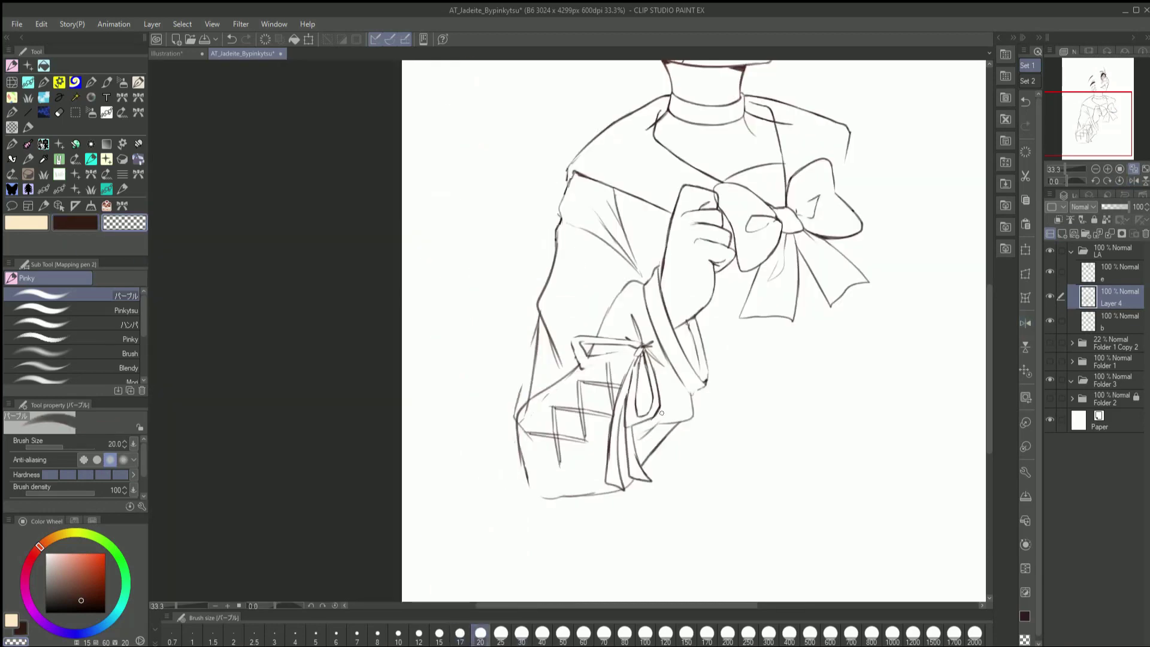
key(c)
drag(637, 352, 618, 320)
key(bracketright)
key(bracketright)
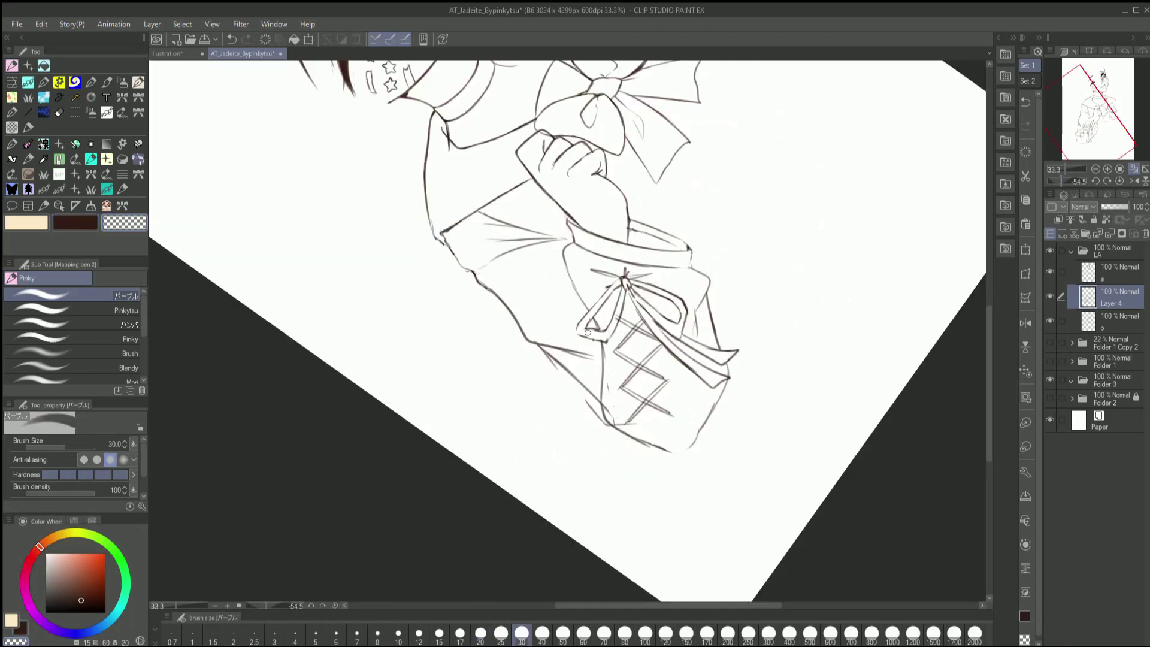
click(1123, 182)
key(bracketleft)
key(bracketleft)
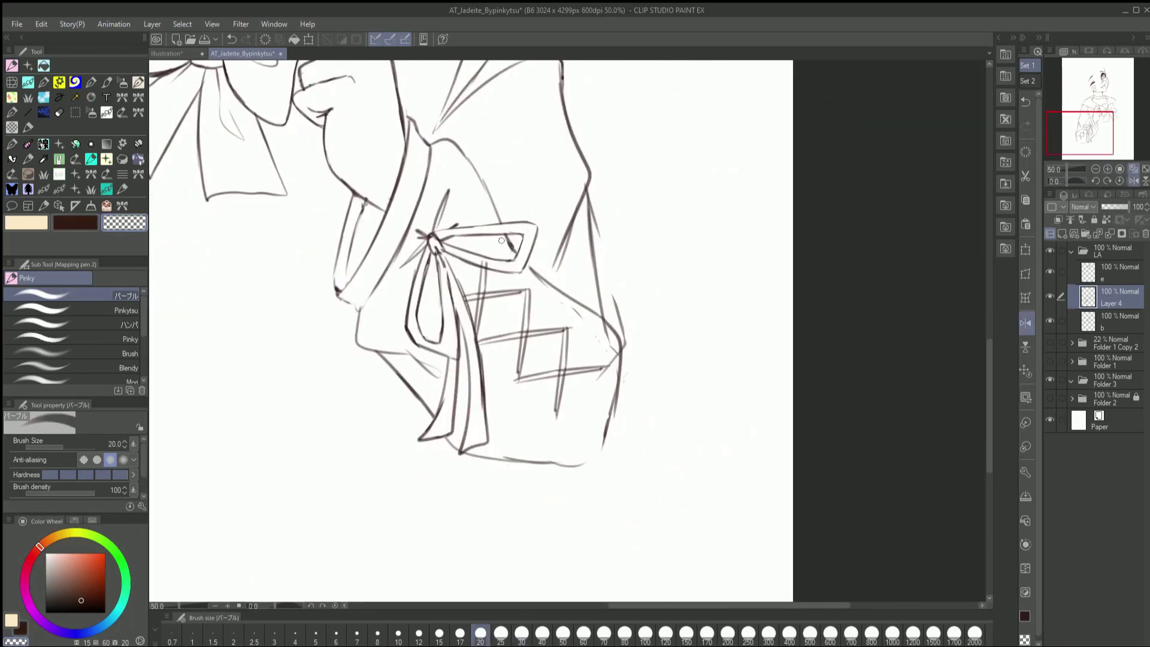
Ink the ribbon's inner loop edges and the small creases radiating from its knot in dark brown, checking the drawing mirrored
click(79, 226)
key(c)
key(c)
key(ctrl+z)
key(c)
key(c)
key(h)
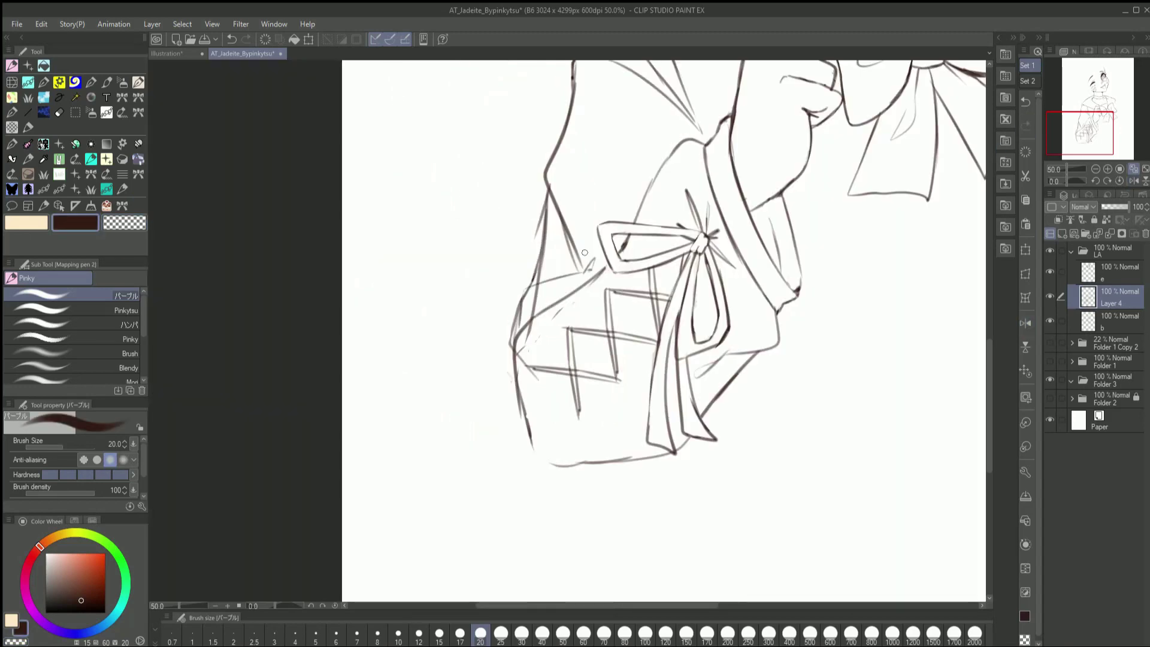
Erase the overlapping parts of the lacing on the lower sleeve with brush size 25
key(bracketright)
key(e)
drag(615, 289, 659, 322)
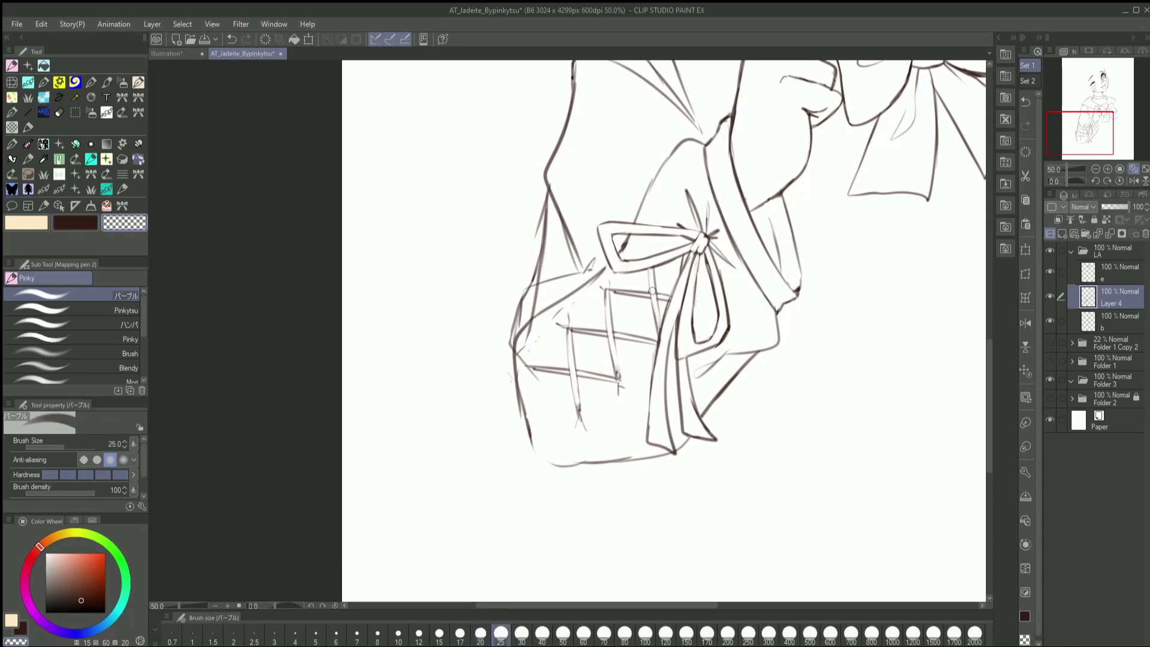
Redraw the lower sleeve's rounded outer edge and the fold above it with brush size 20, erasing the old double lines
drag(519, 363, 518, 414)
key(bracketleft)
key(e)
mouse_move(546, 467)
mouse_down()
mouse_move(613, 452)
mouse_move(448, 406)
mouse_up()
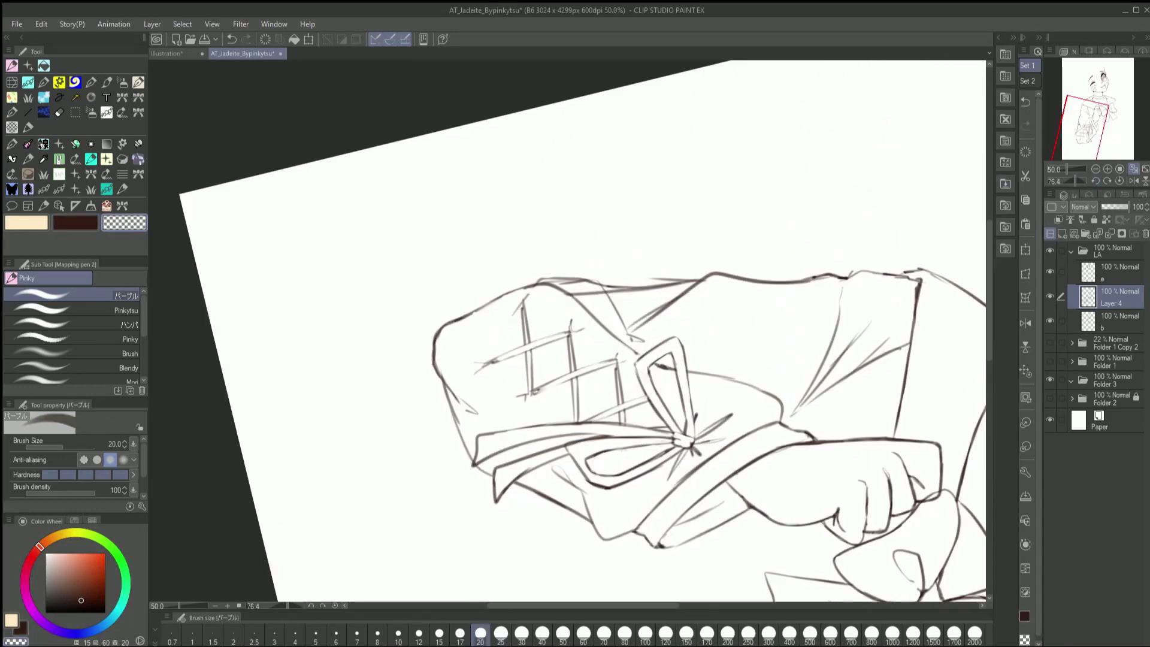
click(1119, 181)
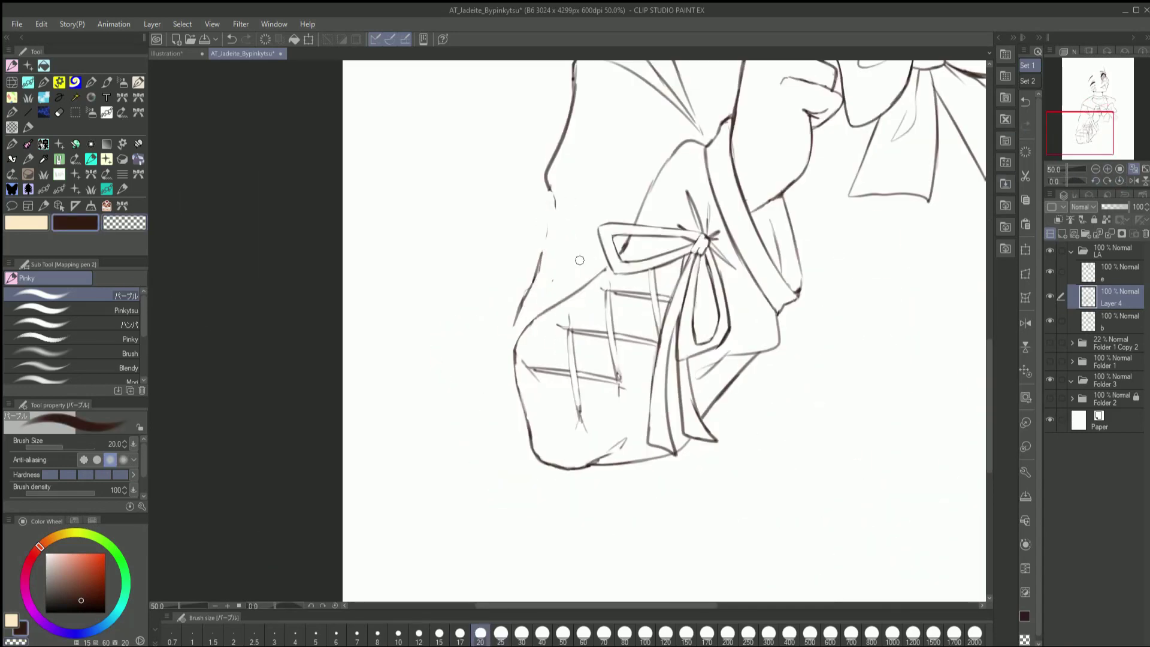
key(ctrl+z)
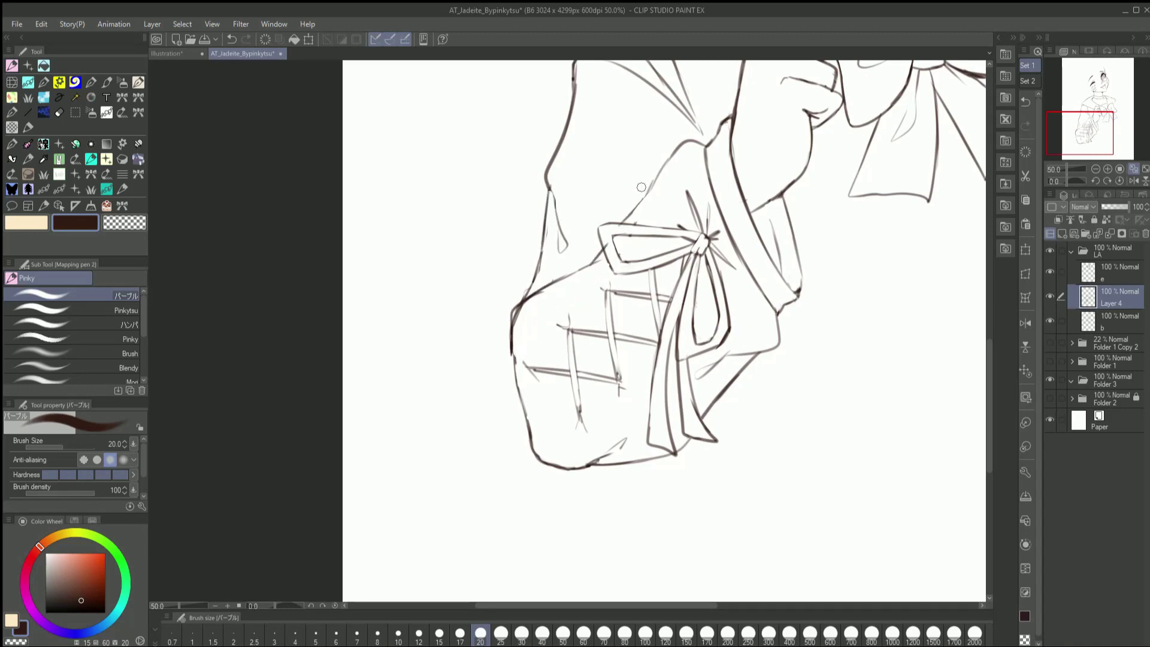
Lasso the folds on the upper sleeve and adjust their placement beside the cuff
key(ctrl+minus)
key(h)
drag(759, 290, 678, 312)
key(m)
mouse_move(680, 225)
mouse_down()
mouse_move(680, 314)
mouse_move(708, 292)
mouse_up()
click(708, 334)
key(Return)
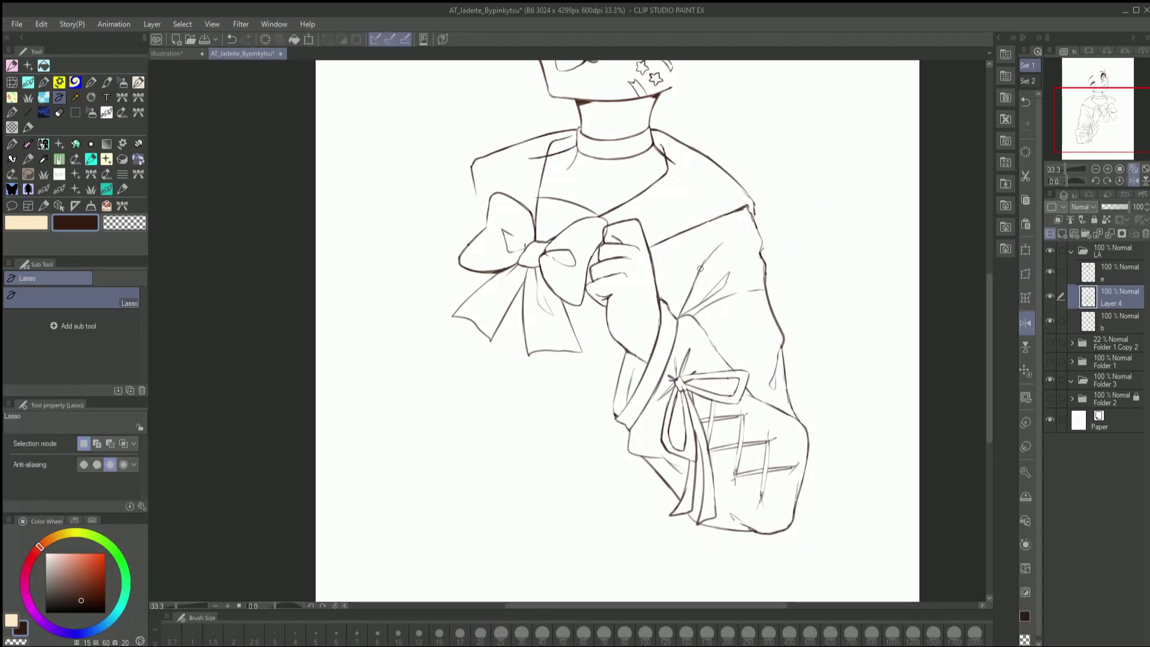
Show the sketch and ink the sailor top's side and curved hem with brush size 25, including the turned corner
key(p)
click(1134, 180)
click(1049, 342)
click(500, 633)
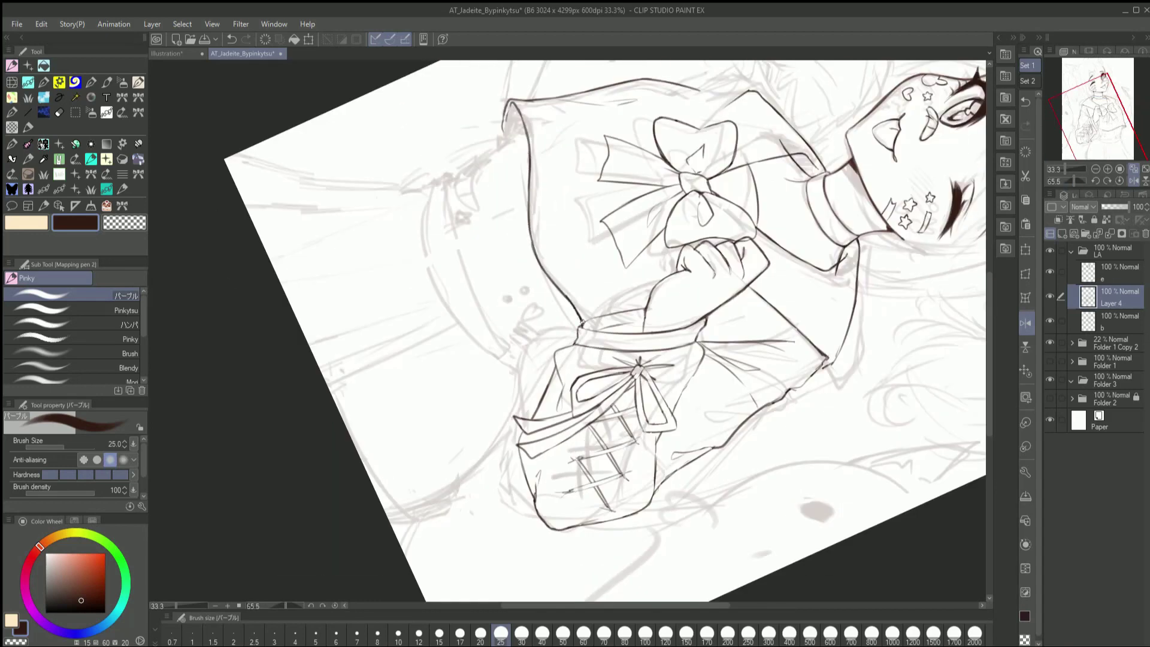
drag(779, 292, 732, 327)
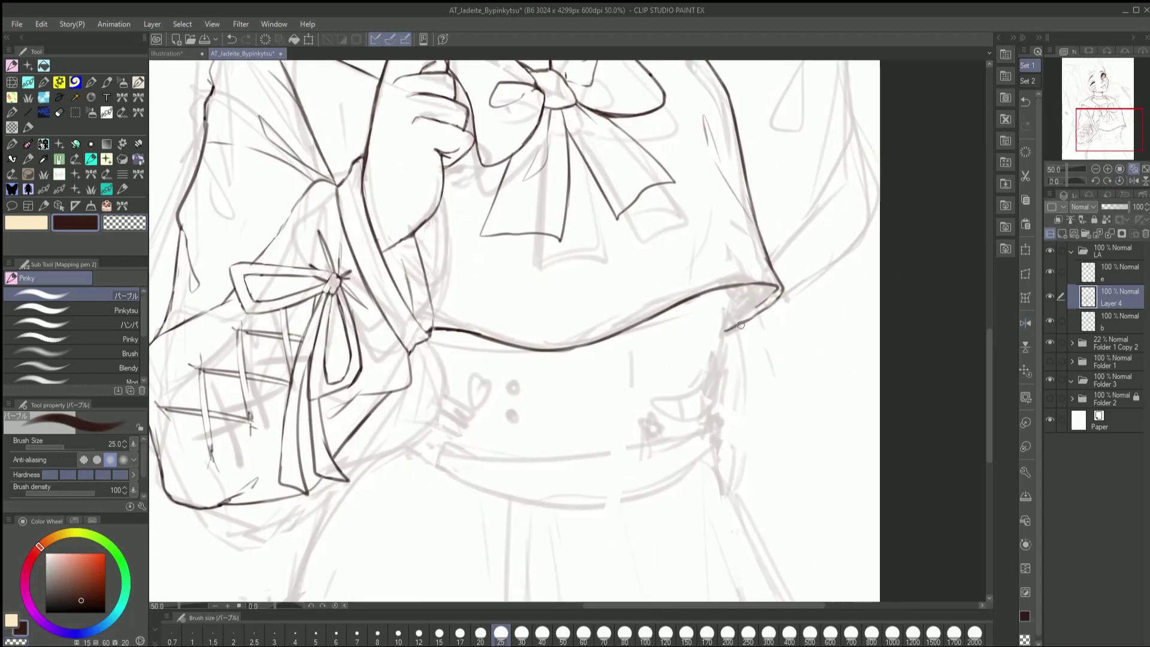
On layer b, ink both sides of the bare waist and the navel crease with brush size 25
key(h)
key(alt+bracketleft)
drag(330, 227, 358, 366)
key(c)
mouse_move(430, 281)
mouse_down()
mouse_move(440, 356)
mouse_move(433, 330)
mouse_up()
key(c)
drag(626, 277, 625, 356)
key(h)
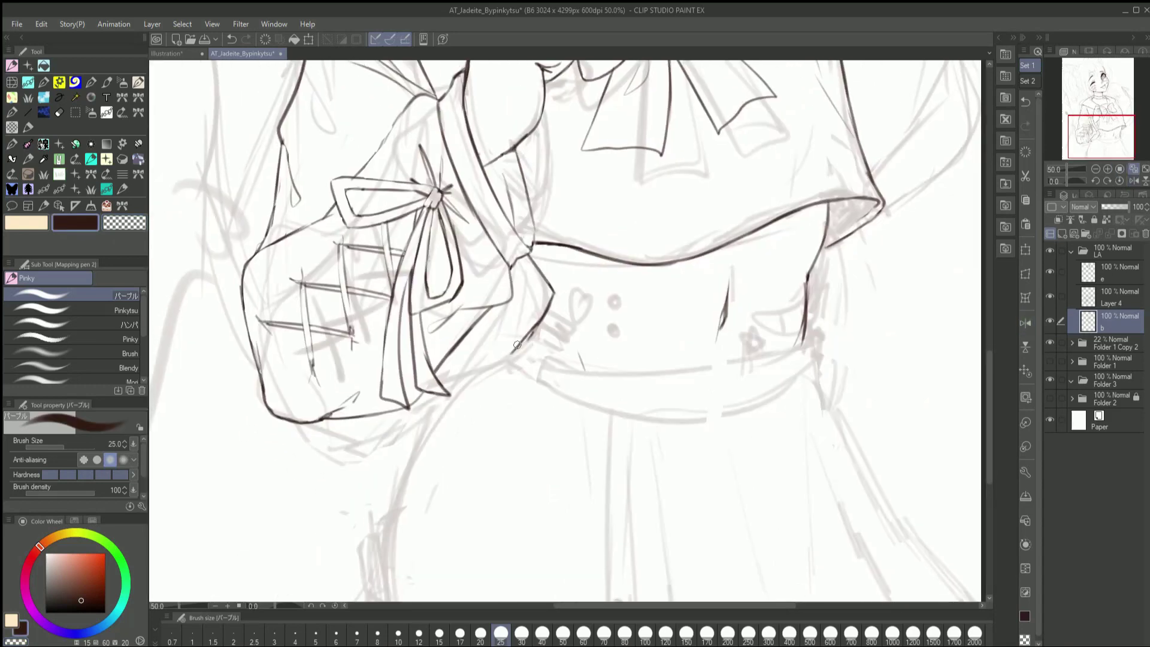
Save the file and ink the upper edge of the skirt's waistband across the waist
key(h)
key(ctrl+minus)
key(ctrl+s)
key(ctrl+plus)
drag(473, 275, 460, 322)
key(c)
key(c)
mouse_move(539, 300)
mouse_down()
mouse_move(578, 308)
mouse_move(531, 529)
mouse_up()
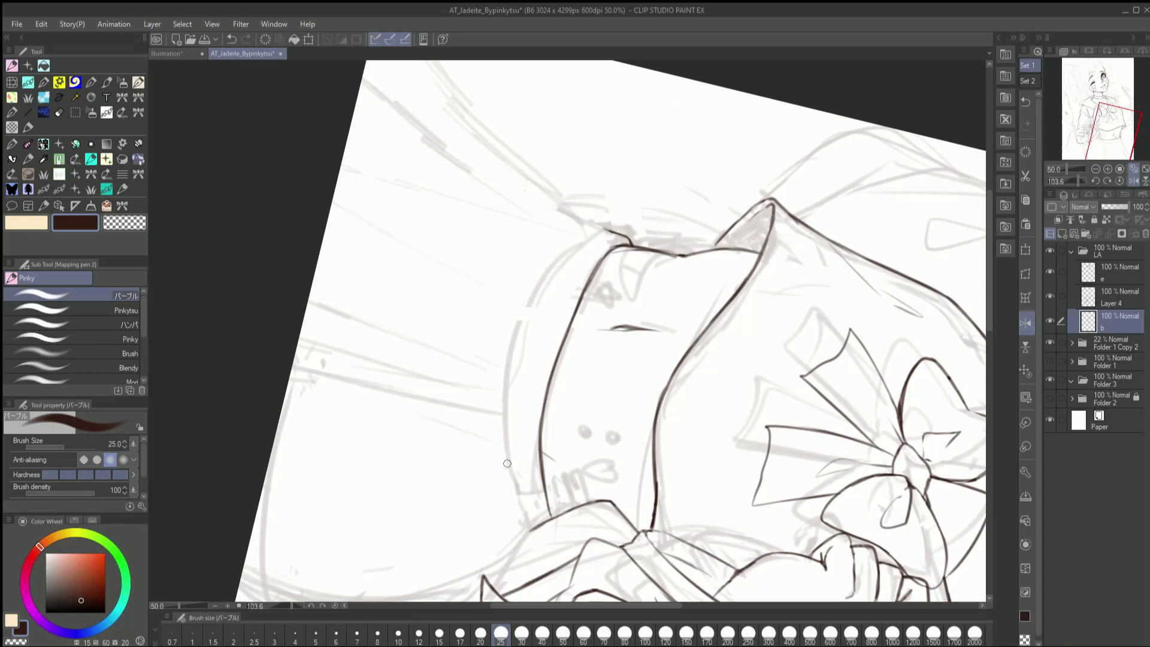
Ink the waistband's curved lower edge and close both of its ends
key(h)
drag(521, 129, 542, 390)
key(ctrl+@)
key(c)
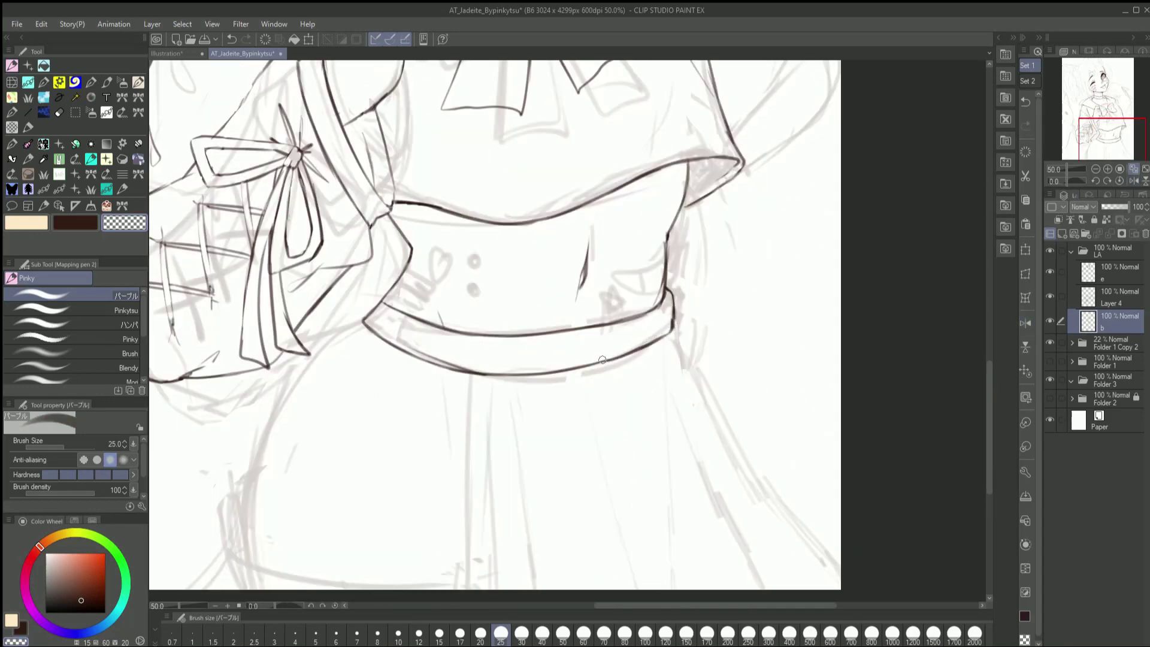
key(c)
drag(367, 316, 386, 298)
Ink the first skirt pleats below the waistband and fold creases on the sailor top beneath the bow
key(h)
key(ctrl+minus)
drag(527, 311, 527, 384)
scroll(576, 275, up, 3)
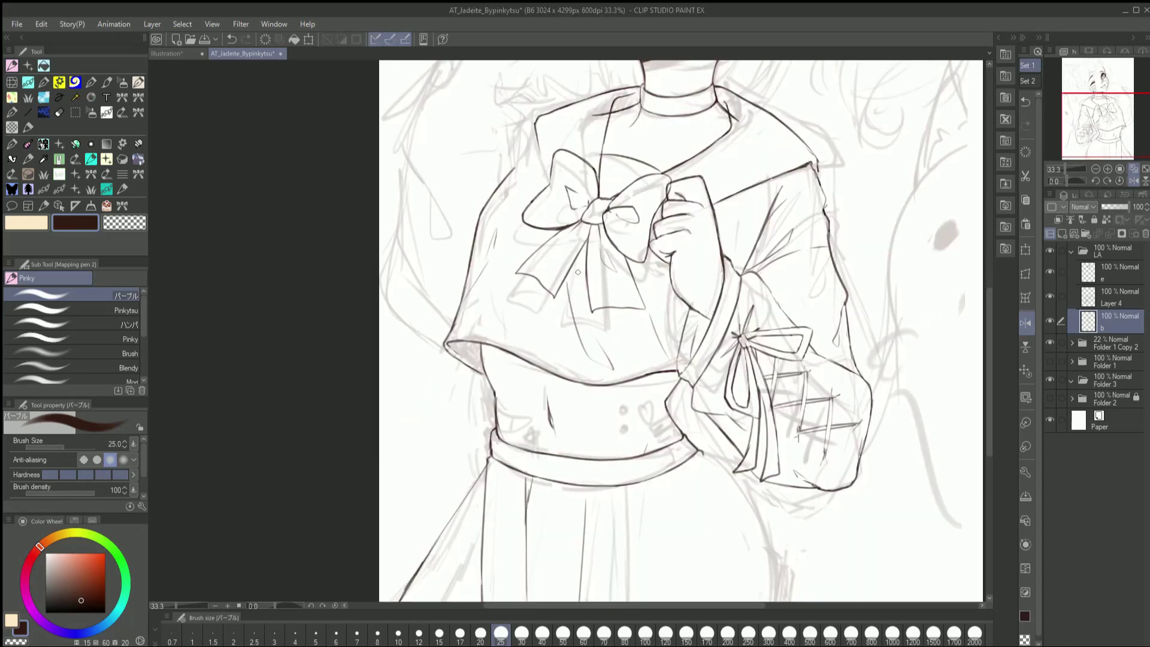
key(alt+bracketright)
scroll(463, 289, down, 2)
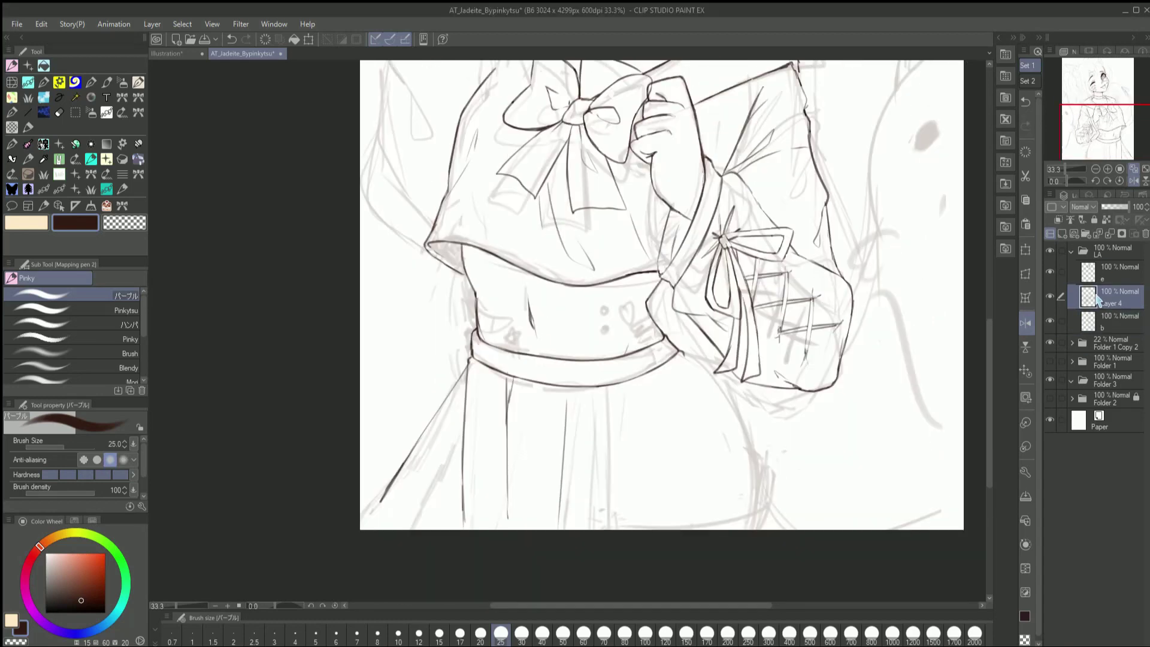
Extend the skirt with more pleat lines on layer b
key(h)
drag(579, 392, 565, 496)
key(ctrl+z)
key(alt+bracketleft)
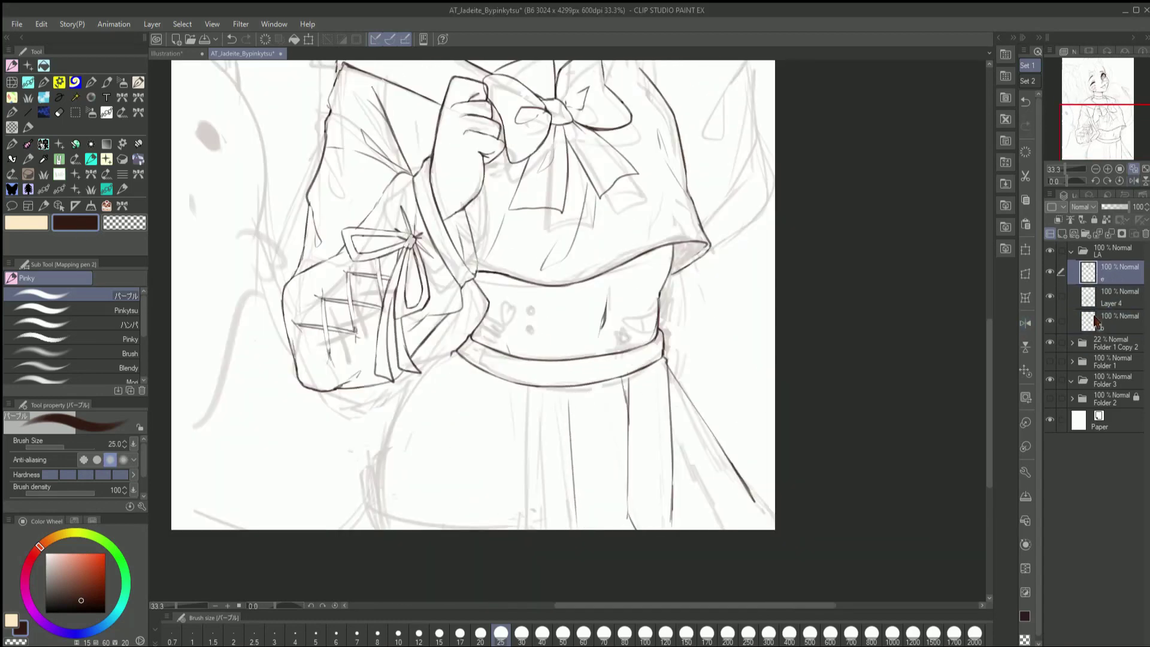
drag(590, 388, 573, 479)
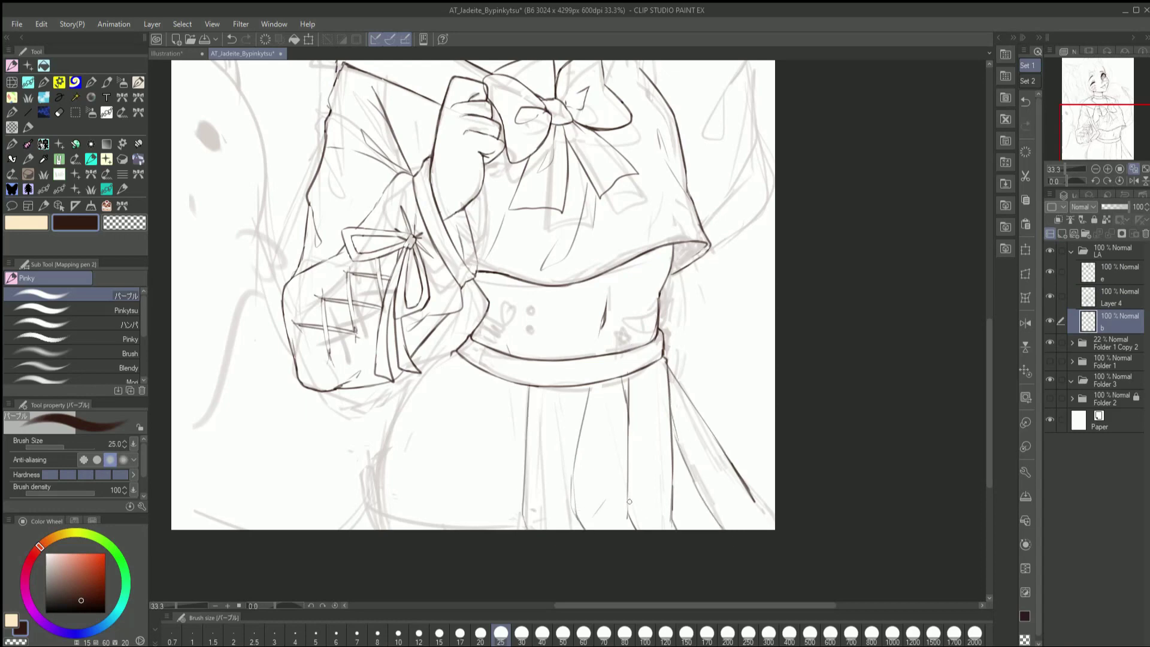
Ink the skirt's curved hip outline and its hem on Layer 4, connecting the pleats' lower ends
key(alt+bracketright)
key(h)
mouse_move(612, 526)
mouse_down()
mouse_move(751, 480)
mouse_move(745, 490)
mouse_up()
key(c)
key(c)
click(1107, 169)
key(h)
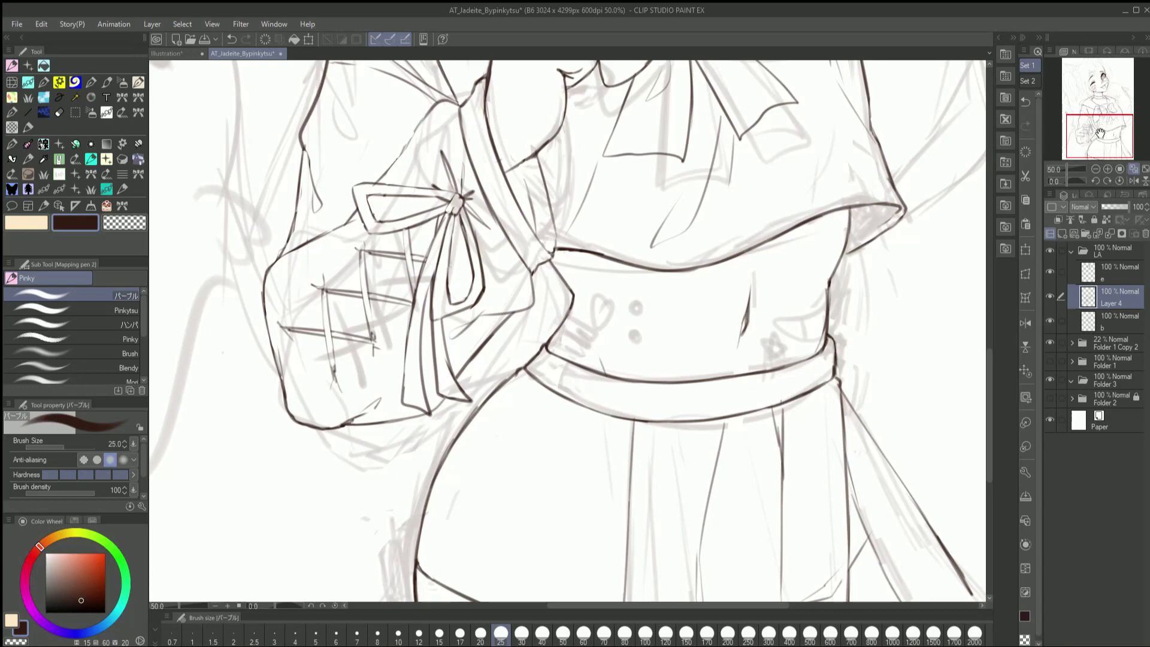
Ink the heart, star and dot decorations on the bare waist over the sketch
key(ctrl+0)
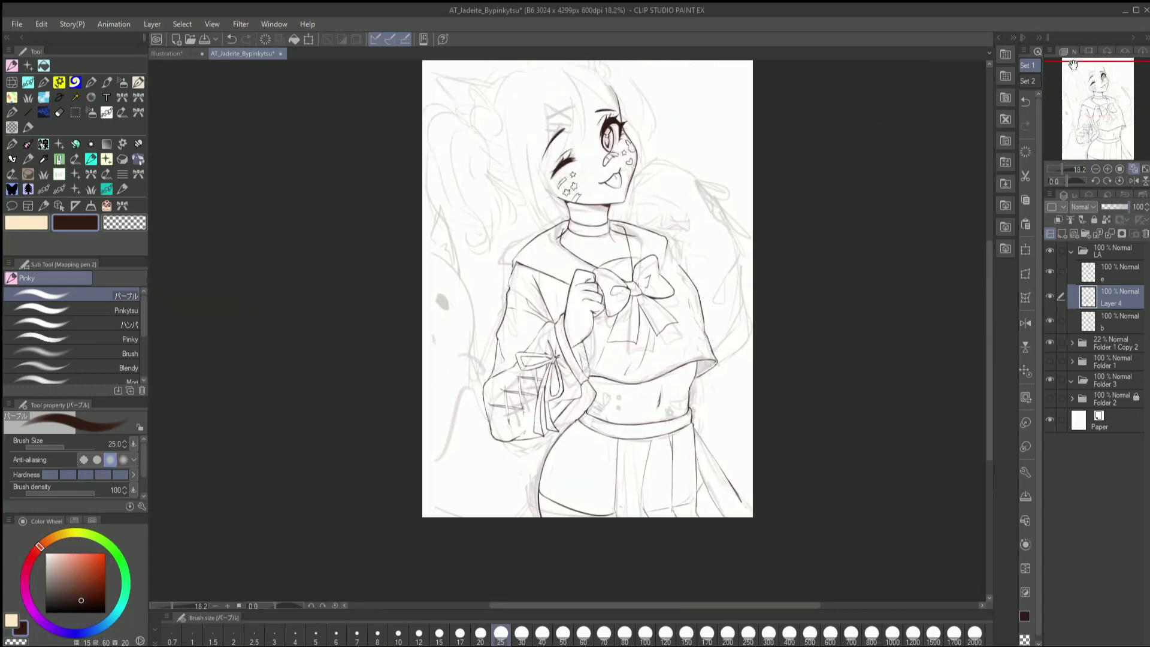
key(ctrl+0)
click(1096, 169)
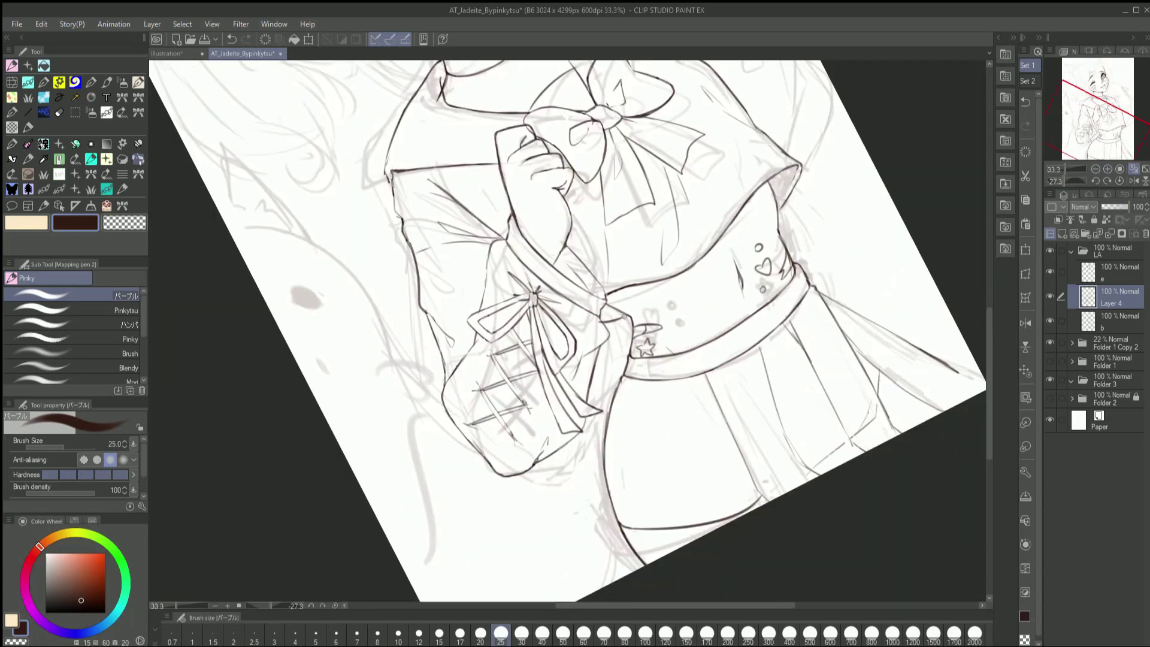
click(1119, 180)
Add a new layer above Layer 4 and ink the first outline strokes of the other arm's sleeve
click(1049, 342)
click(1099, 345)
click(1050, 342)
click(1111, 297)
key(ctrl+shift+n)
scroll(414, 246, up, 3)
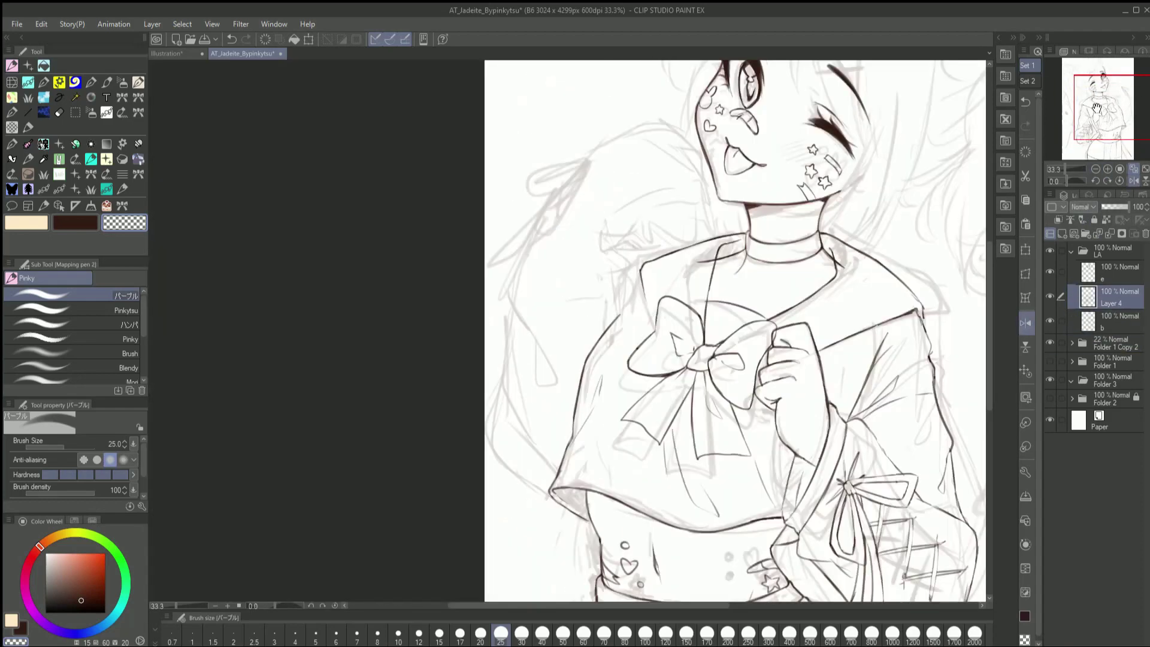
mouse_move(542, 197)
mouse_down()
mouse_move(474, 374)
mouse_move(532, 497)
mouse_up()
drag(500, 308, 527, 392)
drag(488, 354, 470, 449)
key(h)
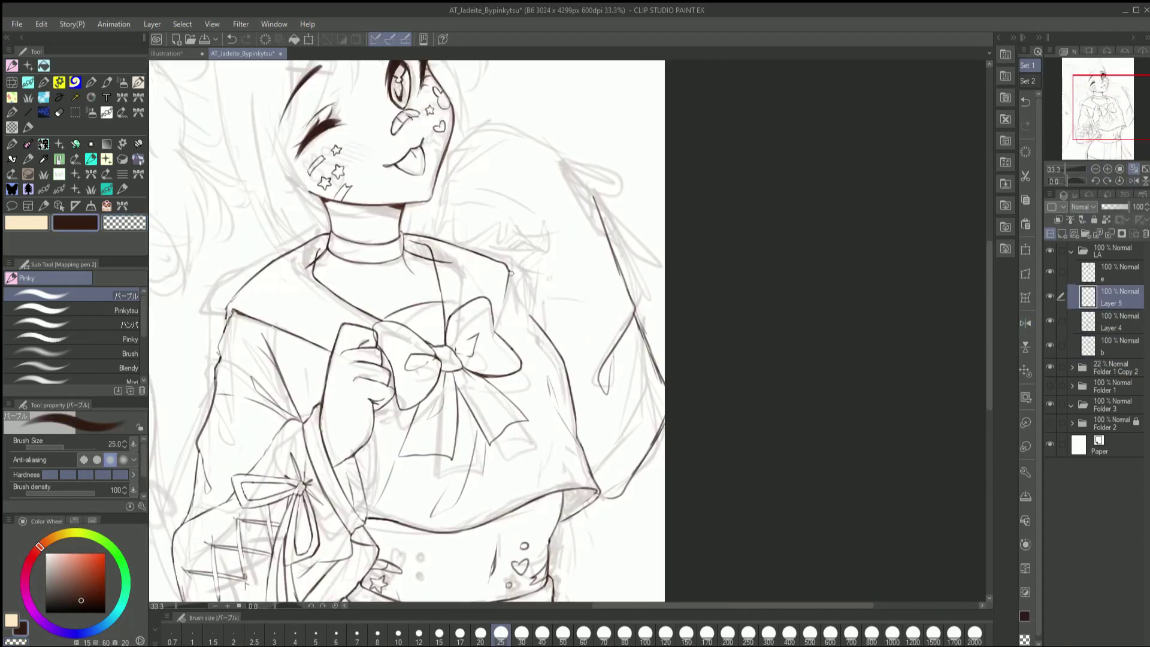
Ink the other hand's curled fingers below the chin and the sleeve cuff around them
drag(491, 248, 507, 219)
key(h)
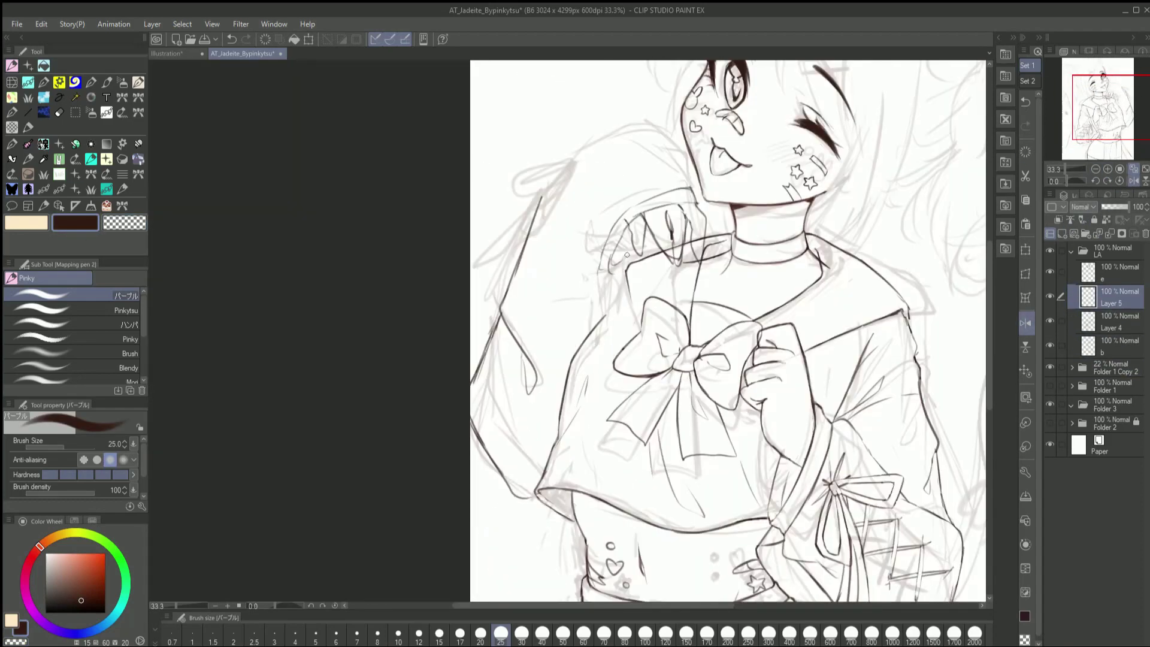
drag(602, 269, 611, 234)
drag(674, 191, 623, 221)
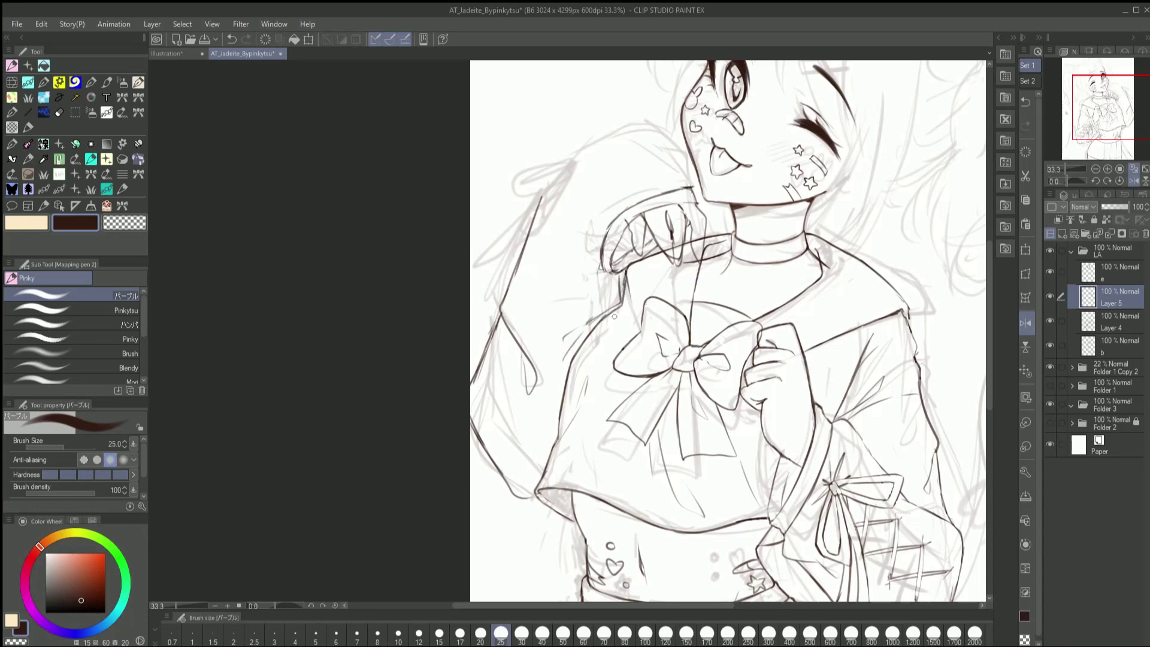
Ink the puffed upper outline of the other arm's sleeve and hide the sketch to check the clean lines
key(h)
key(h)
click(1111, 324)
key(h)
scroll(1086, 116, down, 1)
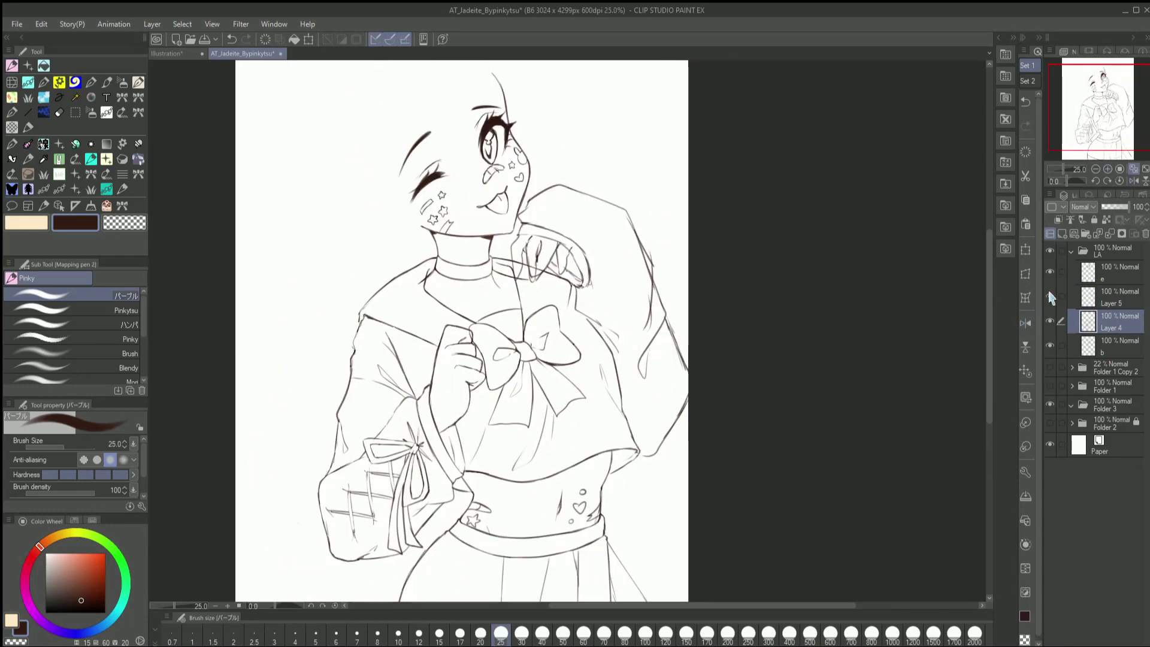
Redraw the other arm's sleeve on Layer 5 as a wider shape reaching the canvas edge, adding underarm folds
click(1111, 297)
key(h)
key(h)
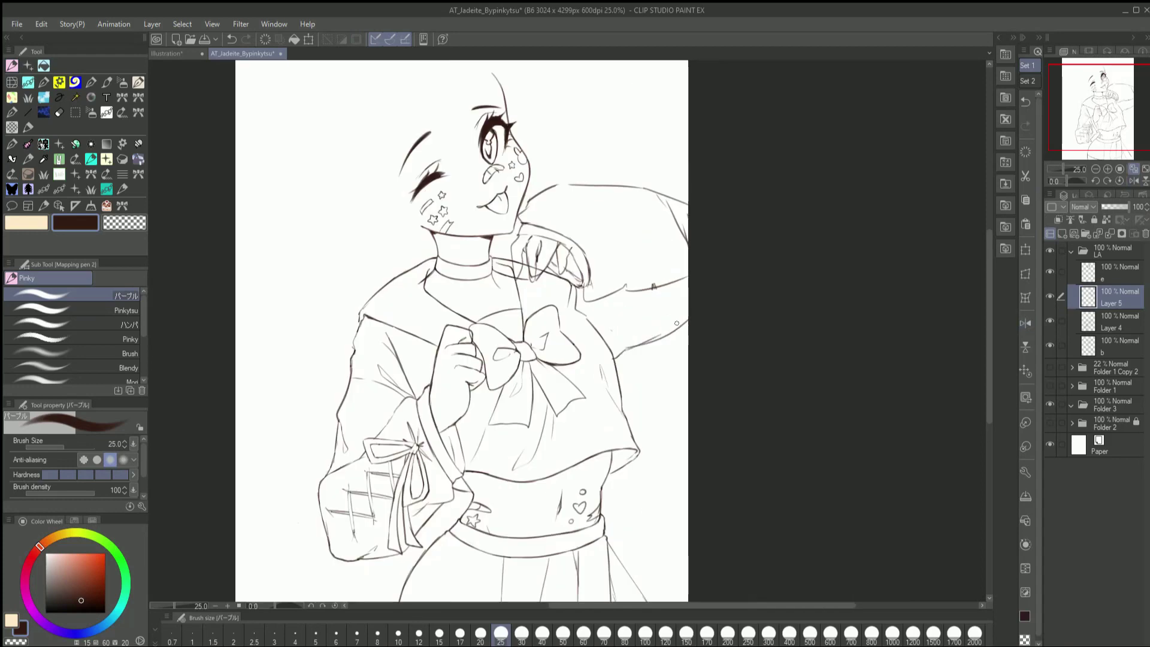
key(h)
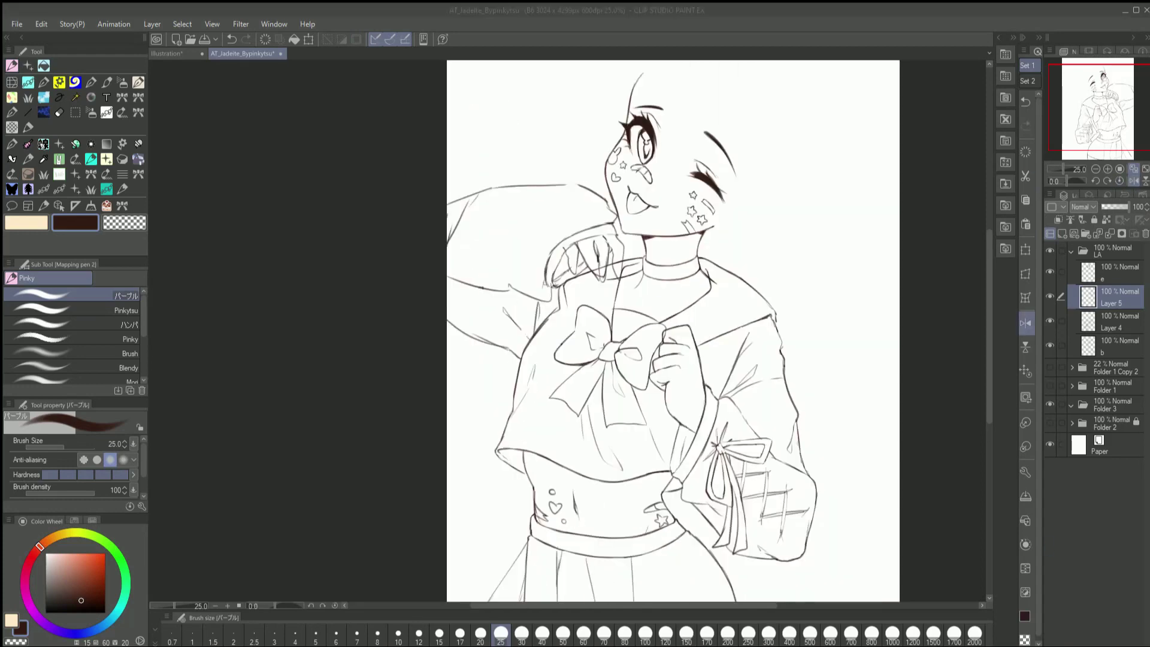
Refine the other sleeve's outline, underarm folds and small ribbon loop on Layer 5, checking them mirrored and rotated
key(h)
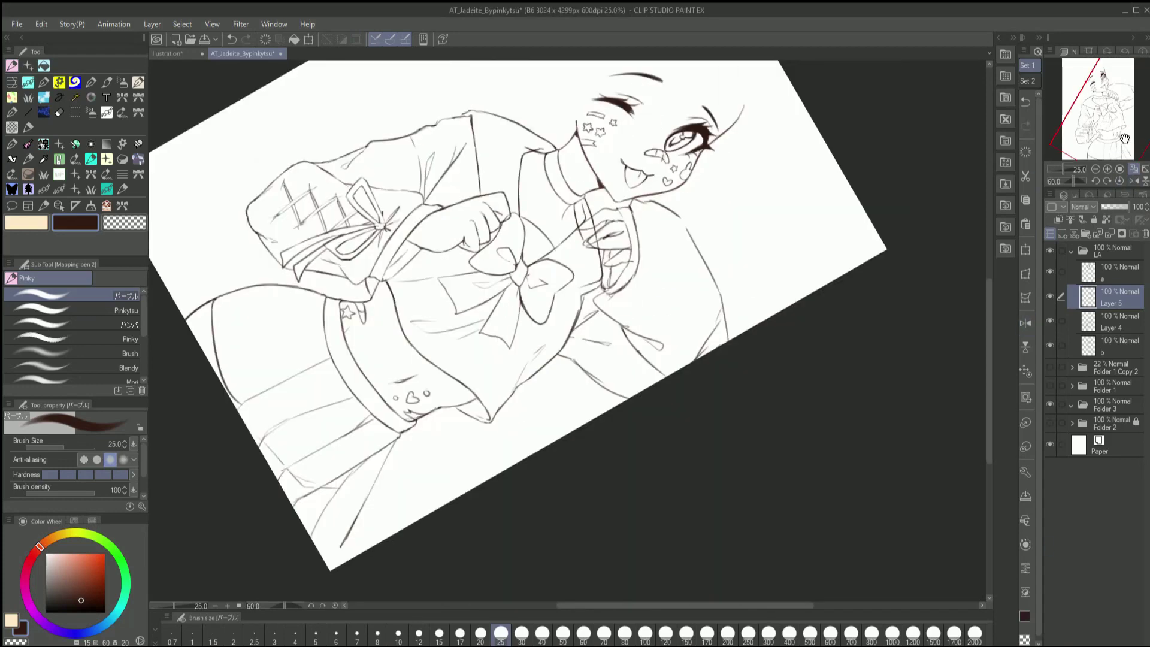
key(h)
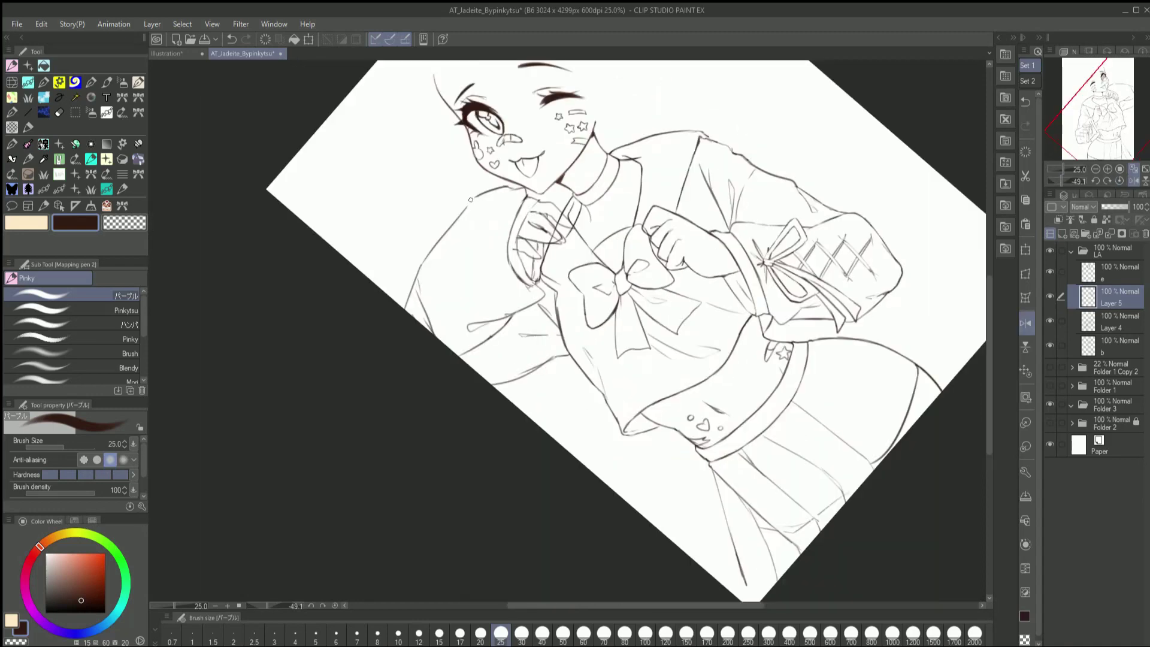
click(1120, 180)
key(h)
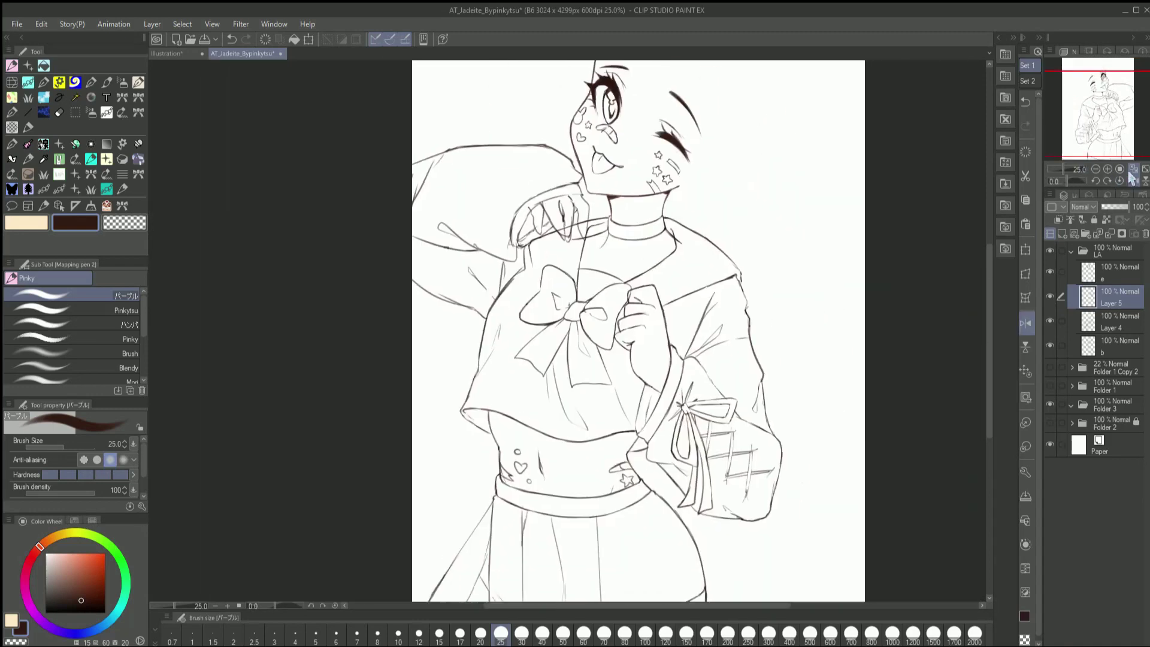
key(ctrl+plus)
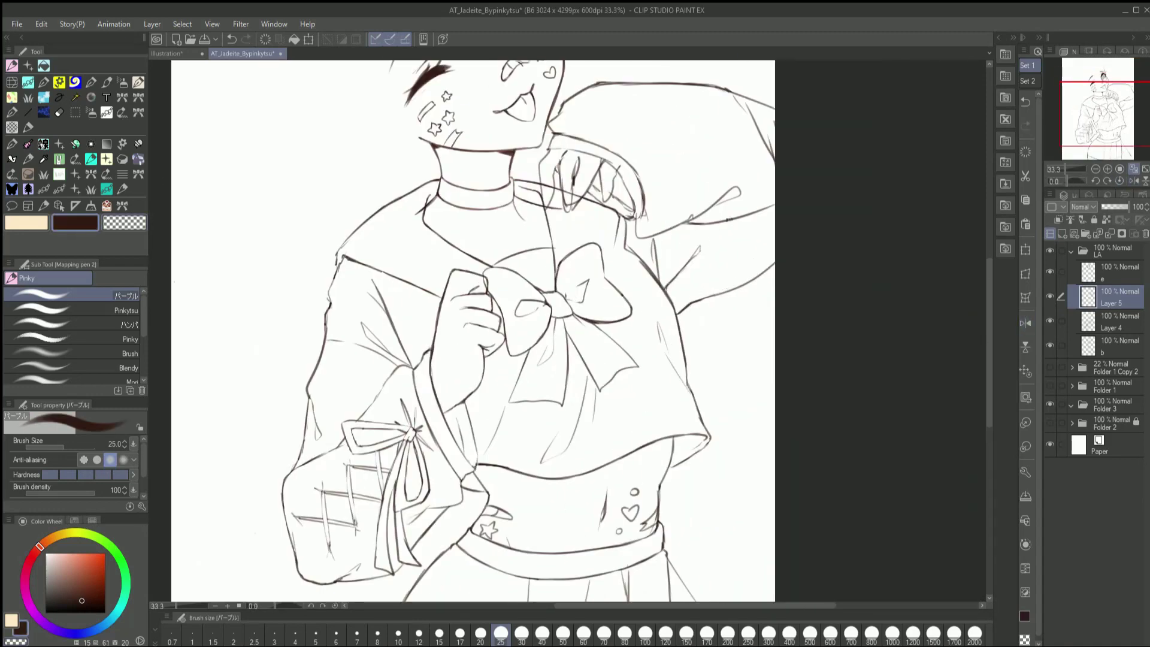
drag(653, 112, 659, 148)
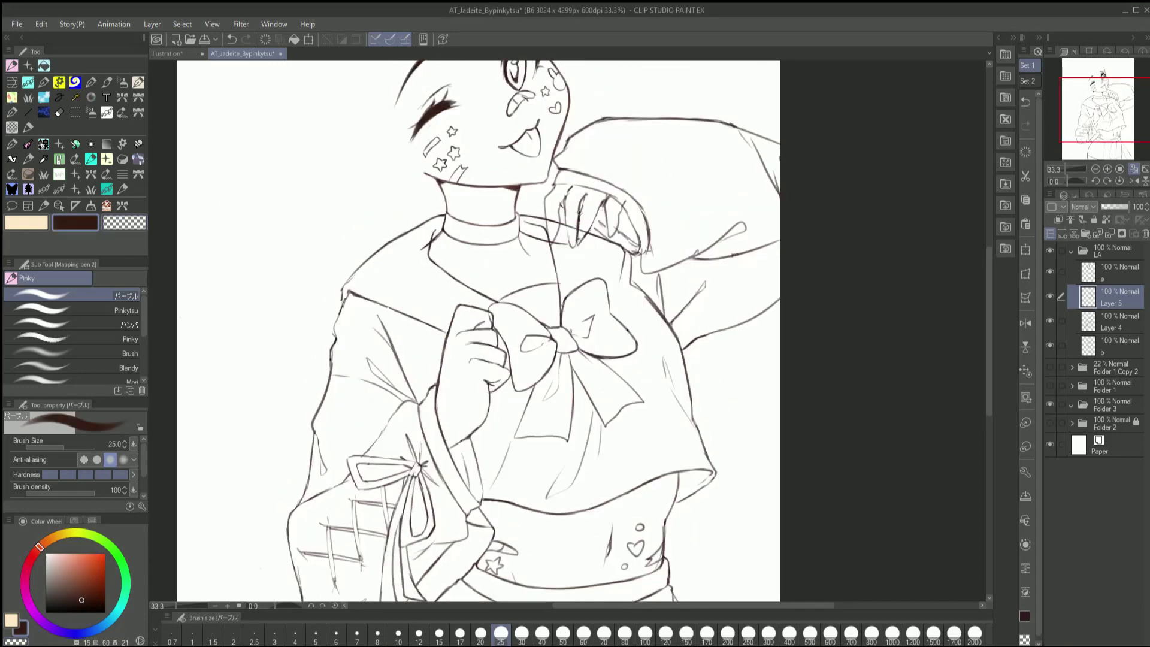
click(1131, 180)
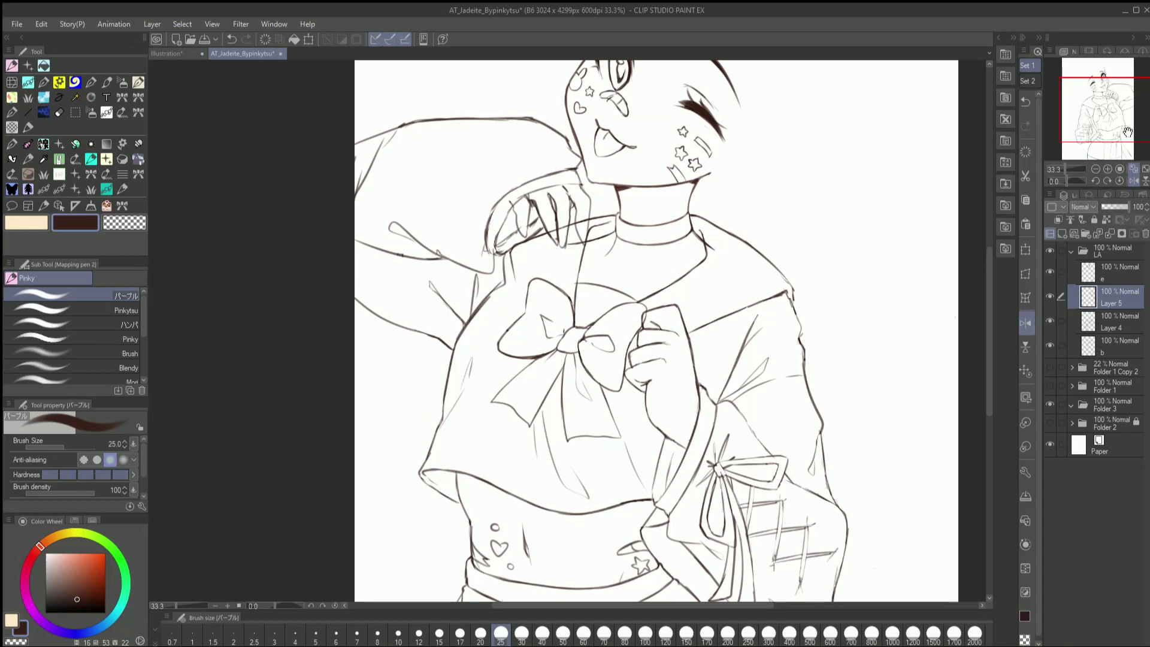
Select part of the body lines on layer b and reposition them slightly with a transform
click(1132, 180)
click(1110, 333)
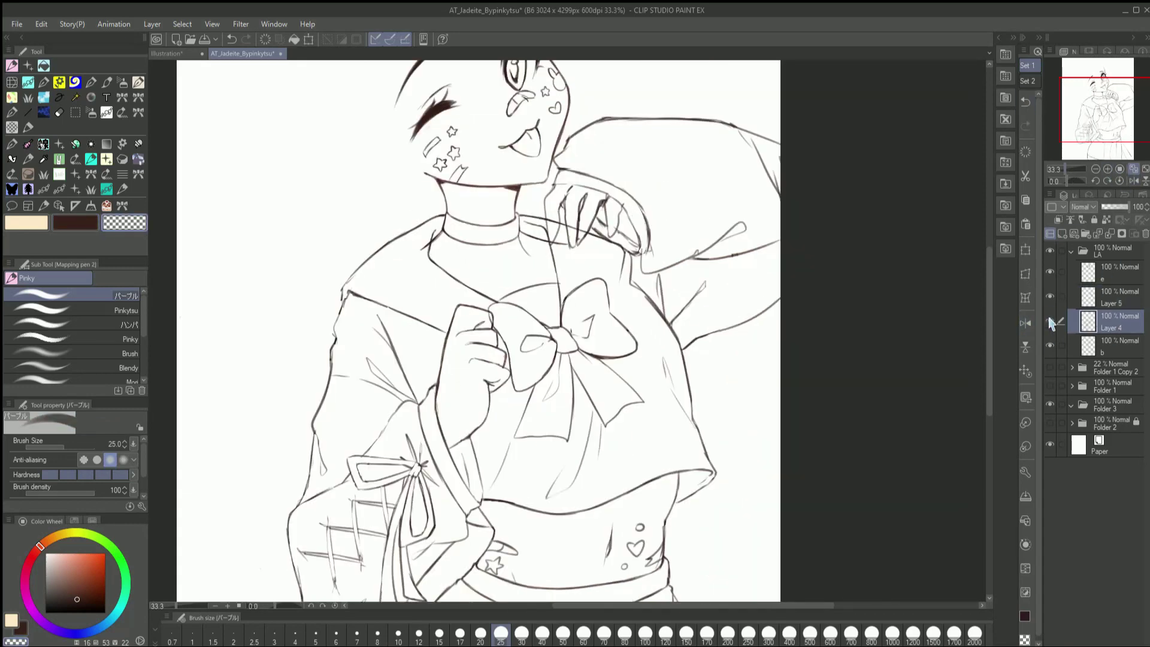
click(1109, 347)
click(1131, 181)
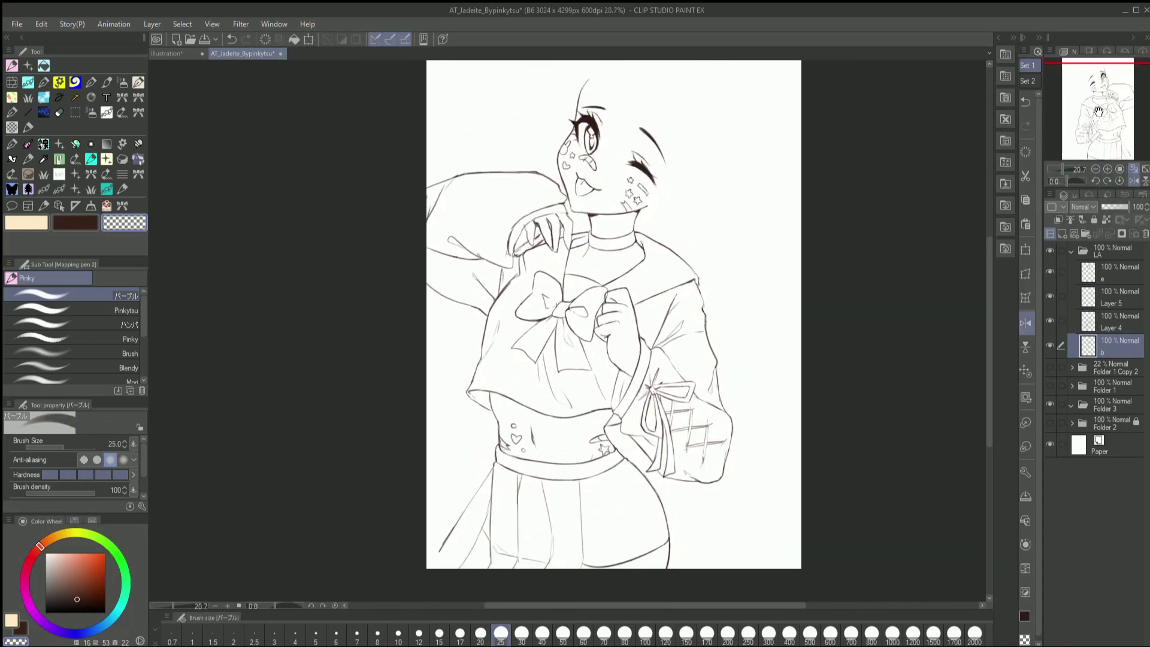
click(58, 97)
key(ctrl+t)
drag(623, 226, 635, 234)
key(Return)
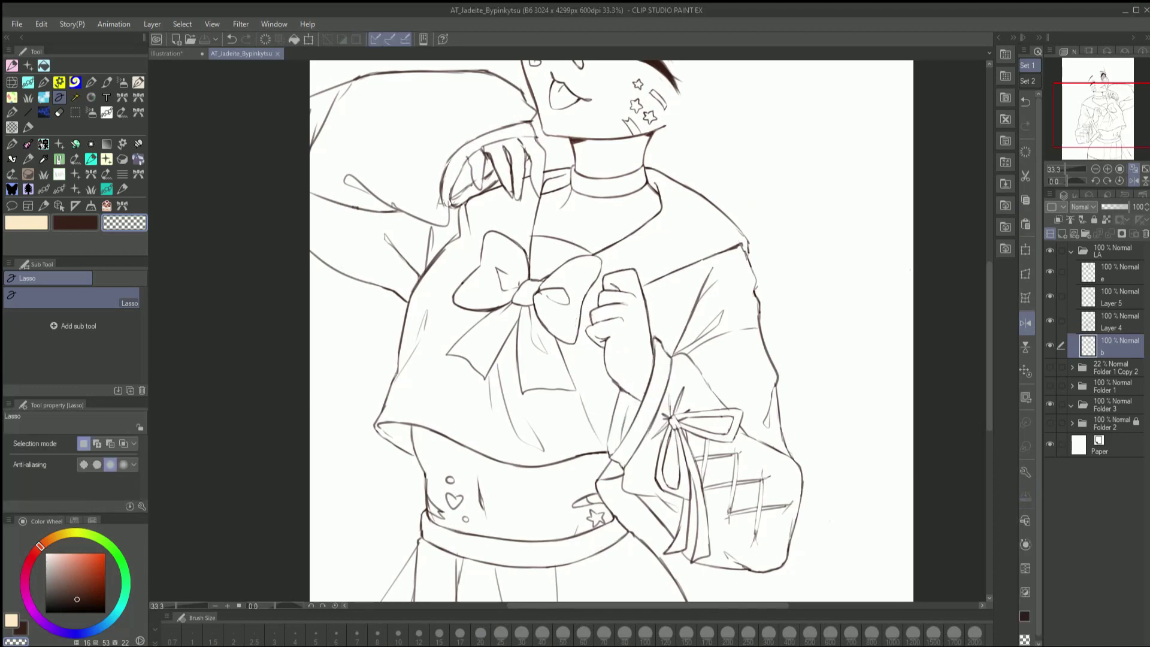
Touch up the raised forearm and the collar's shoulder corner, and merge Layer 5 down into Layer 4
key(ctrl+0)
key(alt+])
key(p)
scroll(1136, 132, up, 3)
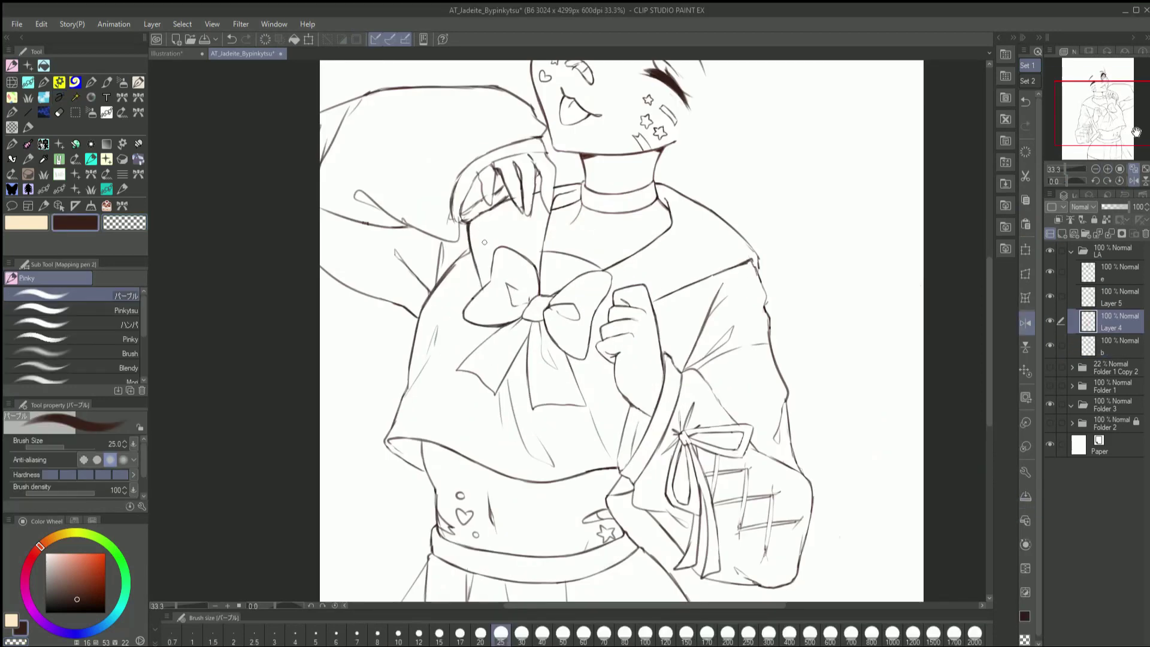
key(c)
key(alt+])
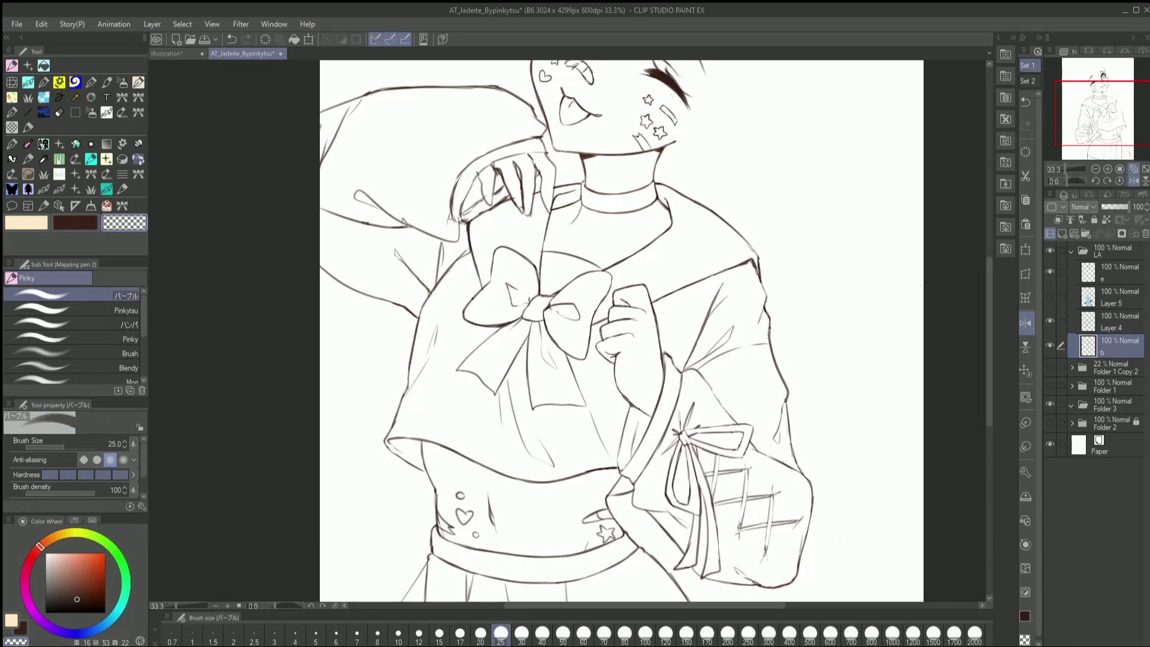
key(ctrl+e)
scroll(436, 210, up, 1)
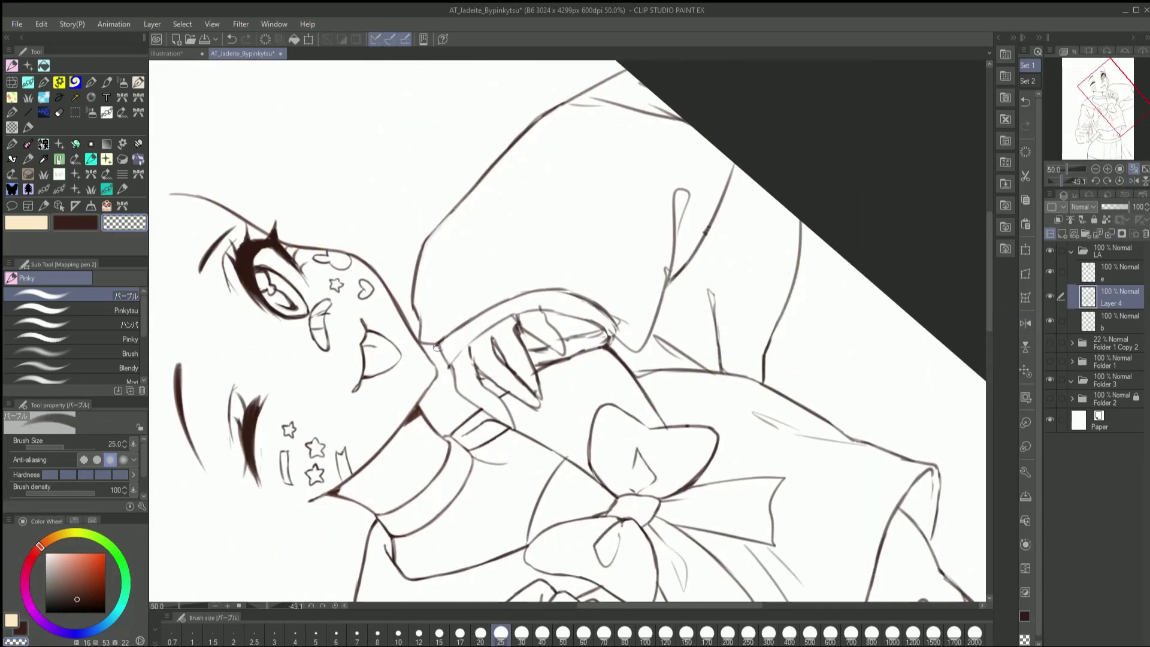
Refine the curled fingers and cuff of the raised hand on Layer 4 at brush size 20, alternating inking and erasing
key(ctrl+at)
key(ctrl+shift+h)
key(bracketleft)
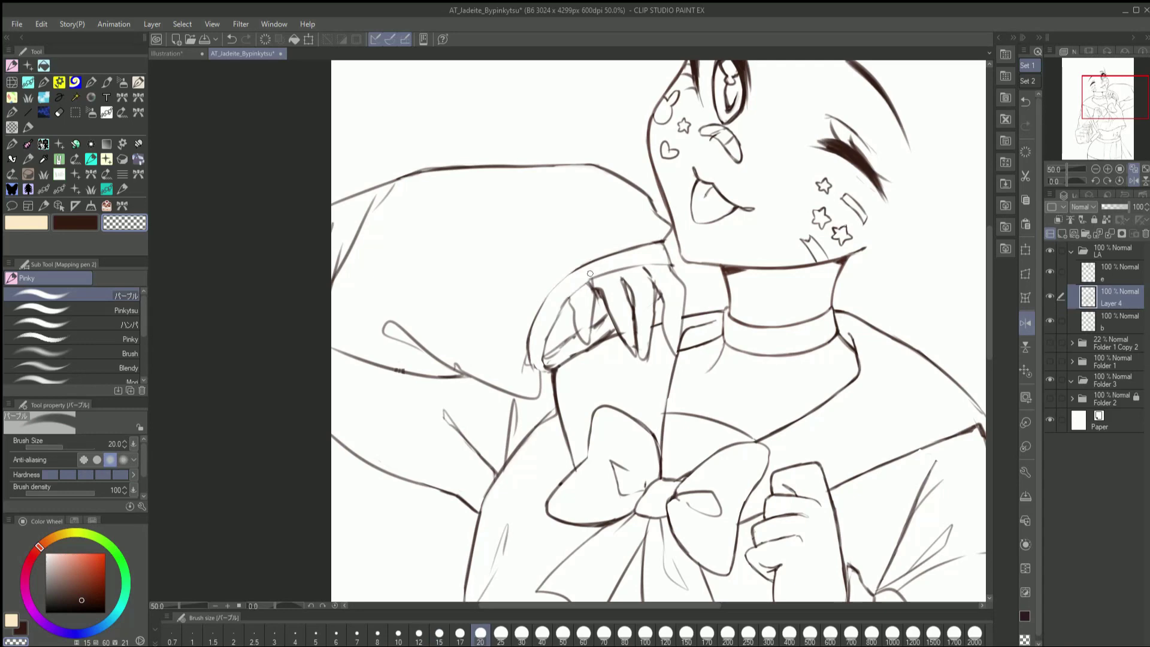
key(c)
key(c)
key(c)
key(c)
key(c)
key(c)
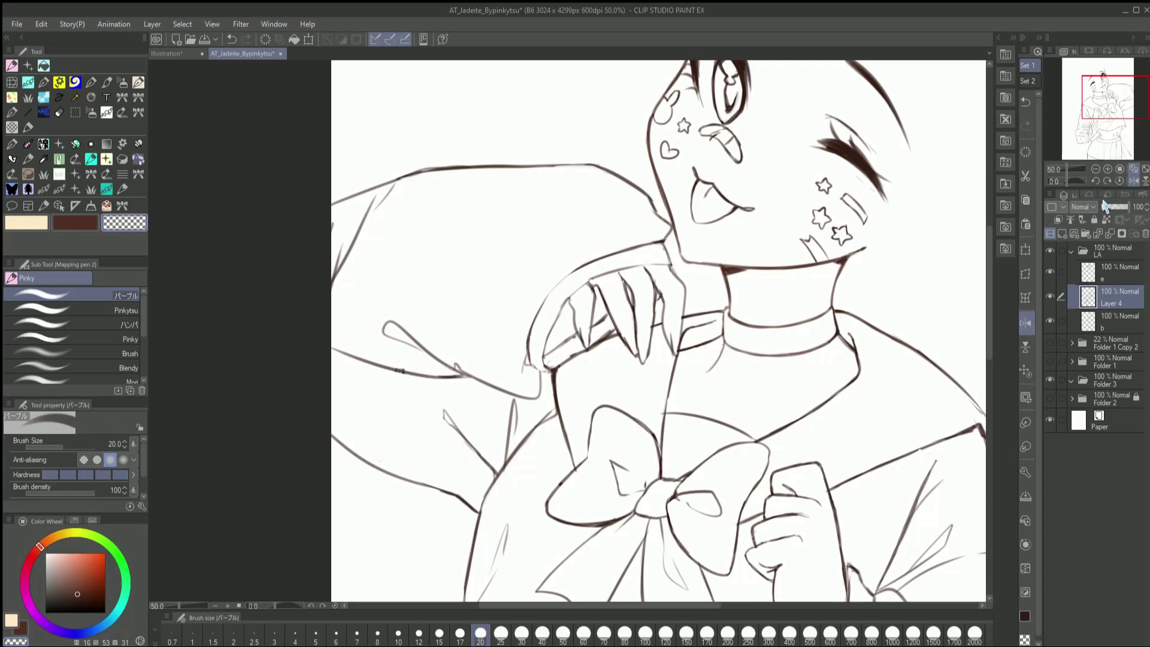
key(ctrl+shift+n)
key(c)
mouse_move(599, 180)
mouse_down()
mouse_move(491, 276)
mouse_move(479, 239)
mouse_up()
key(ctrl+@)
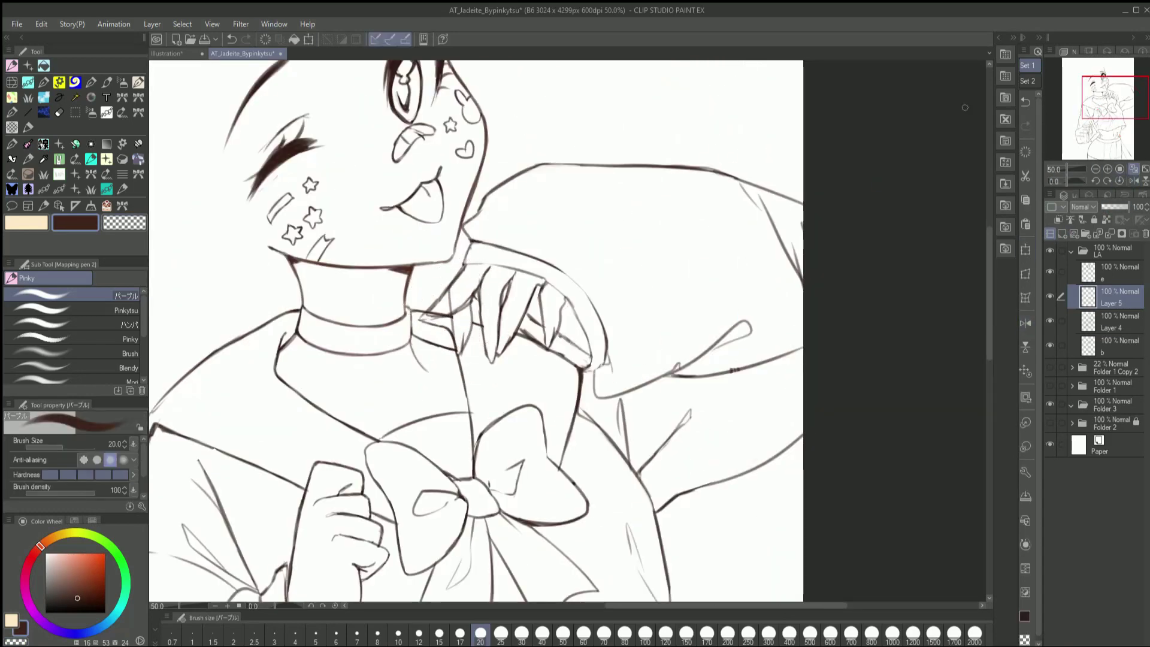
click(1145, 234)
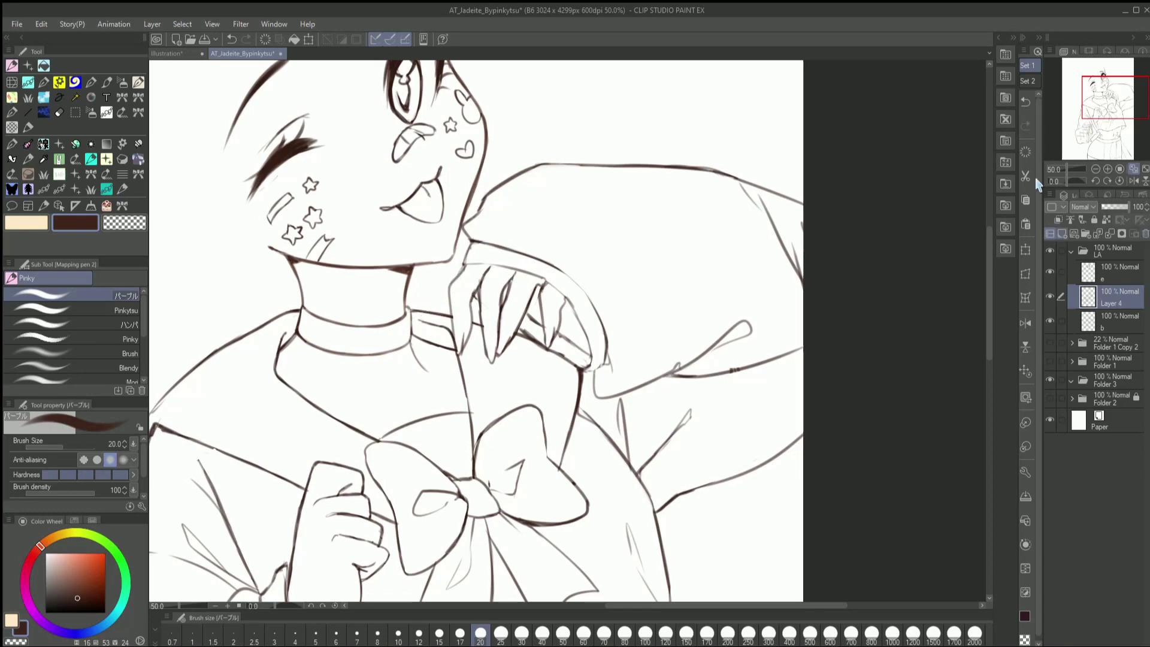
Clean the raised hand's cuff lines on Layer 4 and add a fold along the puffed sleeve's upper edge
key(h)
key(c)
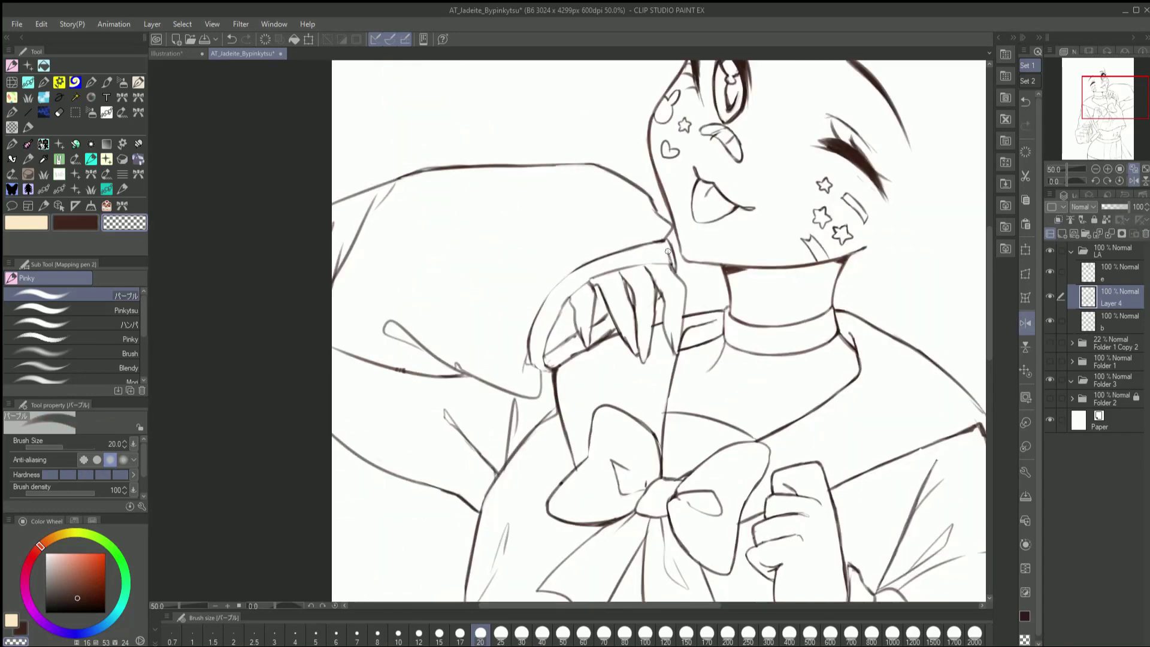
key(h)
key(ctrl+minus)
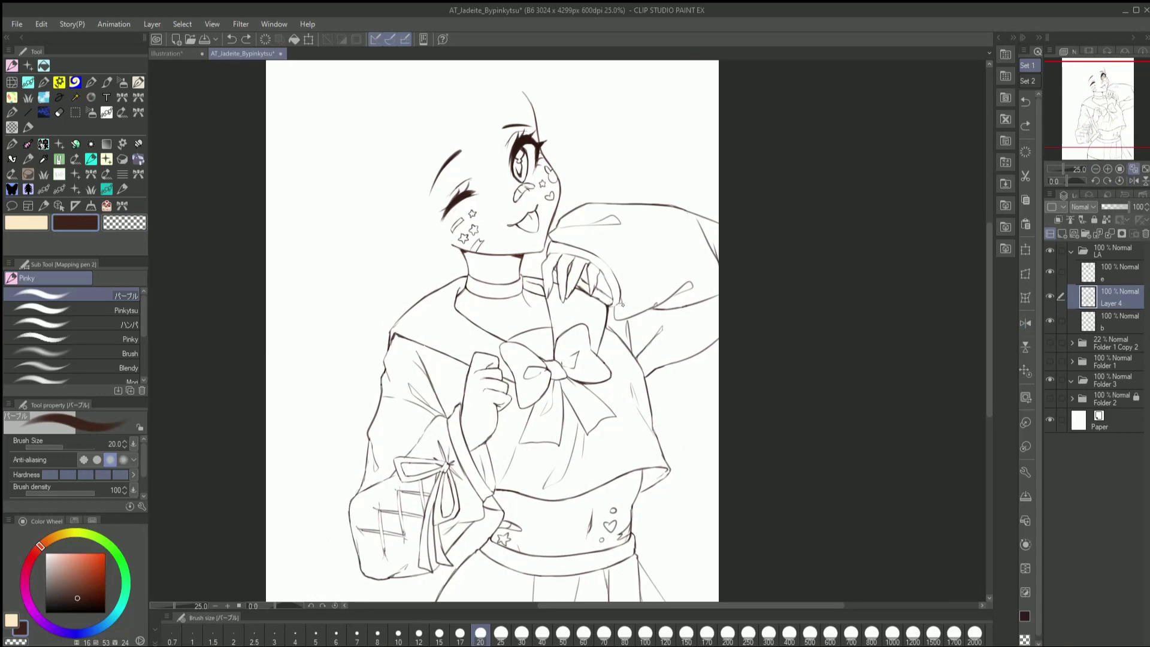
key(c)
click(1096, 169)
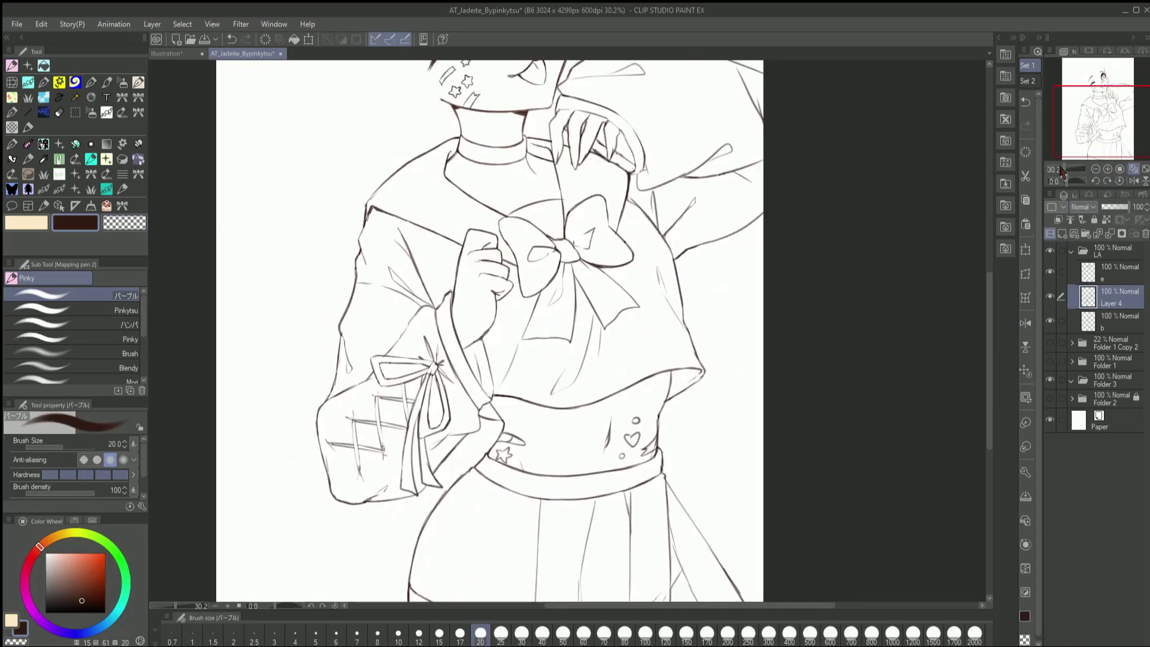
Lasso the blouse and both sleeves on Layer 4 and adjust them with a Scale/Rotate transform
key(m)
mouse_move(582, 388)
mouse_down()
mouse_move(503, 209)
mouse_move(683, 359)
mouse_up()
key(ctrl+t)
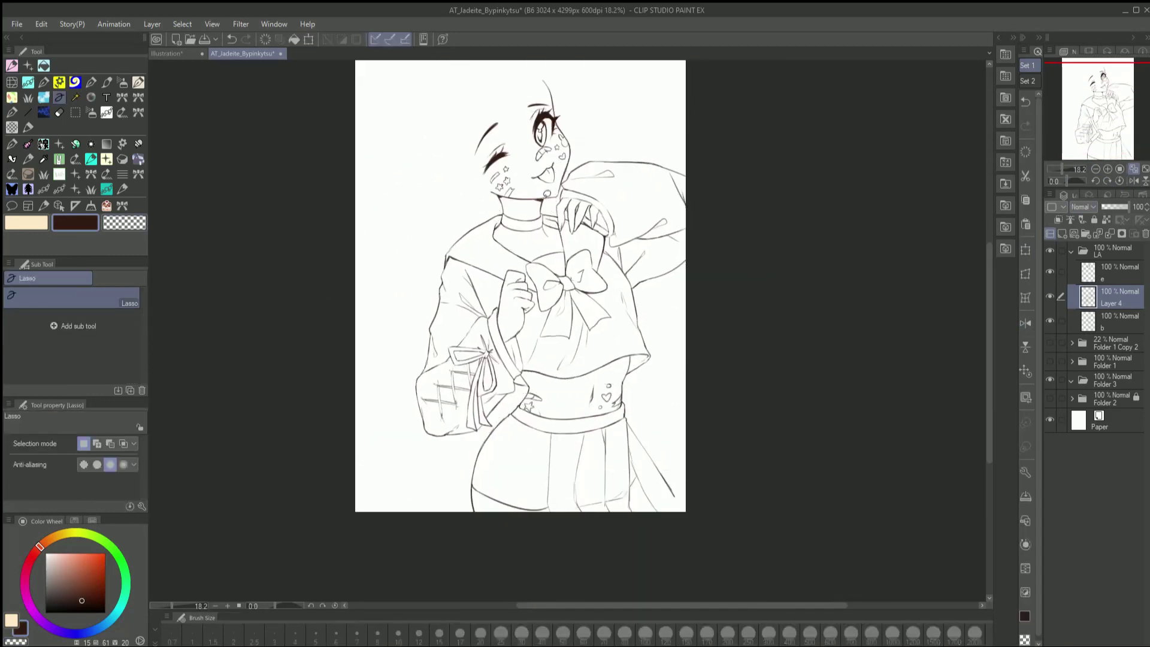
drag(569, 462, 572, 446)
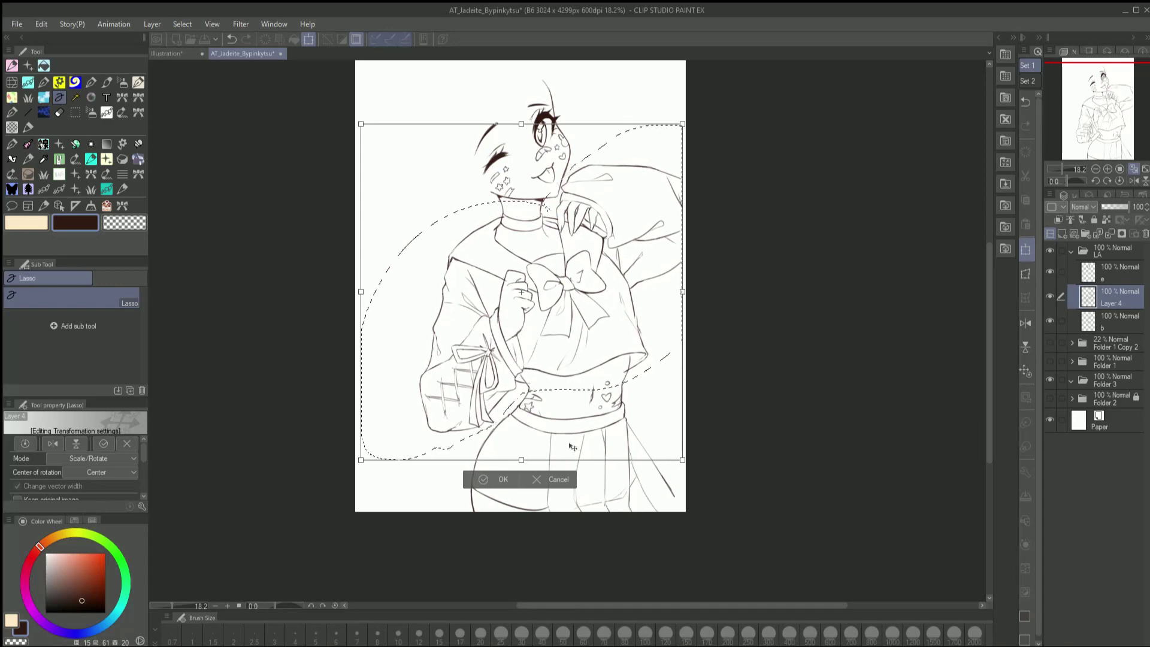
click(503, 480)
key(ctrl+d)
key(h)
key(ctrl+plus)
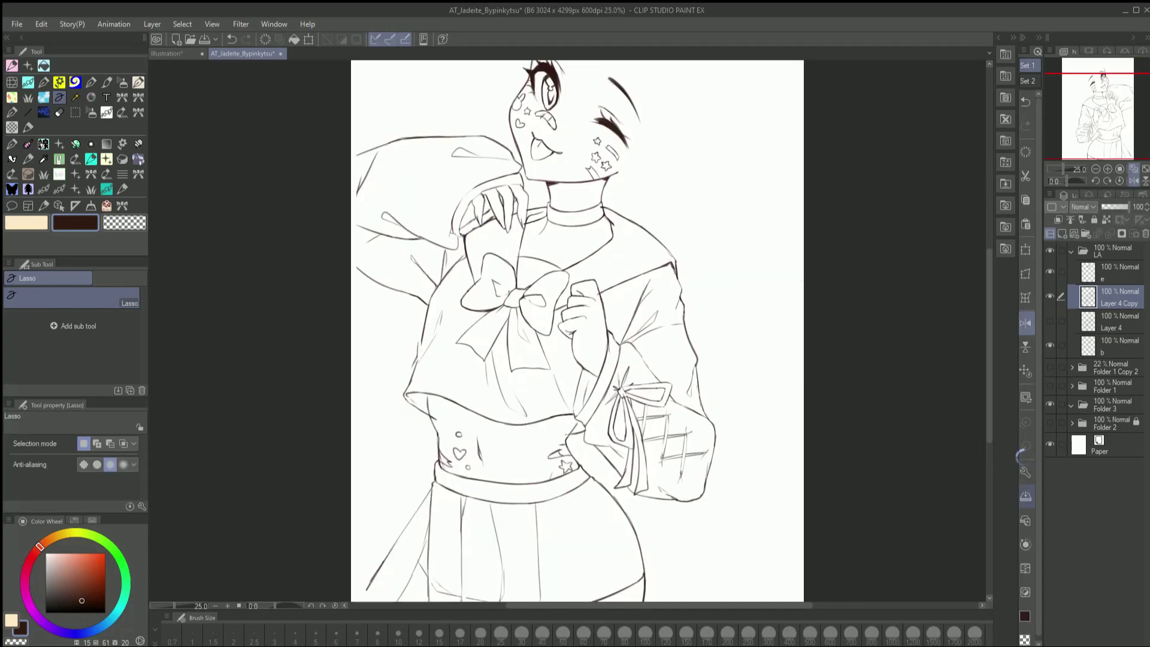
Rework the sailor collar's neckline edge and shoulder corner on Layer 4 Copy at brush size 20, checking it mirrored
key(ctrl+plus)
key(ctrl+plus)
key(p)
key(alt+bracketleft)
click(1111, 297)
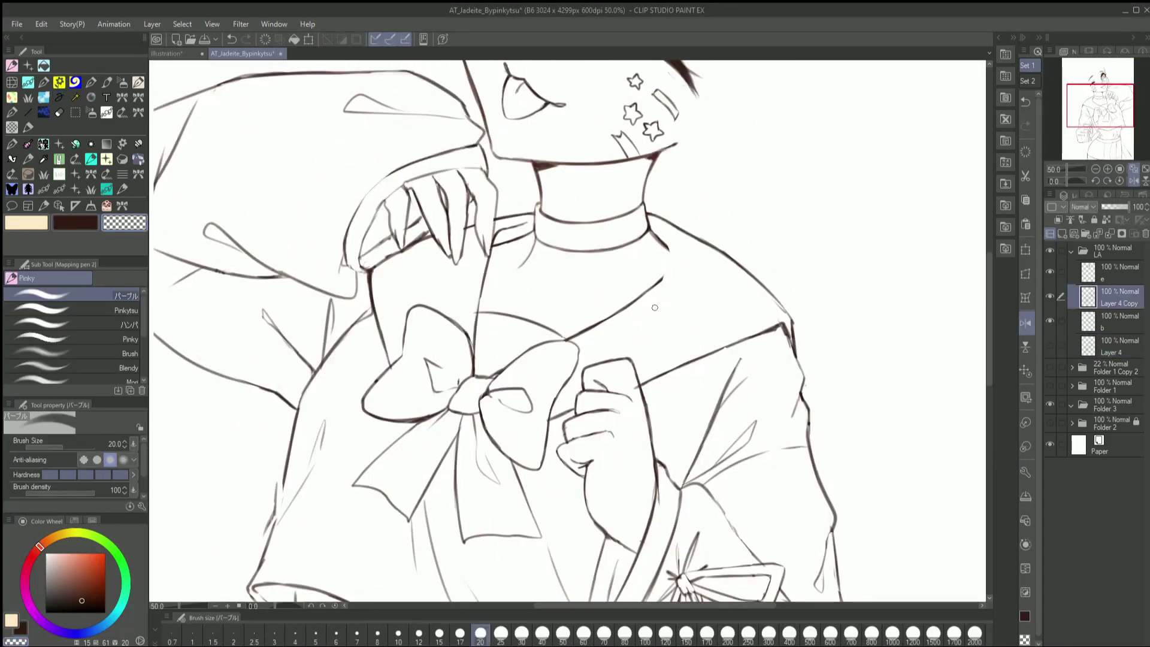
scroll(334, 442, up, 3)
key(h)
key(c)
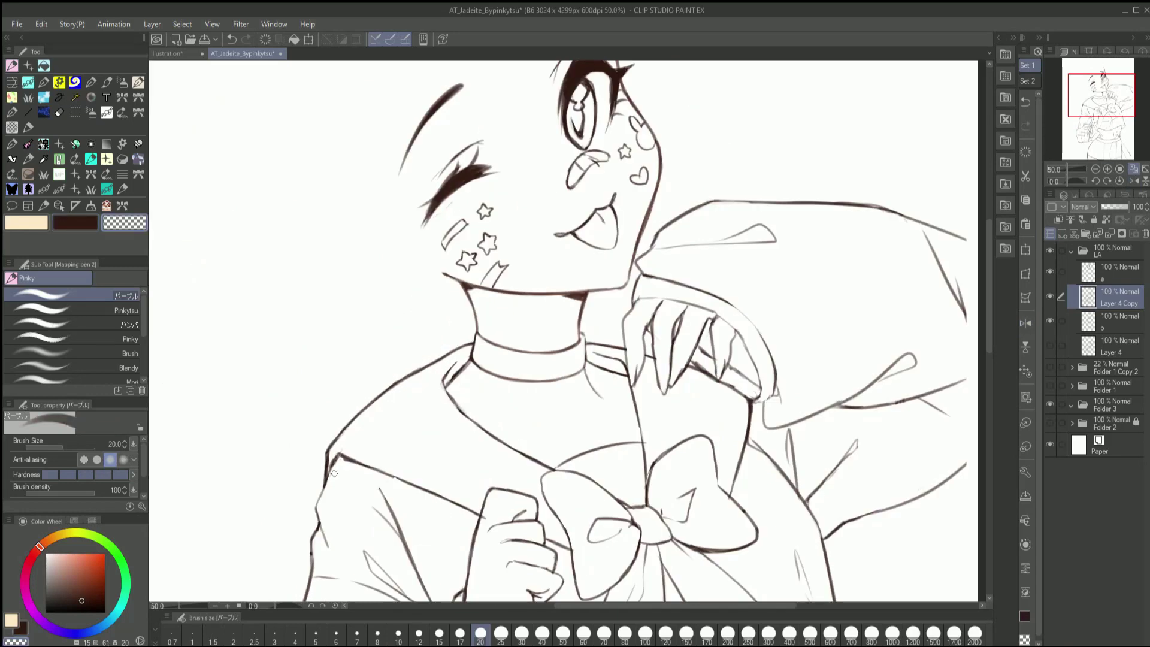
key(ctrl+z)
key(h)
key(ctrl+minus)
key(ctrl+minus)
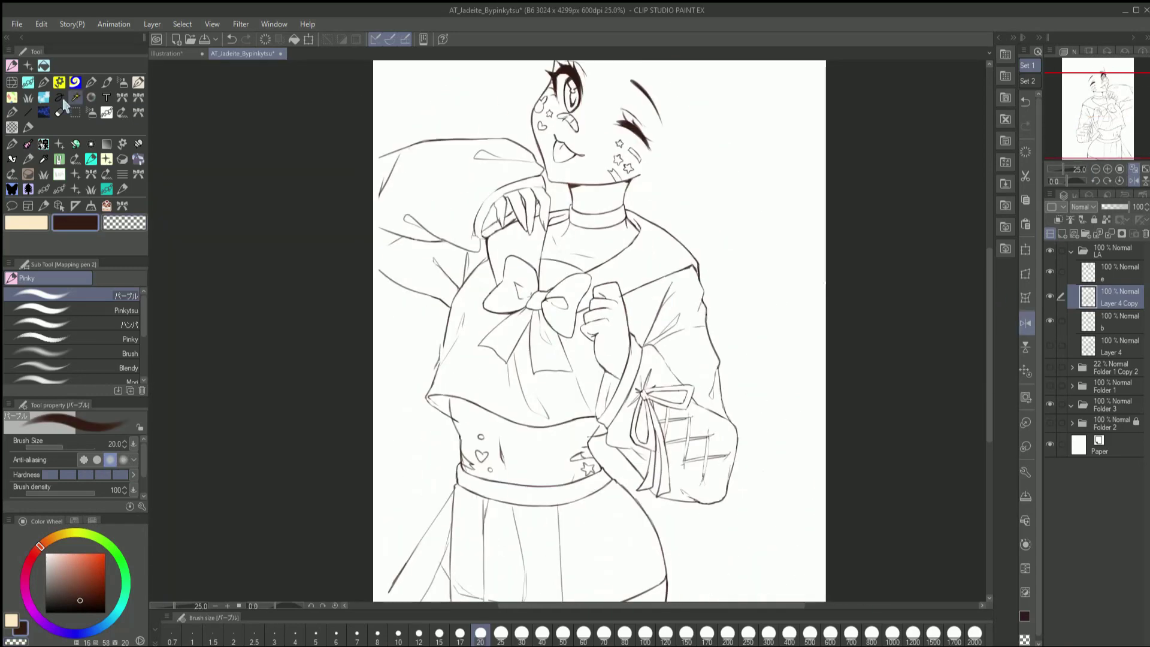
Lasso and nudge part of the clothing on Layer 4 Copy with a transform, and clean the blouse and lowered sleeve outlines
key(m)
key(ctrl+t)
drag(741, 269, 740, 286)
key(Return)
key(ctrl+plus)
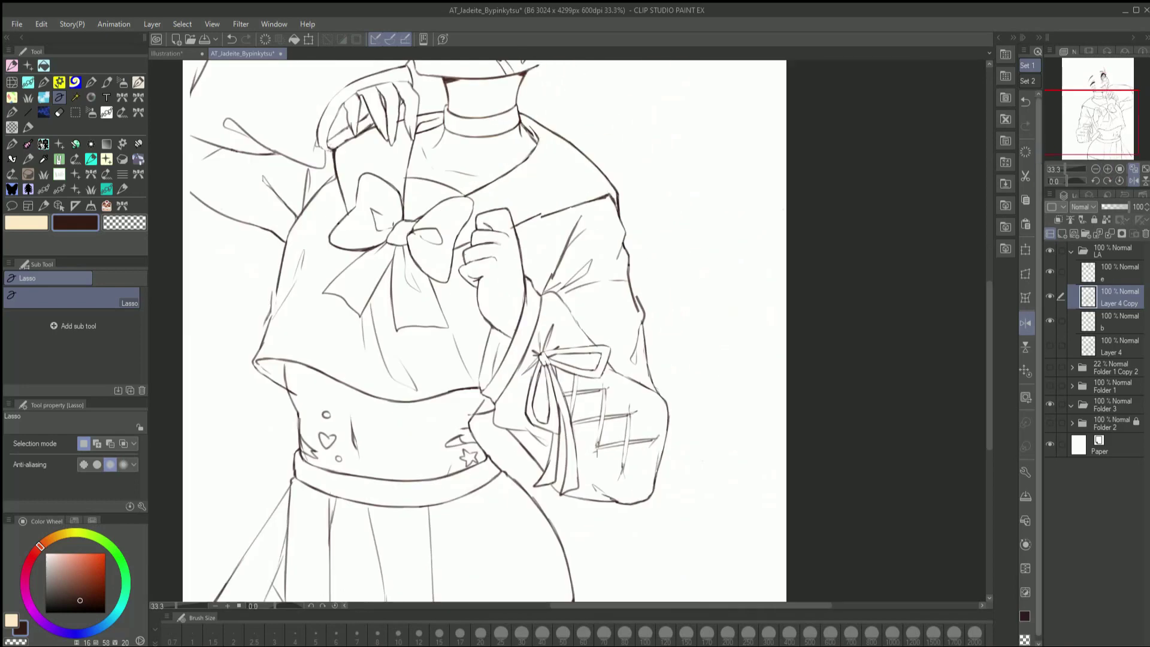
key(p)
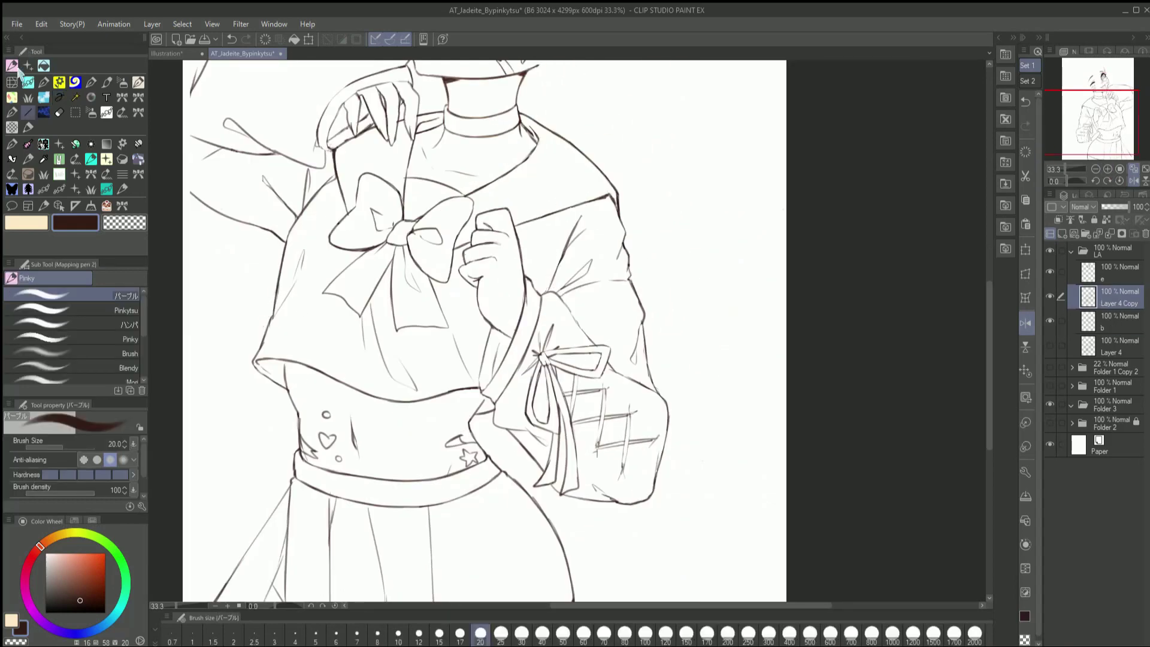
key(c)
Copy the lowered sleeve's ribbon bow and lacing, paste them, and transform the copy onto the raised sleeve
mouse_move(529, 337)
mouse_down()
mouse_move(647, 353)
mouse_move(557, 481)
mouse_move(611, 339)
mouse_up()
key(m)
key(ctrl+c)
key(ctrl+v)
key(ctrl+t)
scroll(607, 343, up, 5)
mouse_move(640, 449)
mouse_down()
mouse_move(383, 258)
mouse_move(659, 263)
mouse_up()
drag(884, 265, 766, 168)
key(Return)
Fine-tune the pasted bow and lacing's position on the raised sleeve with a second transform, checking it mirrored
key(h)
key(ctrl+t)
drag(518, 316, 504, 314)
key(Return)
key(h)
key(p)
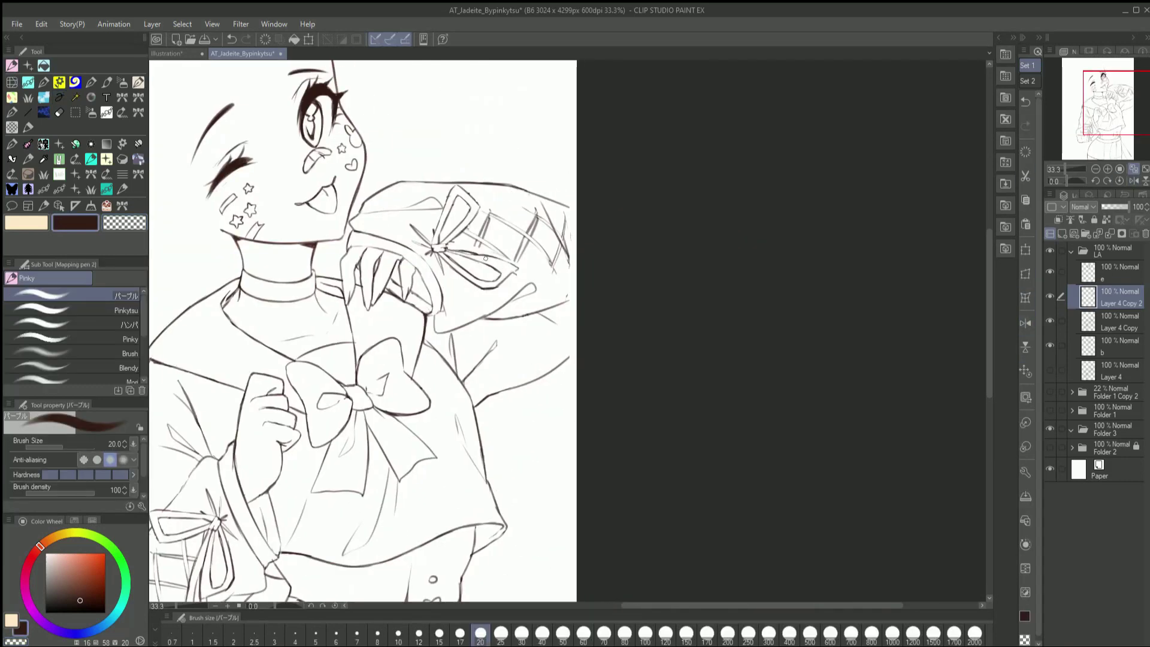
Clean the pasted bow, ink its hanging ribbon tails on the raised sleeve, and merge it into Layer 4 Copy
key(h)
key(c)
key(c)
key(c)
key(bracketright)
key(c)
key(c)
mouse_move(625, 261)
mouse_down()
mouse_move(683, 248)
mouse_move(645, 331)
mouse_up()
key(h)
key(ctrl+e)
key(c)
key(bracketright)
key(h)
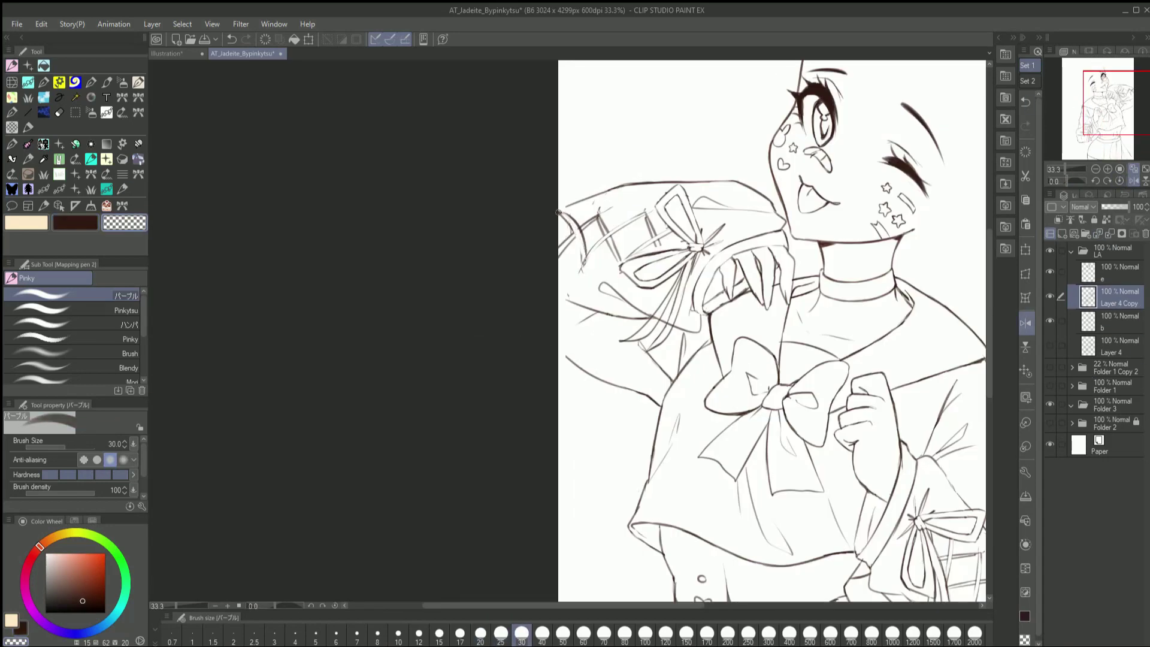
Extend the raised sleeve's lacing toward the canvas edge at brush size 20, erasing stray ends
key(c)
key(bracketleft)
key(bracketleft)
drag(573, 226, 581, 268)
key(c)
key(c)
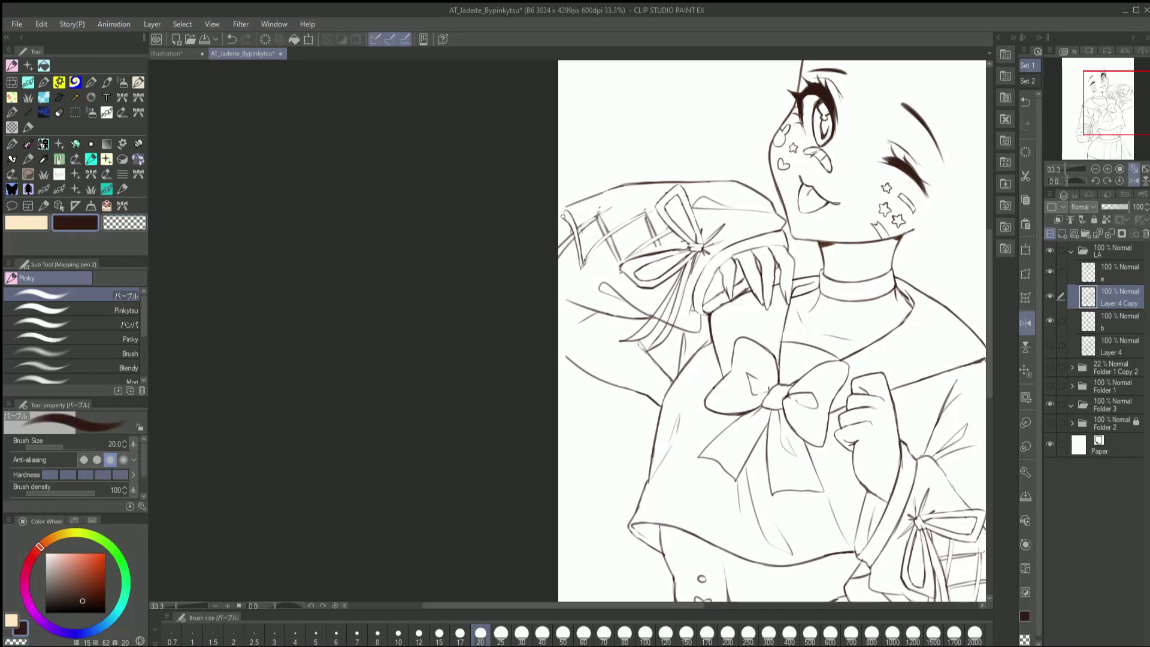
key(h)
key(bracketleft)
key(ctrl+plus)
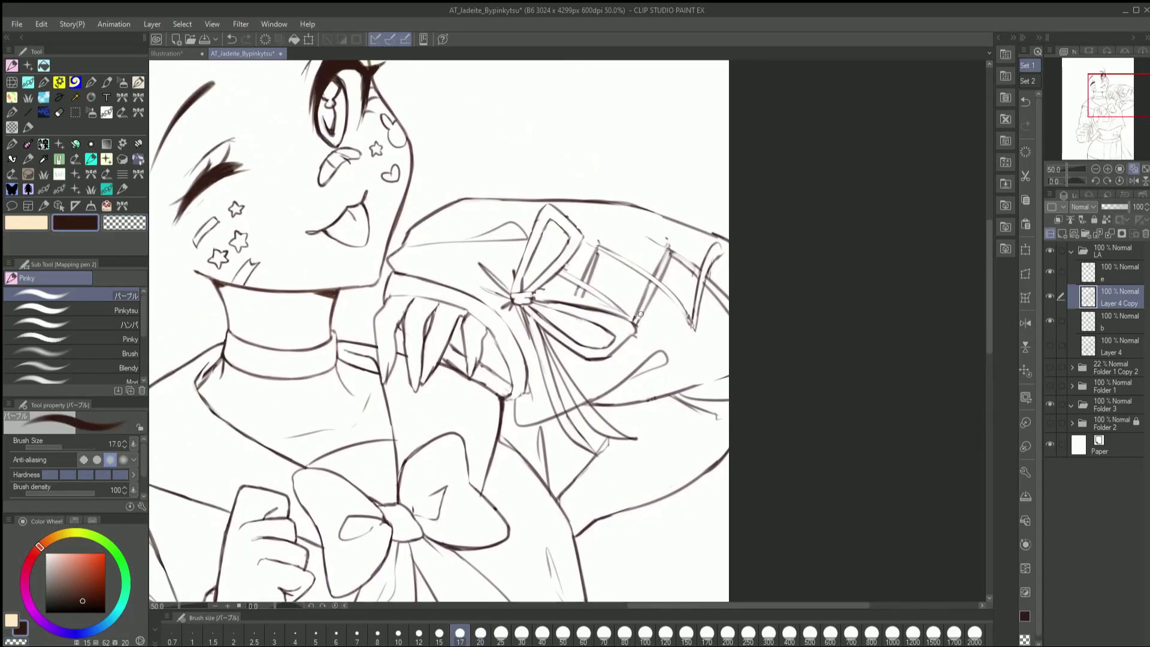
Redraw the crossed lacing bands beside the raised sleeve's bow at brush size 17, erasing overlaps
key(c)
mouse_move(717, 247)
mouse_down()
mouse_move(693, 273)
mouse_move(676, 265)
mouse_up()
key(c)
key(c)
mouse_move(599, 248)
mouse_down()
mouse_move(584, 280)
mouse_move(621, 293)
mouse_up()
key(c)
key(c)
key(bracketright)
Refine the raised sleeve's outer contour and lacing in mirrored and rotated views, using brush sizes 25 and 20
key(bracketright)
key(h)
key(minus)
key(minus)
key(minus)
key(minus)
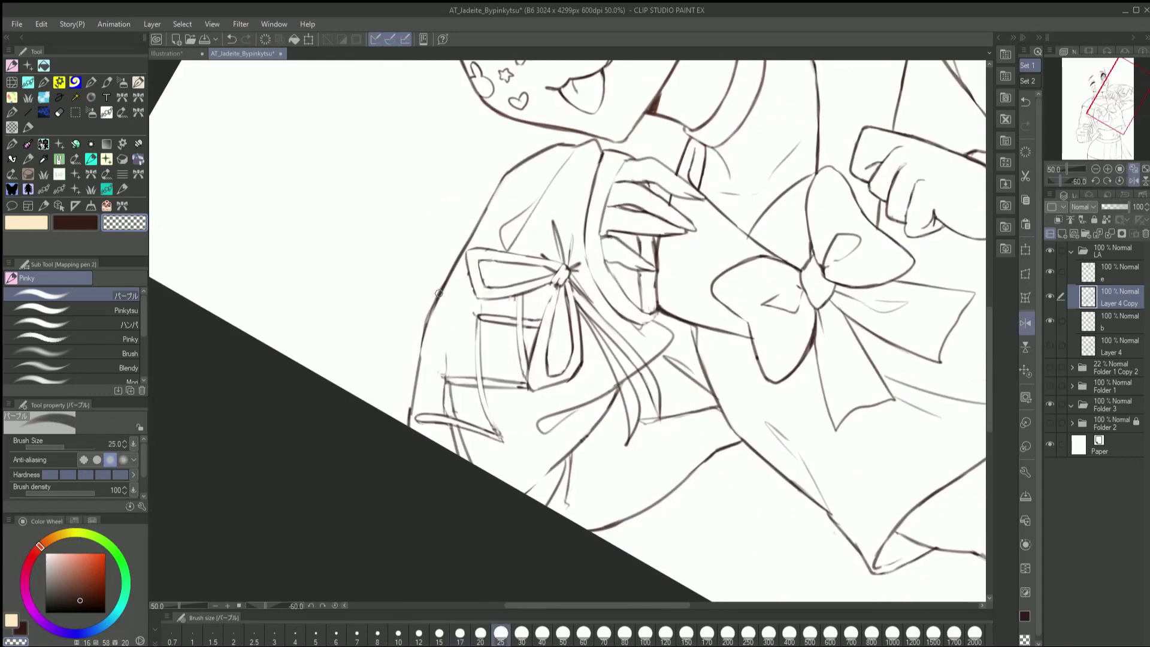
key(bracketleft)
key(minus)
key(minus)
key(minus)
key(minus)
key(c)
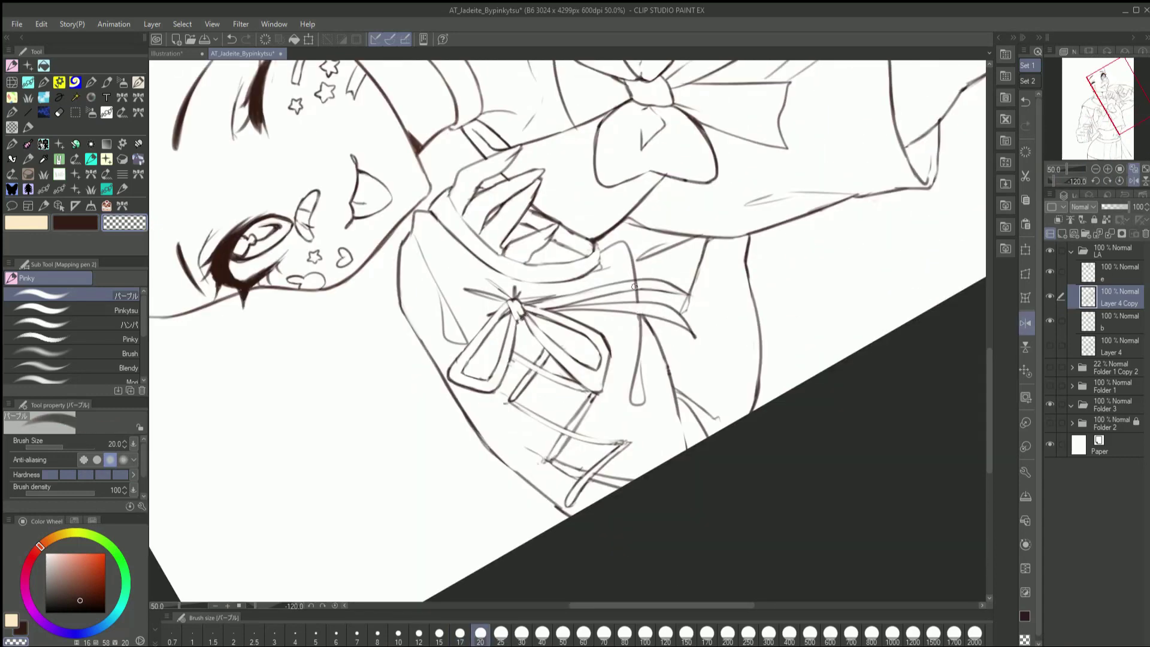
Delete the leftover Layer 4, show the faint sketch, and set up layer h at the top of the LA folder
key(ctrl+0)
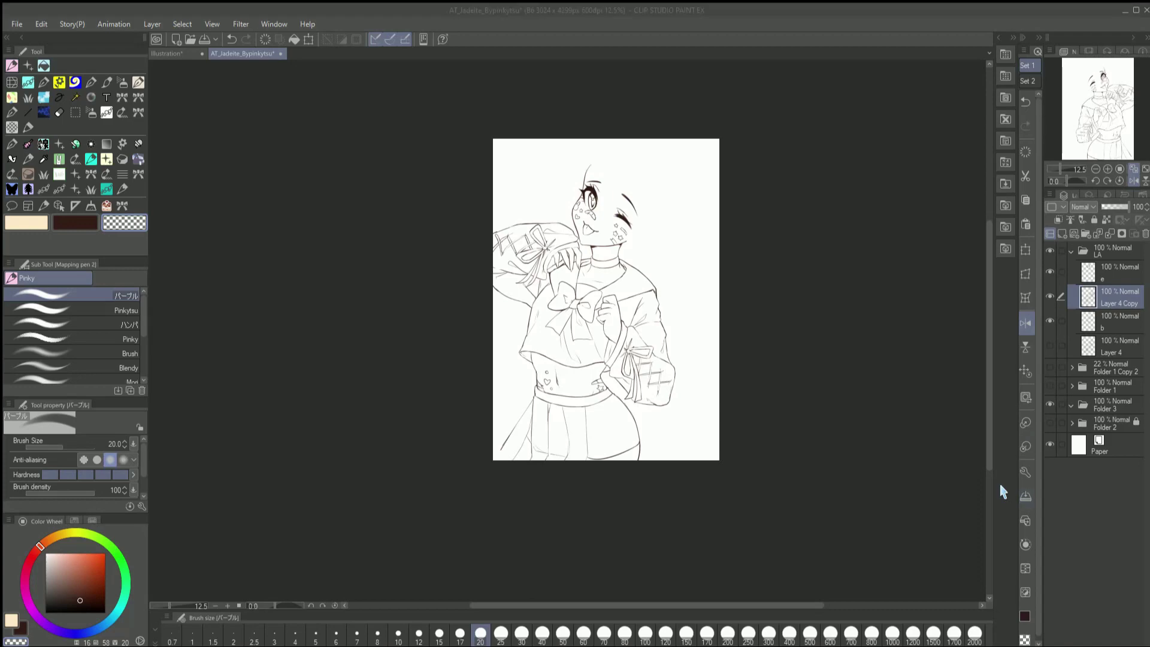
scroll(726, 354, up, 3)
drag(1096, 134, 1096, 93)
key(c)
drag(1114, 344, 1114, 384)
key(Delete)
click(1025, 323)
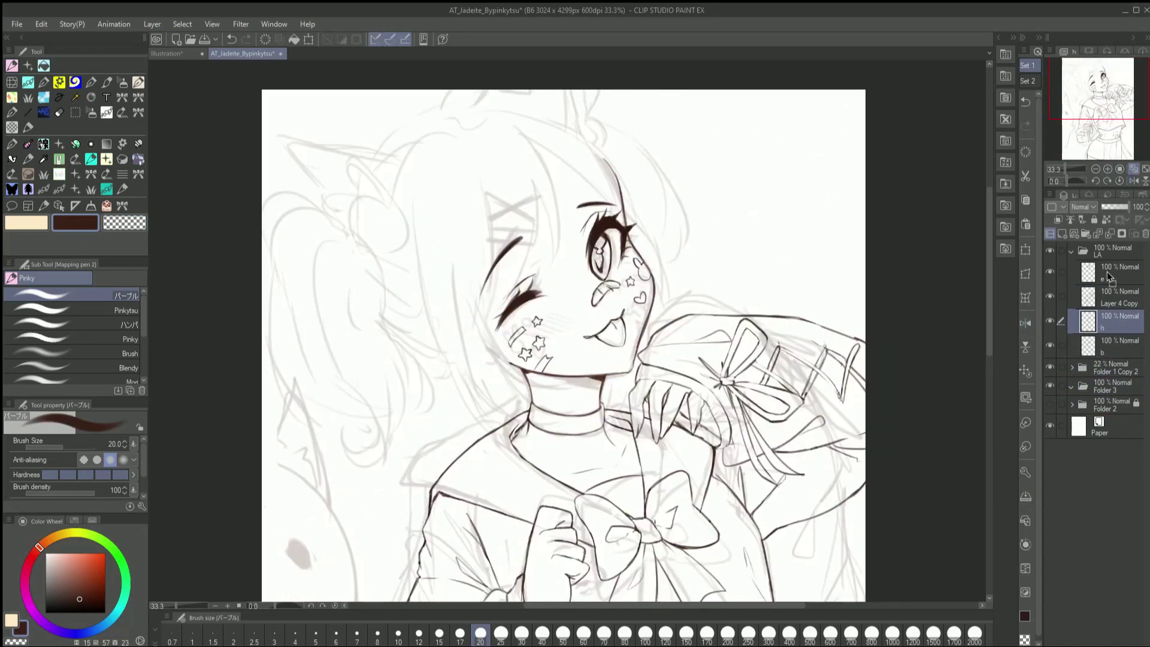
click(1025, 323)
click(1089, 272)
Ink the long pointed bang strands across the forehead on layer h at brush size 25, erasing overshooting ends
key(bracketright)
drag(659, 179, 580, 289)
drag(601, 233, 580, 340)
drag(611, 259, 599, 359)
drag(634, 287, 629, 386)
key(c)
drag(635, 333, 627, 383)
drag(590, 312, 578, 240)
key(c)
drag(621, 371, 625, 295)
Adjust the inked bang strands on layer h with a transform and clean up their ends
key(ctrl+t)
mouse_move(666, 398)
mouse_down()
mouse_move(658, 317)
mouse_move(677, 257)
mouse_up()
key(Return)
key(c)
click(88, 228)
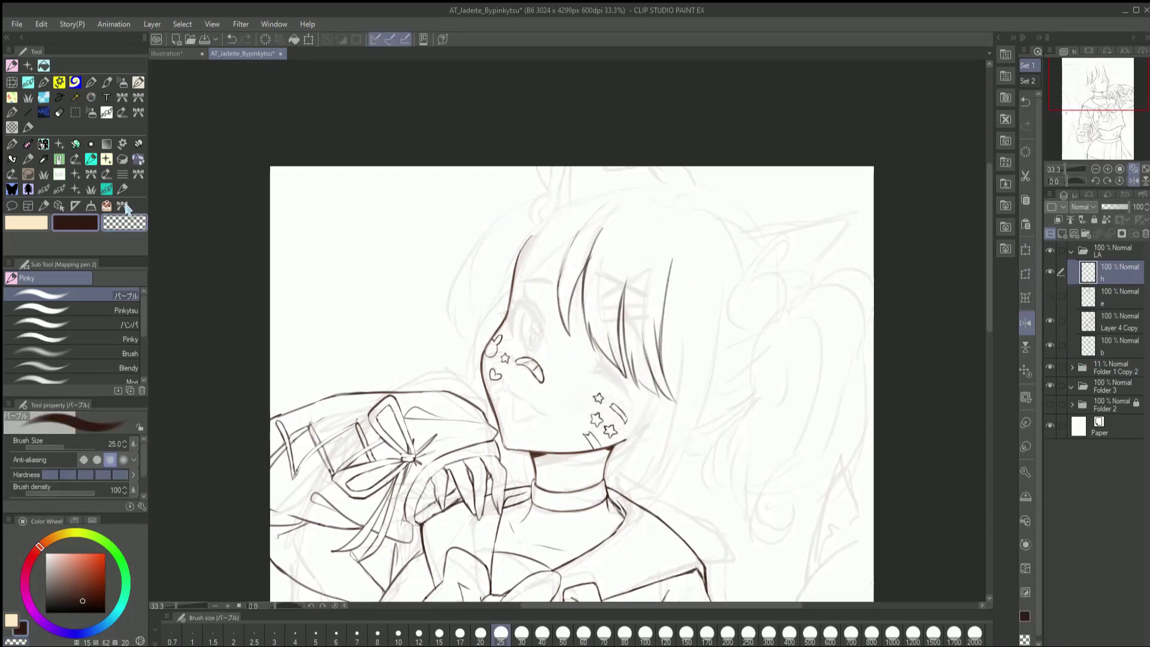
Ink the side locks framing the face and the outer hair outline over the crown on layer h
drag(659, 239, 548, 314)
drag(581, 367, 556, 274)
mouse_move(584, 363)
mouse_down()
mouse_move(550, 300)
mouse_move(611, 276)
mouse_move(657, 236)
mouse_move(748, 210)
mouse_up()
click(1119, 181)
drag(1096, 108, 1093, 108)
drag(581, 191, 437, 254)
drag(473, 216, 388, 312)
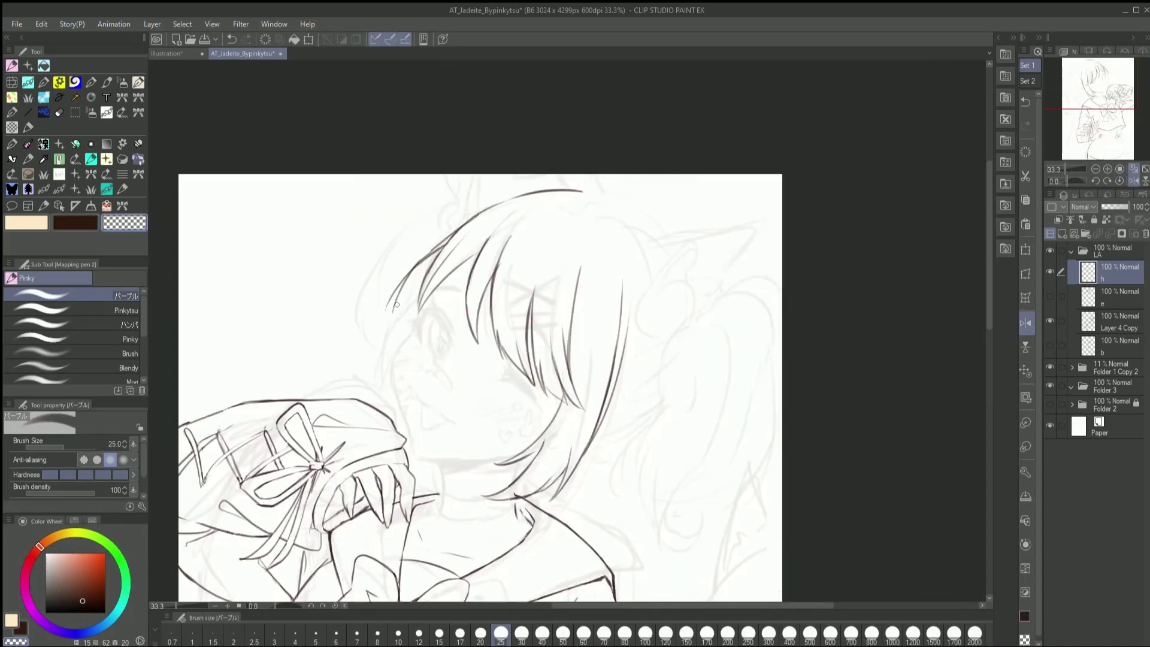
Show layer b again and delete a lassoed section of the crown outline on layer h
key(h)
click(1049, 345)
key(m)
drag(628, 188, 630, 190)
key(Delete)
key(ctrl+d)
click(12, 67)
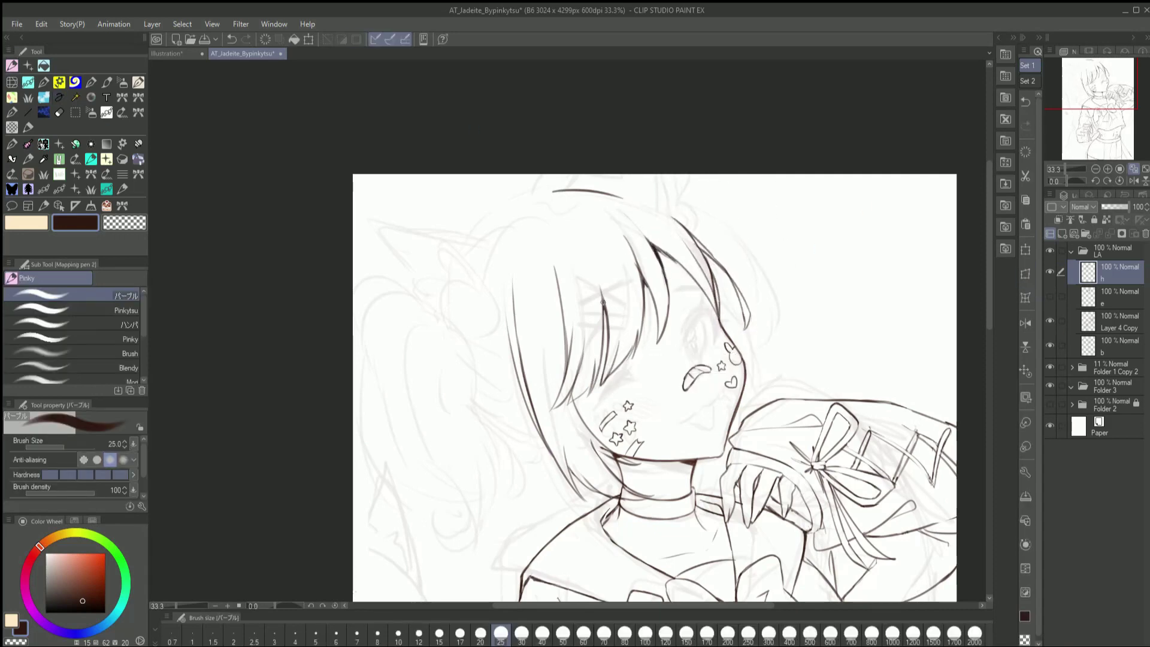
Ink the smooth crown outline and the far cat ear with its jagged inner fur on layer h
key(c)
key(c)
key(c)
key(c)
drag(563, 190, 524, 209)
key(h)
key(minus)
key(minus)
key(minus)
key(minus)
key(minus)
key(minus)
key(minus)
key(minus)
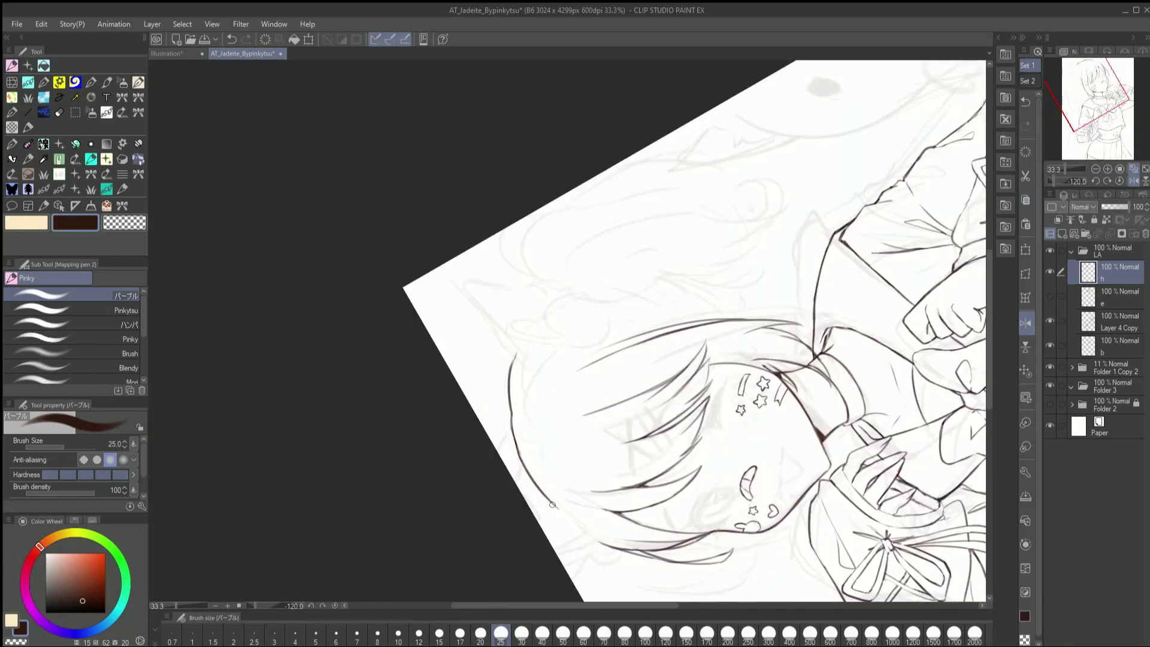
key(asciicircum)
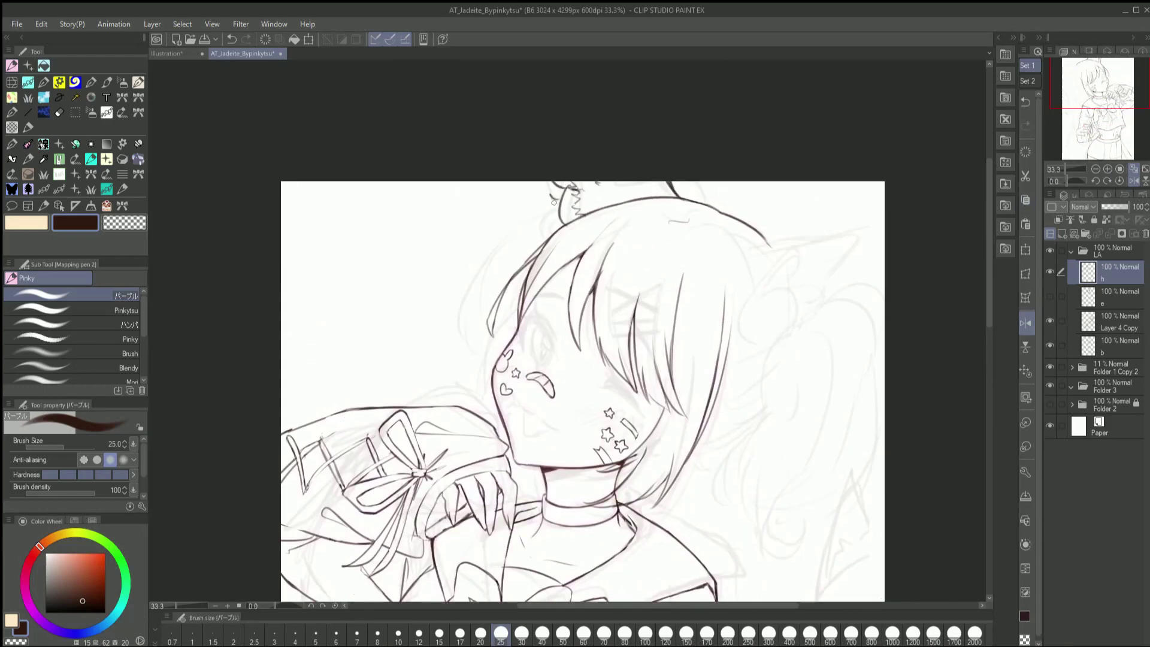
Ink the near cat ear's outline and a round, smiling, long-eared hair ornament beneath it on layer h at brush size 25
key(h)
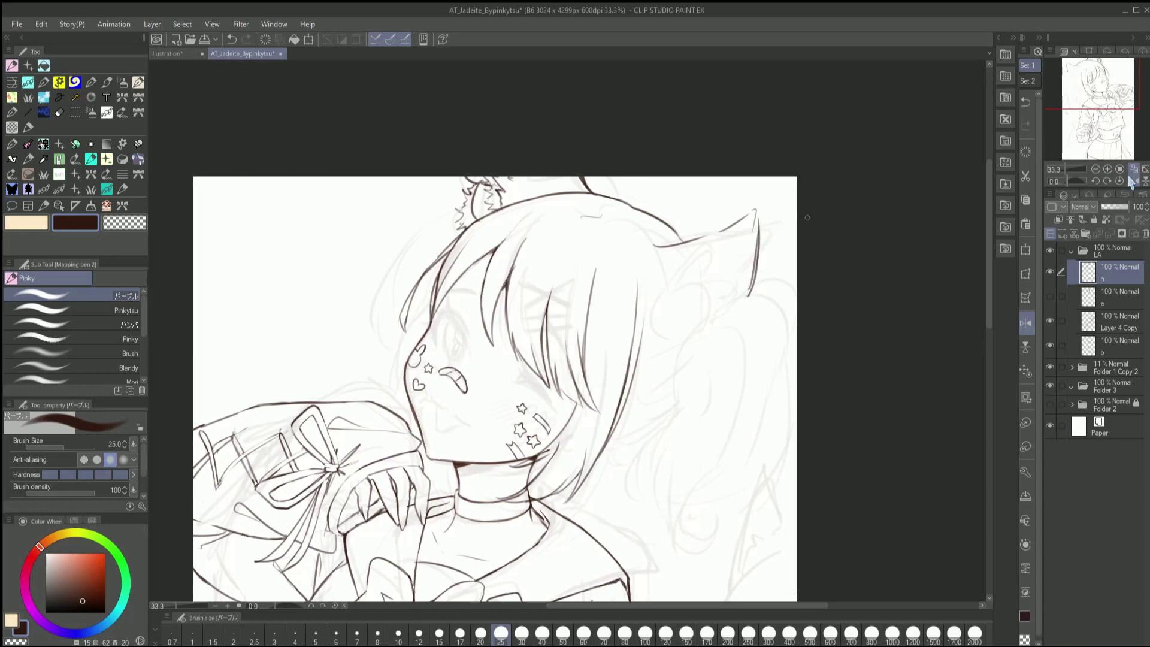
drag(655, 268, 681, 271)
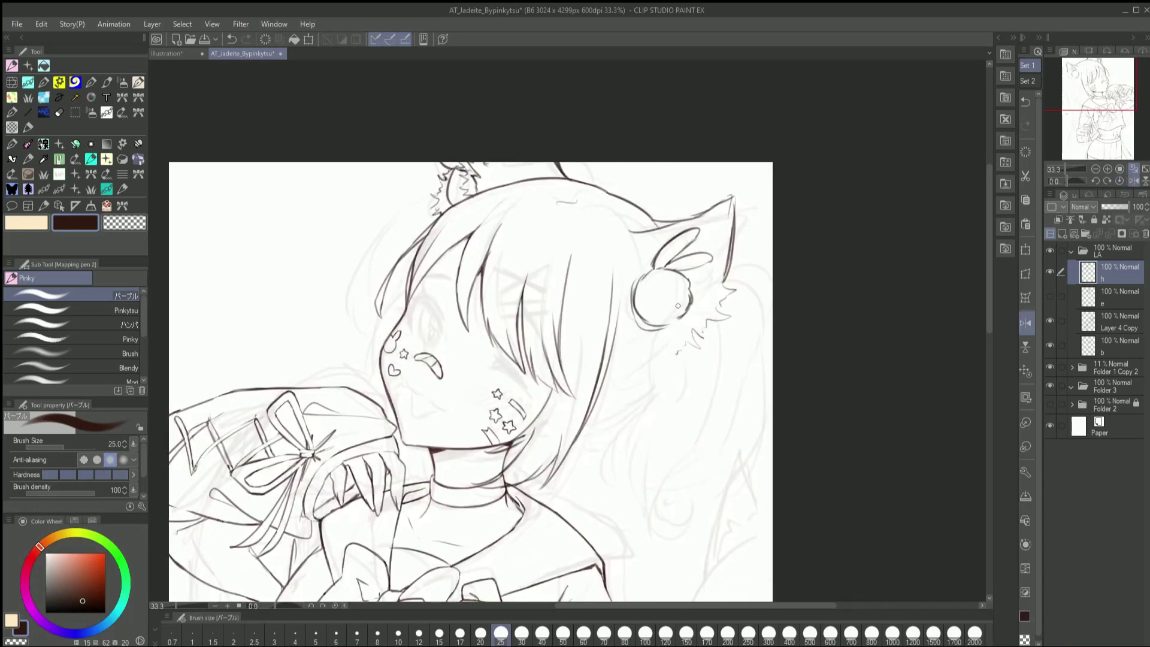
key(h)
click(124, 223)
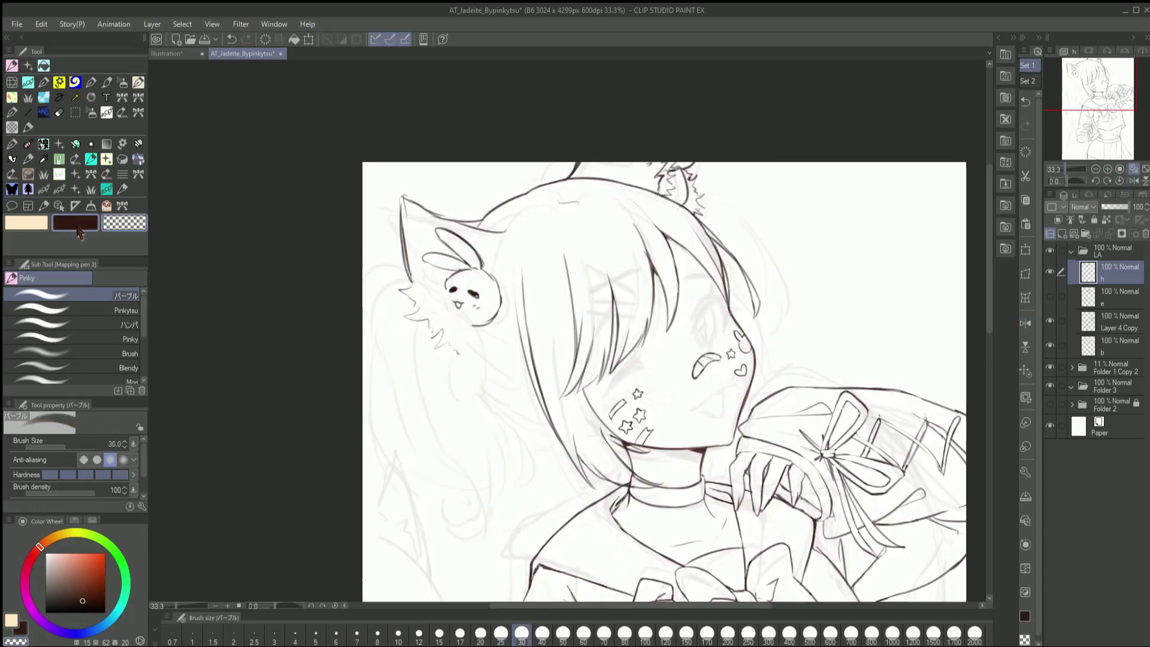
key(h)
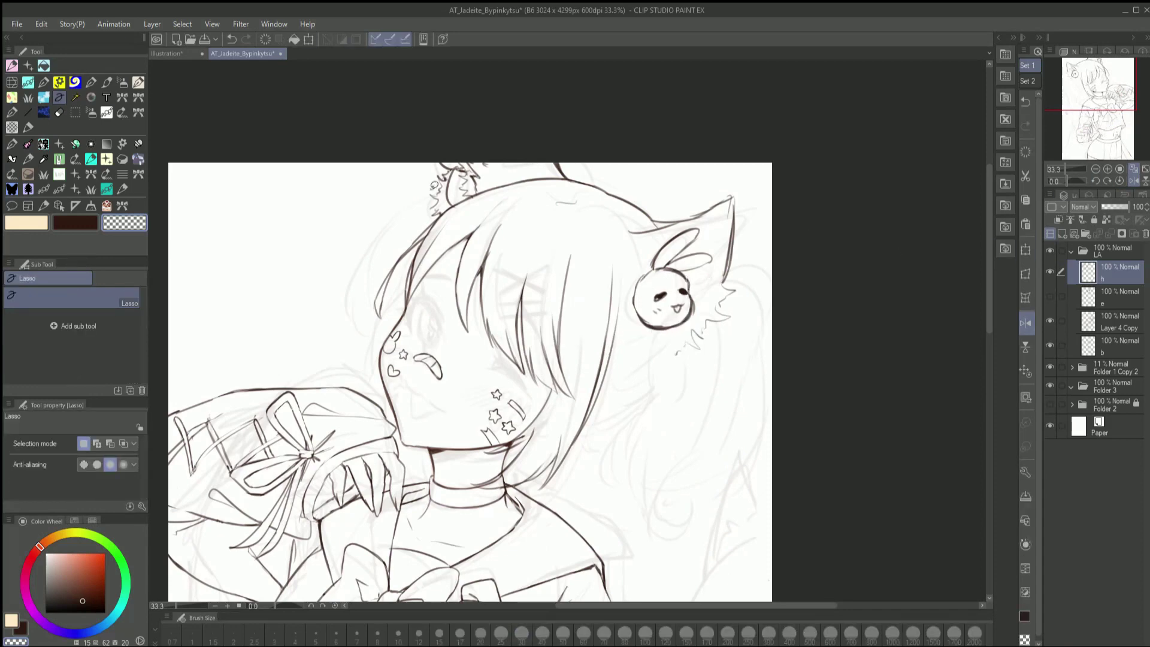
key(p)
key(bracketleft)
key(h)
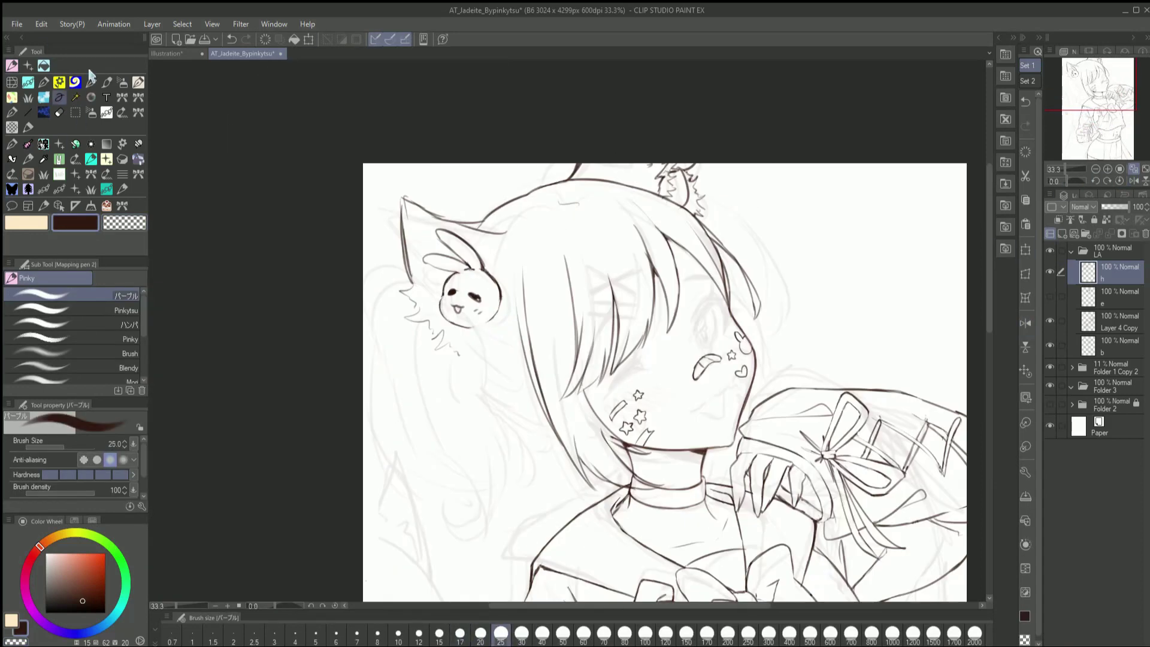
Separate the round hair ornament from layer h onto layer h Copy and hide that copy
key(h)
key(ctrl+z)
key(h)
key(m)
key(ctrl+shift+d)
click(1072, 299)
key(p)
key(h)
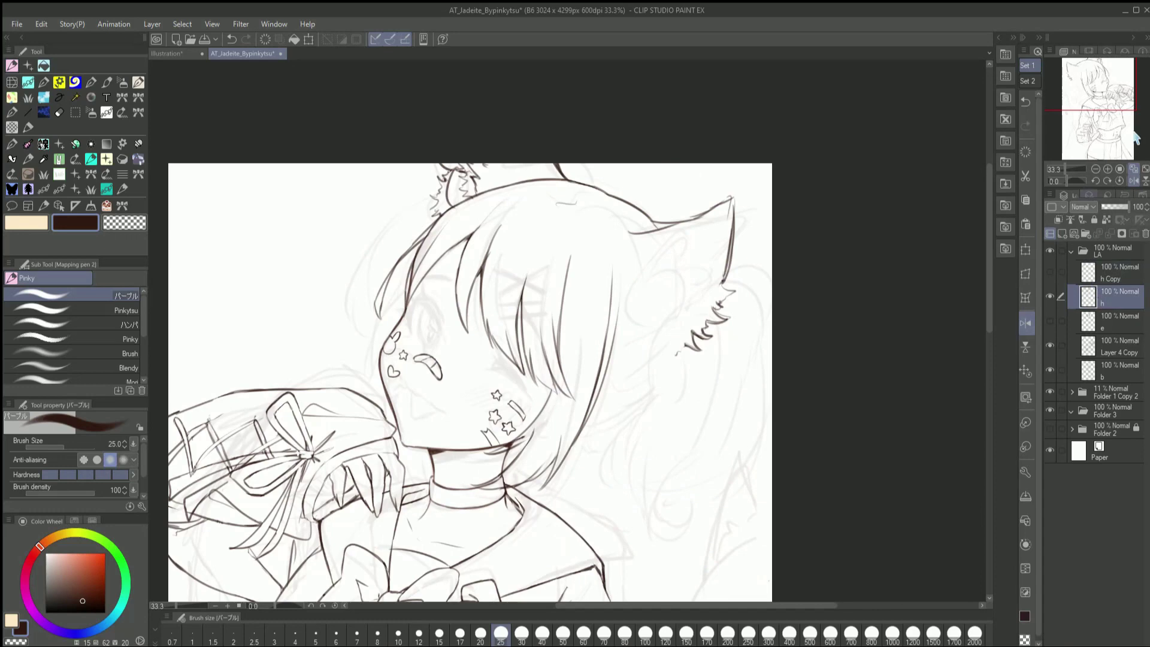
Ink the jagged inner fur of the near cat ear on layer h at brush size 20
drag(705, 253, 728, 209)
key(bracketright)
key(c)
key(c)
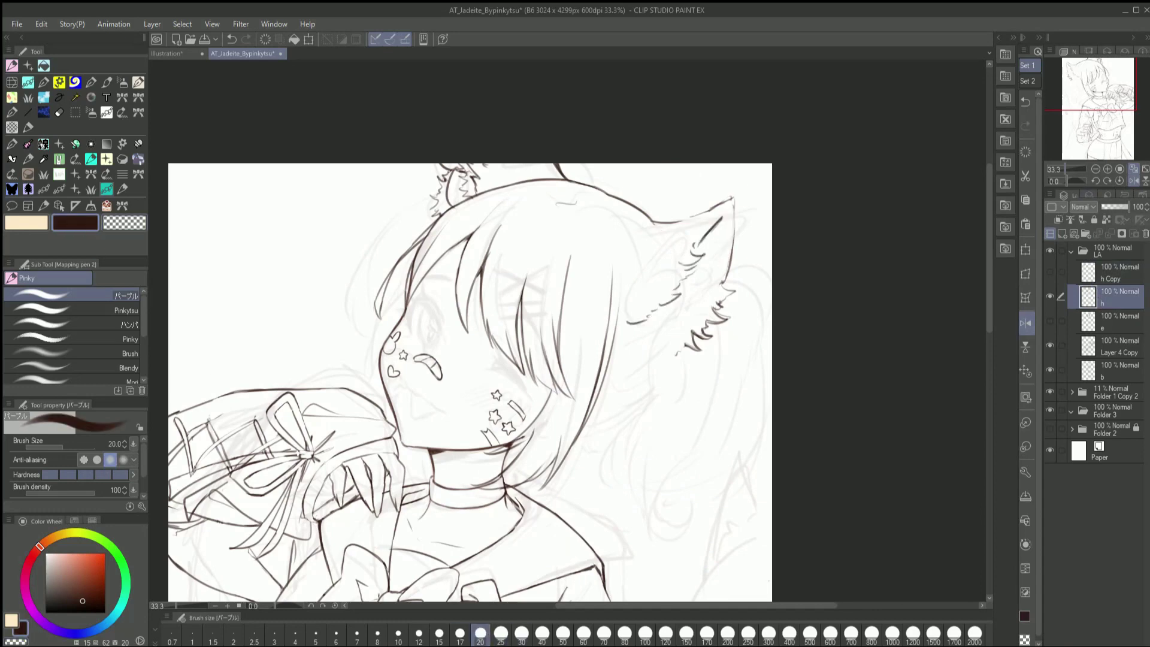
Reshape the near cat ear on layer h with lasso selections and transforms, redrawing its tip and inner fur
key(h)
key(m)
key(ctrl+t)
mouse_move(456, 239)
mouse_down()
mouse_move(440, 253)
mouse_move(424, 388)
mouse_up()
key(Return)
key(p)
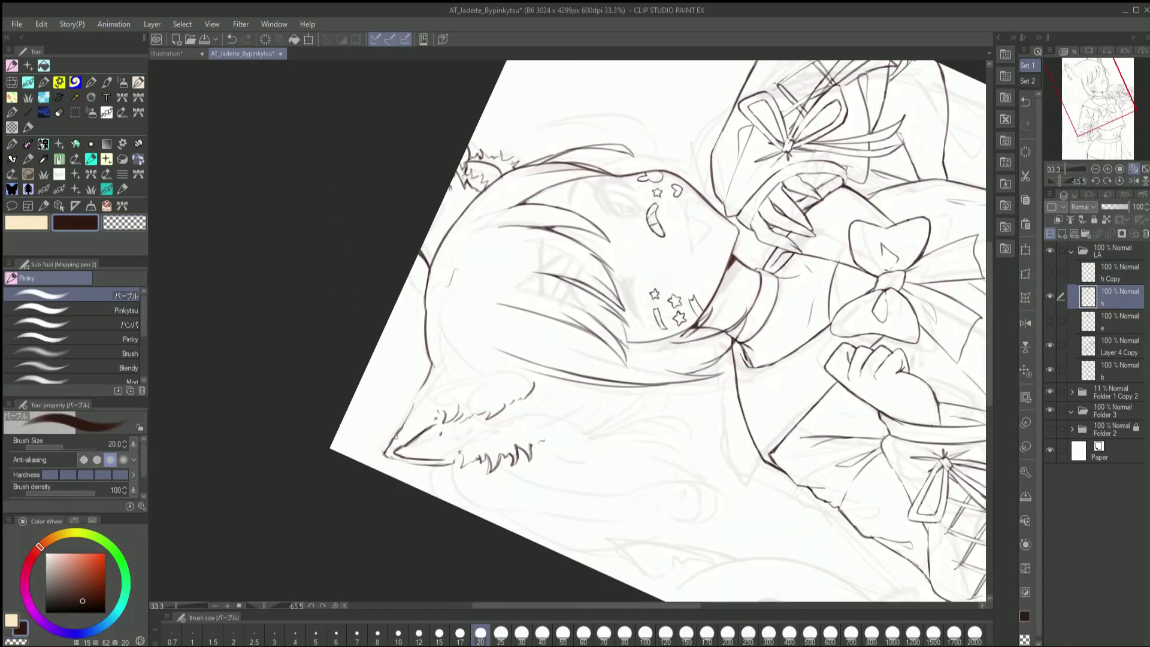
key(ctrl+@)
key(m)
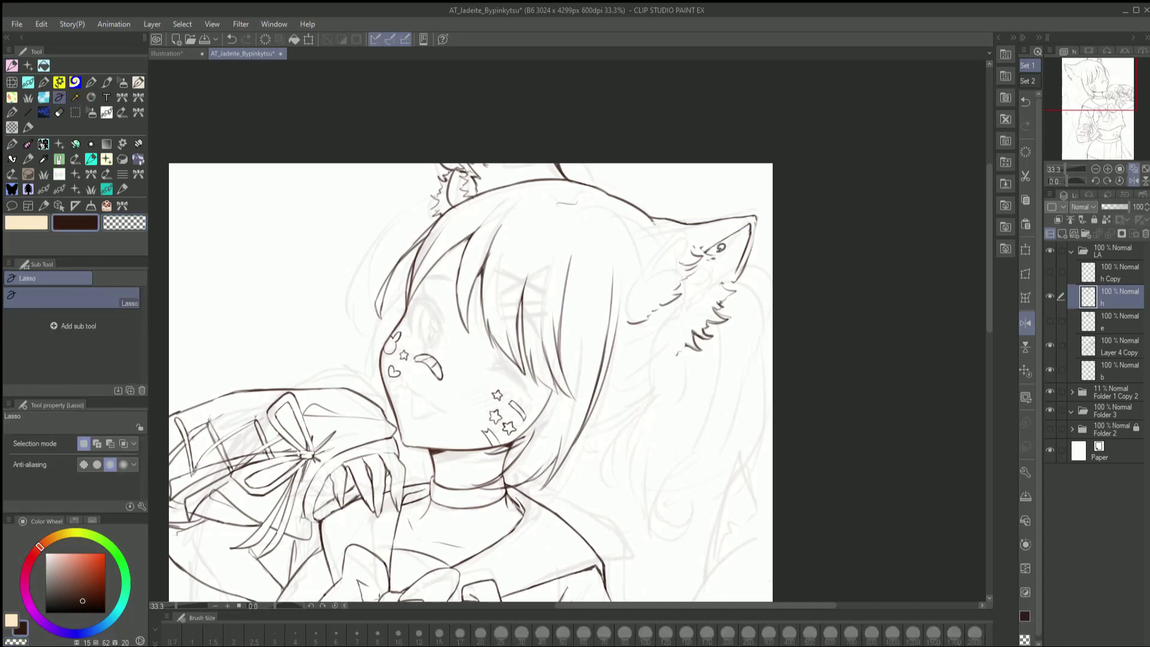
key(ctrl+t)
key(Return)
key(p)
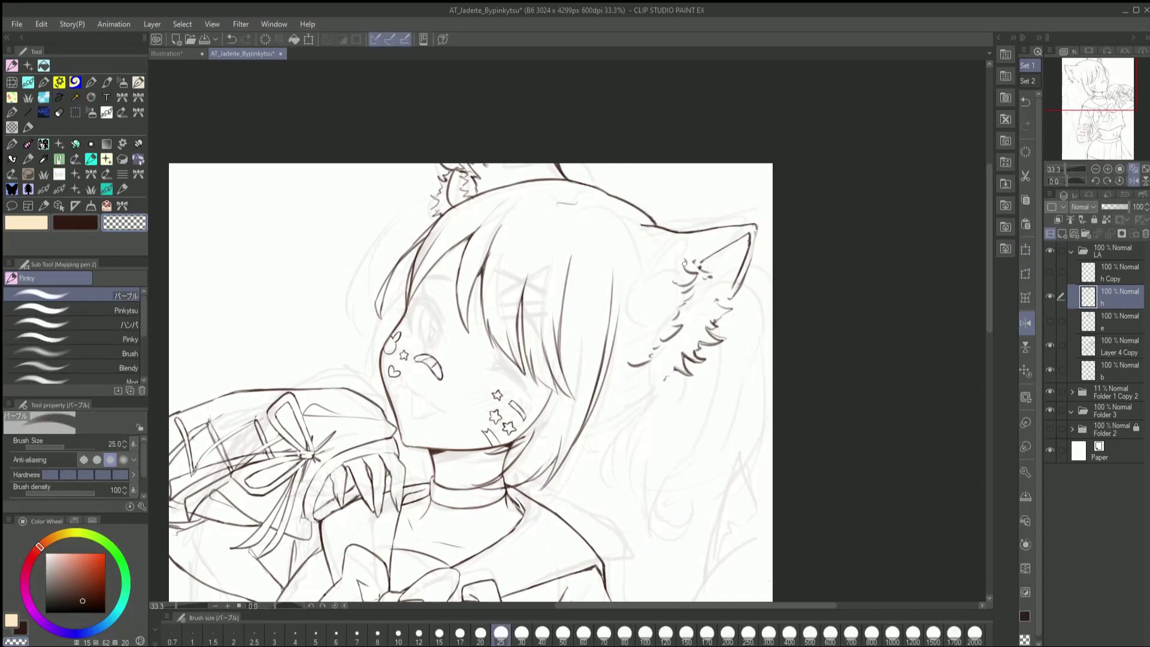
Show layer h Copy and transform the round hair ornament to sit just below the near cat ear
click(1102, 272)
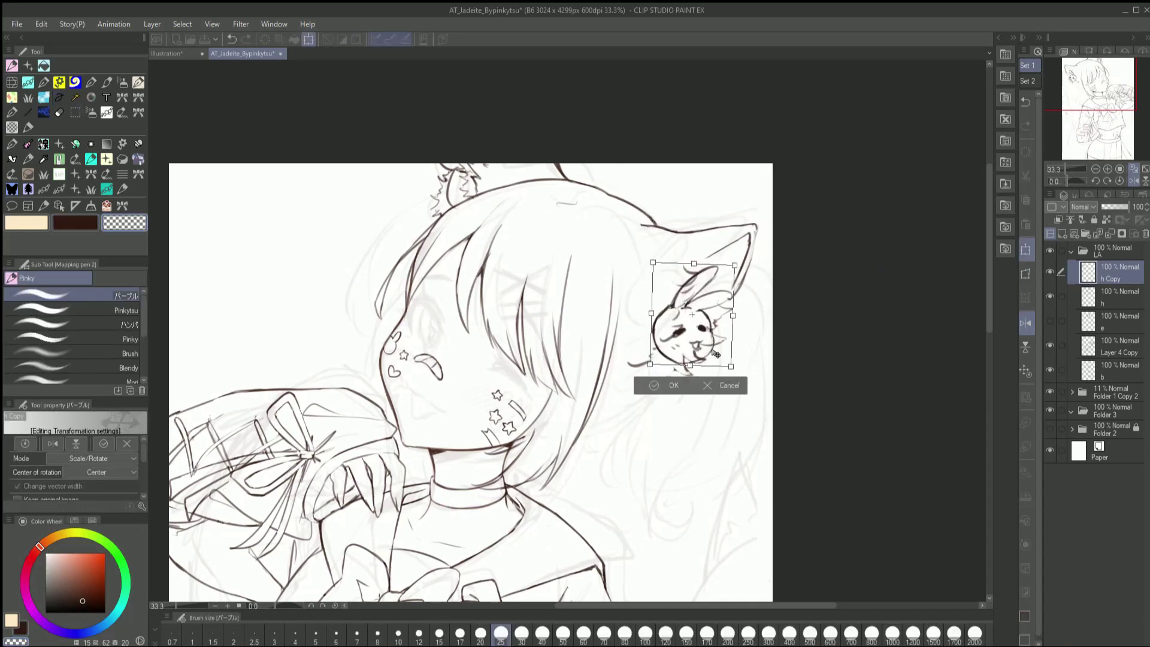
mouse_move(1141, 61)
mouse_down()
mouse_move(1145, 96)
mouse_move(1101, 68)
mouse_up()
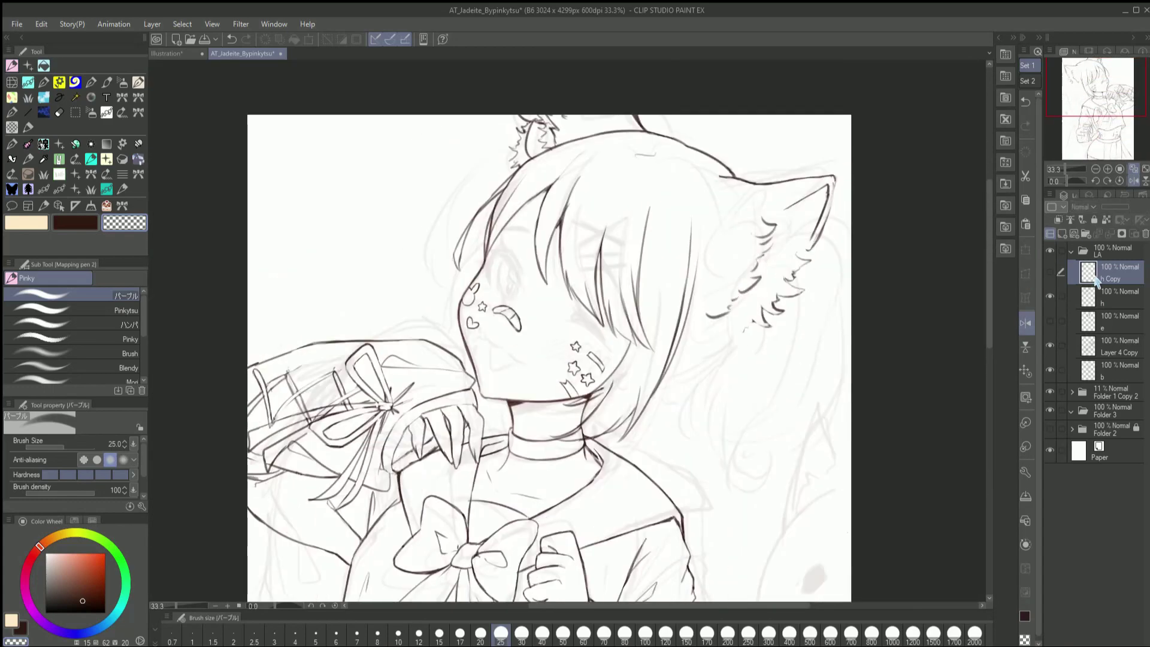
key(ctrl+v)
key(ctrl+t)
key(Return)
key(ctrl+e)
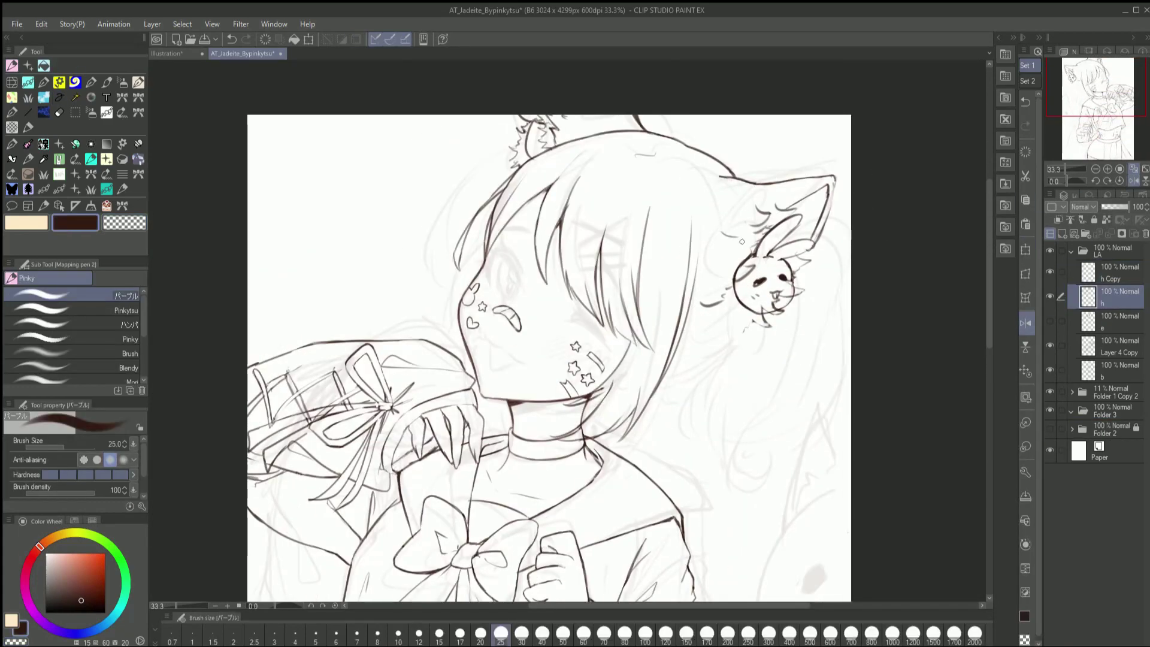
Ink fur tufts around the hair ornament and erase the ear lines crossing its face on layers h and h Copy
key(c)
key(bracketright)
key(bracketright)
key(alt+bracketright)
key(h)
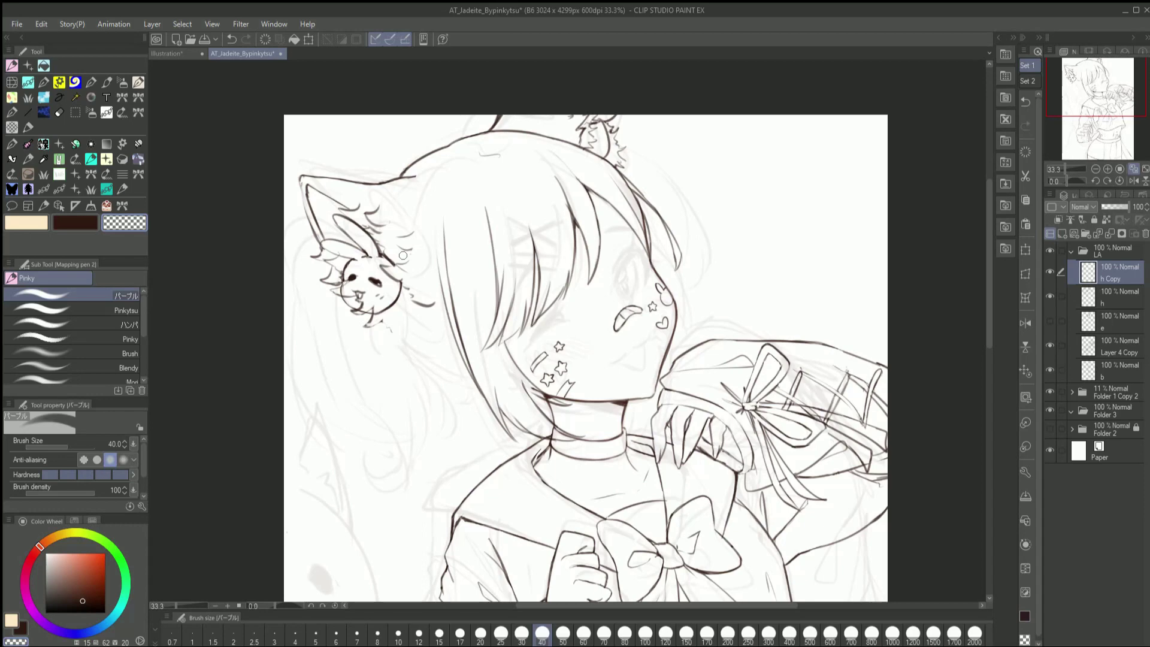
key(h)
key(alt+bracketleft)
key(c)
key(bracketleft)
key(bracketleft)
key(c)
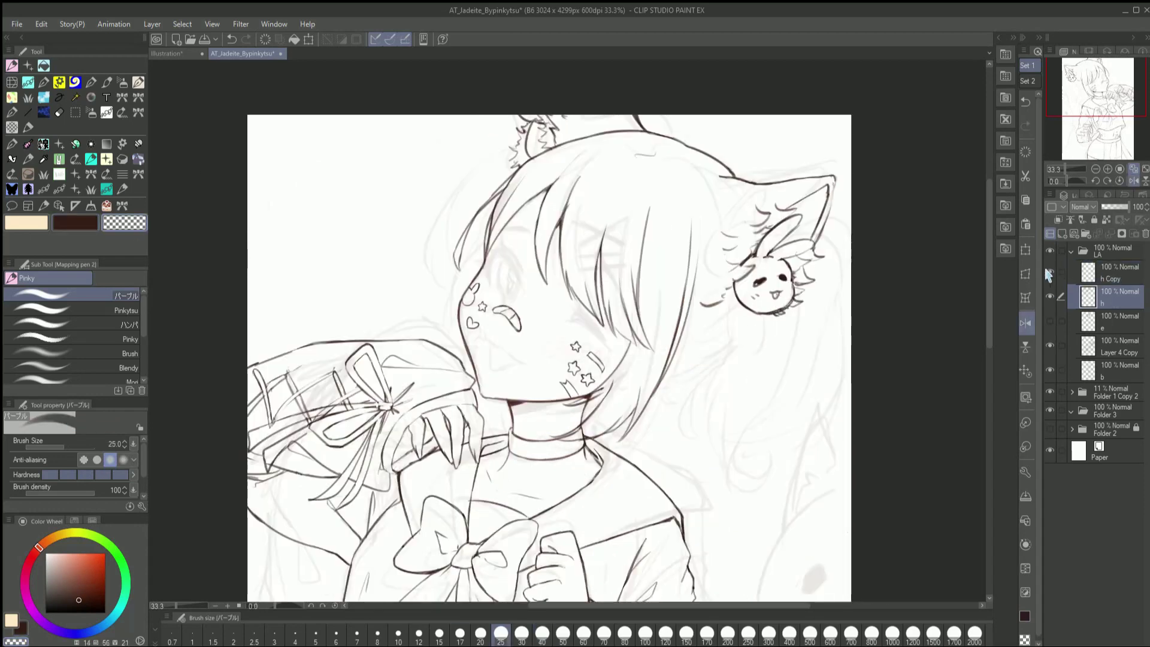
Refine the lines of the near ear and hair ornament, then merge layer h Copy into layer h
click(1089, 266)
key(ctrl+plus)
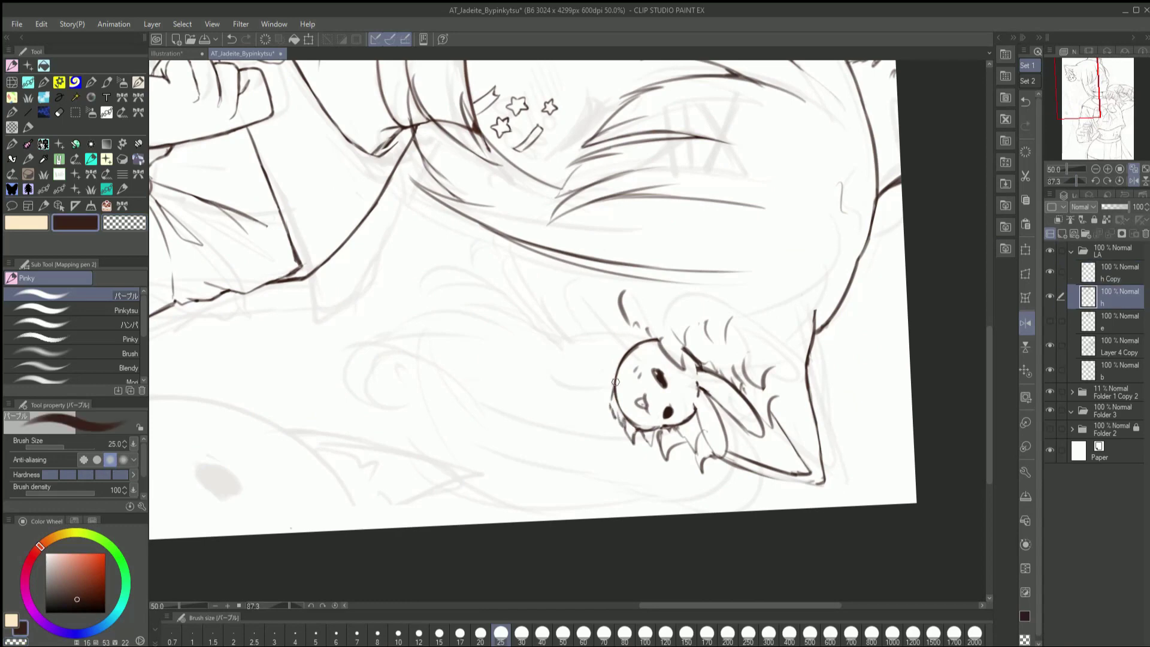
click(1119, 180)
key(ctrl+e)
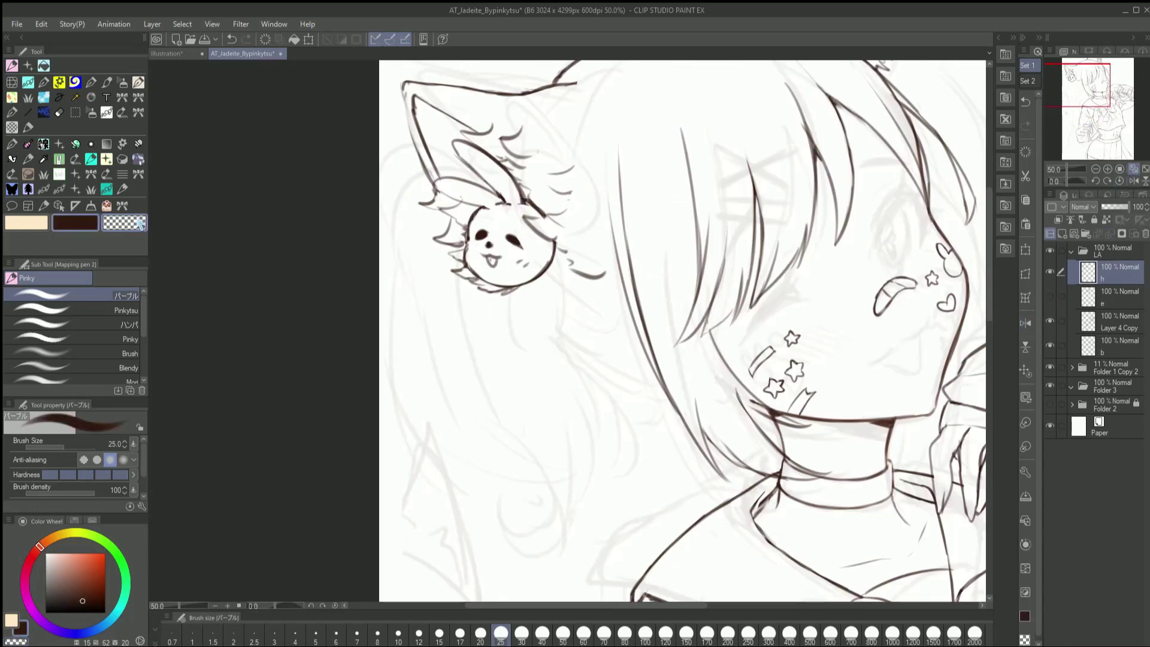
Redraw the near ear's inner fur as pointed tufts above the hair ornament on layer h
click(1130, 172)
click(1132, 177)
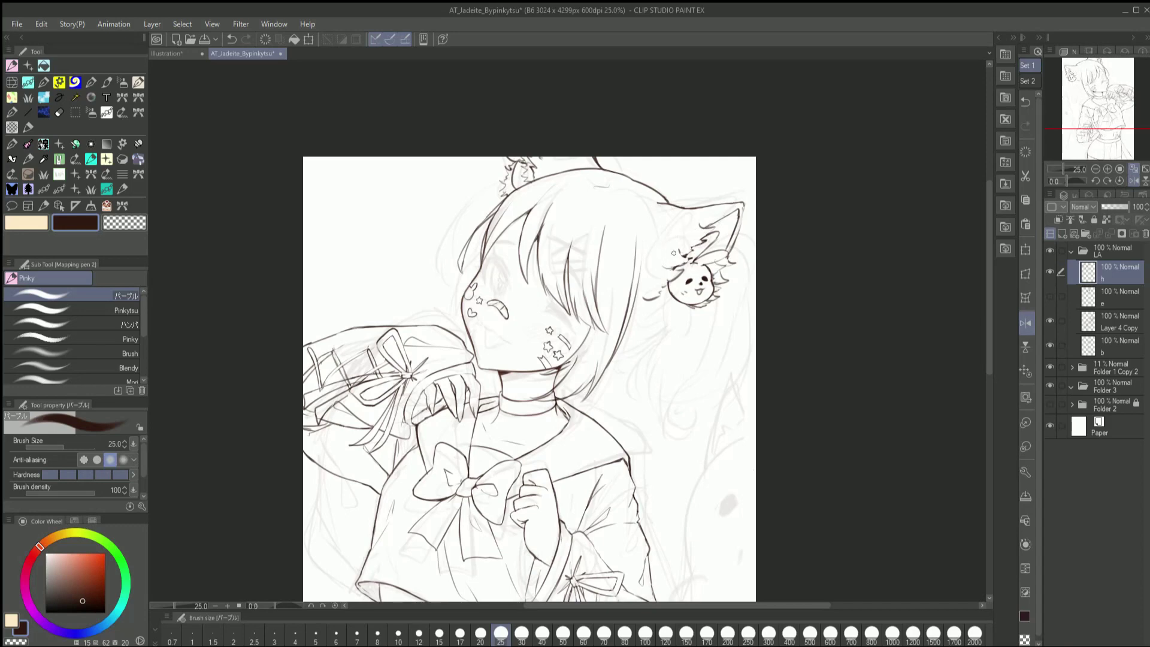
key(h)
key(m)
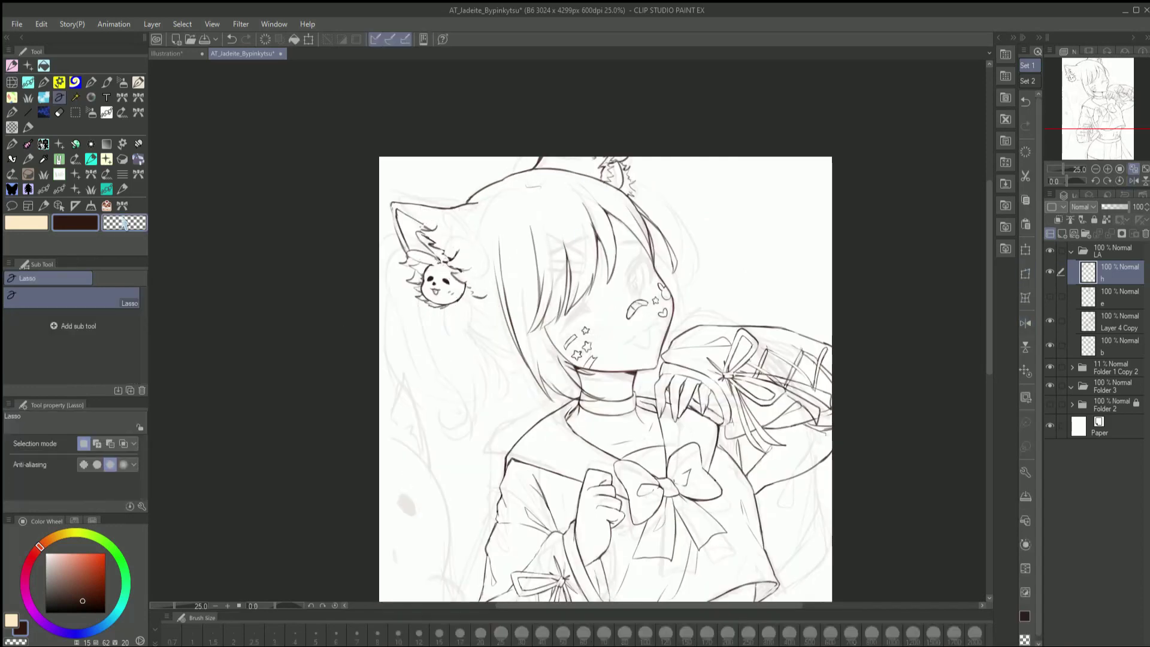
key(p)
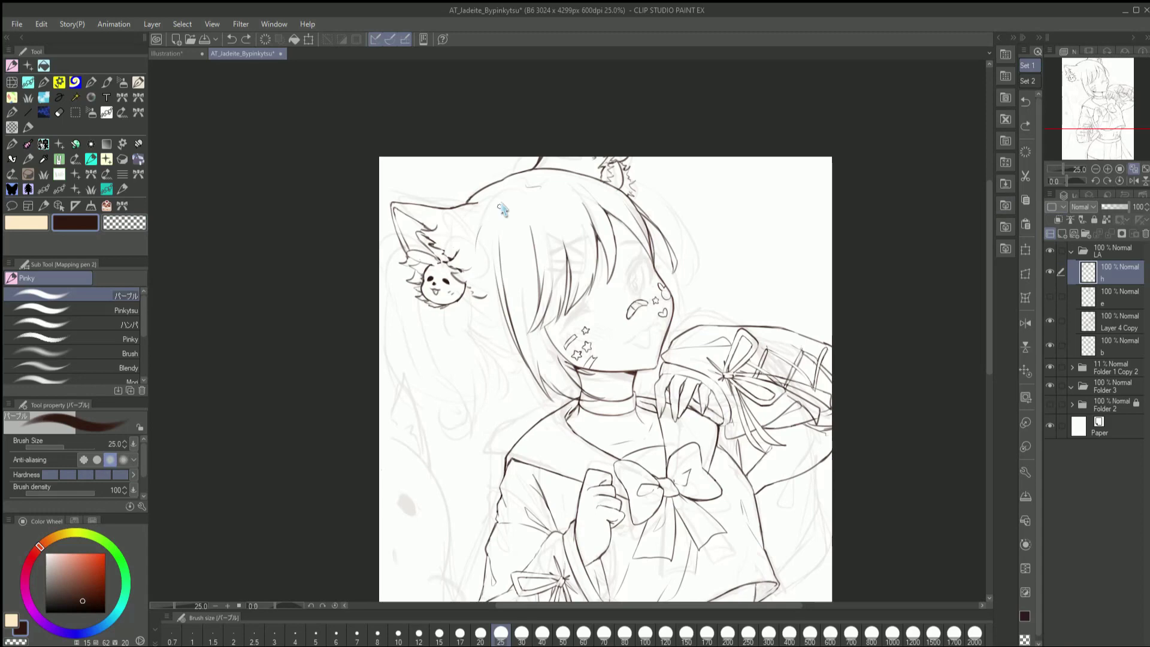
Create Layer 5 and ink the gathered hair strands running from behind the neck to the ornament, erasing overshoots
key(h)
key(ctrl+shift+n)
drag(646, 299, 590, 331)
key(bracketright)
key(bracketright)
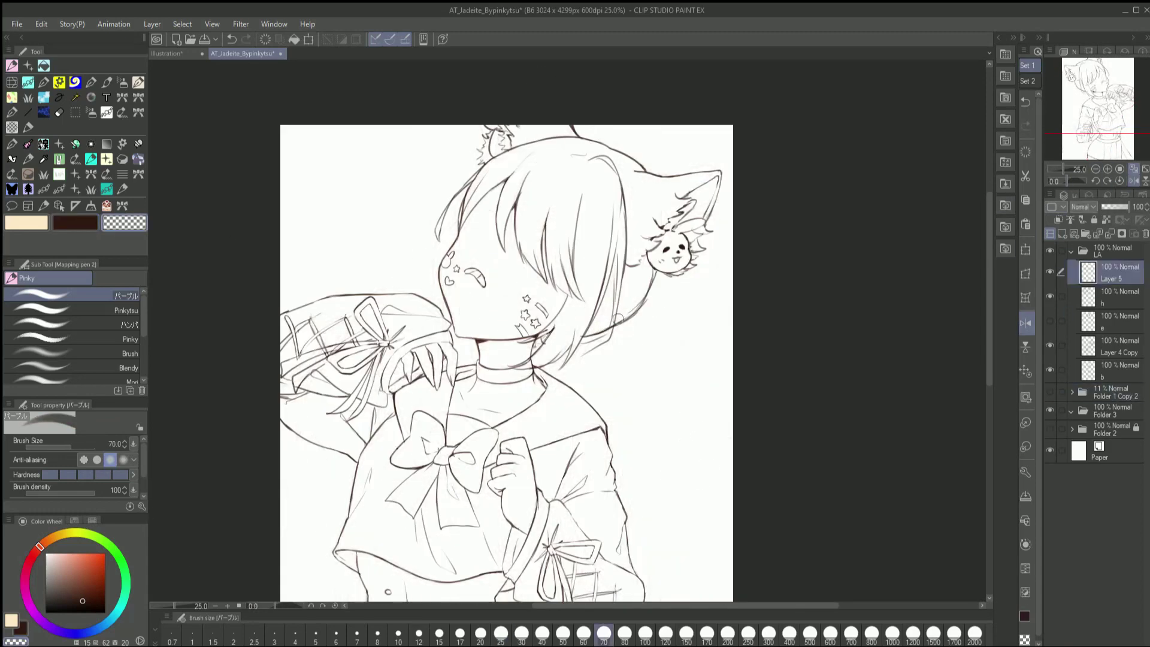
key(bracketleft)
key(bracketleft)
key(bracketleft)
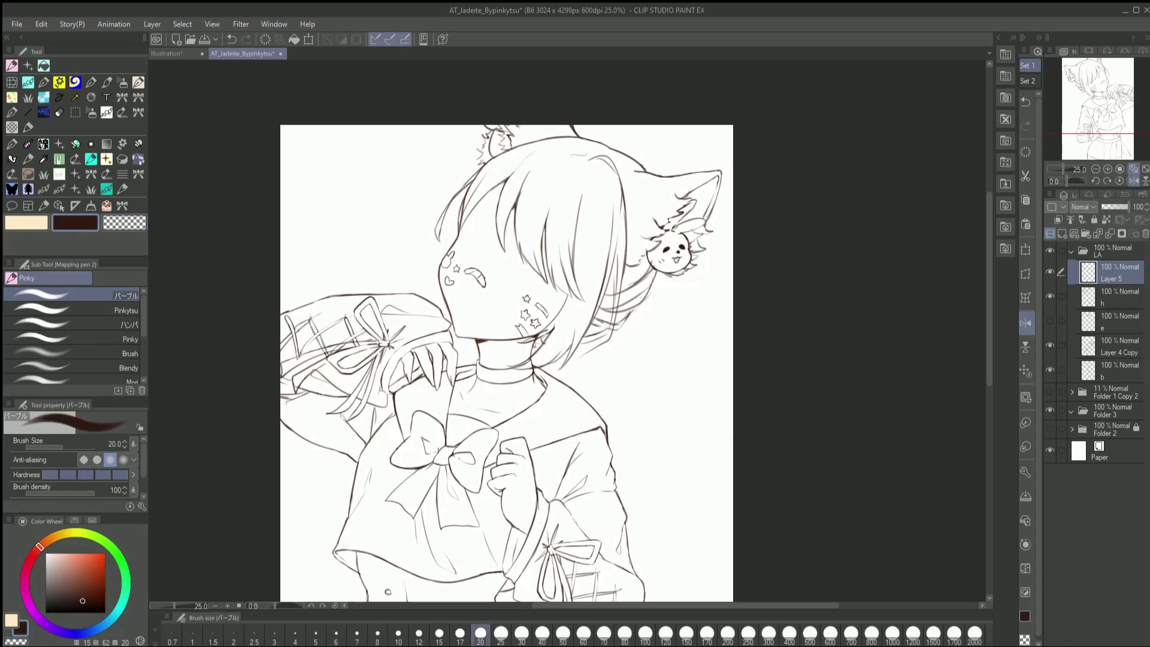
Show the sketch folder, shift the near ear and ornament on layer h, and ink the ponytail's outer curls on new Layer 6
click(1050, 391)
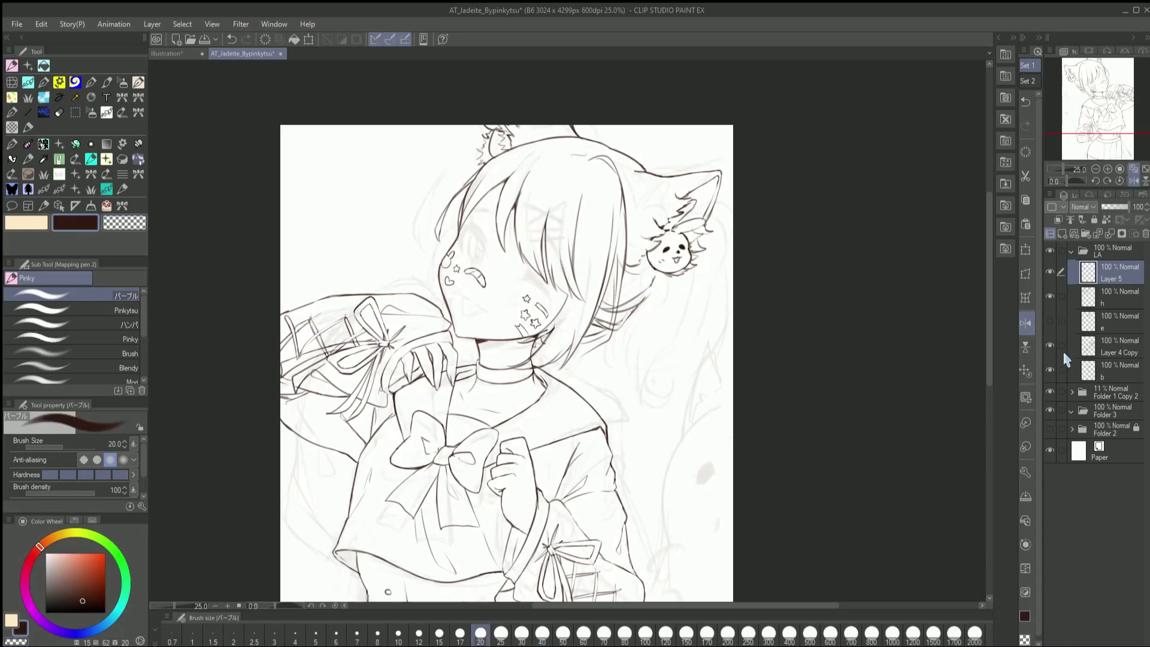
key(ctrl+shift+n)
click(1114, 322)
key(m)
drag(611, 144, 629, 281)
key(ctrl+d)
click(1114, 272)
key(p)
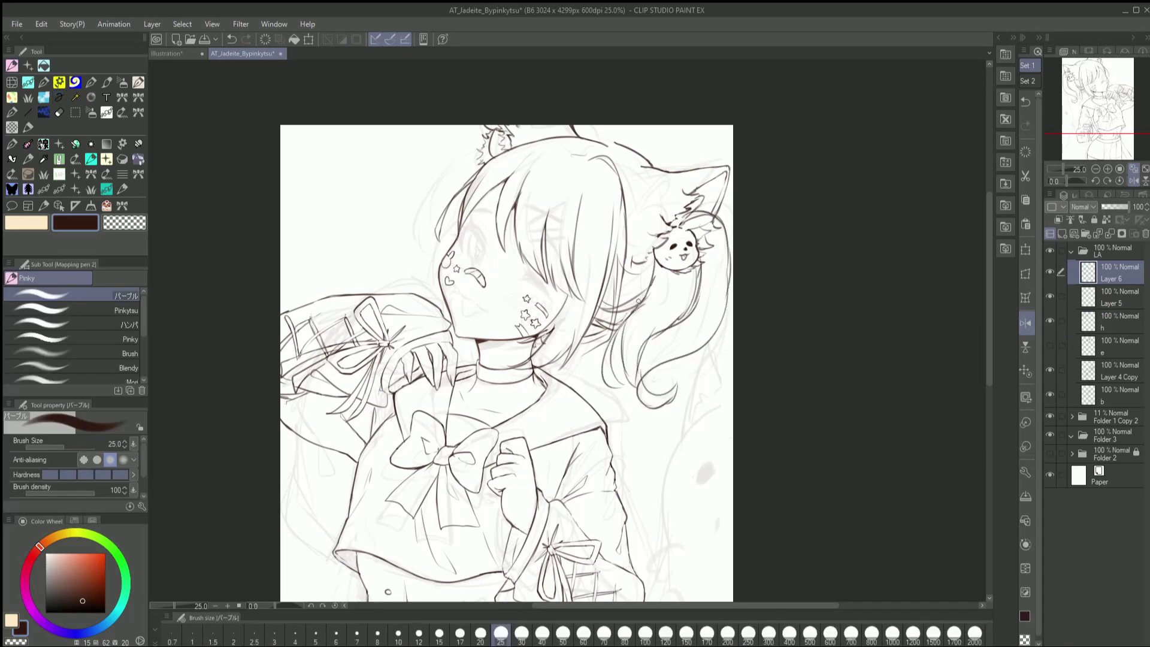
Ink the near ponytail's inner strands, adjust it with Free Transform, and ink the far hair behind the face on Layer 6
drag(705, 343, 659, 380)
key(h)
drag(420, 216, 515, 413)
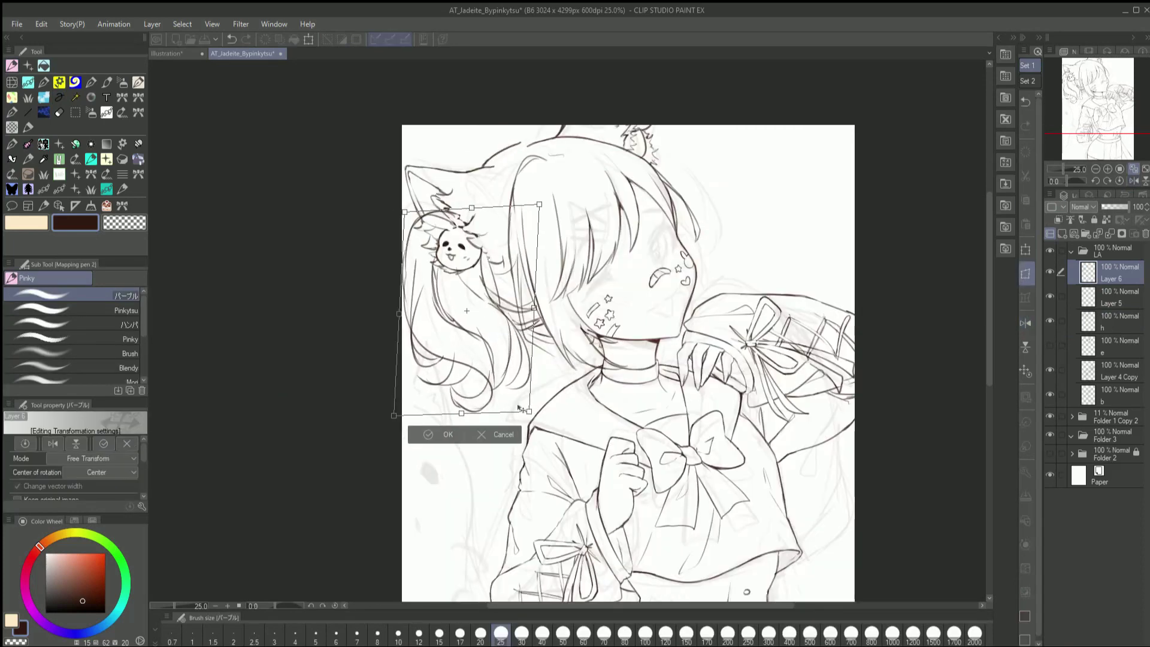
key(h)
drag(467, 144, 415, 241)
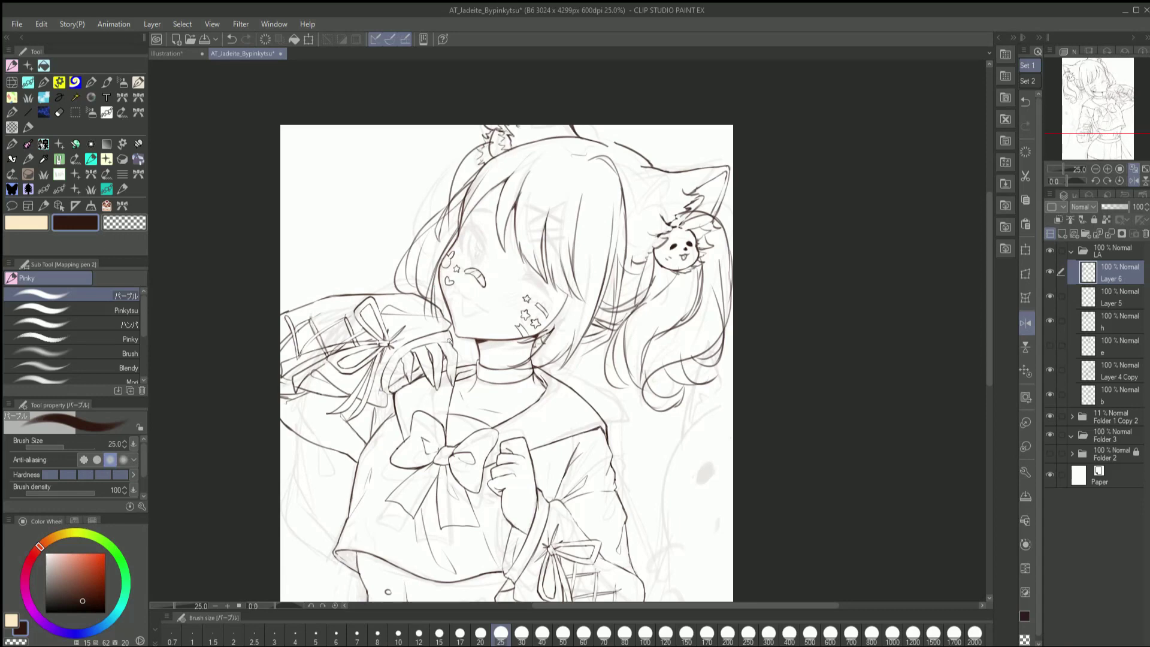
key(h)
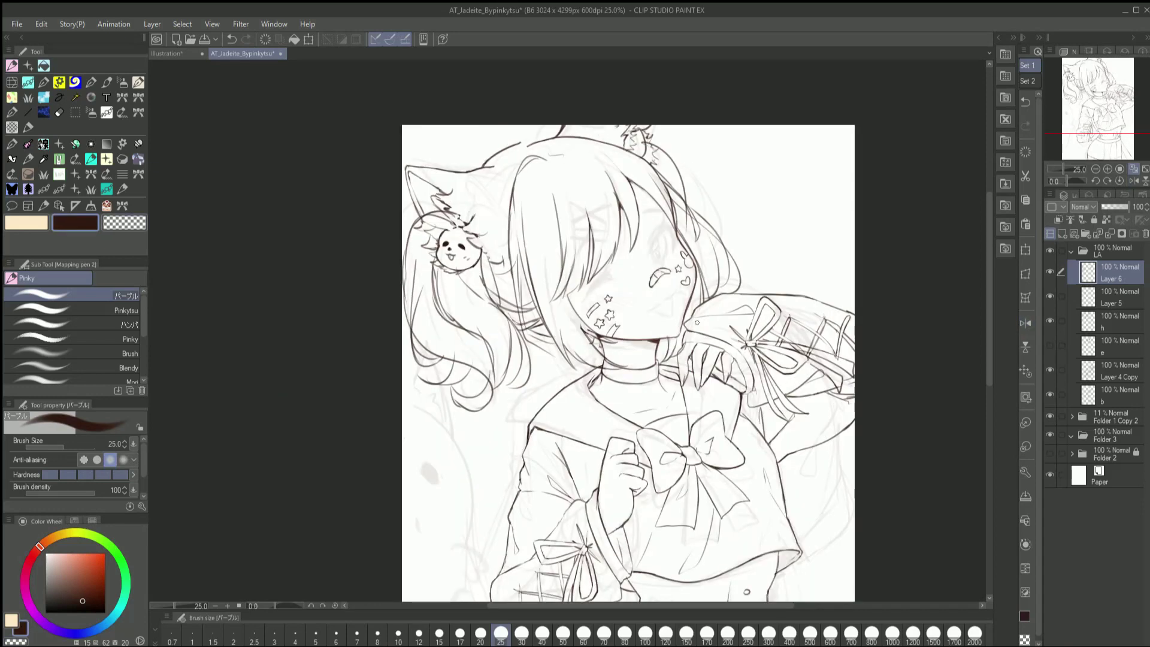
Lasso the near ponytail on Layer 6 and stretch it longer with two transforms
key(h)
key(l)
drag(617, 185, 692, 440)
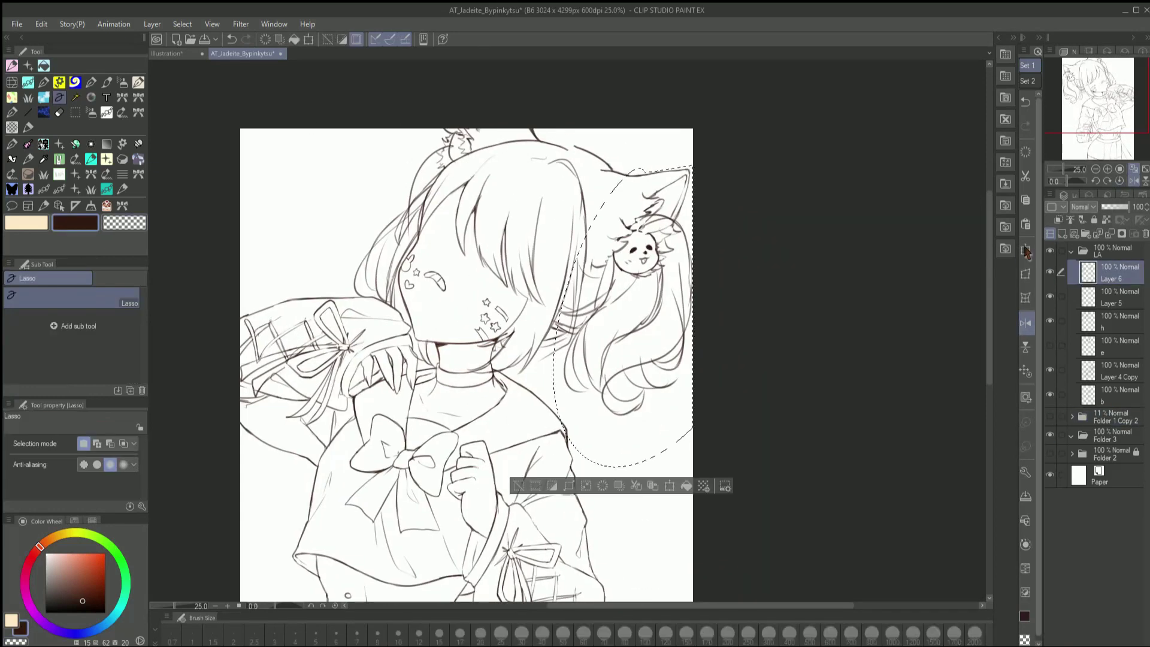
key(ctrl+t)
mouse_move(578, 491)
mouse_down()
mouse_move(575, 455)
mouse_move(599, 497)
mouse_up()
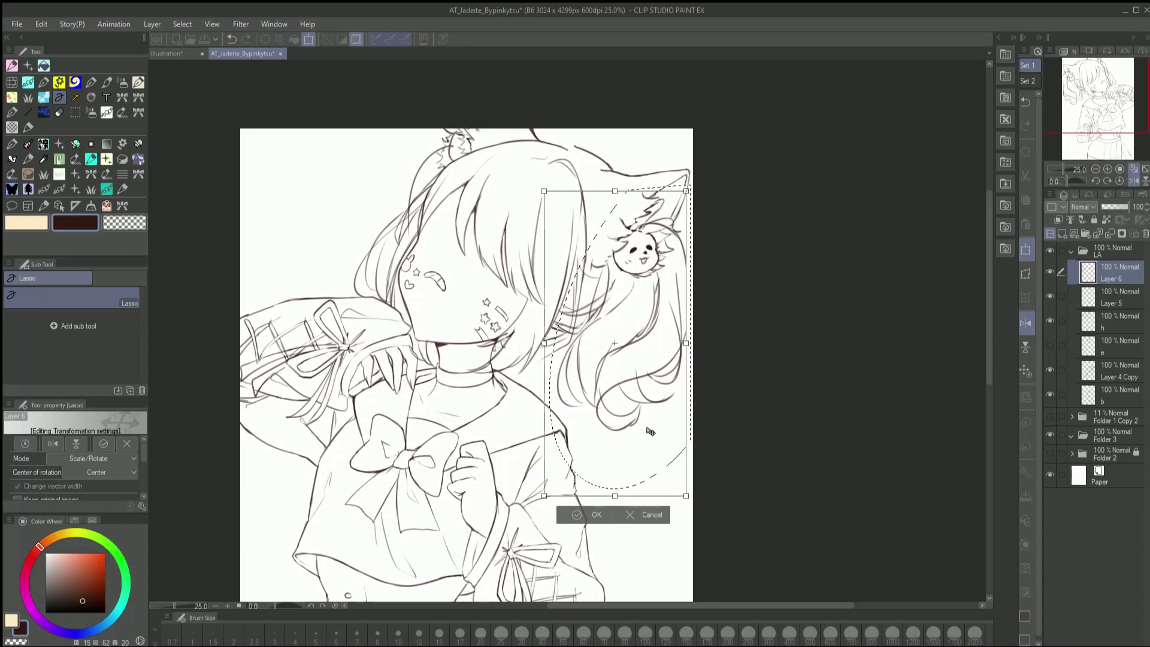
key(Return)
key(ctrl+t)
drag(689, 491, 671, 527)
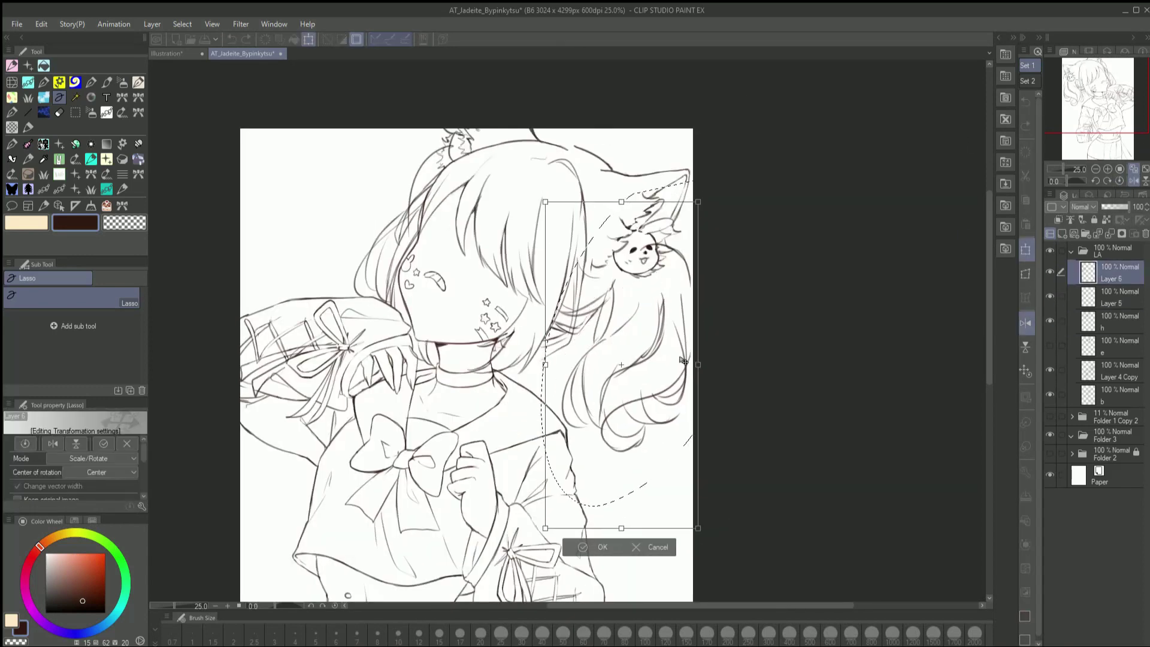
key(Return)
Transform the hair ornament on layer h to fit the ponytail and clear the Layer 6 lines crossing its face
click(1114, 322)
key(ctrl+t)
drag(796, 230, 779, 251)
key(Return)
key(alt+bracketright)
key(alt+bracketright)
key(p)
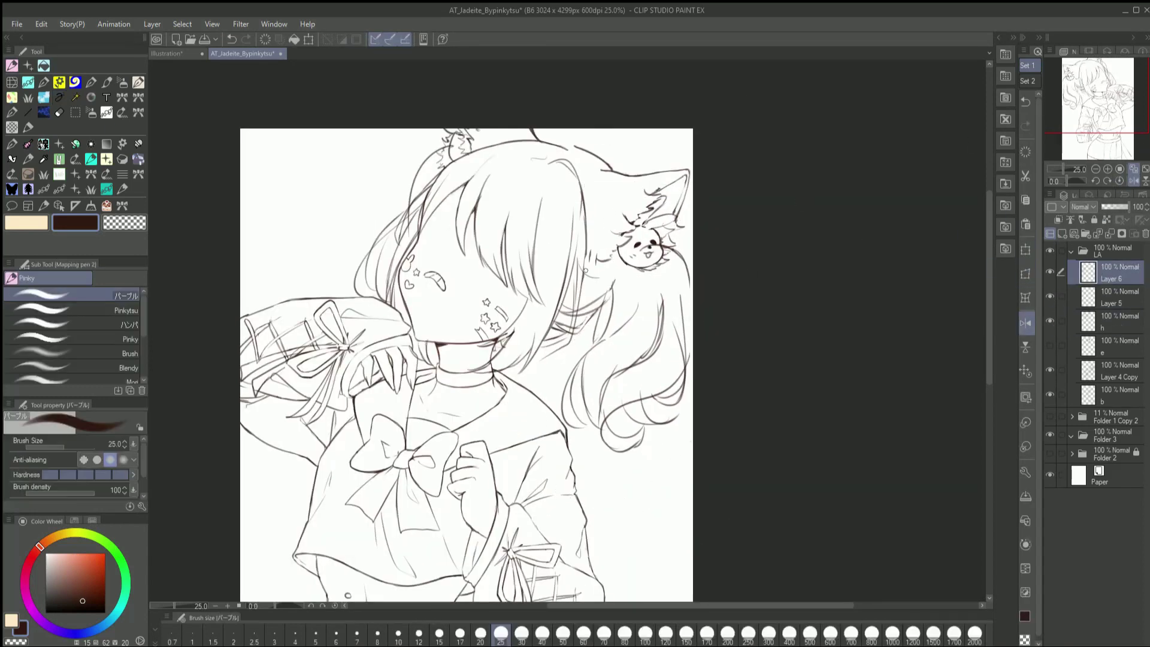
click(1025, 323)
click(1140, 180)
key(alt+bracketleft)
key(alt+bracketleft)
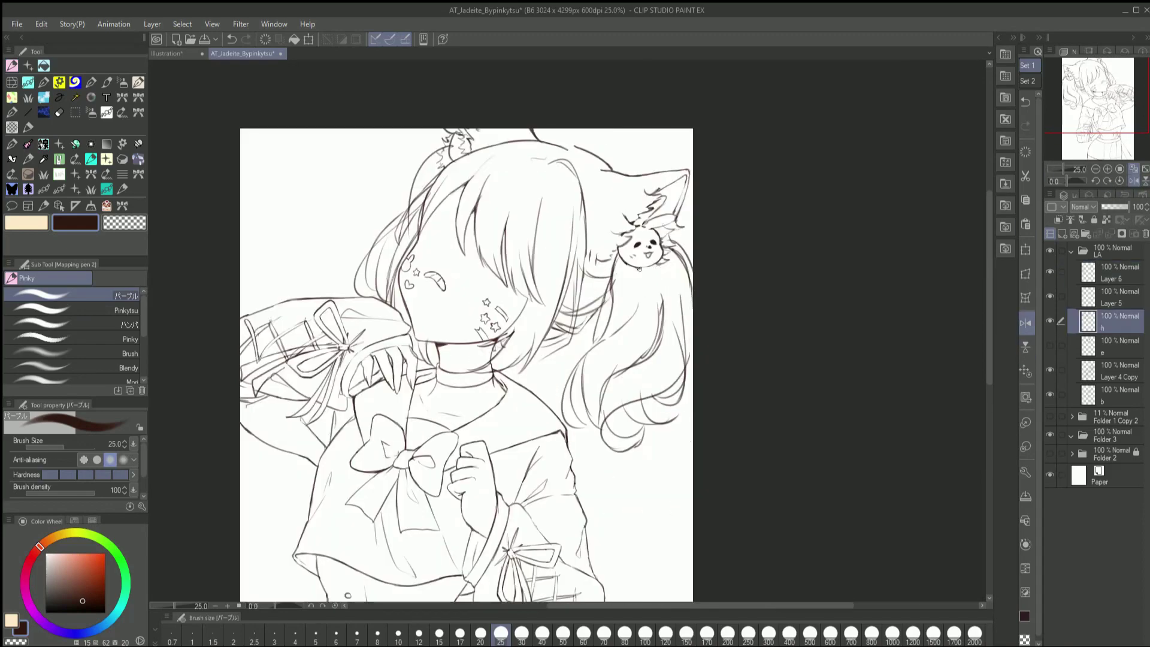
Adjust lassoed parts of the ear and ornament on layer h and the ponytail on Layer 6, adding strands to its curled end
key(m)
drag(617, 192, 683, 293)
key(ctrl+d)
scroll(604, 295, up, 1)
key(alt+bracketright)
key(alt+bracketright)
drag(604, 295, 635, 395)
key(ctrl+d)
key(p)
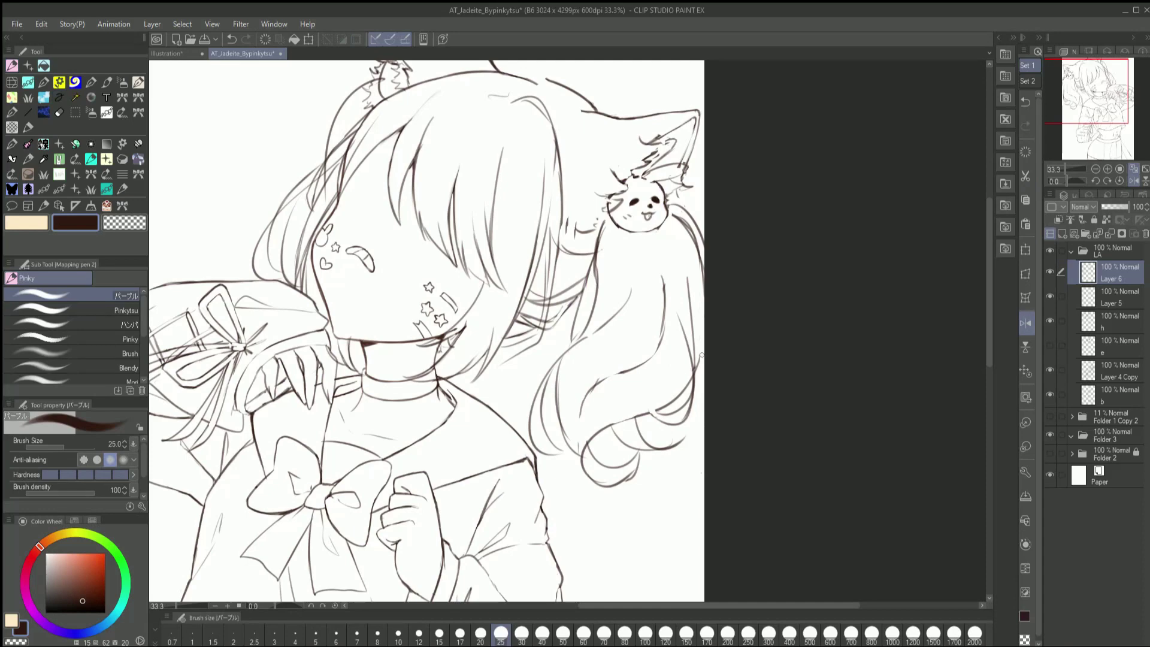
Merge Layer 6 into Layer 5 and ink more strands along the near ponytail's outer edge and curled end
click(124, 222)
key(ctrl+e)
key(c)
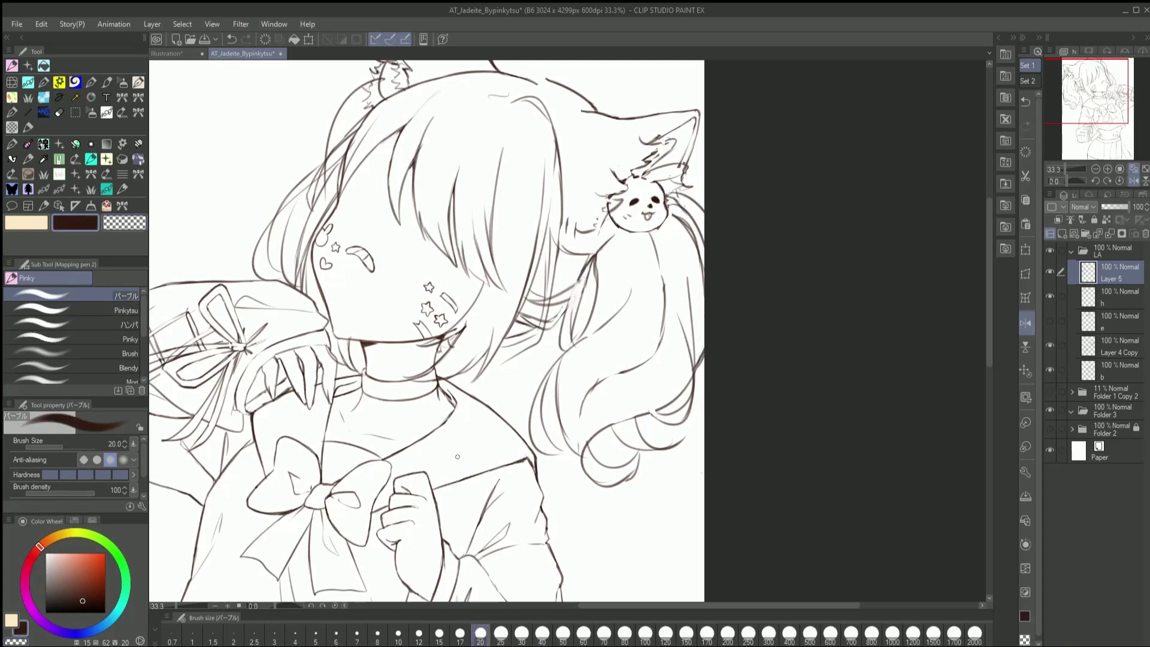
key(h)
click(110, 227)
key(bracketright)
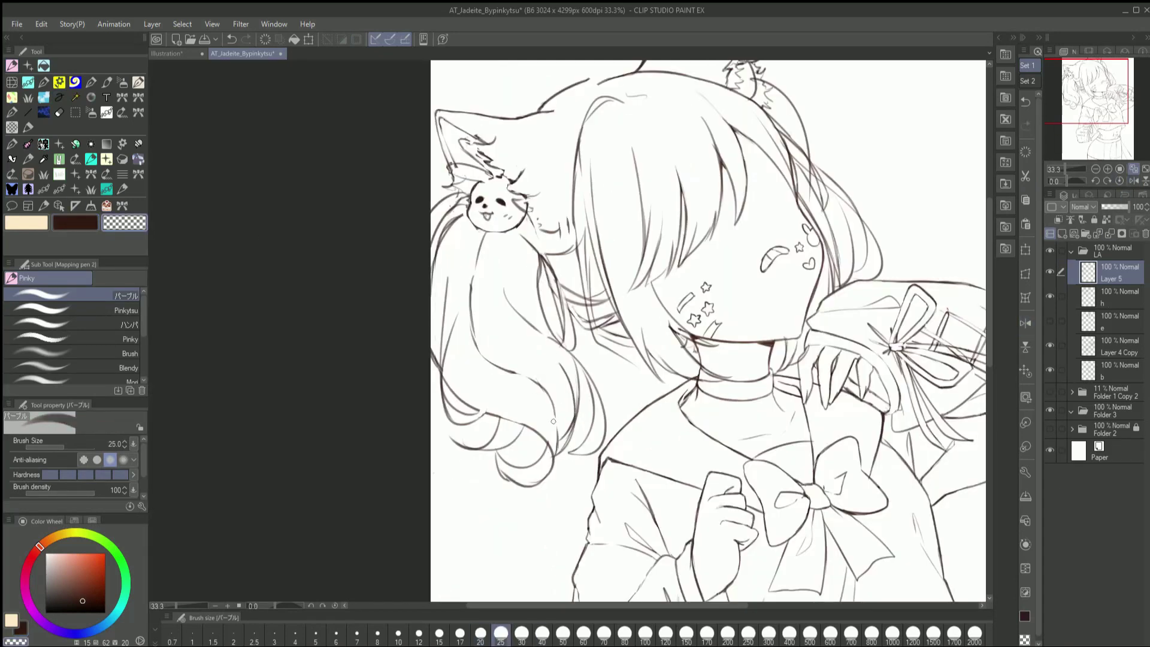
key(c)
click(1132, 181)
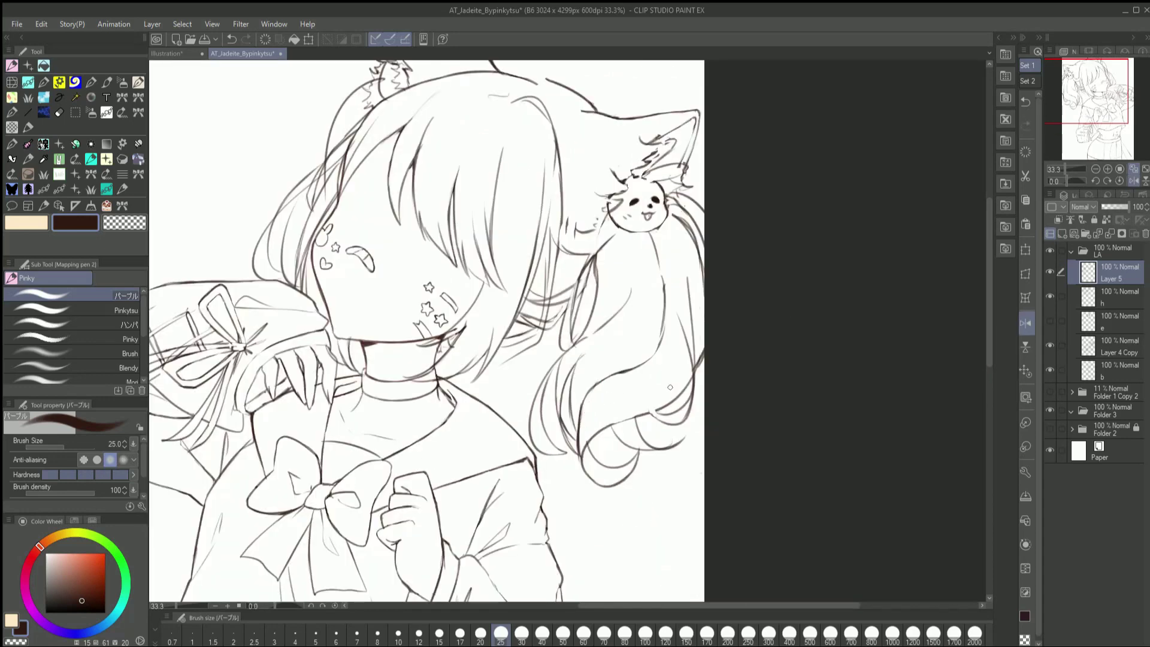
Erase stray and overlapping lines from the near ponytail and its curl on Layer 5, using sizes 25 and 40
drag(606, 431, 623, 448)
key(c)
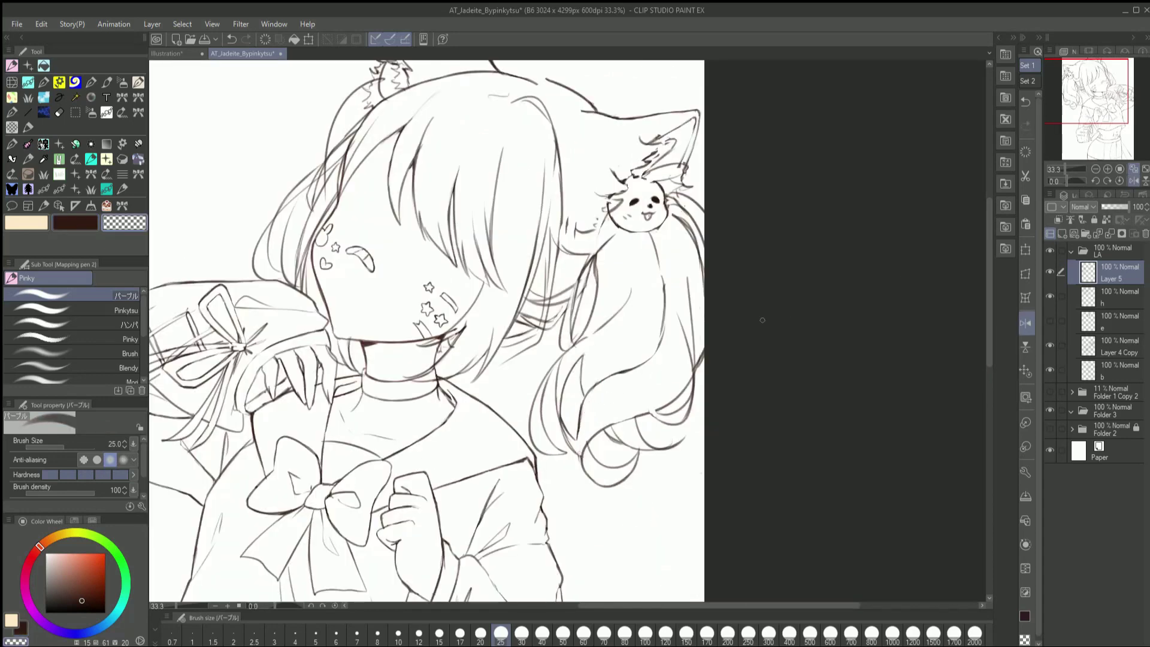
key(c)
key(c)
key(c)
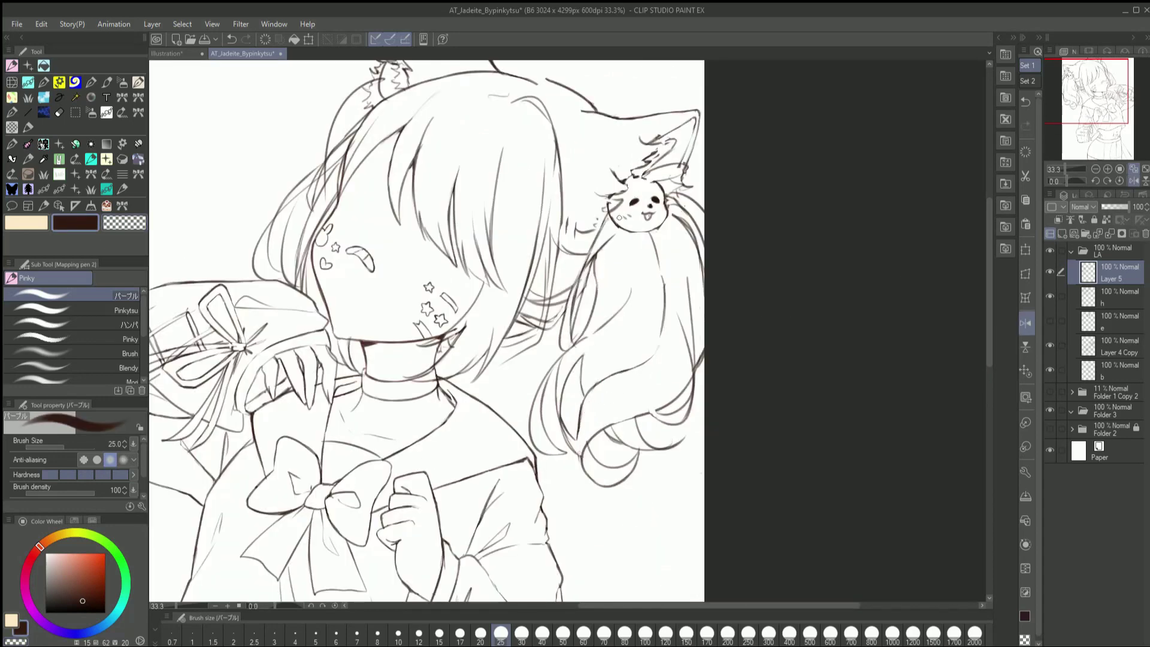
click(1130, 181)
key(c)
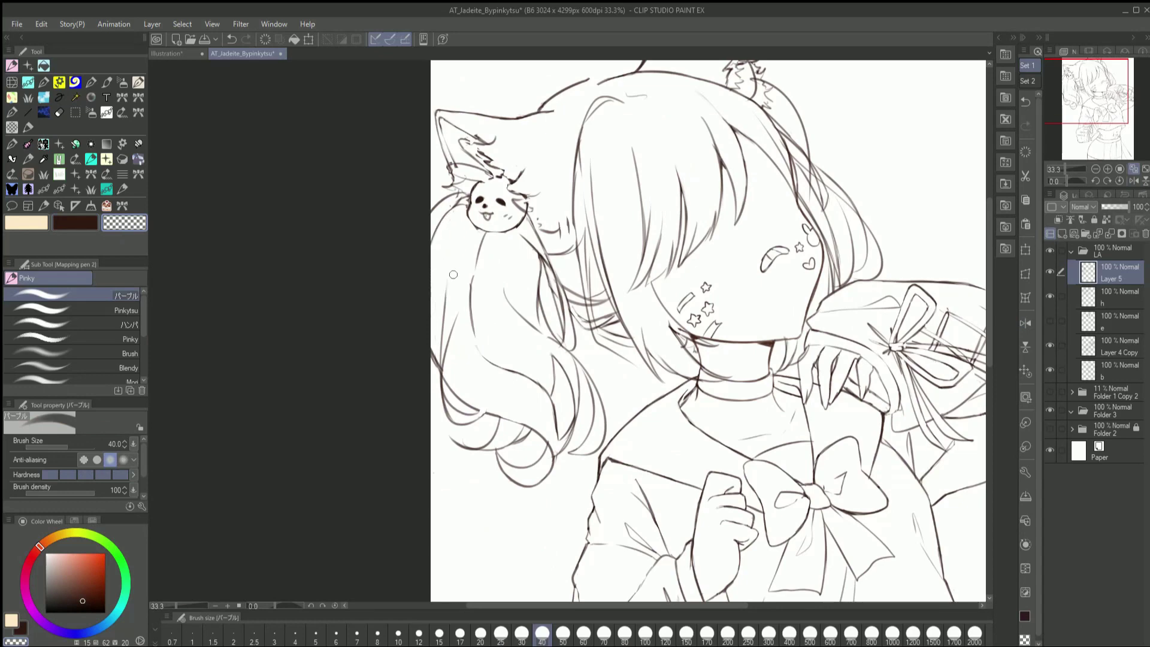
Erase the rough fur around the near ear on layer h and redraw it cleanly at brush size 30
key(alt+[)
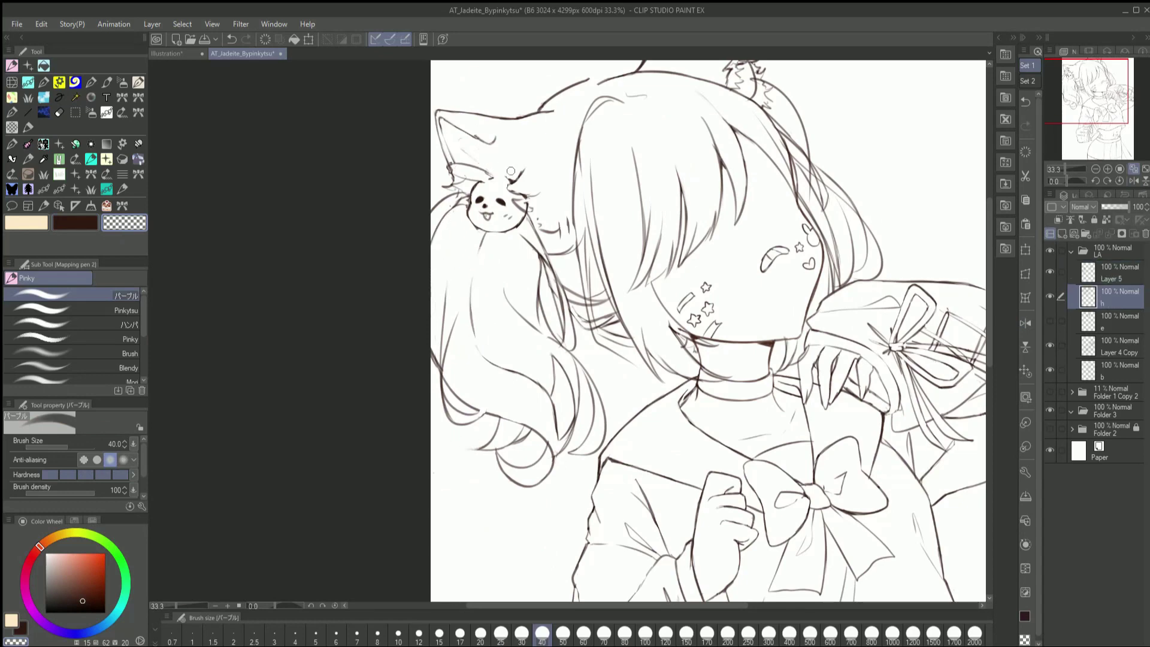
key(h)
key(c)
key(c)
key(bracketright)
drag(711, 144, 668, 190)
key(c)
key(c)
key(c)
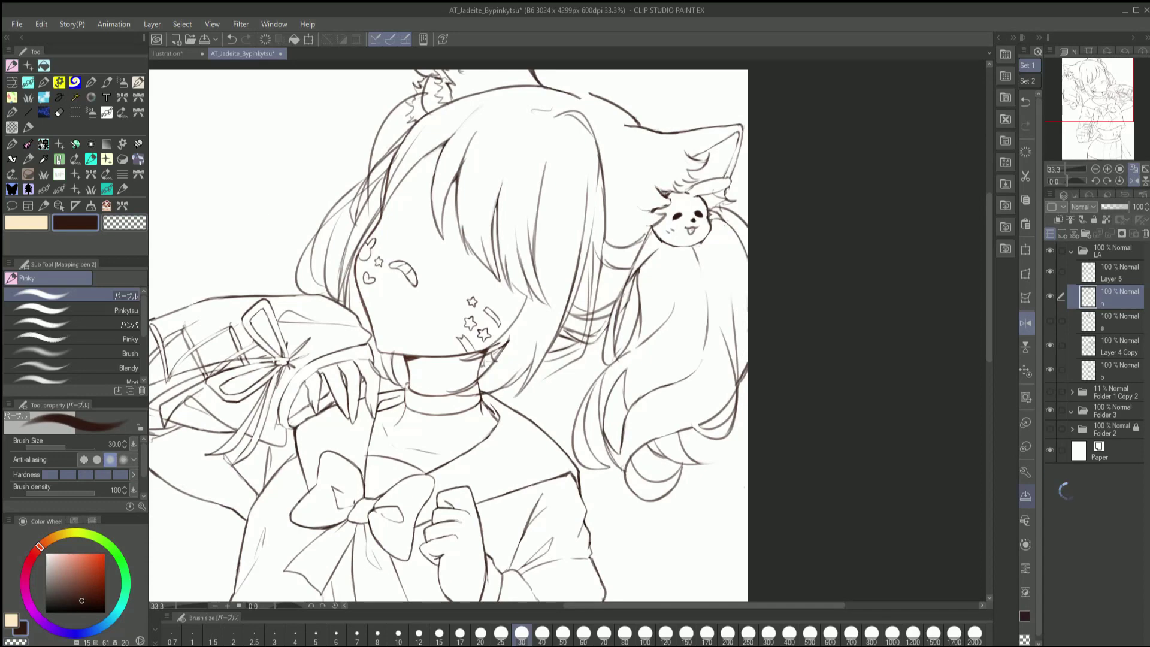
click(1026, 323)
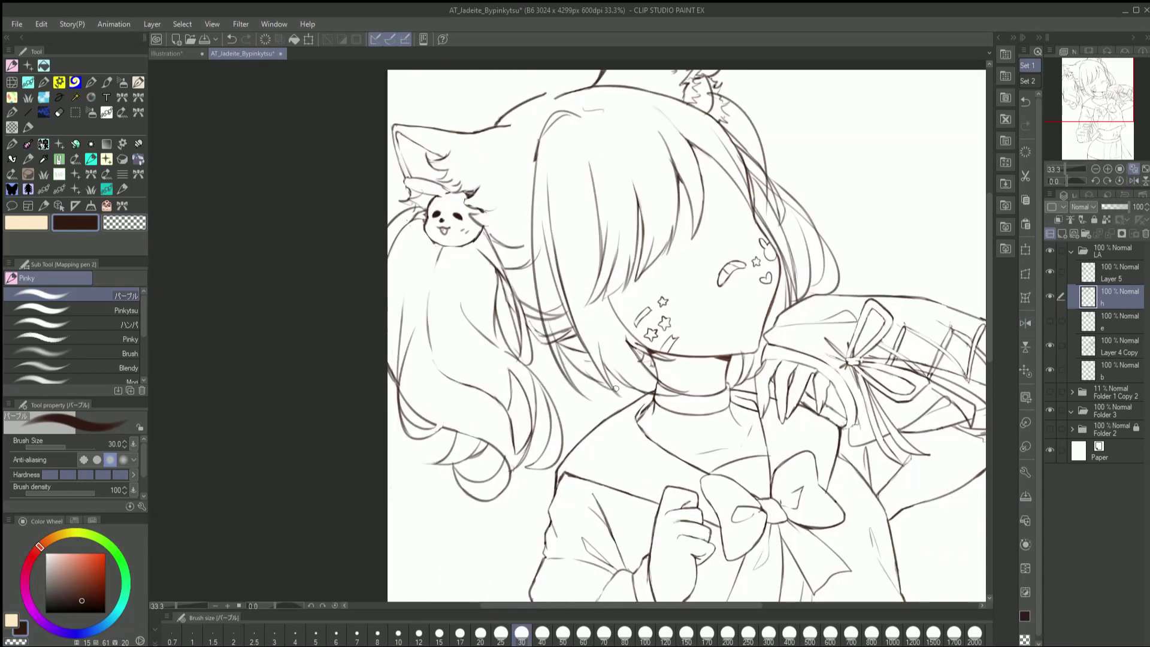
Refine the hair strands below the near ear and merge Layer 5 into layer h
click(1113, 273)
key(m)
click(1113, 297)
click(1134, 180)
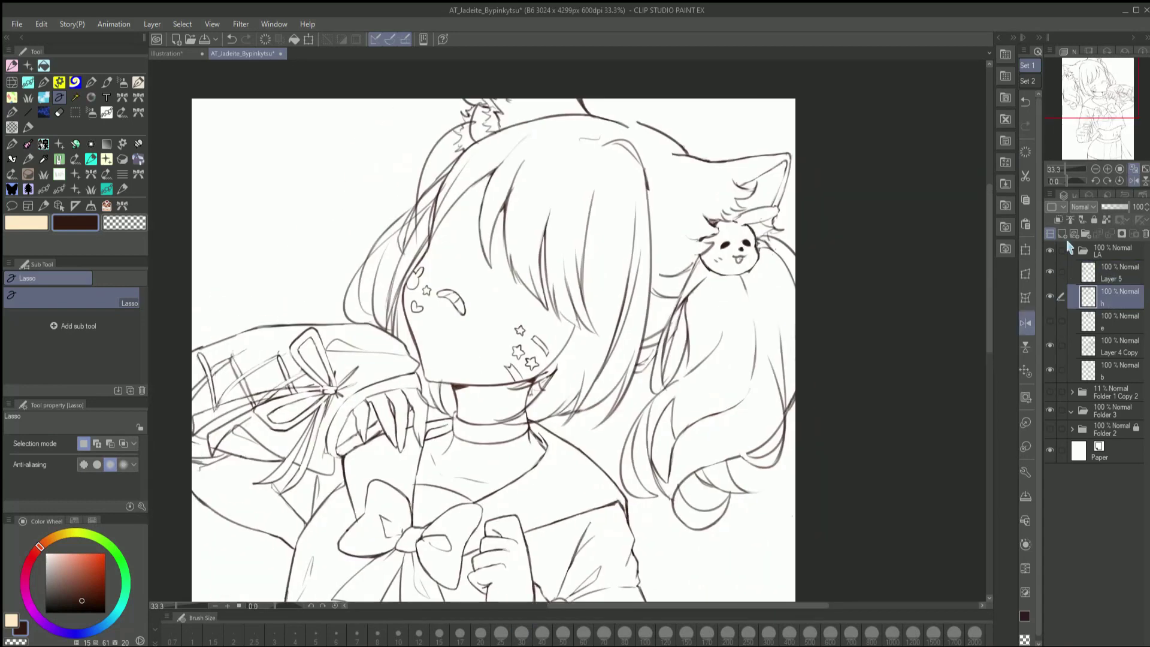
click(1133, 181)
key(p)
click(1113, 273)
key(ctrl+e)
Ink the hair parting at the crown and clean up the surrounding top outline on layer h
mouse_move(530, 120)
mouse_down()
mouse_move(494, 147)
mouse_move(413, 386)
mouse_up()
mouse_move(437, 449)
mouse_down()
mouse_move(479, 201)
mouse_move(509, 233)
mouse_up()
key(h)
key(c)
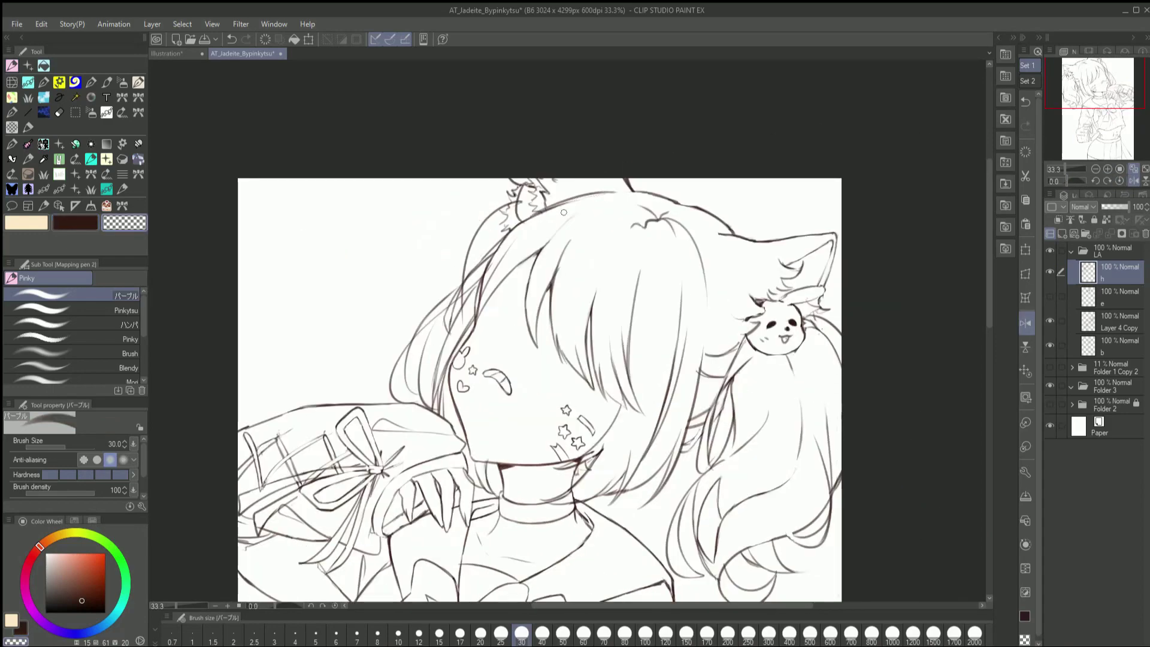
key(h)
drag(679, 306, 559, 237)
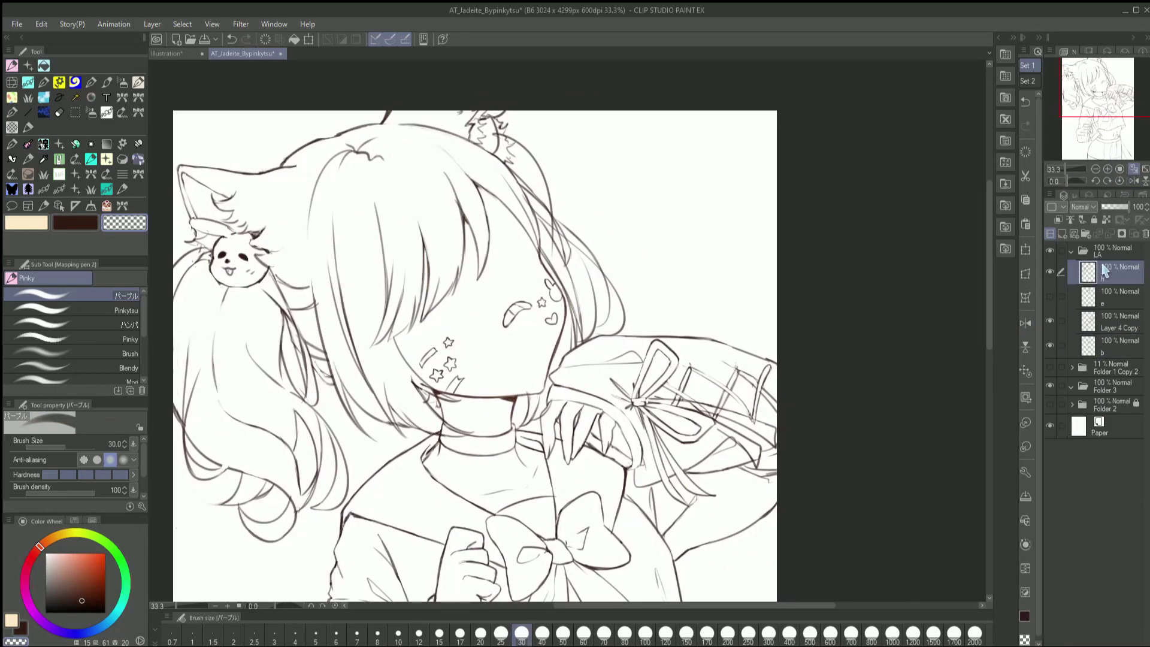
key(h)
Lasso the far-side hair, cut and paste it to its own h Copy layer, fade that to 28% opacity, and save
key(m)
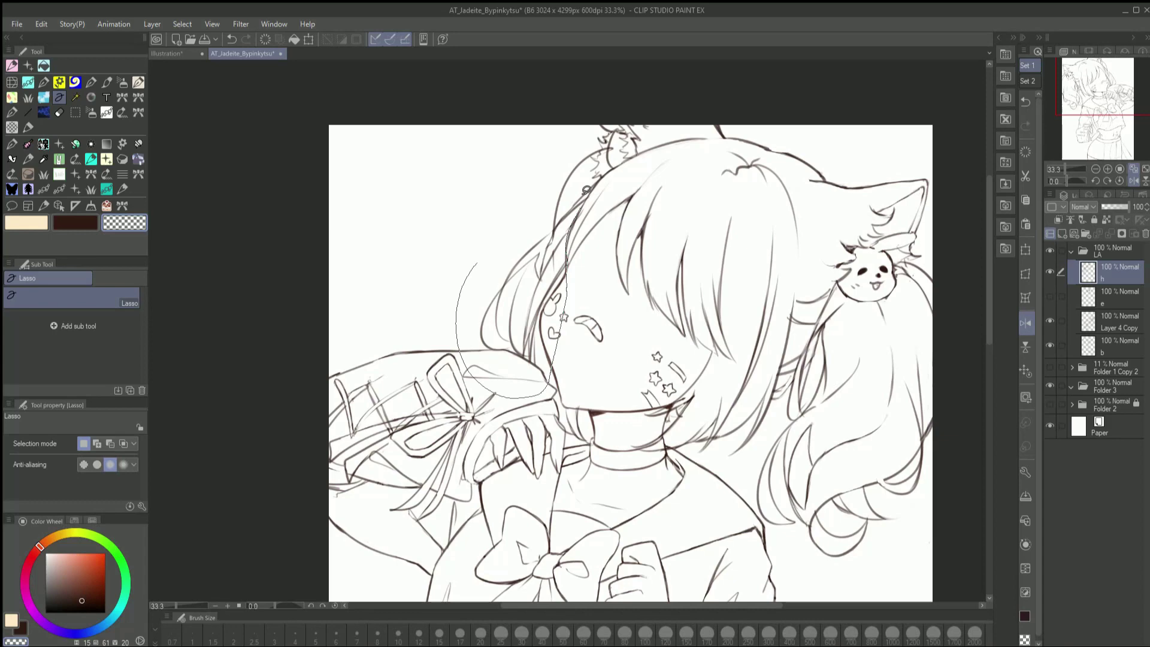
key(ctrl+x)
key(ctrl+v)
key(p)
key(c)
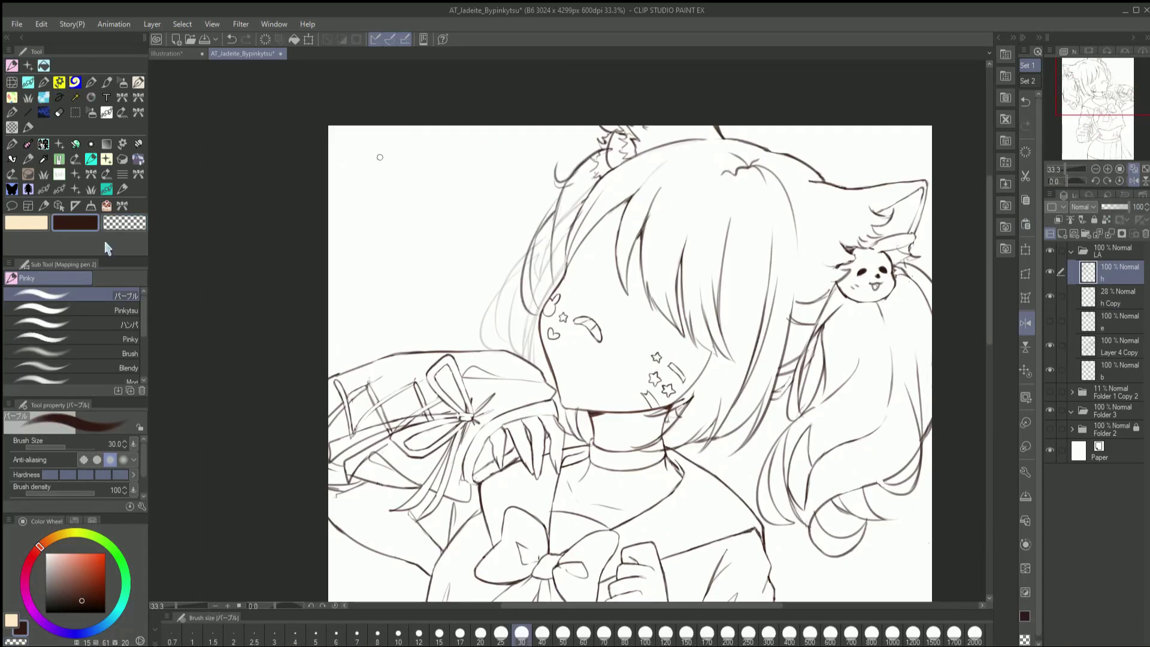
click(1112, 297)
key(ctrl+s)
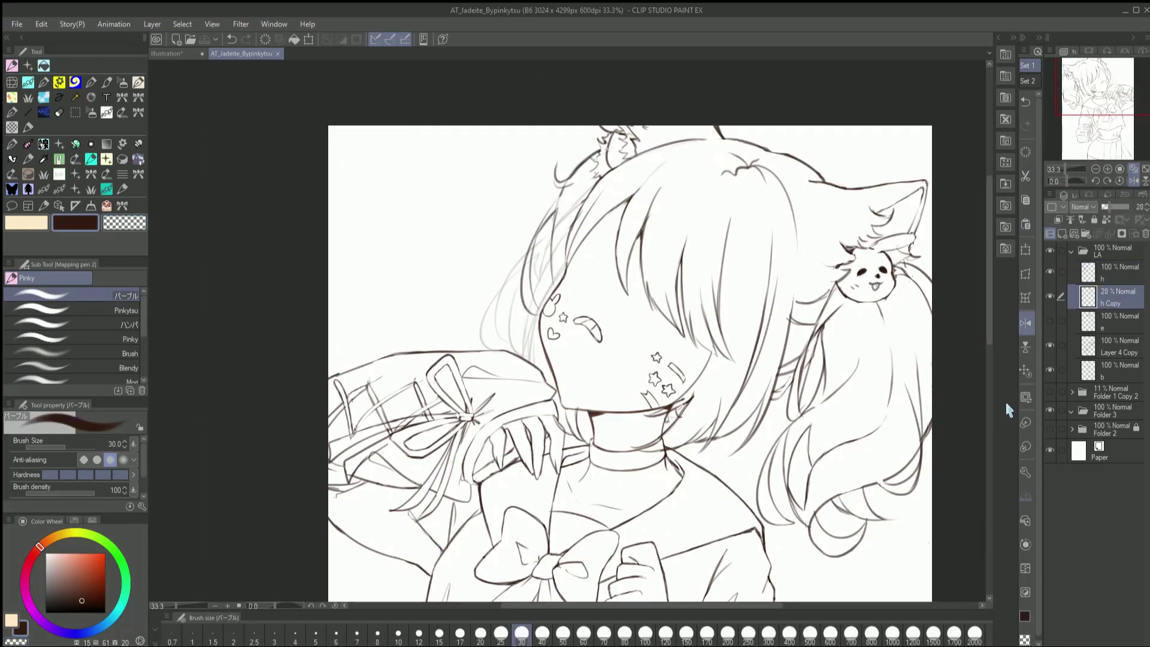
Redraw the far-side hair strands on layer h over the faded guide and clear the guide away
key(alt+])
key(c)
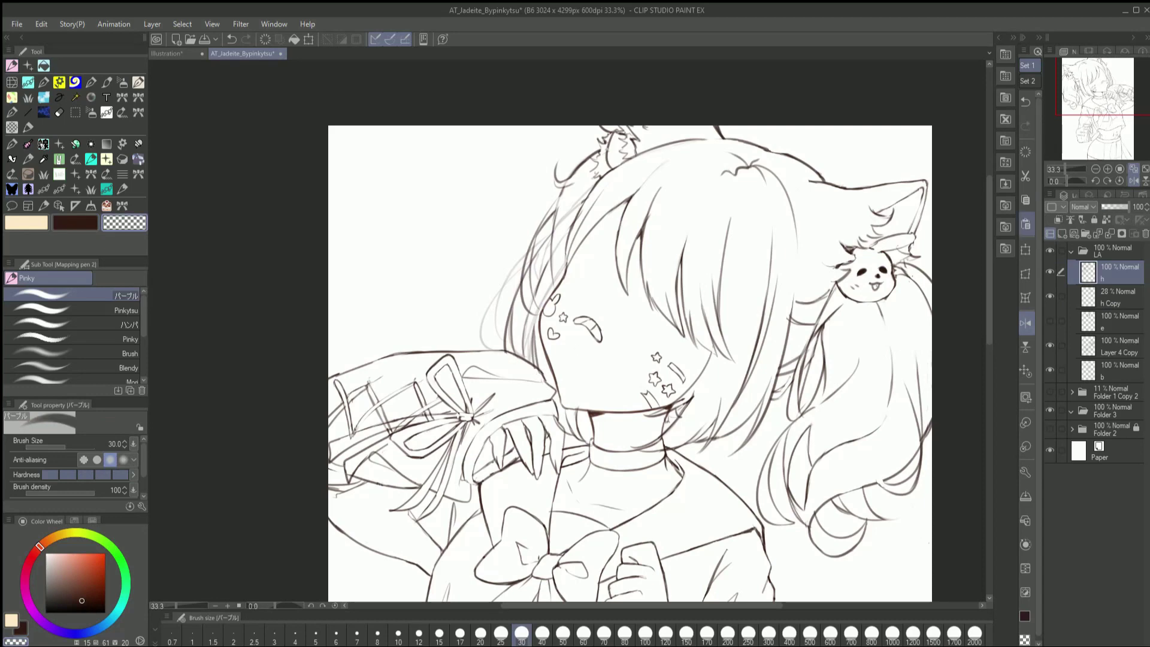
key(h)
key(c)
key(ctrl+e)
Show the facial features on layer e and merge Layer 4 Copy into layer b
click(1113, 346)
key(h)
key(c)
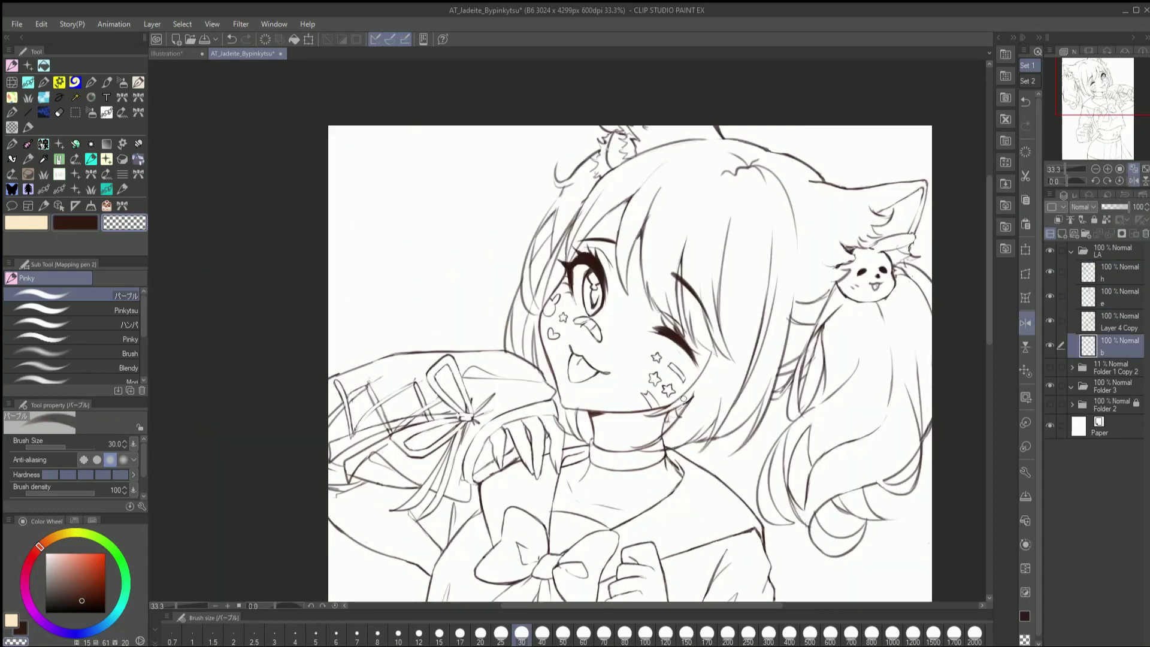
click(1110, 319)
key(ctrl+e)
key(c)
ctrl+shift+click(560, 430)
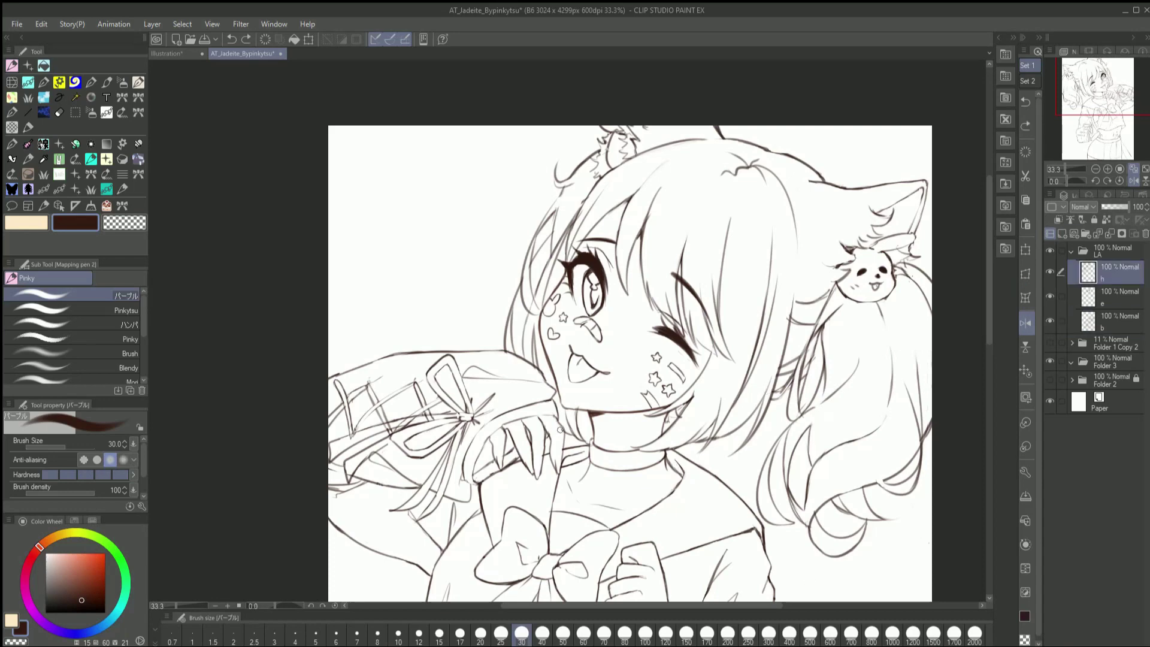
Touch up the hair strands behind the nape on layer h, alternating between ink and transparent colour
key(c)
key(c)
key(c)
key(c)
key(c)
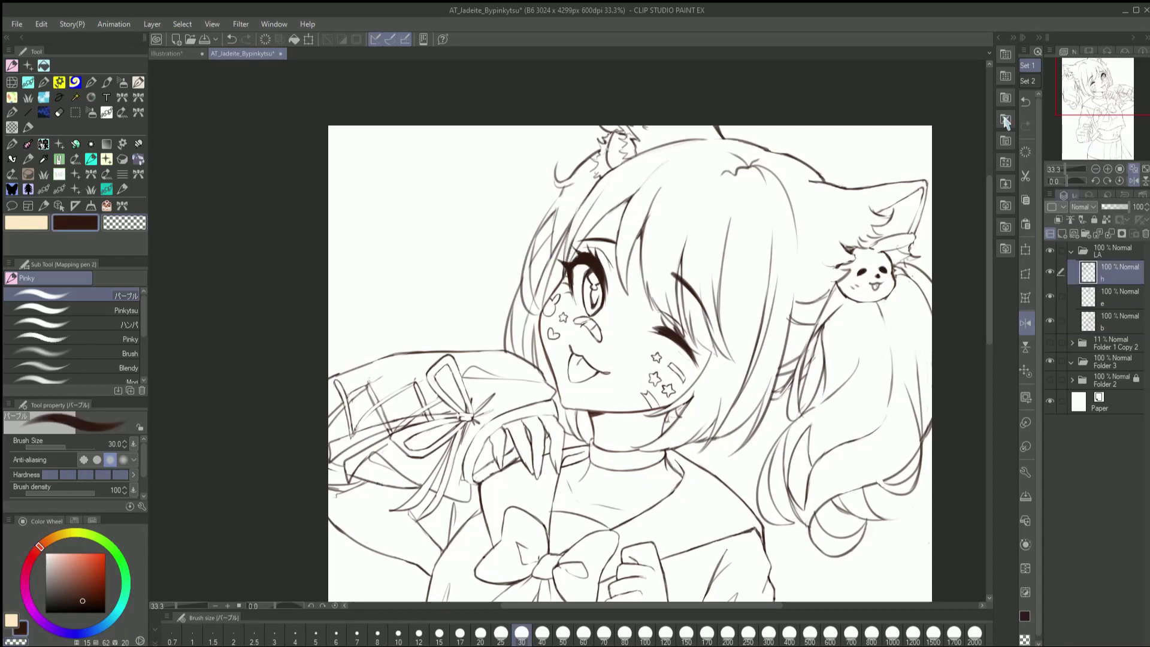
key(c)
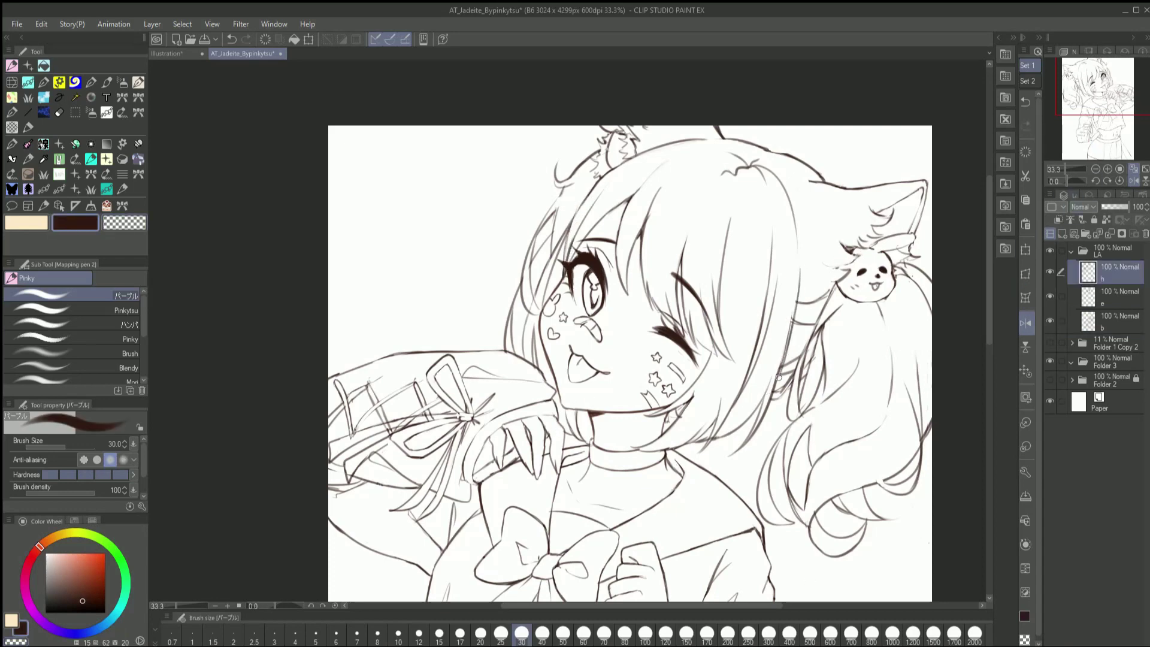
click(1134, 169)
key(ctrl+alt+c)
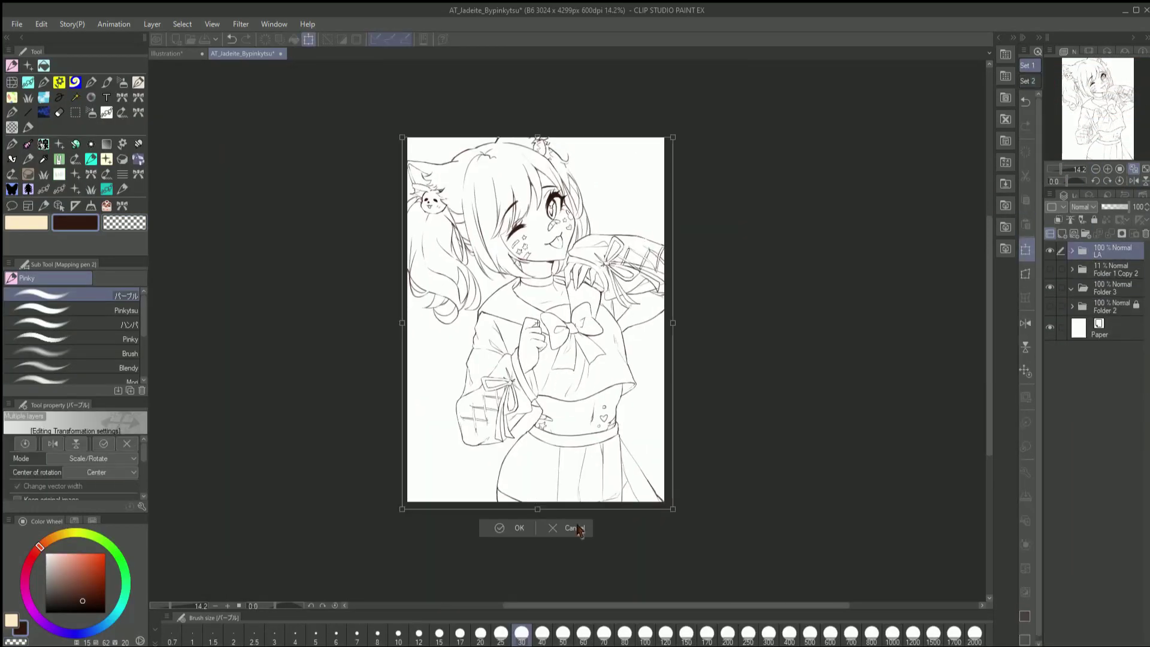
click(576, 528)
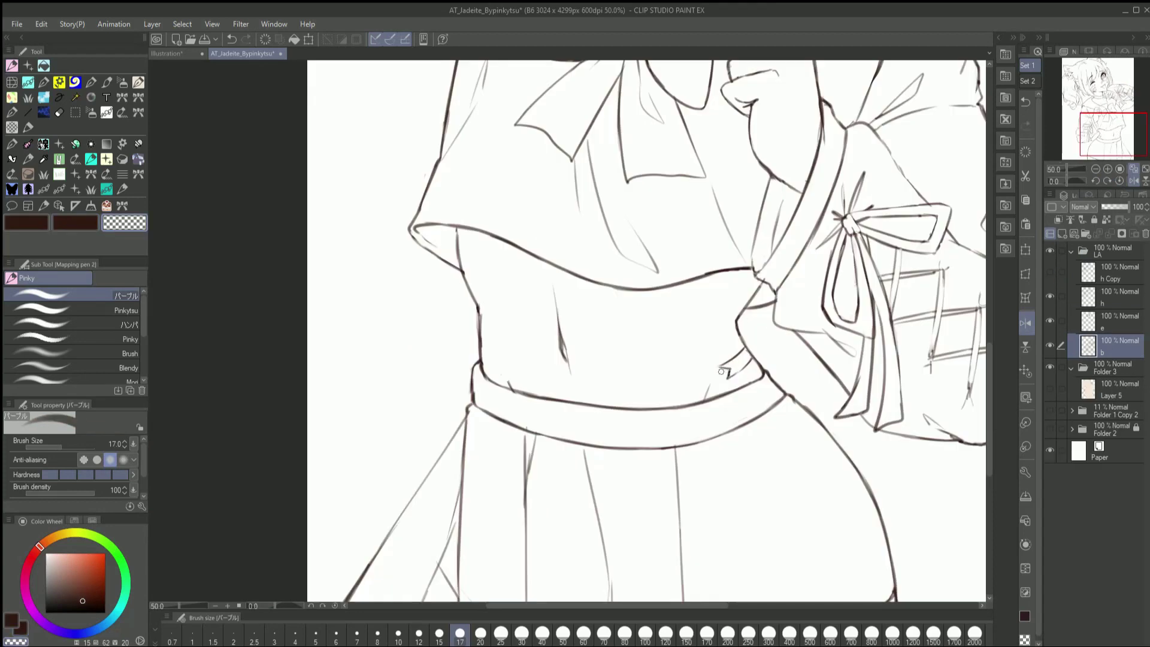
Draw small star and heart marks on the midriff and star, heart and bunny stickers on the cheeks
click(64, 222)
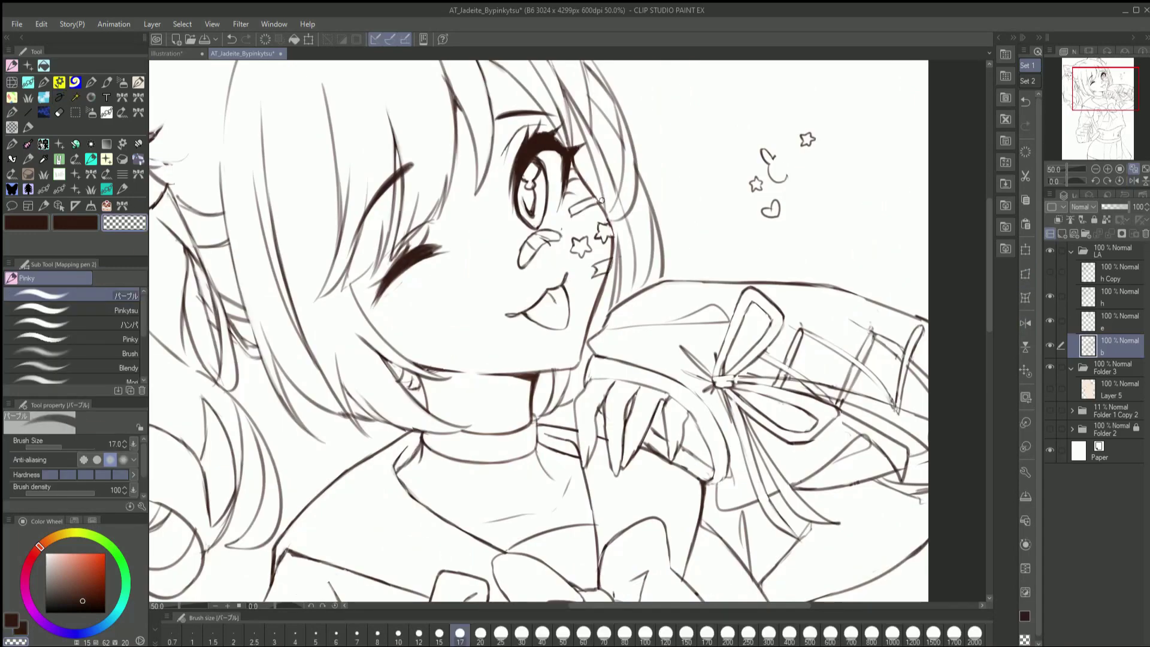
click(1025, 323)
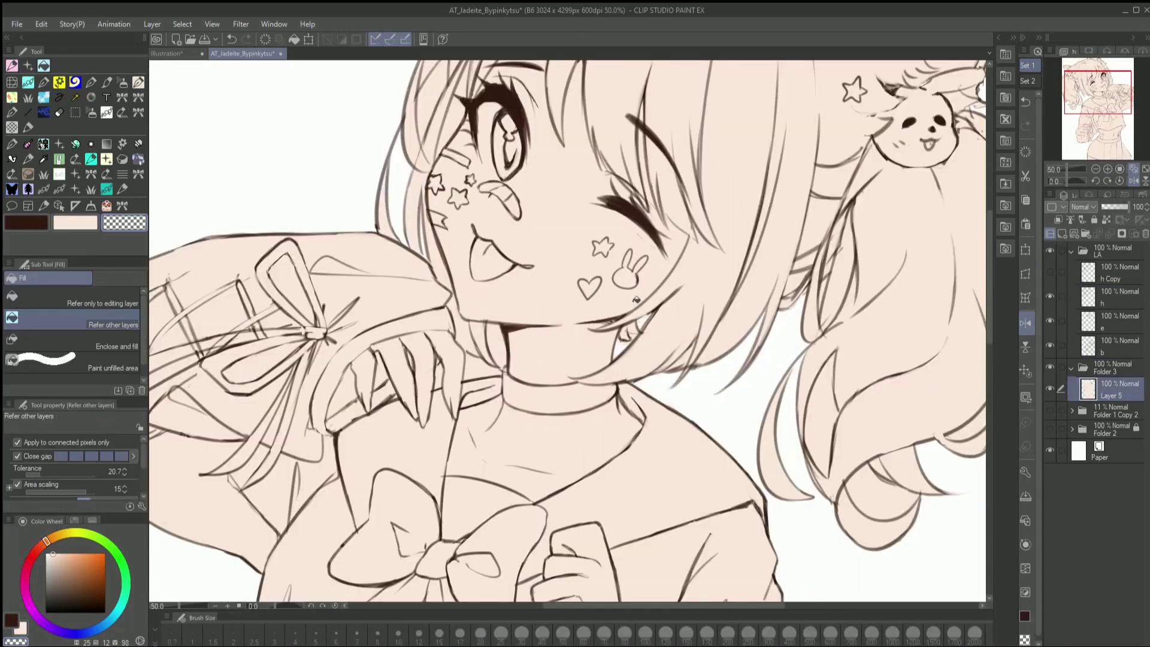
drag(1074, 84, 1074, 70)
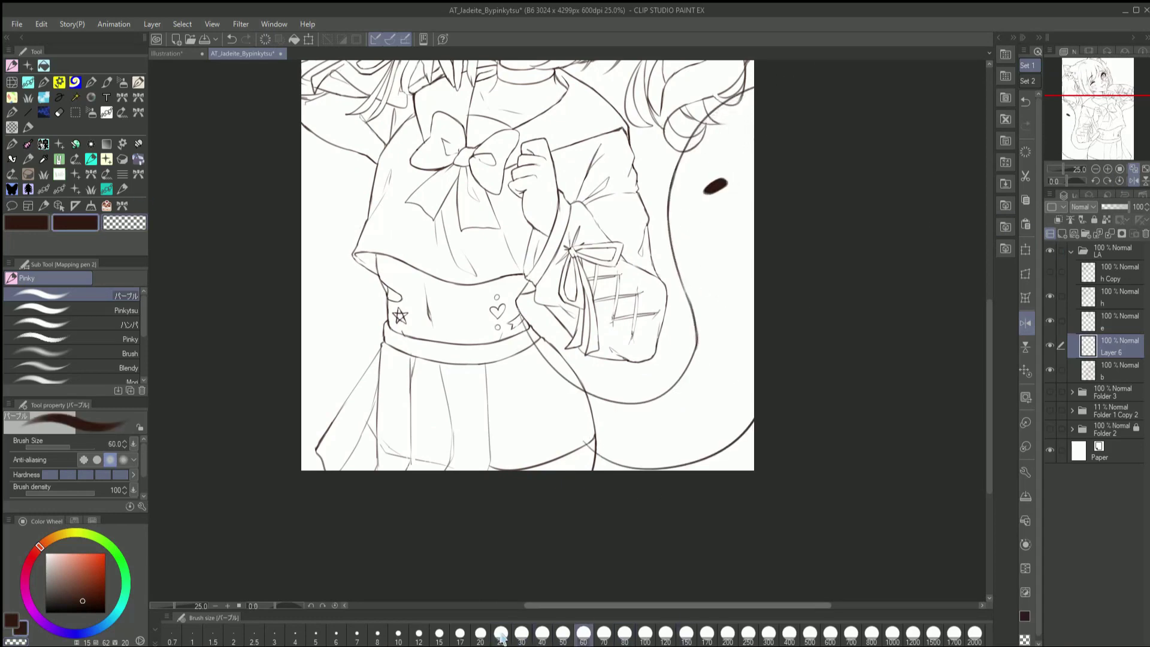
Ink the round companion creature's eyes, nose, mouth and whisker marks on Layer 6, adjusting the eye with Free Transform
click(501, 633)
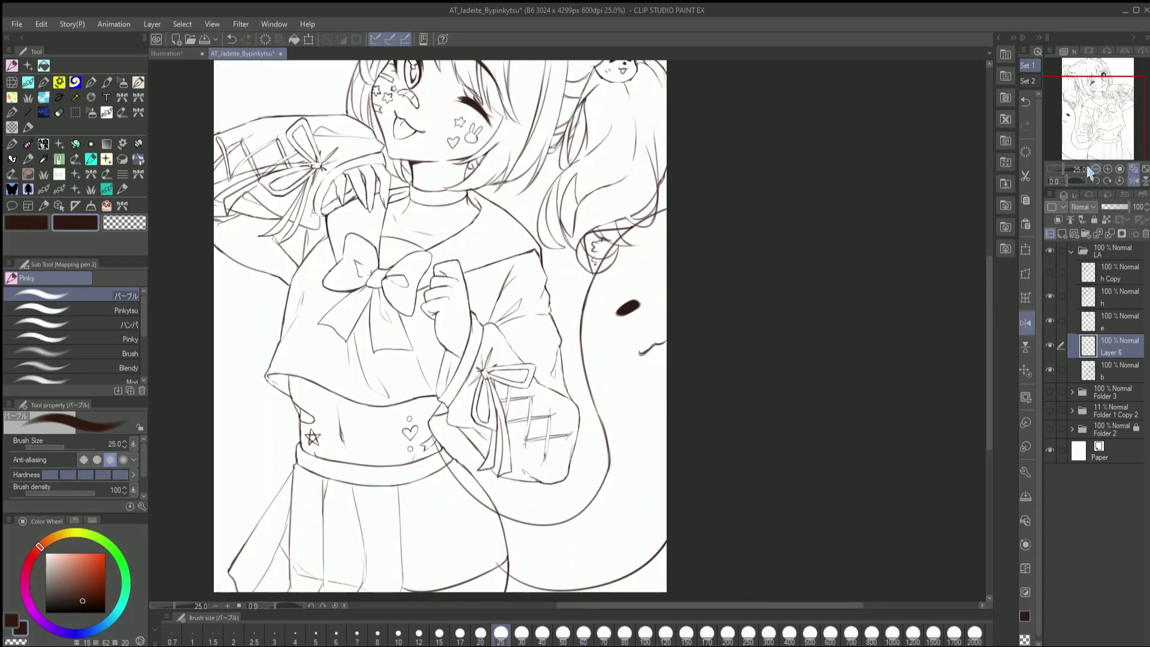
click(1095, 169)
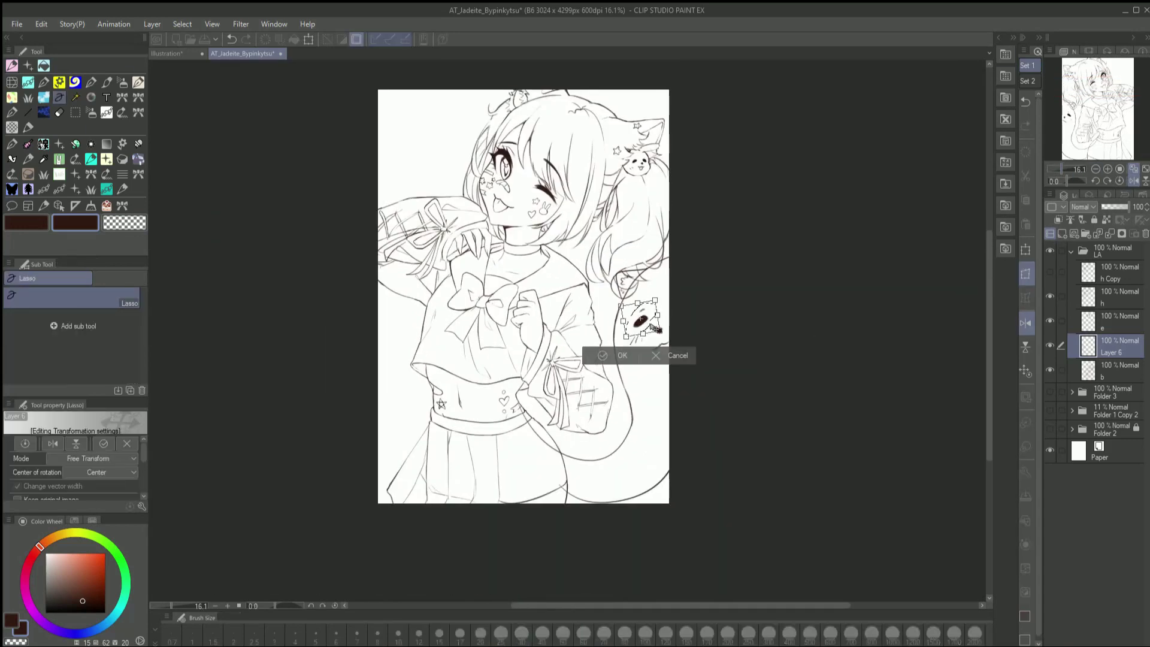
key(c)
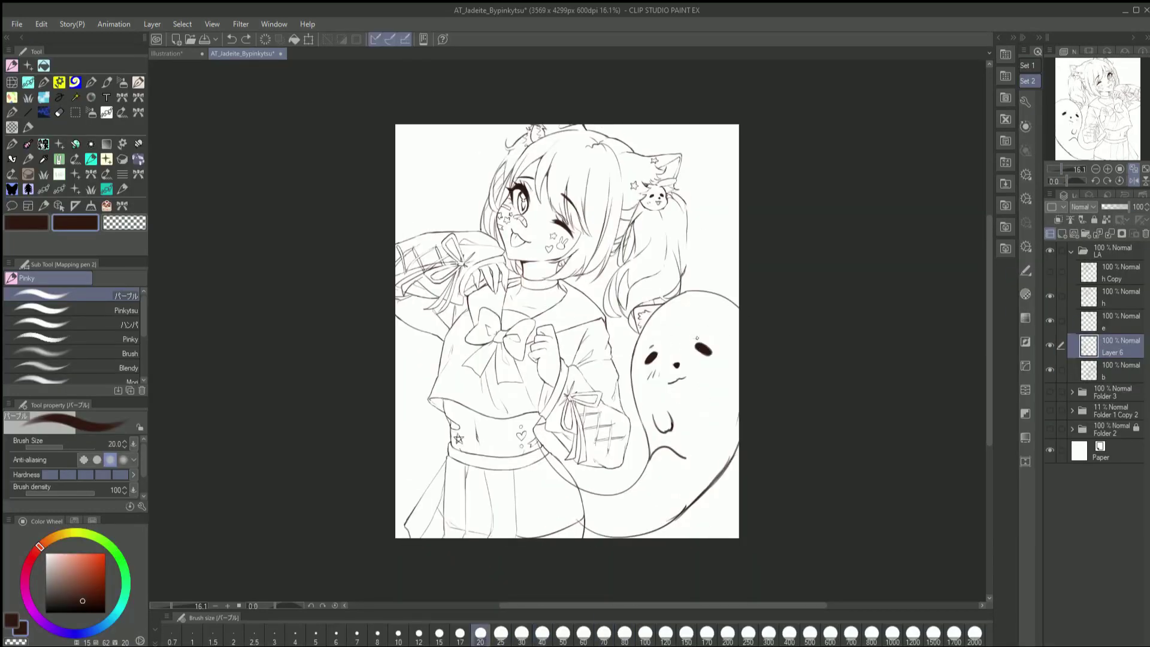
key(ctrl+z)
drag(663, 376, 677, 379)
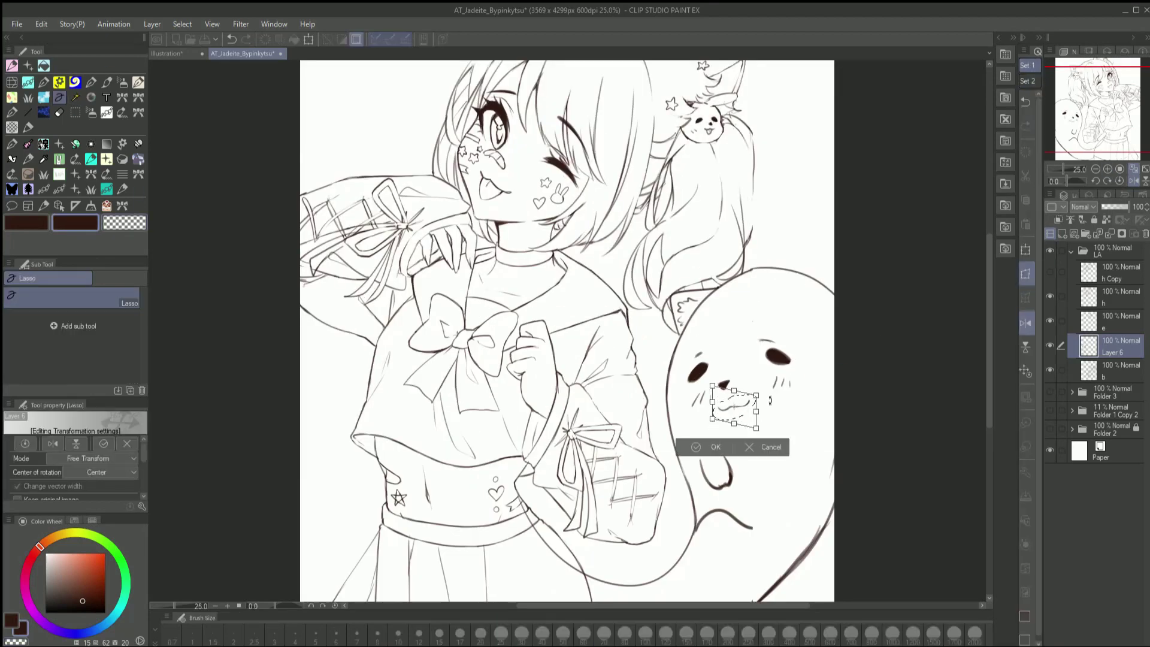
Reposition the creature's lassoed mouth with Free Transform and ink its two small paws and remaining ear
drag(807, 457, 808, 467)
key(c)
drag(710, 458, 730, 489)
key(ctrl+y)
key(ctrl+y)
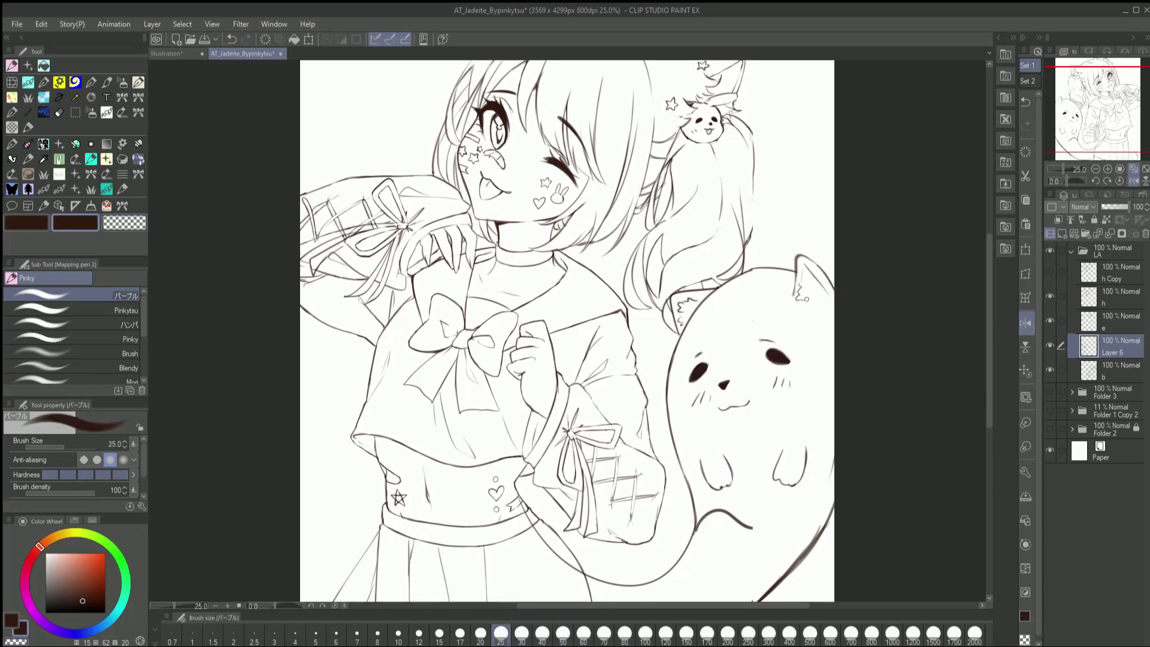
Ink the line separating the creature's body from its tail at size 50 and clean up the tail's thick edge
key(bracketright)
drag(807, 559, 832, 353)
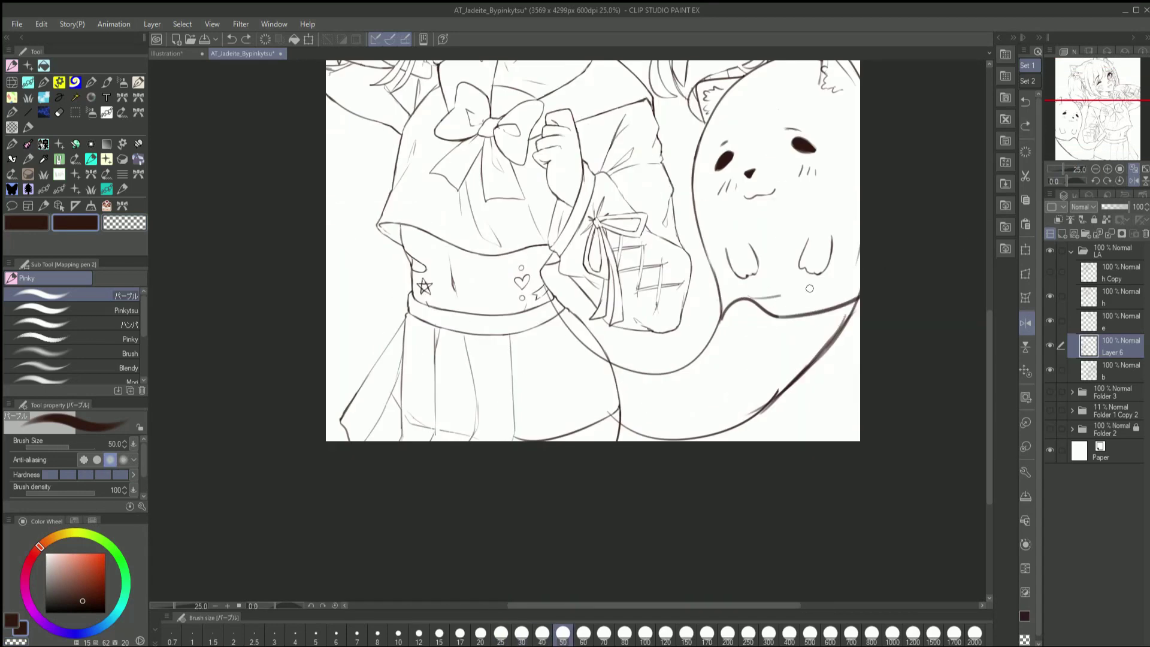
key(c)
drag(752, 415, 794, 372)
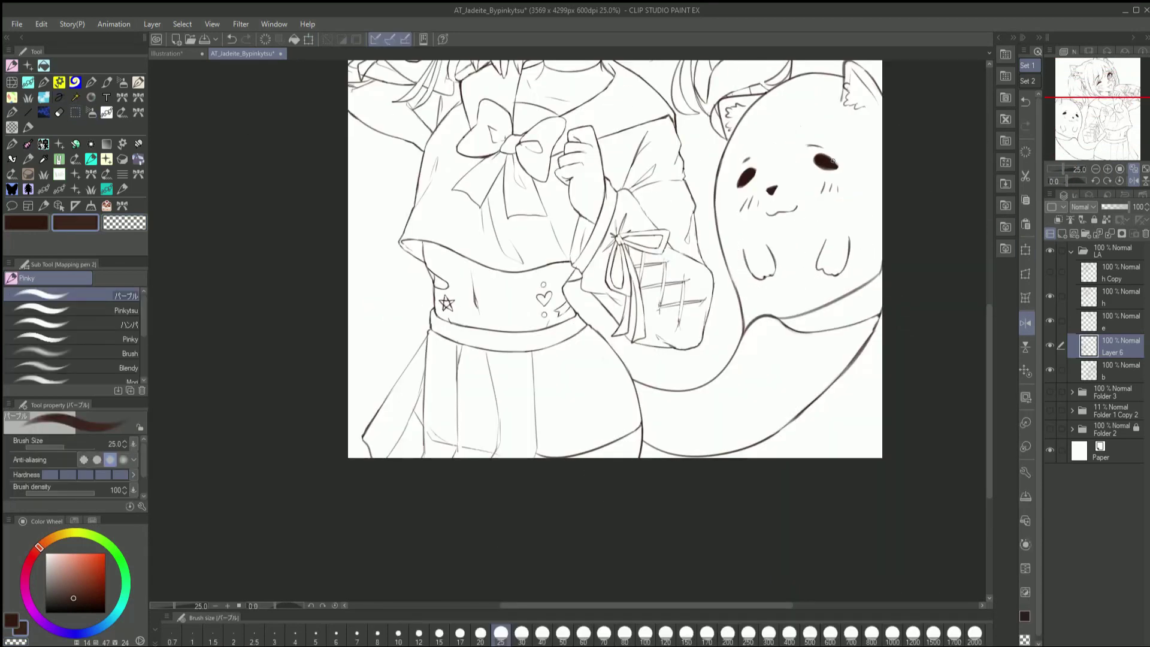
Give the creature an open mouth, adjust its lassoed face with Free Transform, and add small paw-print marks
alt+click(833, 160)
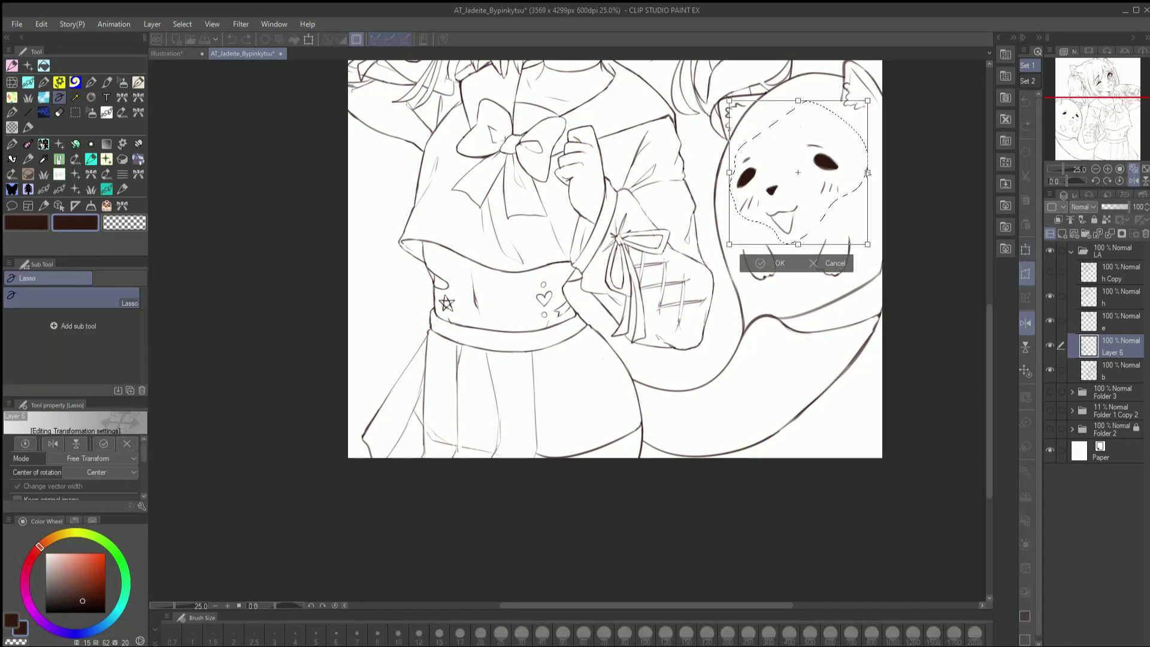
key(ctrl+y)
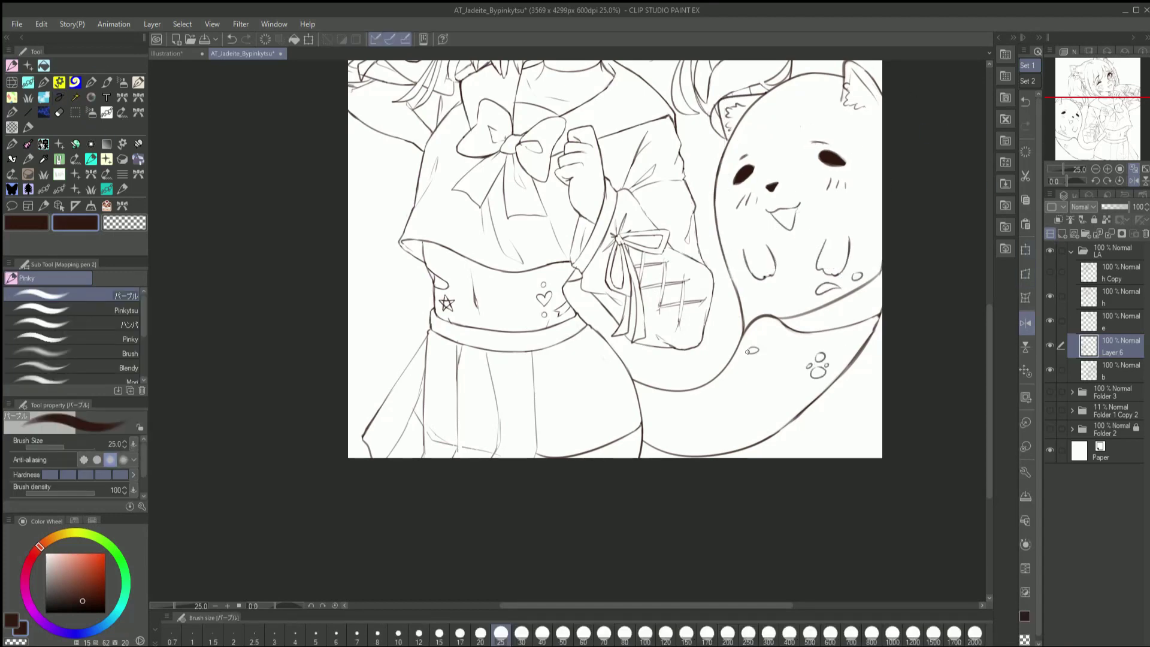
scroll(569, 317, up, 1)
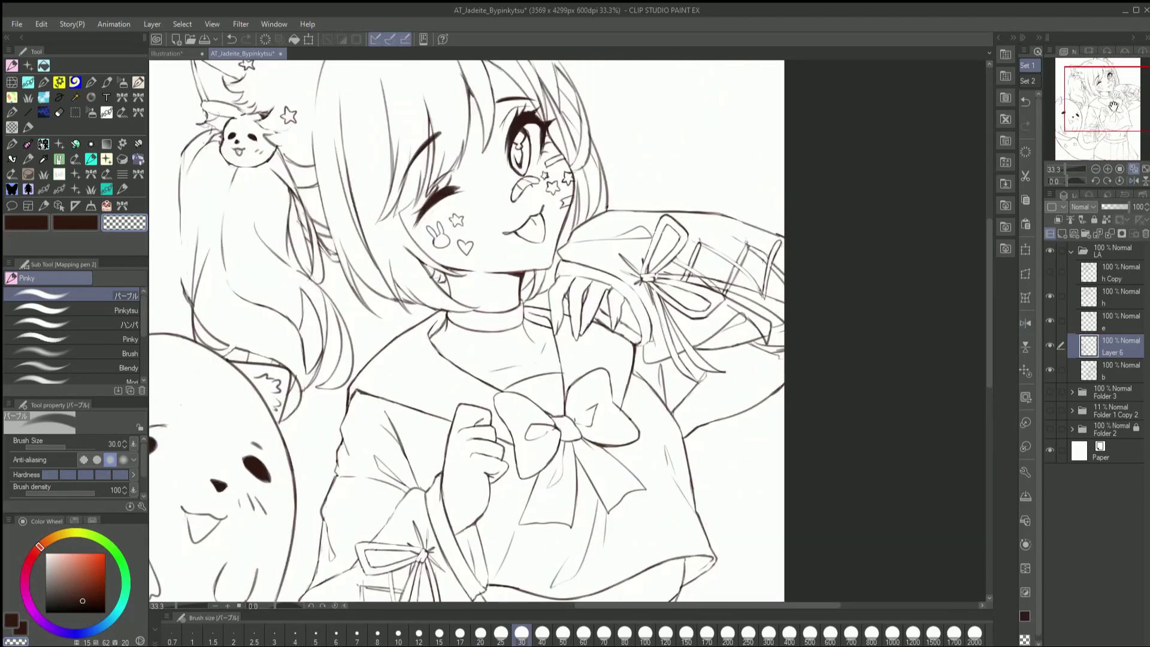
Ink crossed and parallel hair clips on the bangs on layer b over the faint sketch
drag(589, 68, 708, 127)
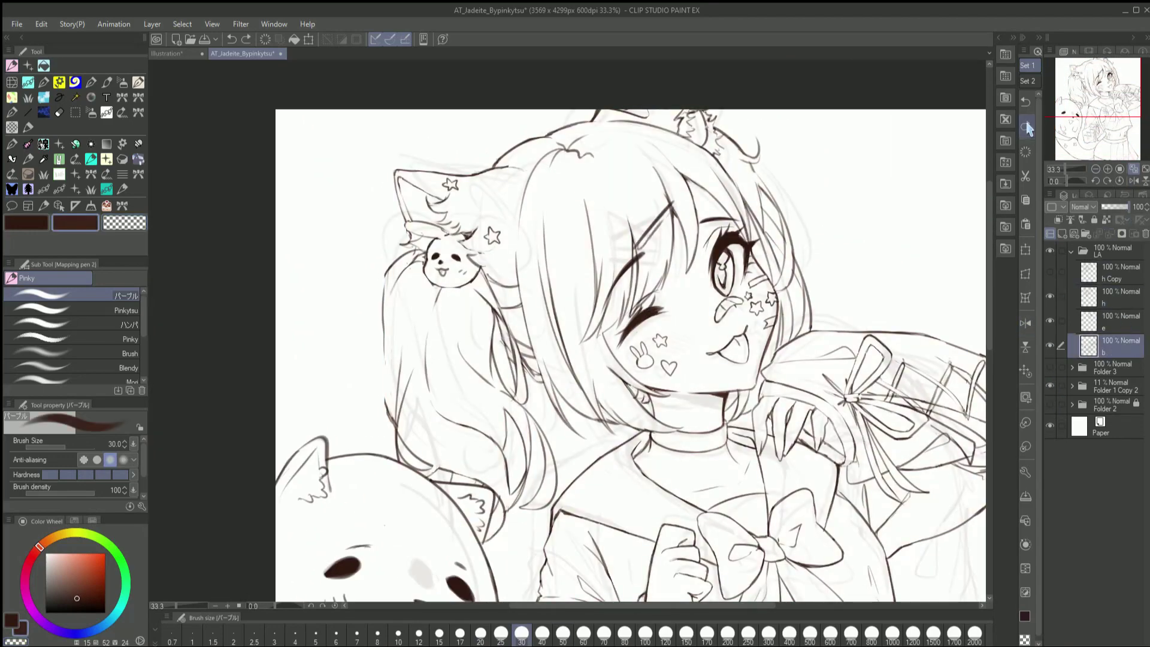
click(1026, 128)
click(1026, 128)
click(1027, 128)
click(1026, 128)
key(ctrl+z)
key(ctrl+z)
key(ctrl+z)
key(ctrl+plus)
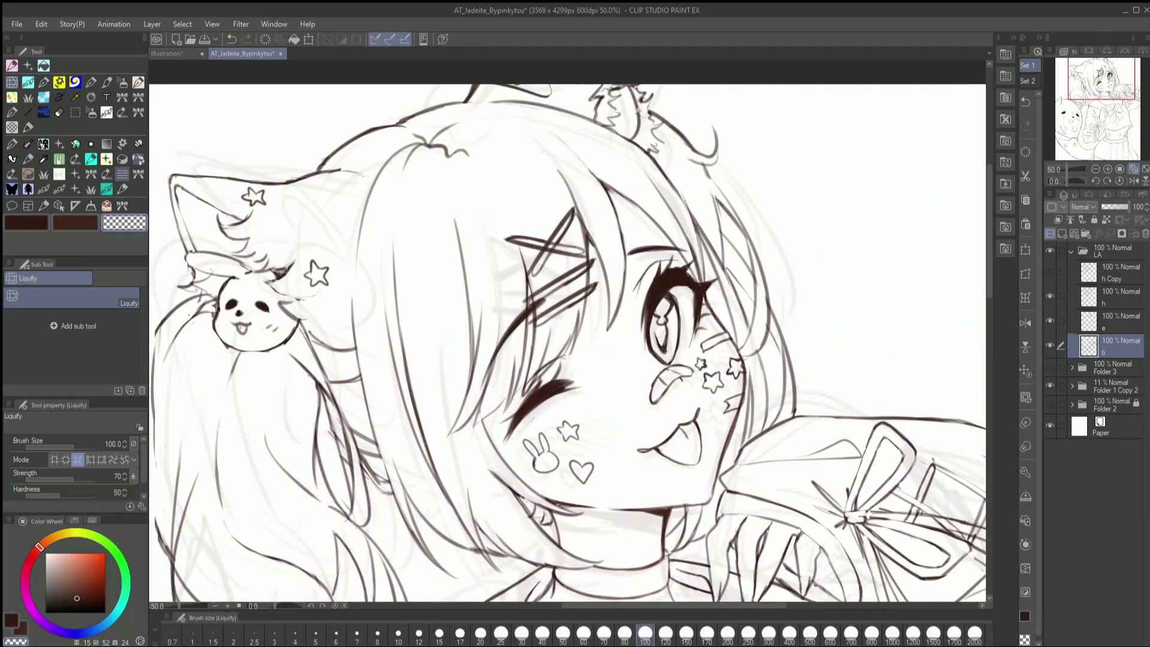
Refine the outlines of the hair clips with the pen at size 25 and save the illustration
key(p)
drag(572, 208, 530, 273)
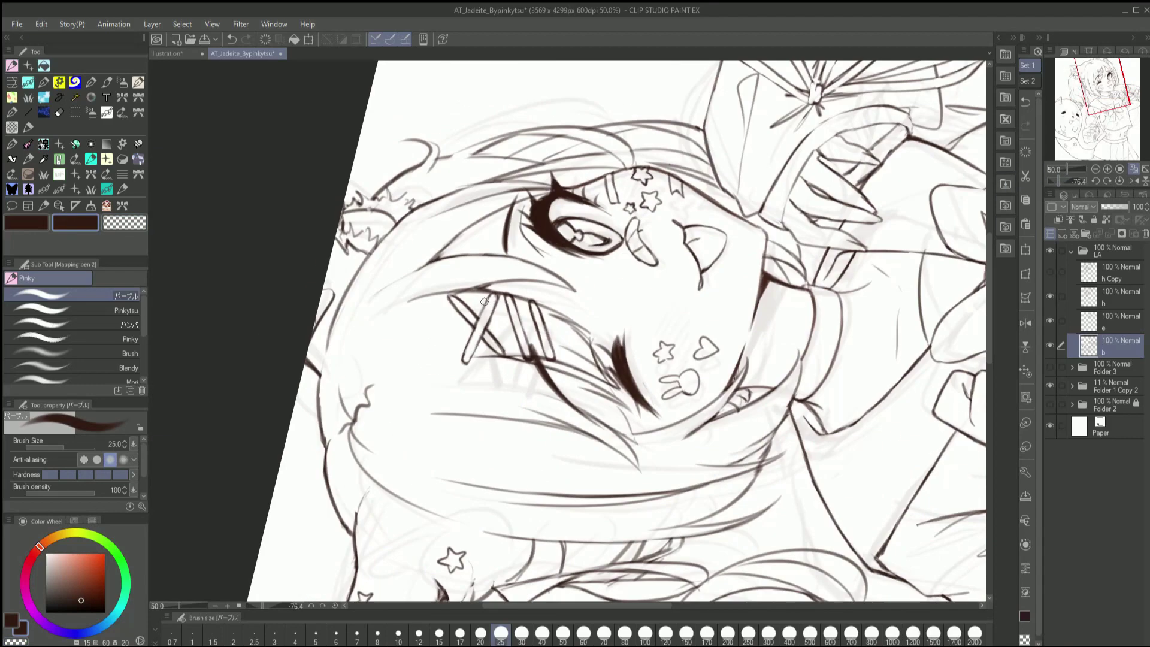
key(ctrl+s)
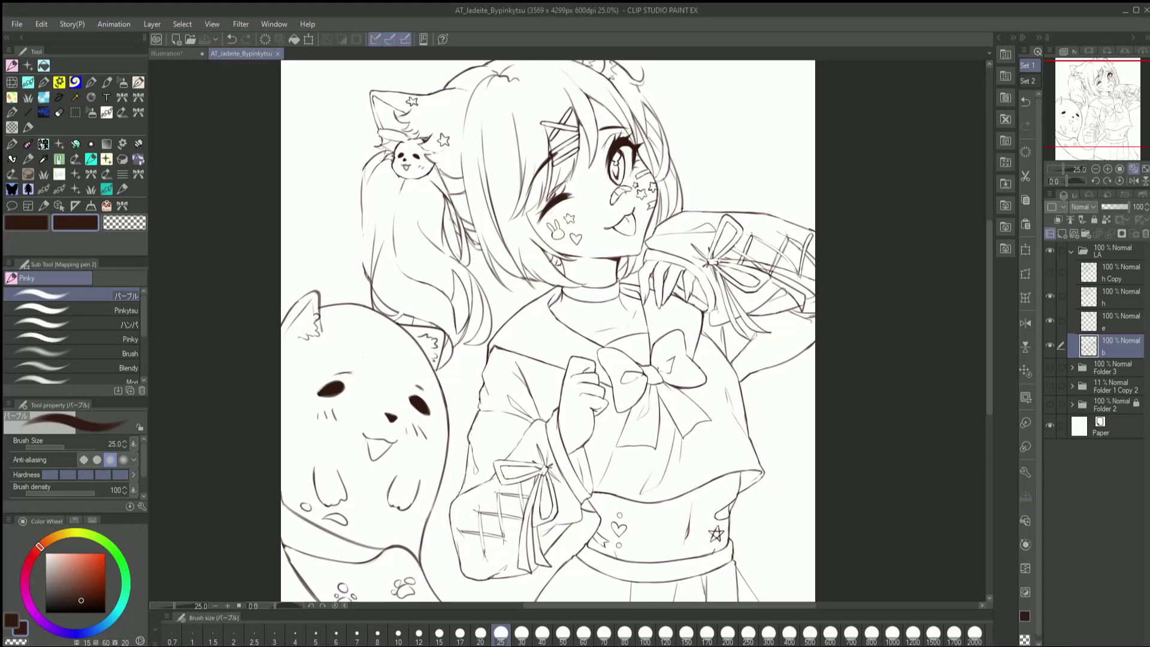
Clean up the outer outline of the ponytail on hair layer h with the transparent pen at sizes 40 and 30
key(ctrl+plus)
key(h)
click(1113, 296)
key(h)
key(bracketleft)
key(bracketleft)
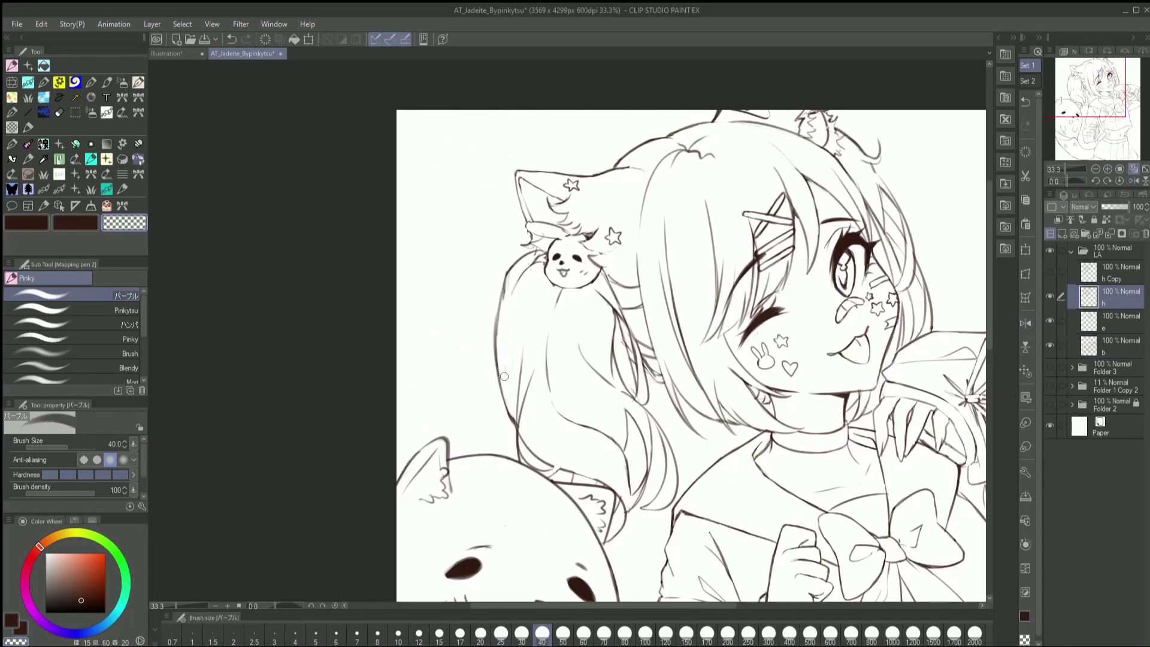
key(c)
key(bracketright)
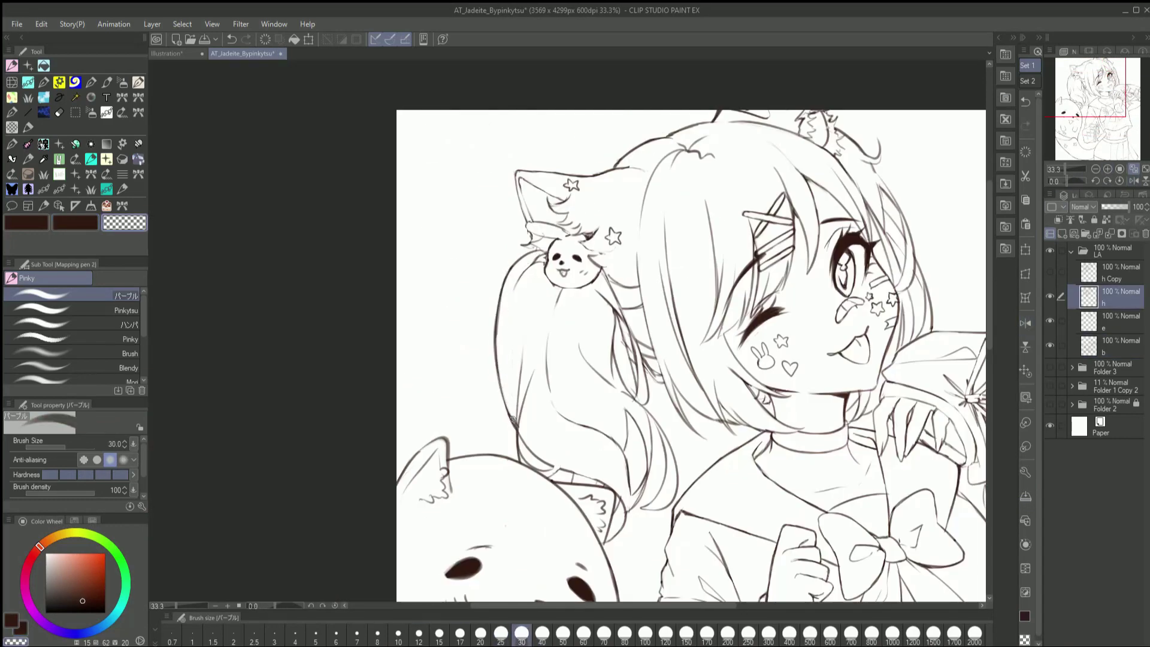
Clean up the raised sleeve's lacing and bow ribbons on layer b, and pick a darker brown for the pen at size 17
click(1024, 497)
key(h)
scroll(598, 328, up, 5)
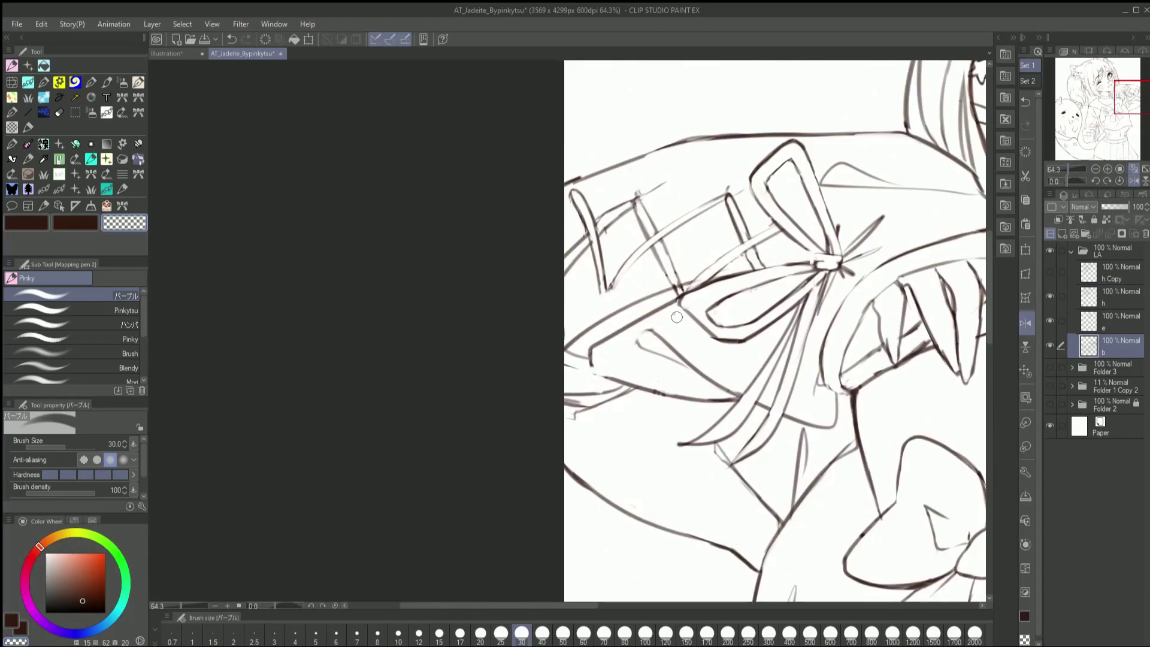
drag(589, 327, 541, 339)
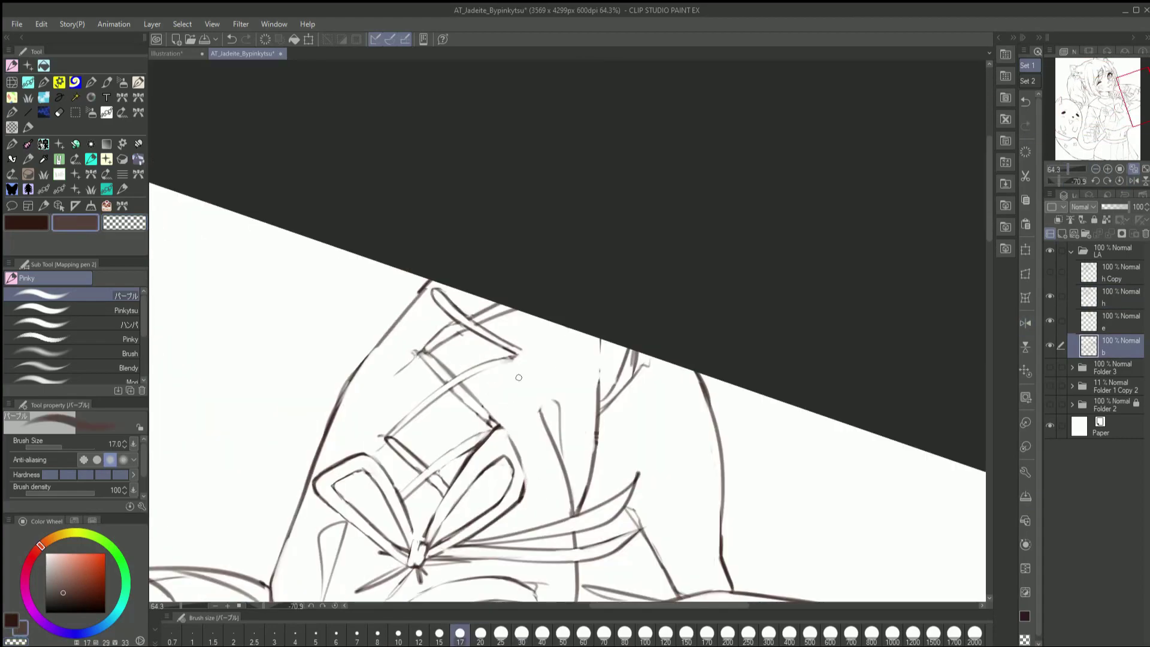
alt+click(523, 495)
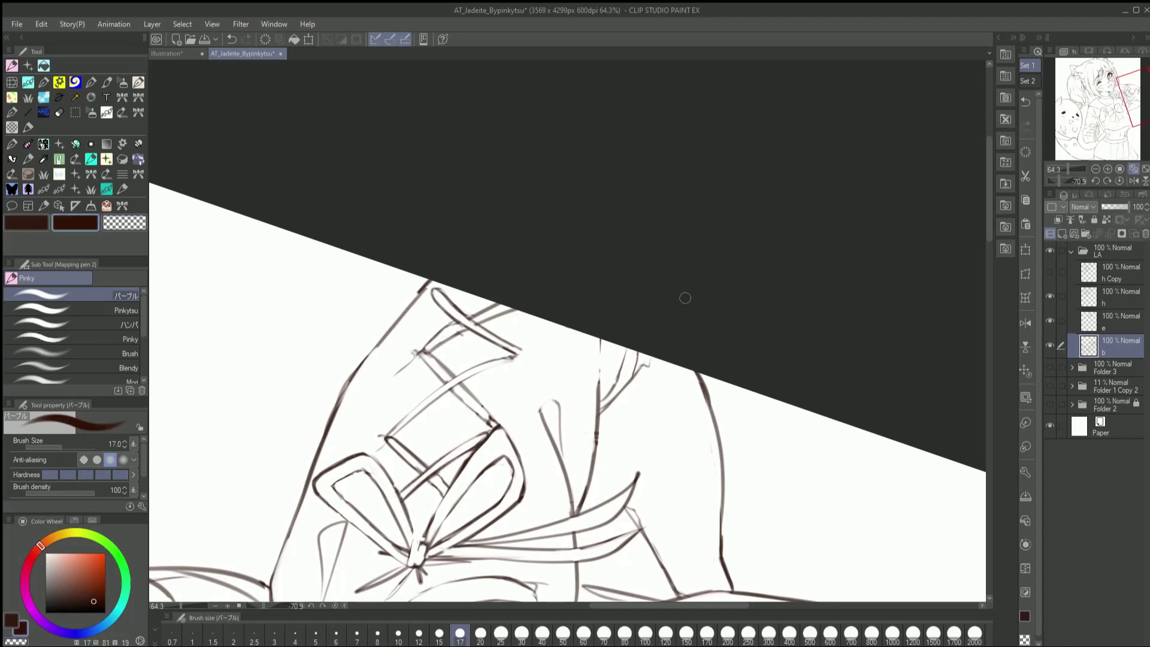
drag(93, 600, 95, 604)
Remove the hidden h Copy layer and clean up the hair lines on layer h with the transparent pen at size 17
key(ctrl+0)
scroll(1085, 123, up, 3)
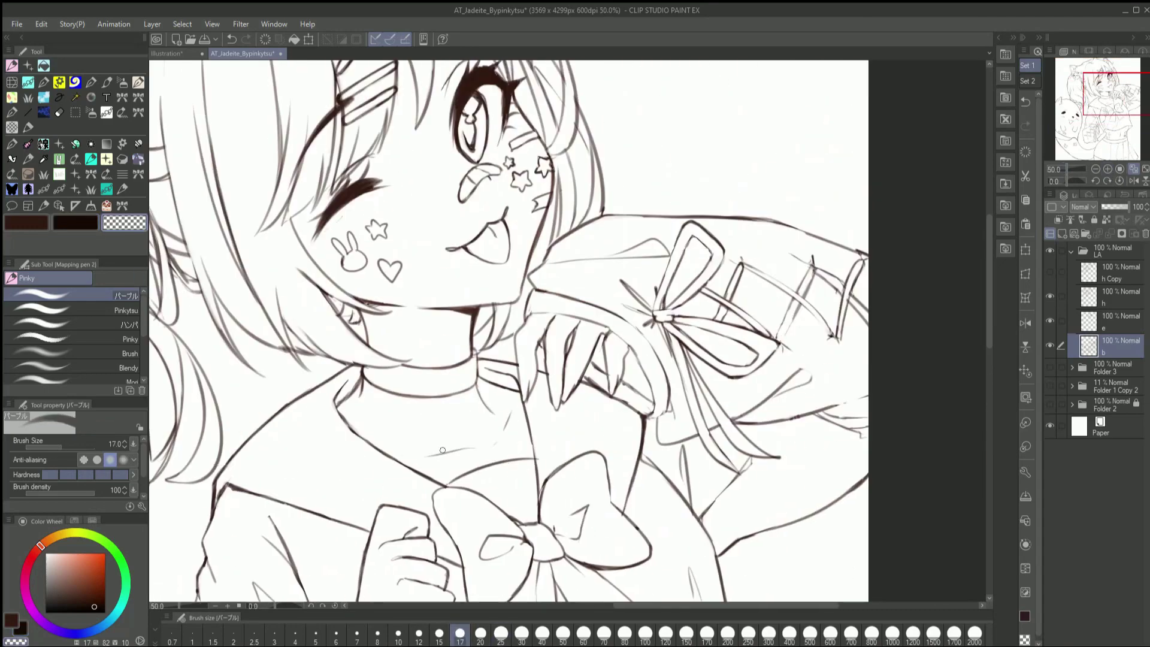
scroll(1085, 123, down, 5)
scroll(1085, 123, up, 3)
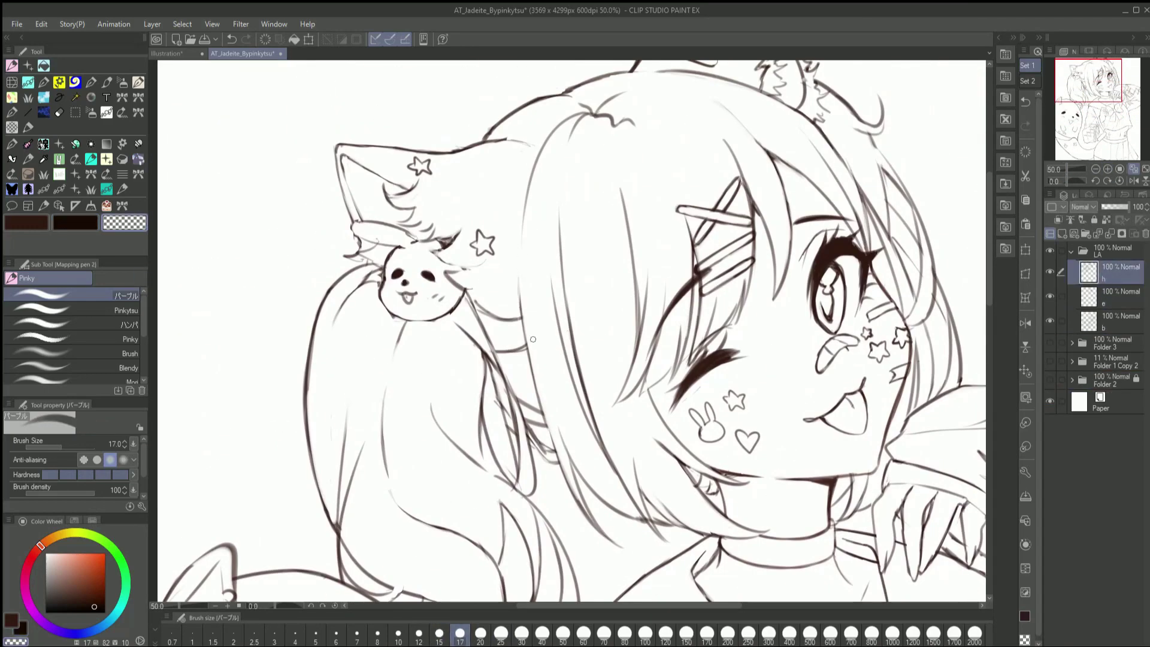
scroll(1097, 116, down, 3)
key(h)
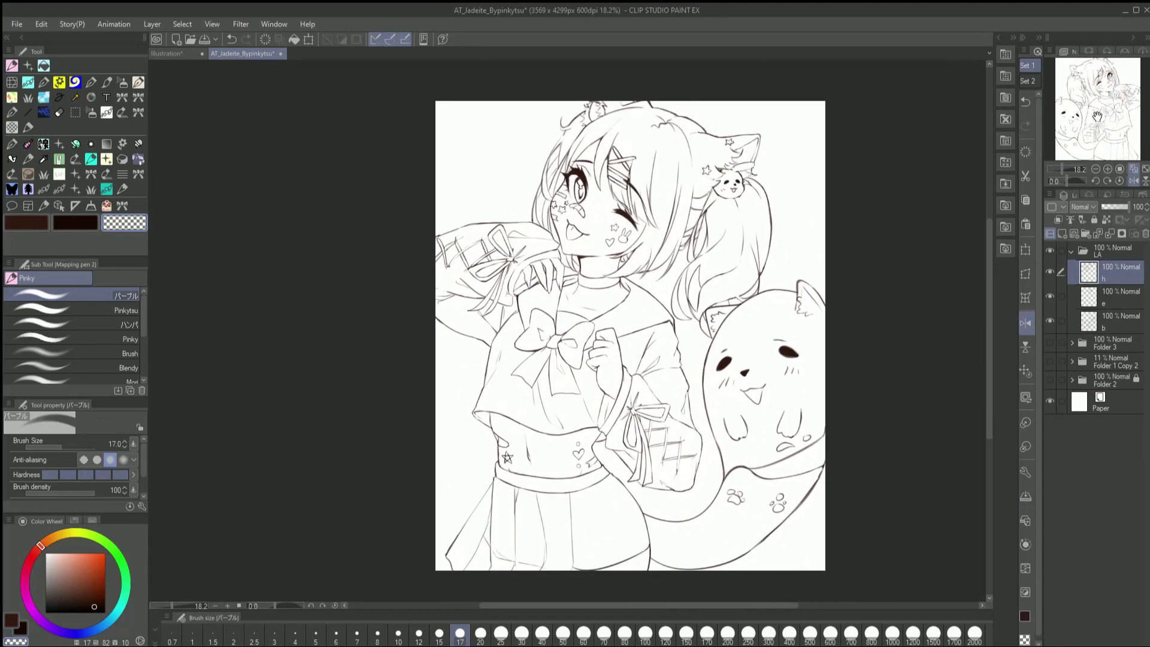
Lasso the hair clips on layer b and adjust their placement with Free Transform
scroll(1127, 80, up, 3)
click(1113, 320)
drag(706, 129, 749, 179)
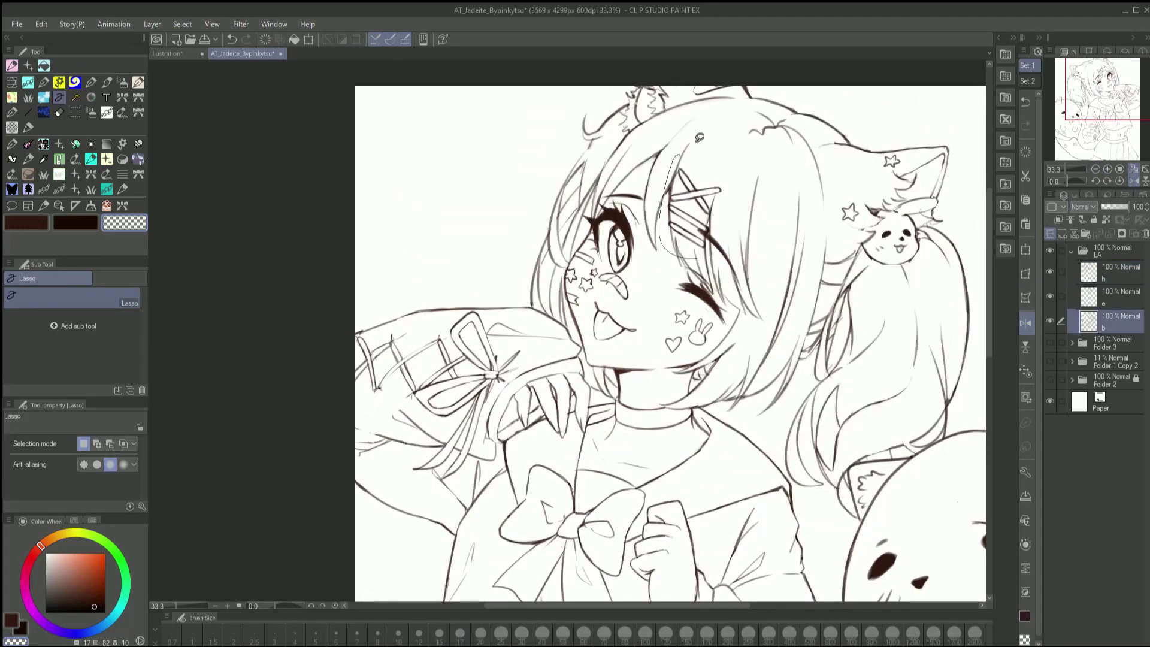
key(ctrl+t)
key(Return)
key(ctrl+t)
key(Return)
Lasso the winking eye on layer e and adjust it with Free Transform
key(alt+bracketright)
drag(741, 295, 738, 299)
key(ctrl+t)
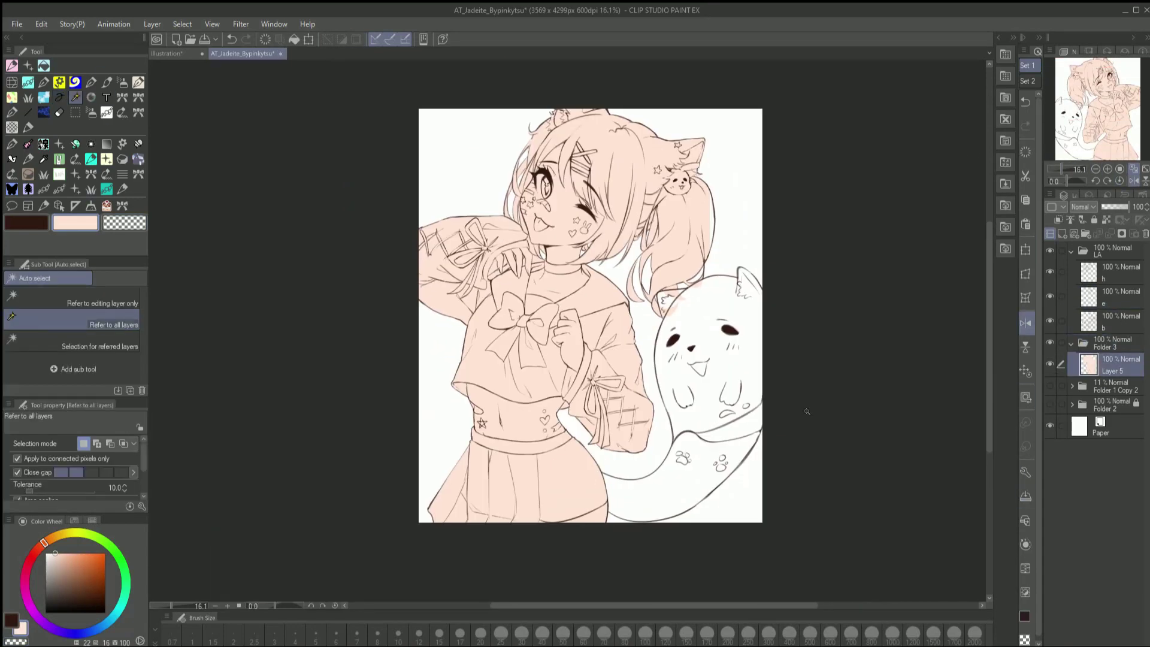
Fill the seal mascot and the remaining gaps inside the line art with the light peach base colour
click(474, 521)
key(ctrl+d)
key(p)
scroll(511, 596, up, 2)
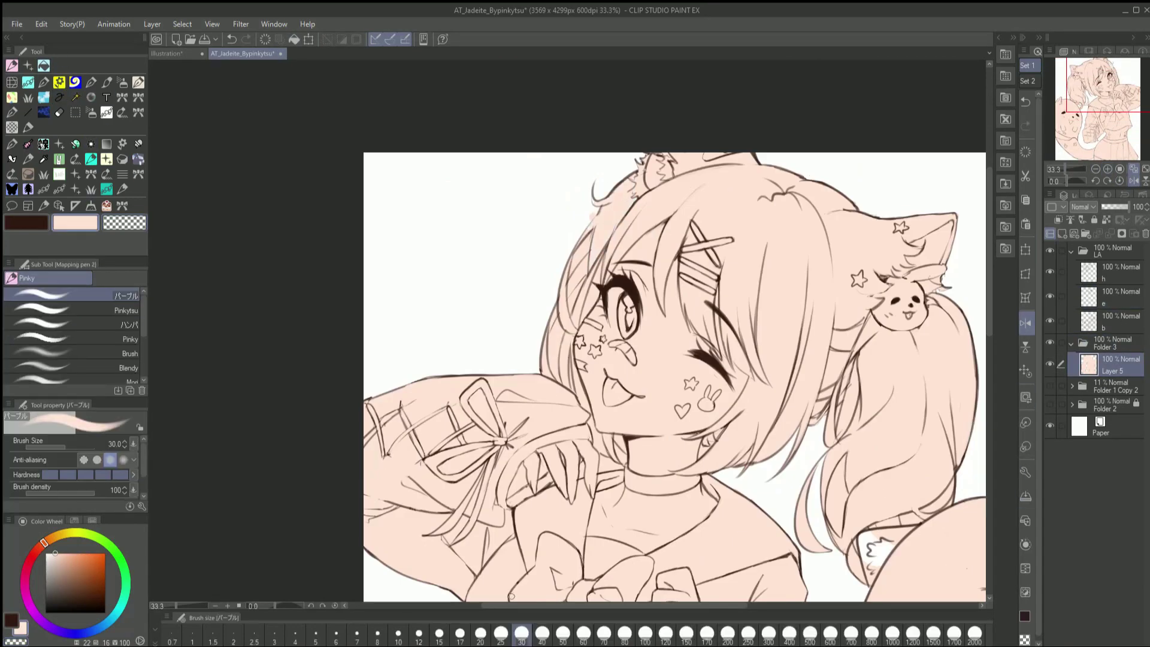
key(g)
mouse_move(1102, 123)
mouse_down()
mouse_move(1103, 144)
mouse_move(1103, 116)
mouse_up()
key(c)
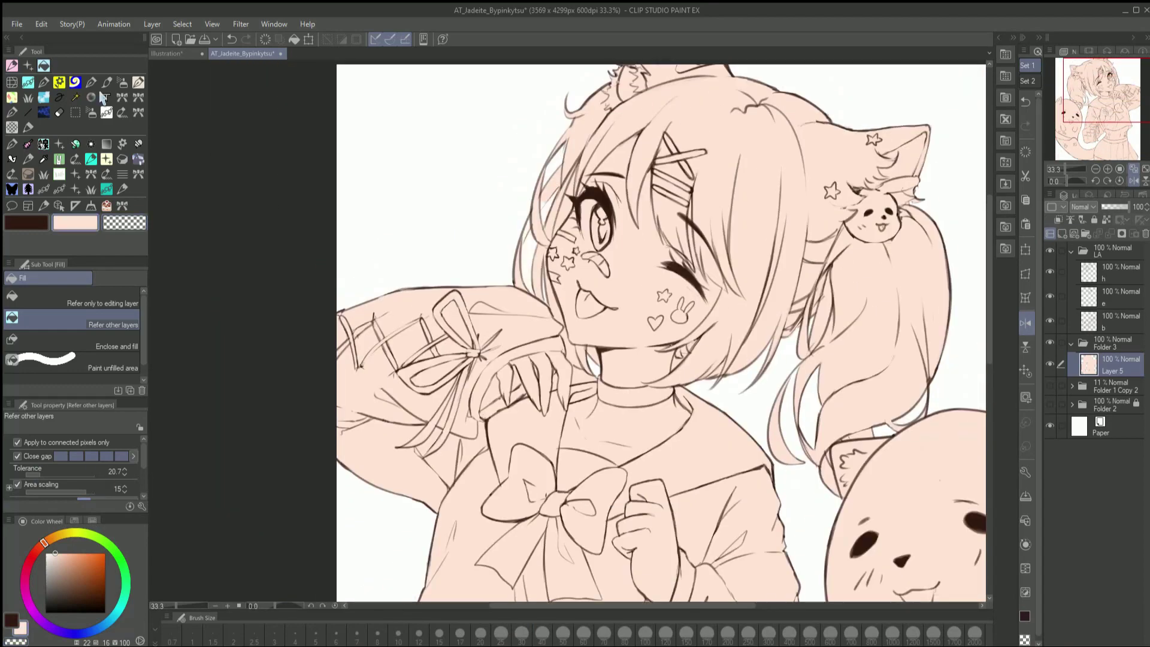
Shade the fringe, face contour and neck in salmon pink with the パープル mapping pen
key(p)
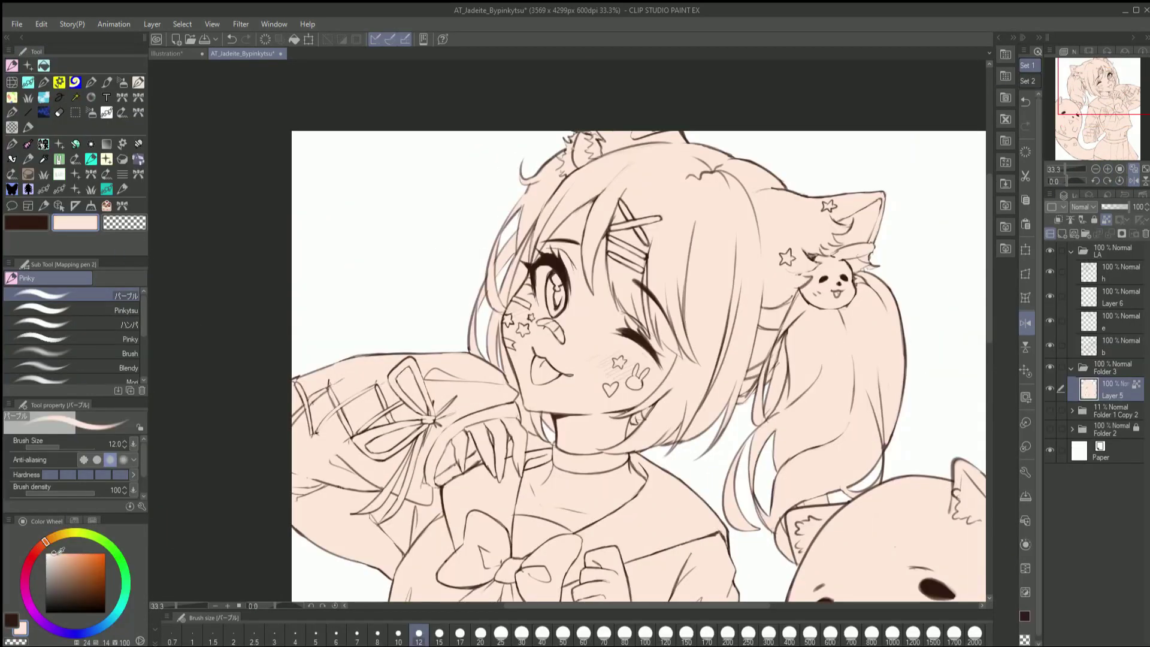
drag(659, 223, 725, 302)
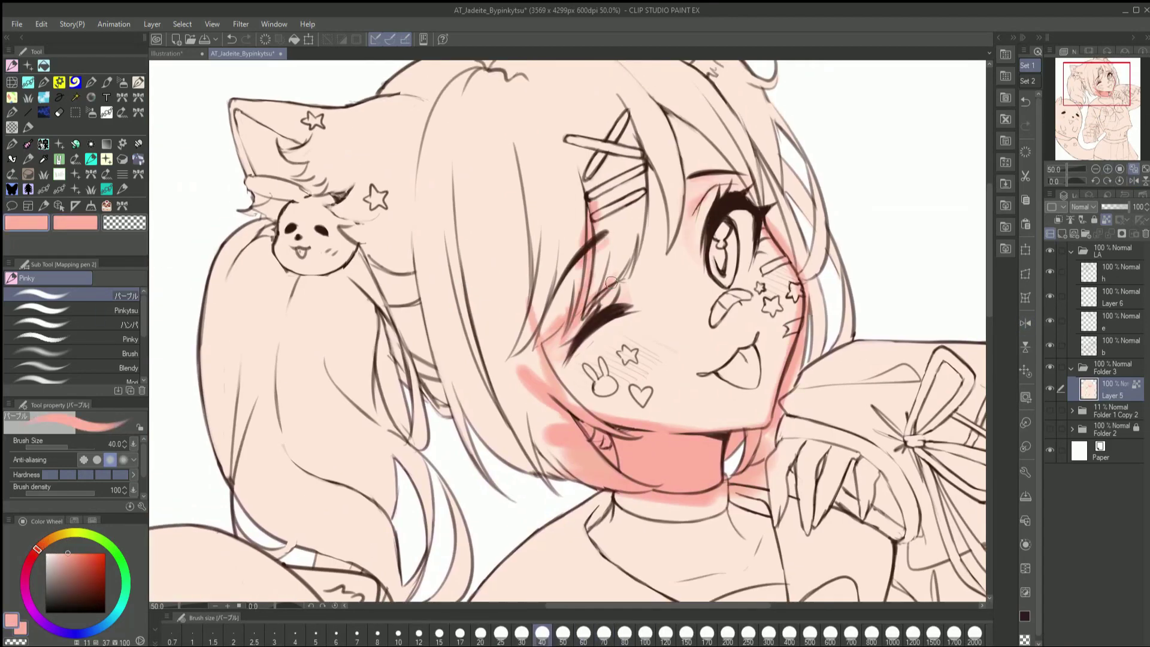
key(h)
key(h)
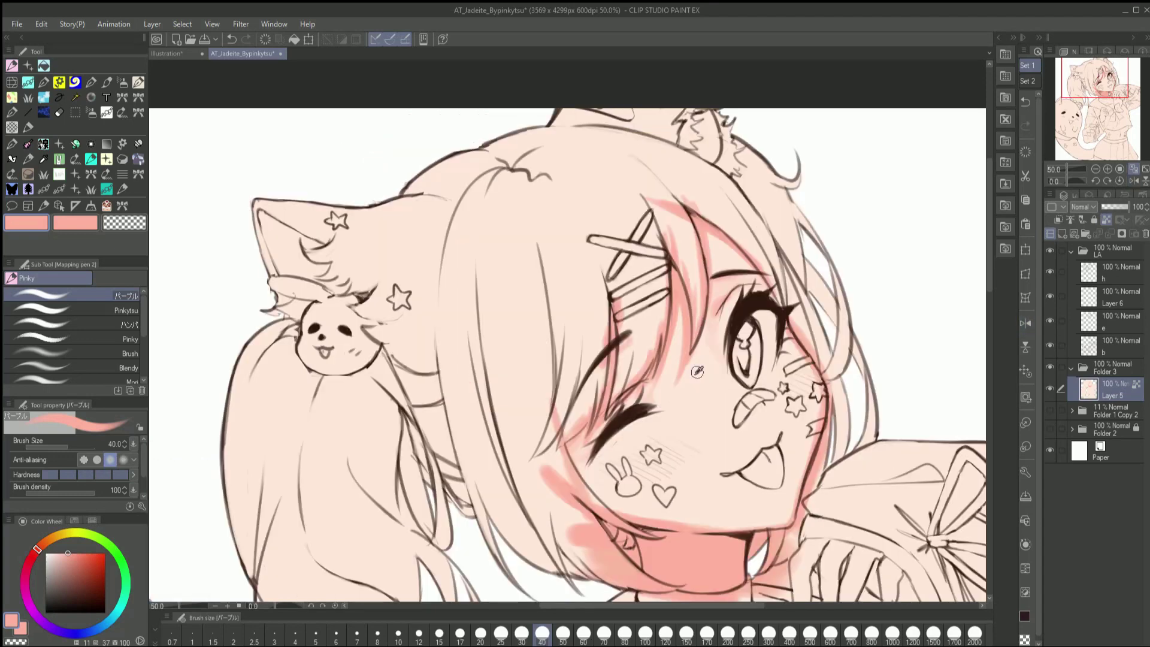
key(bracketleft)
key(bracketleft)
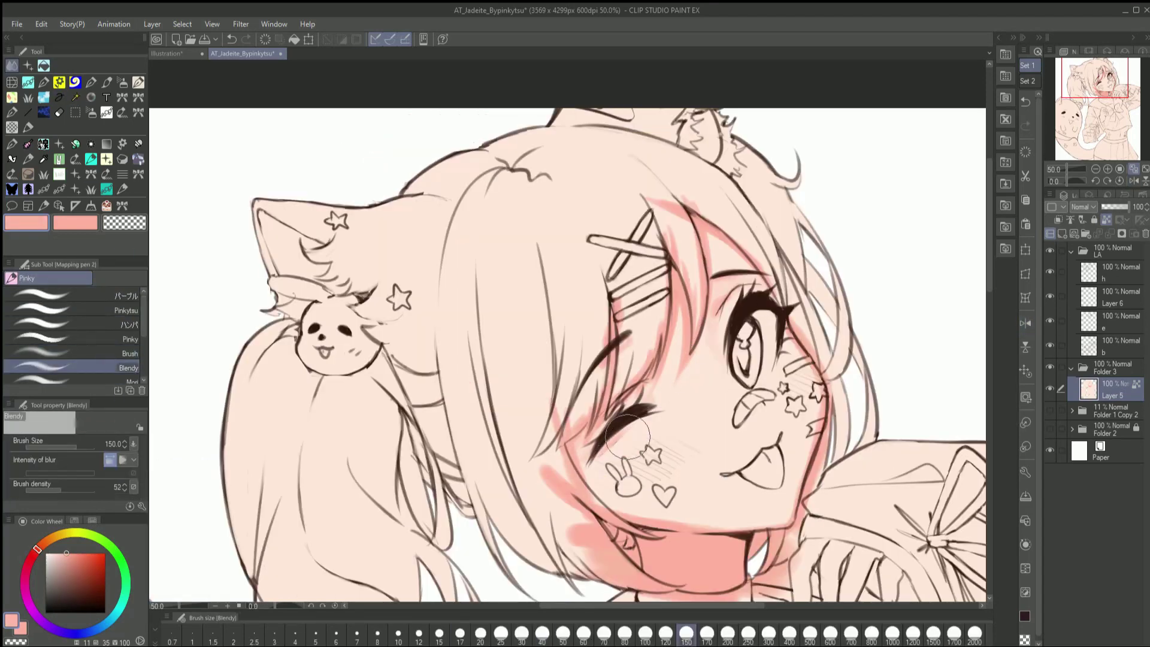
Paint a soft pink blush on both cheeks with the Brush sub tool
key(bracketright)
key(bracketright)
key(bracketright)
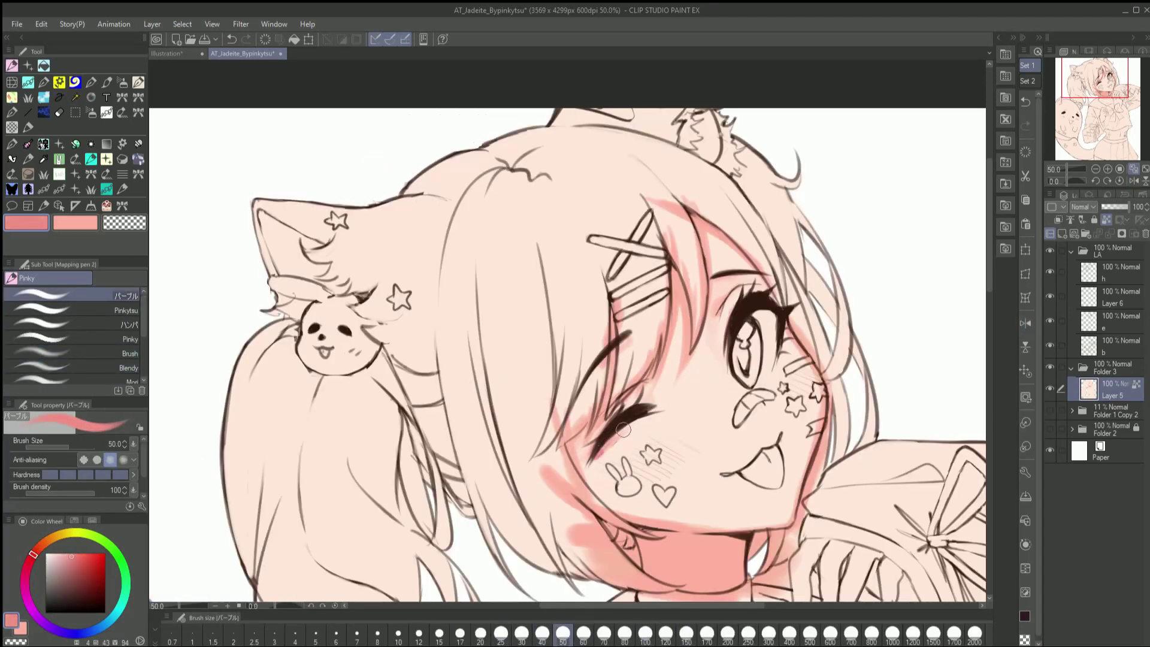
click(84, 354)
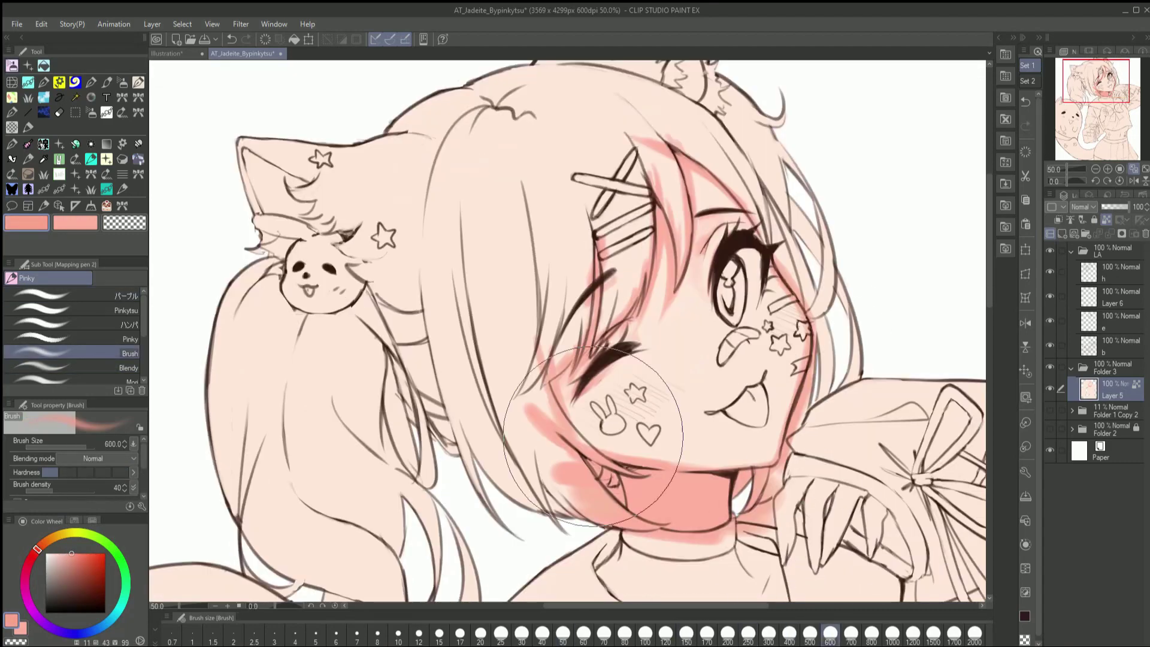
key(h)
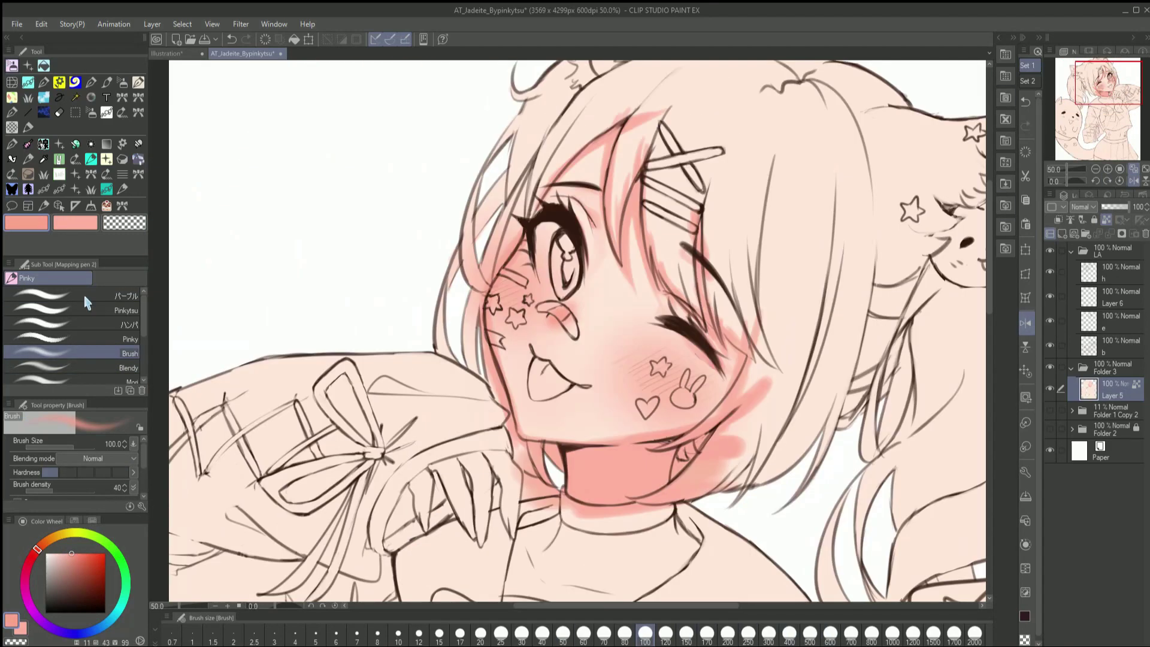
Colour the lips and tongue in darker pink, combining crisp パープル pen strokes with soft Brush shading
click(84, 296)
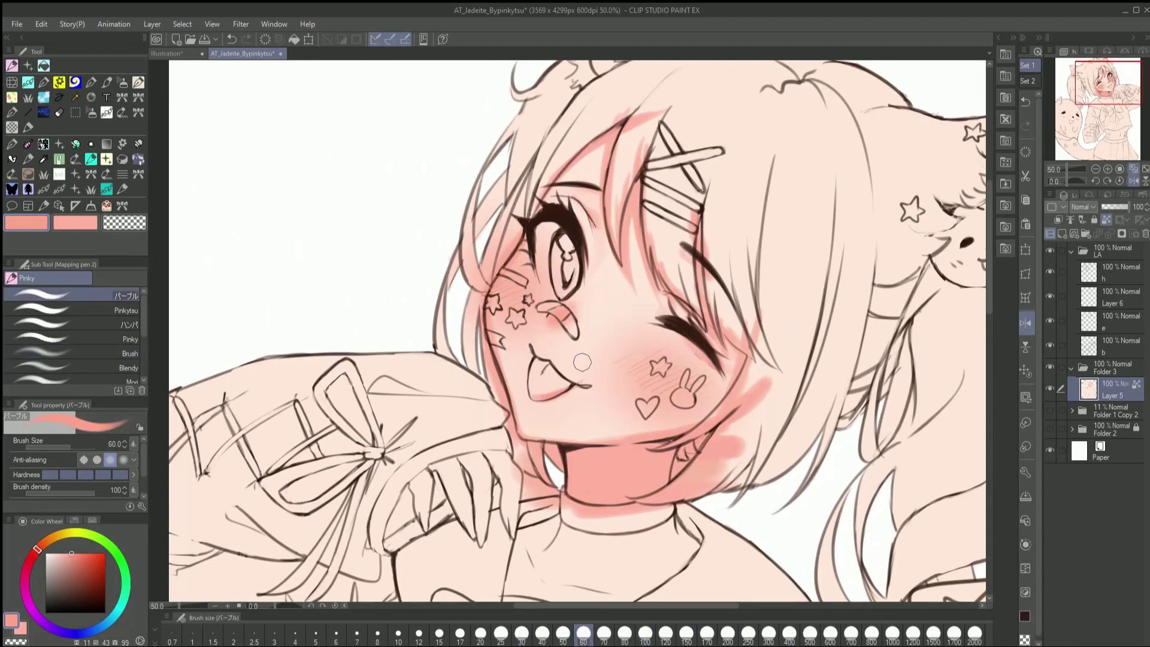
click(84, 353)
key(h)
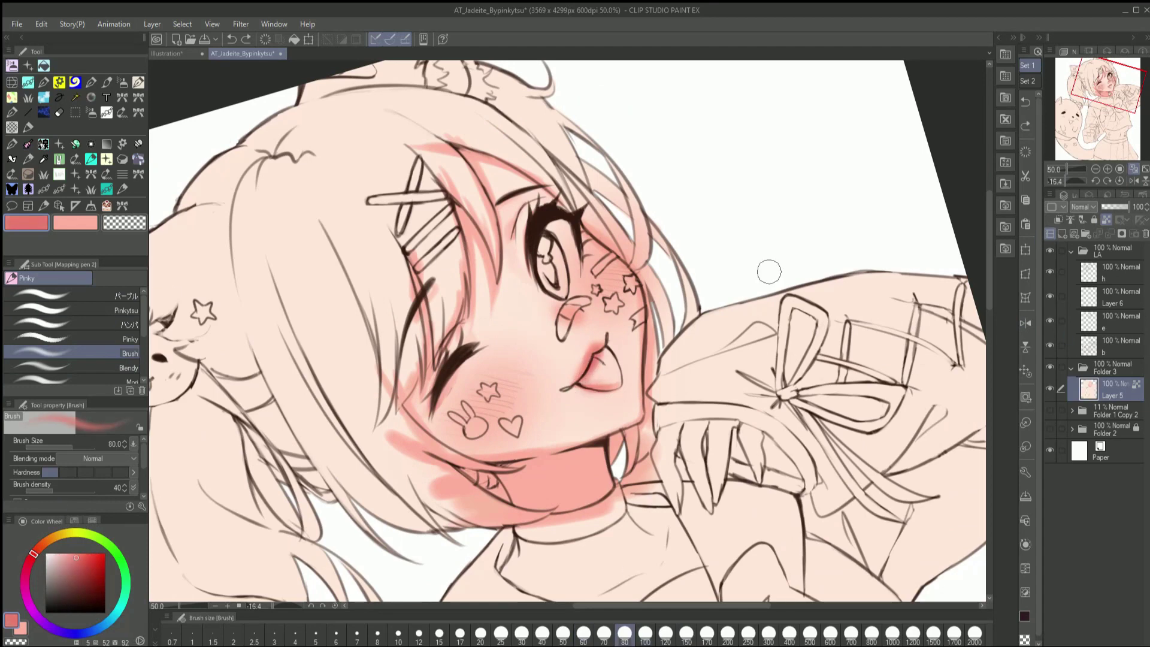
click(85, 297)
key(h)
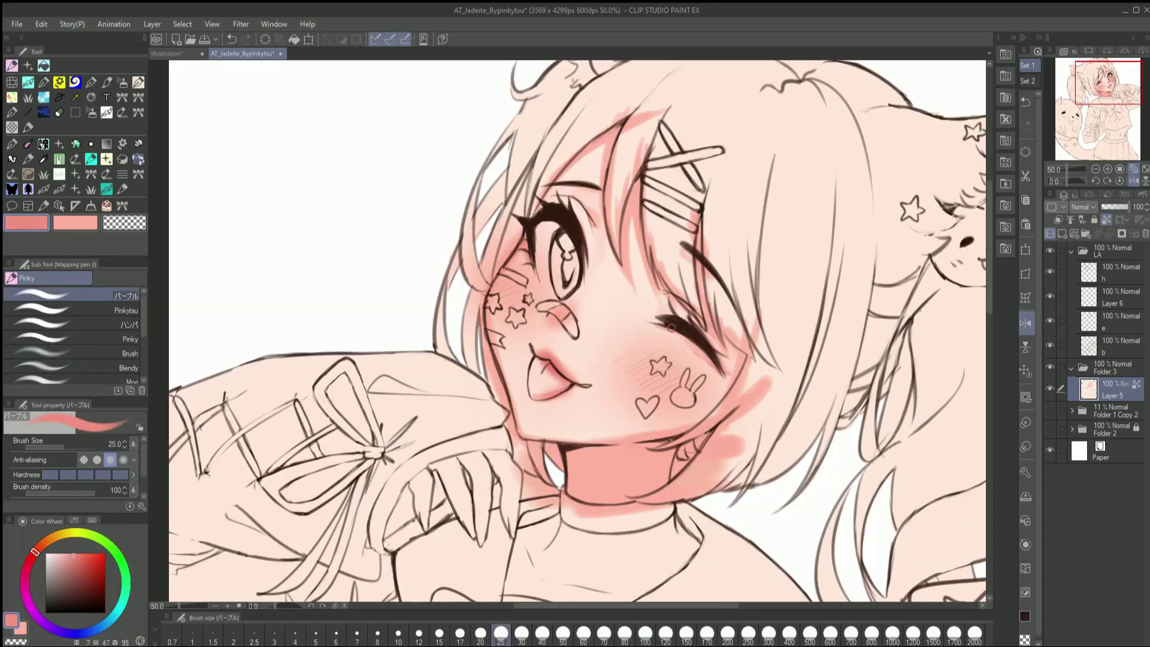
Deepen the pink shading on the fringe above the open eye and on the hair beside the neck
drag(535, 208, 623, 126)
key(bracketright)
key(bracketright)
key(bracketright)
key(bracketright)
key(bracketright)
key(bracketright)
key(bracketright)
key(bracketright)
drag(677, 461, 796, 440)
Shade the raised hand's fingers and the sleeve opening with sampled pinks, adjusting the brush size
mouse_move(515, 455)
mouse_down()
mouse_move(457, 508)
mouse_move(431, 473)
mouse_up()
key(bracketleft)
key(bracketleft)
key(bracketleft)
key(bracketleft)
key(bracketleft)
alt+click(474, 539)
key(bracketright)
key(bracketright)
key(bracketright)
drag(500, 485, 479, 557)
alt+click(479, 515)
drag(489, 464, 473, 497)
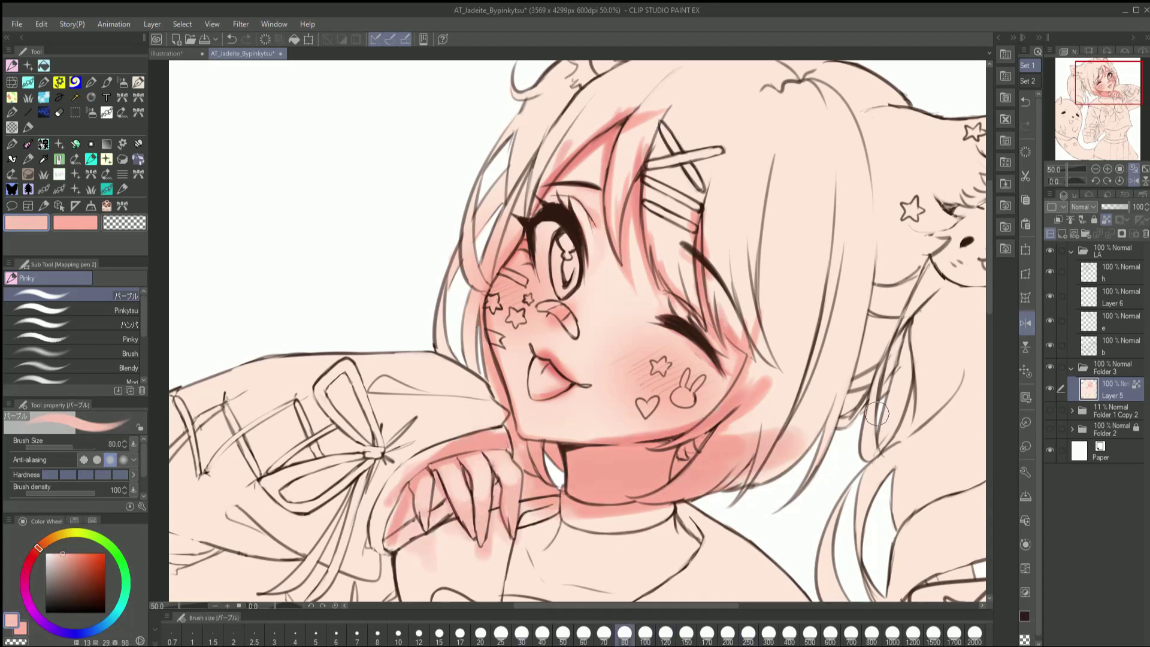
Shade the raised arm, collarbone and shoulder around the neckline with sampled pink and peach tones
scroll(875, 421, down, 3)
key(bracketright)
key(bracketright)
key(bracketright)
key(bracketright)
mouse_move(521, 348)
mouse_down()
mouse_move(635, 359)
mouse_move(587, 383)
mouse_move(570, 366)
mouse_up()
key(bracketleft)
key(bracketleft)
key(bracketleft)
key(bracketleft)
key(bracketleft)
key(bracketleft)
alt+click(630, 347)
key(bracketleft)
key(bracketleft)
key(bracketleft)
key(bracketleft)
key(bracketleft)
key(bracketleft)
key(bracketleft)
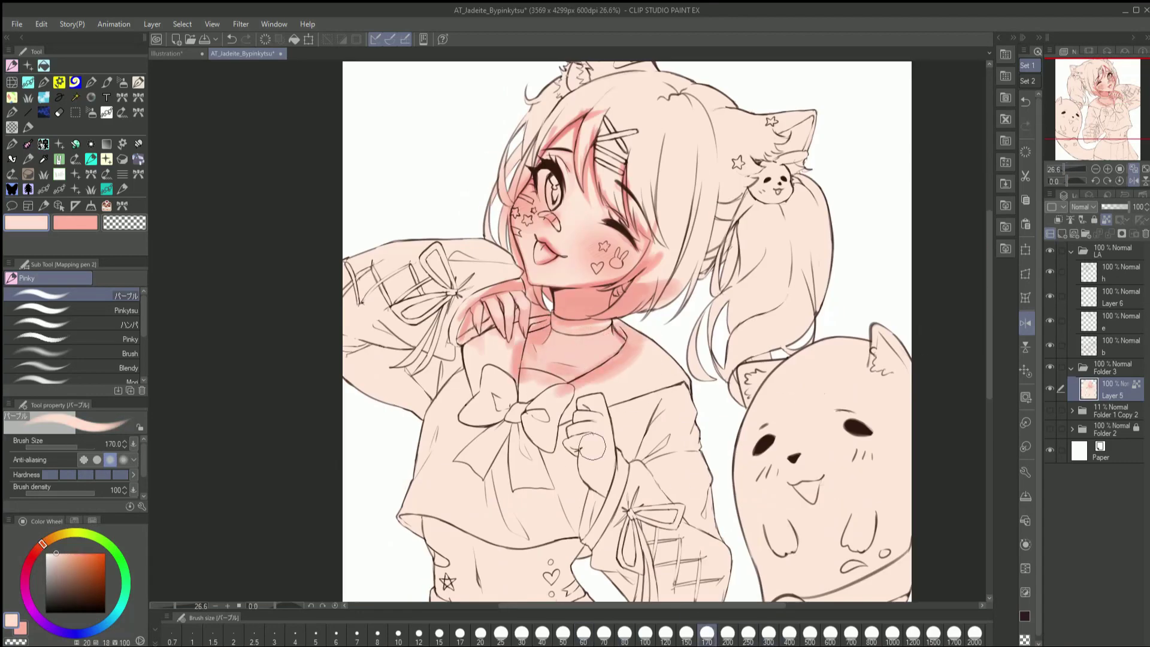
scroll(527, 342, up, 1)
alt+click(704, 273)
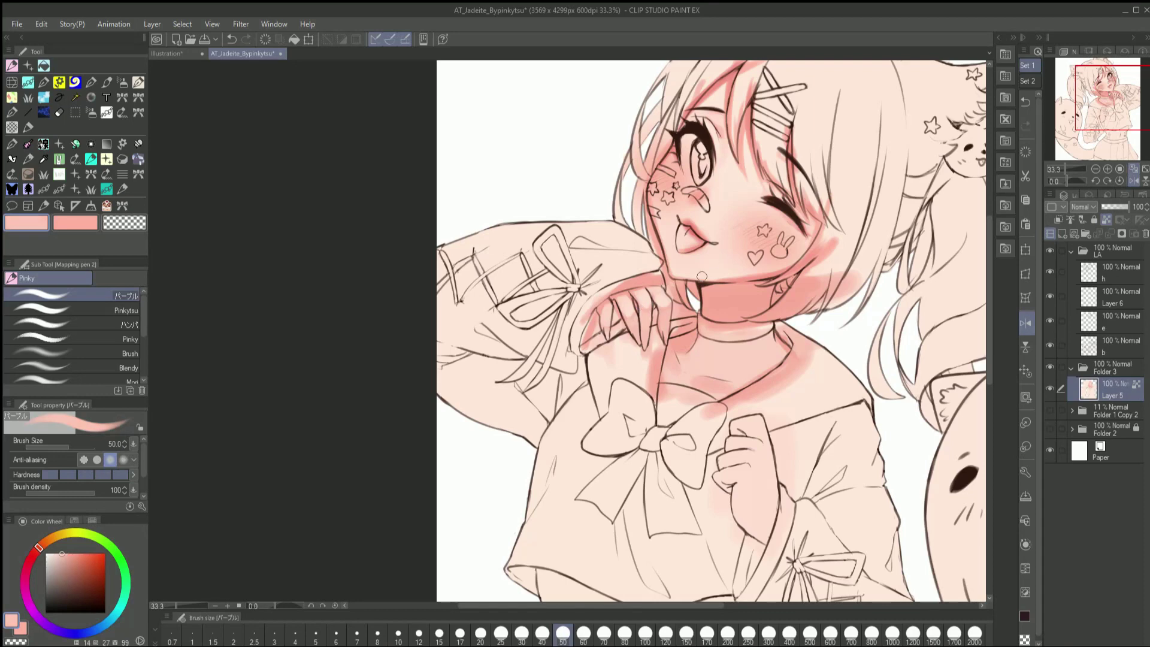
Lay pink shading over the midriff, the cropped top's lower part and the upper skirt at brush size 300
scroll(606, 312, down, 3)
scroll(710, 593, up, 2)
click(768, 633)
mouse_move(659, 371)
mouse_down()
mouse_move(527, 419)
mouse_move(539, 336)
mouse_move(635, 383)
mouse_move(544, 403)
mouse_up()
click(604, 633)
Model the midriff's form around the navel with strokes of pink sampled from the canvas
alt+click(537, 348)
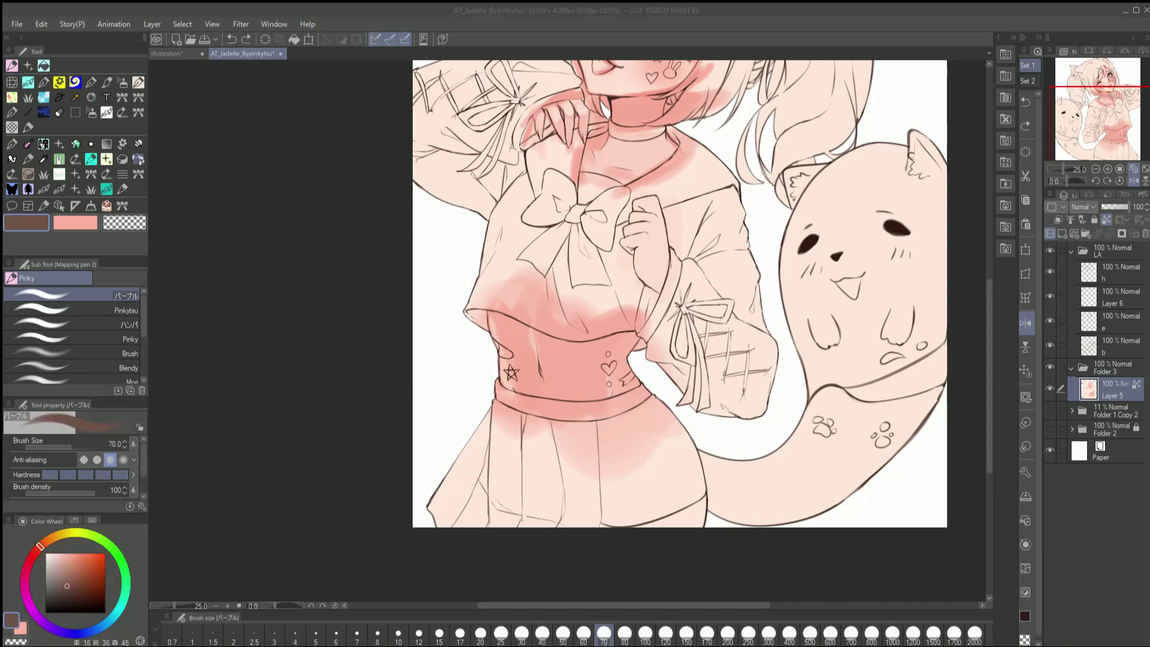
alt+click(535, 359)
drag(535, 347, 542, 399)
alt+click(539, 336)
click(706, 633)
drag(592, 341, 554, 407)
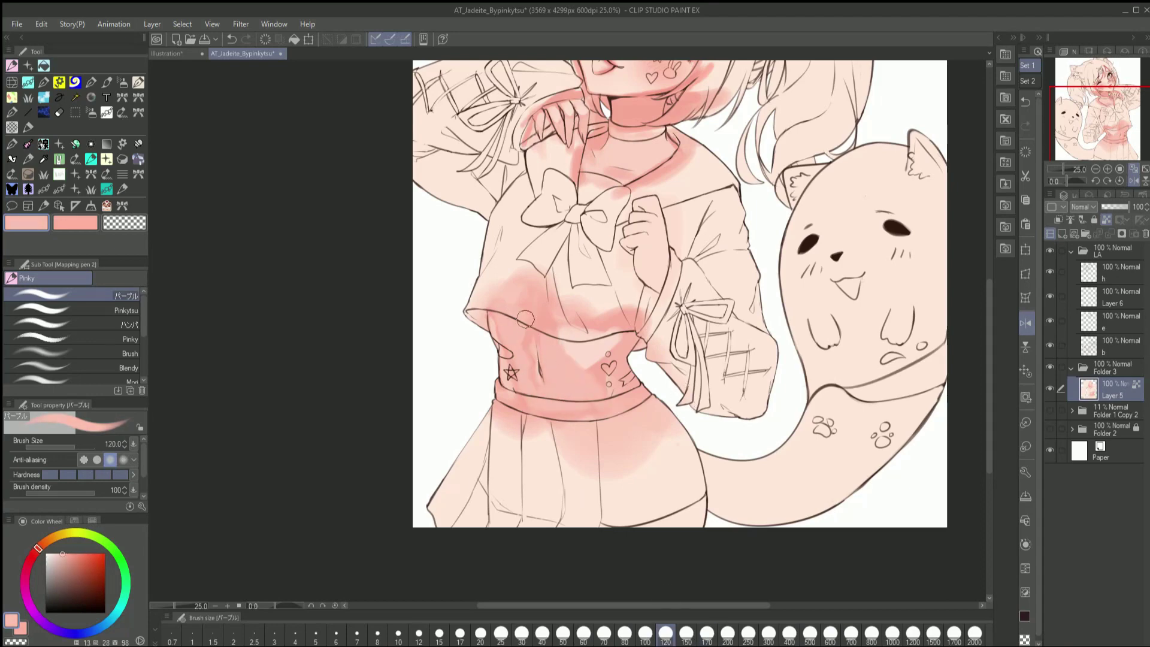
Deepen the pink shadow along the hem of the cropped top with a size 150 brush
alt+click(627, 259)
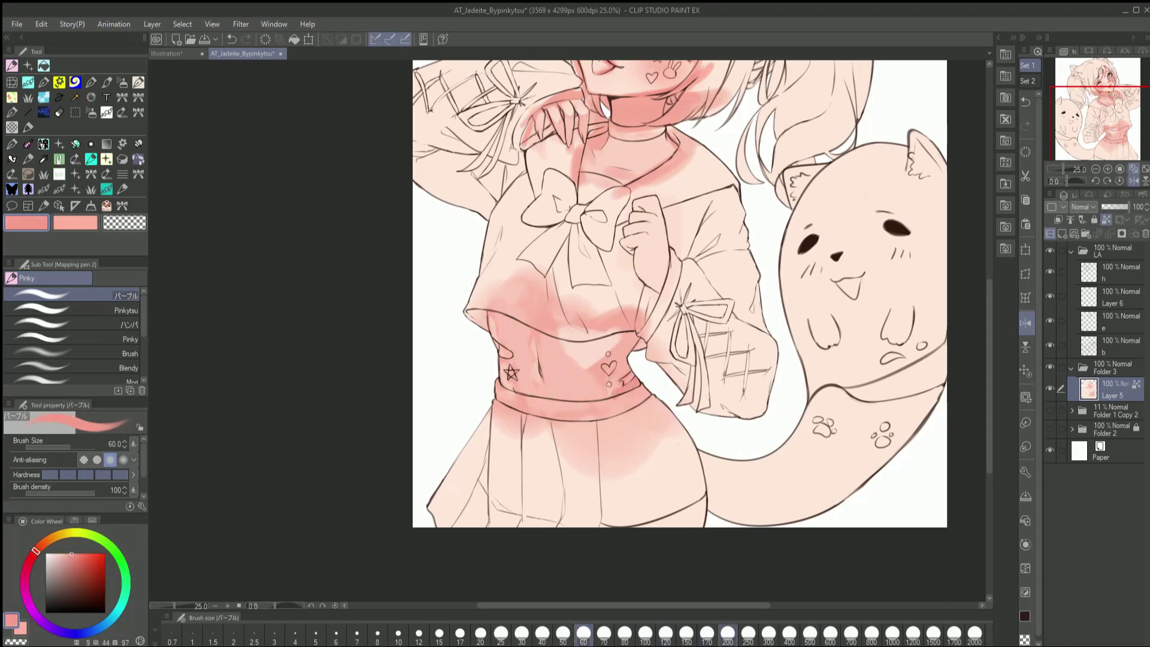
click(686, 633)
alt+click(578, 365)
mouse_move(584, 383)
mouse_down()
mouse_move(542, 359)
mouse_move(500, 304)
mouse_up()
drag(623, 371, 497, 311)
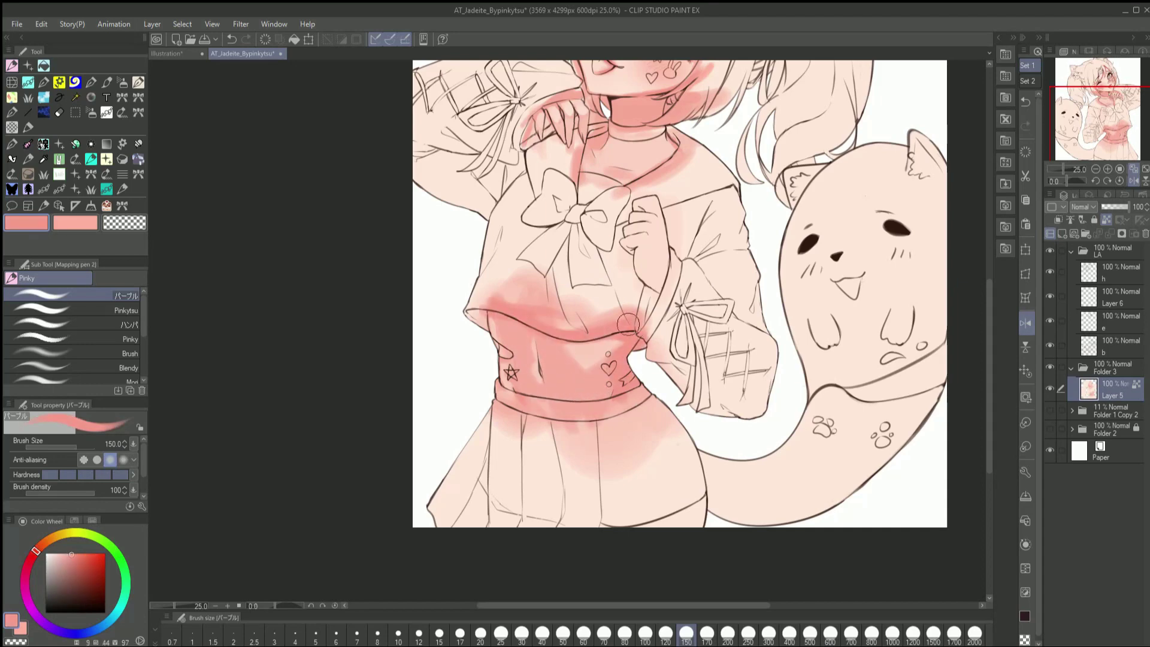
Extend the pink shading across the waistband at brush size 170 and even out the midriff with sampled tones
click(892, 633)
click(707, 633)
drag(563, 431, 599, 401)
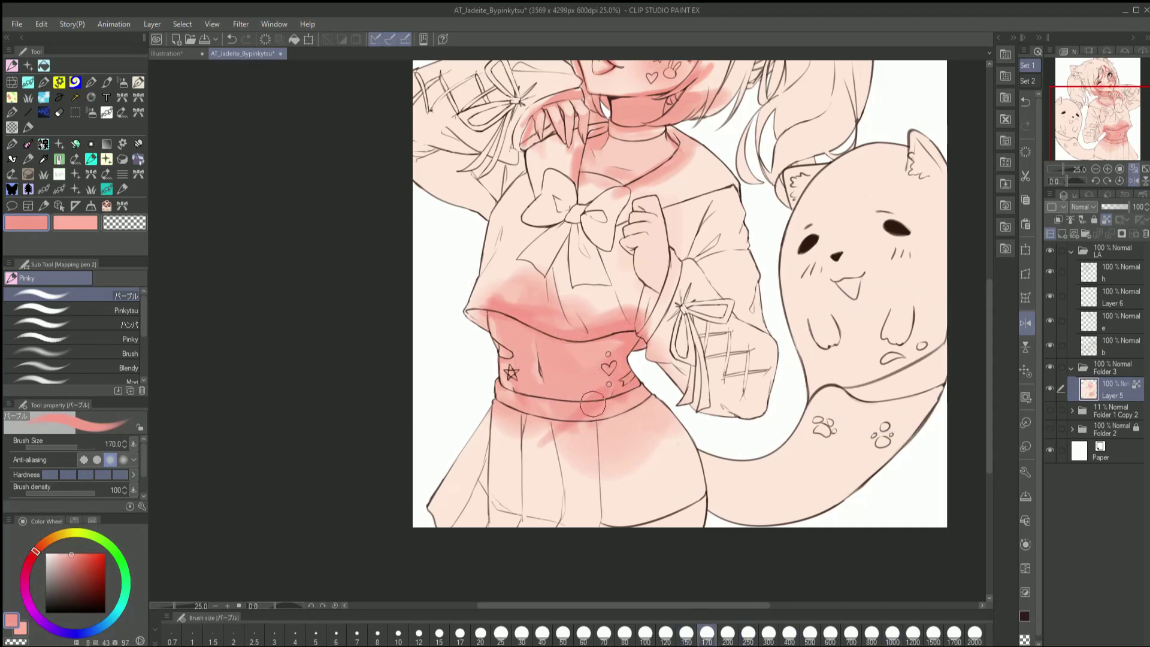
alt+click(630, 280)
alt+click(531, 351)
key(bracketleft)
key(bracketleft)
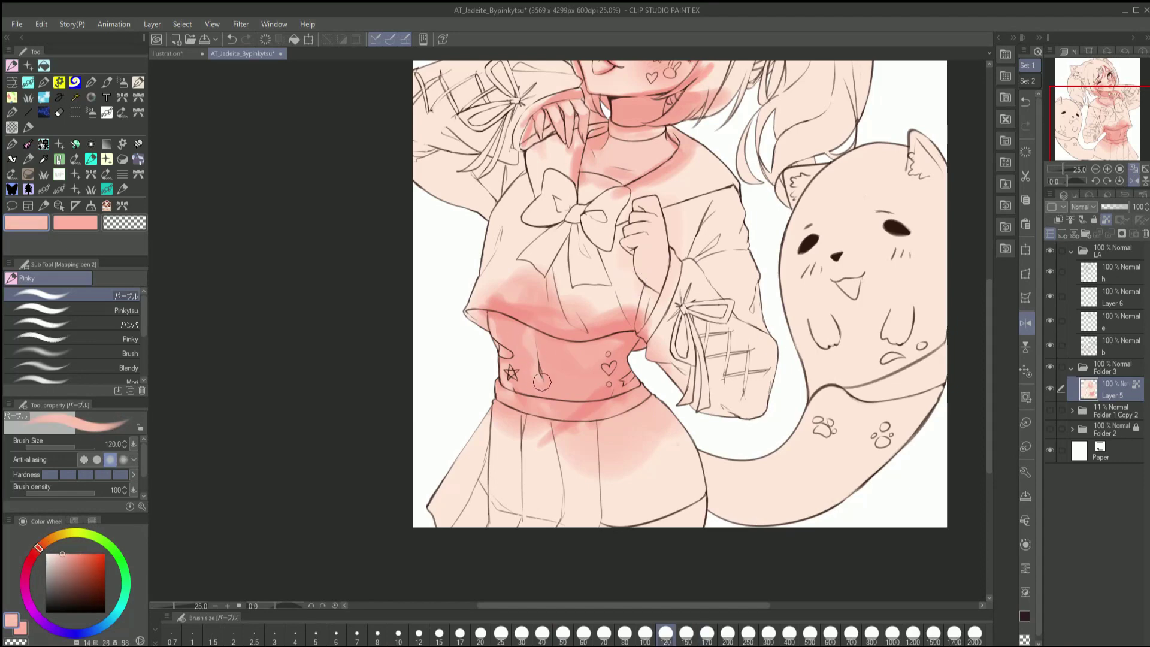
Select the bare midriff, shade it softly with the Brush sub tool at size 800, and clear the selection
key(h)
ctrl+click(1089, 273)
key(bracketright)
key(bracketright)
key(bracketright)
key(bracketright)
key(bracketright)
key(bracketright)
key(bracketright)
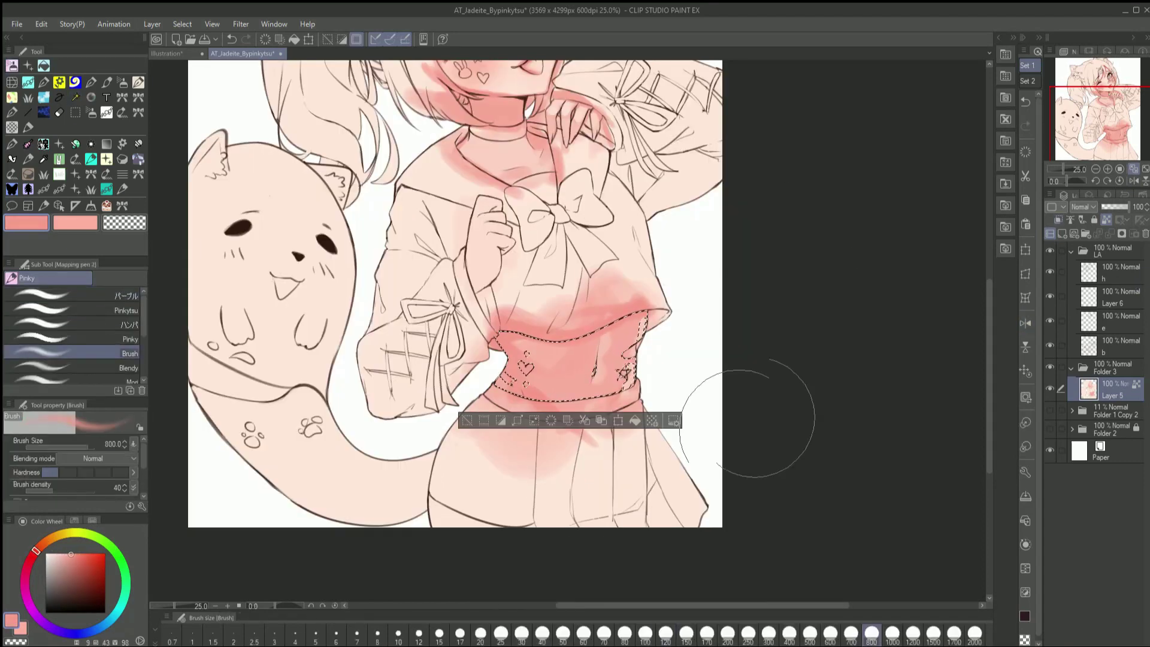
alt+click(653, 509)
key(ctrl+d)
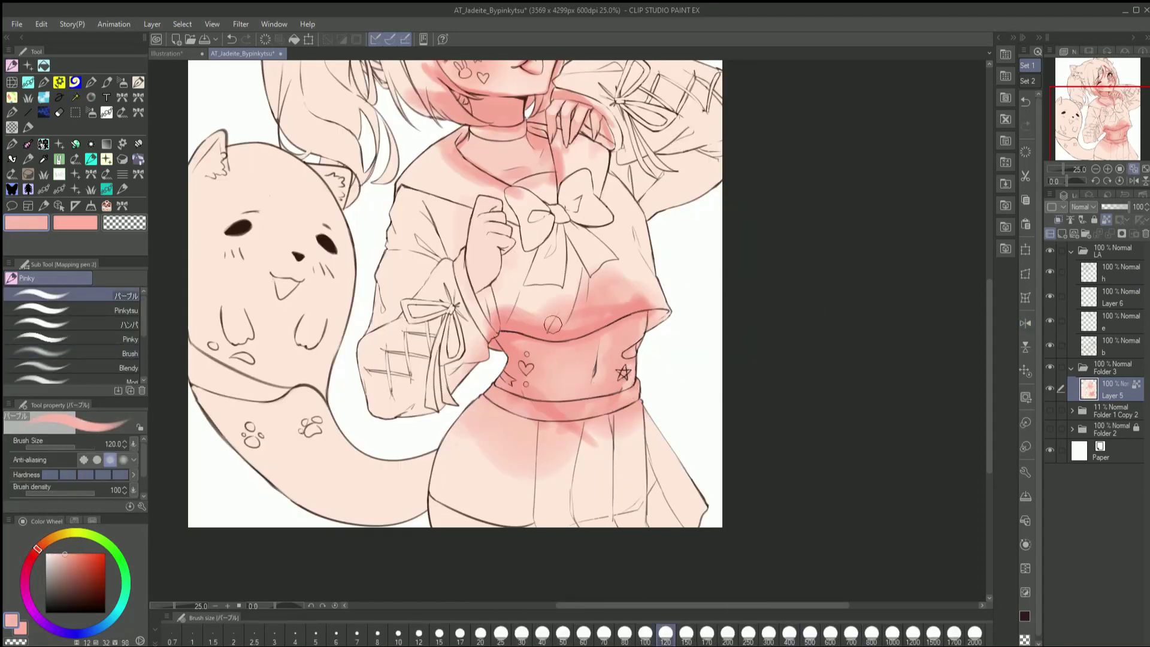
Add soft pink shading to the skirt and the adjoining tail with the Brush sub tool at size 400
click(130, 354)
key(h)
click(126, 295)
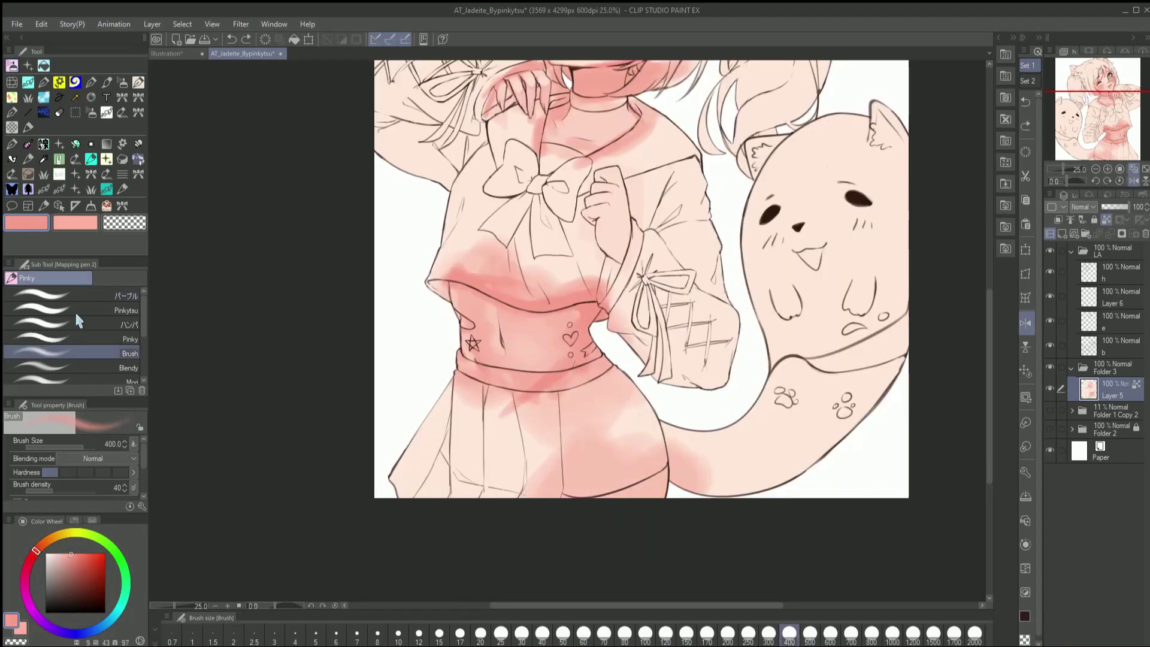
Shade the clenched fist's fingers and wrist in pink with the パープル pen, reducing the brush size to 40
key(h)
click(1098, 130)
key(ctrl+plus)
key(h)
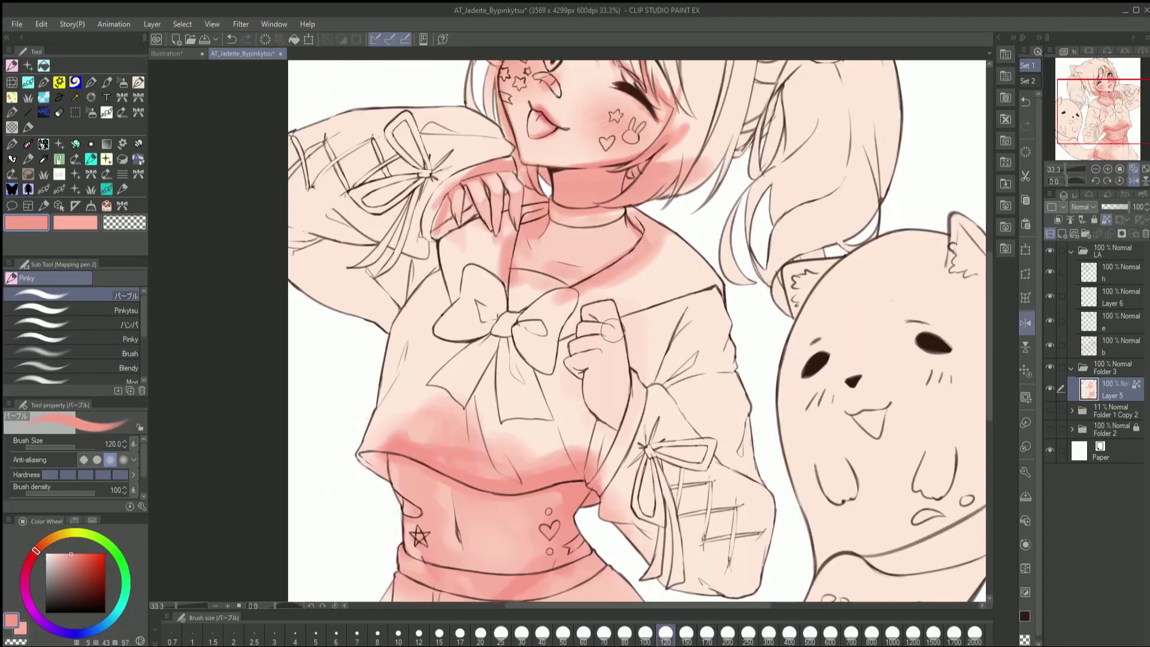
key(bracketleft)
drag(584, 302, 572, 380)
mouse_move(611, 335)
mouse_down()
mouse_move(635, 419)
mouse_move(589, 355)
mouse_up()
key(bracketleft)
alt+click(572, 490)
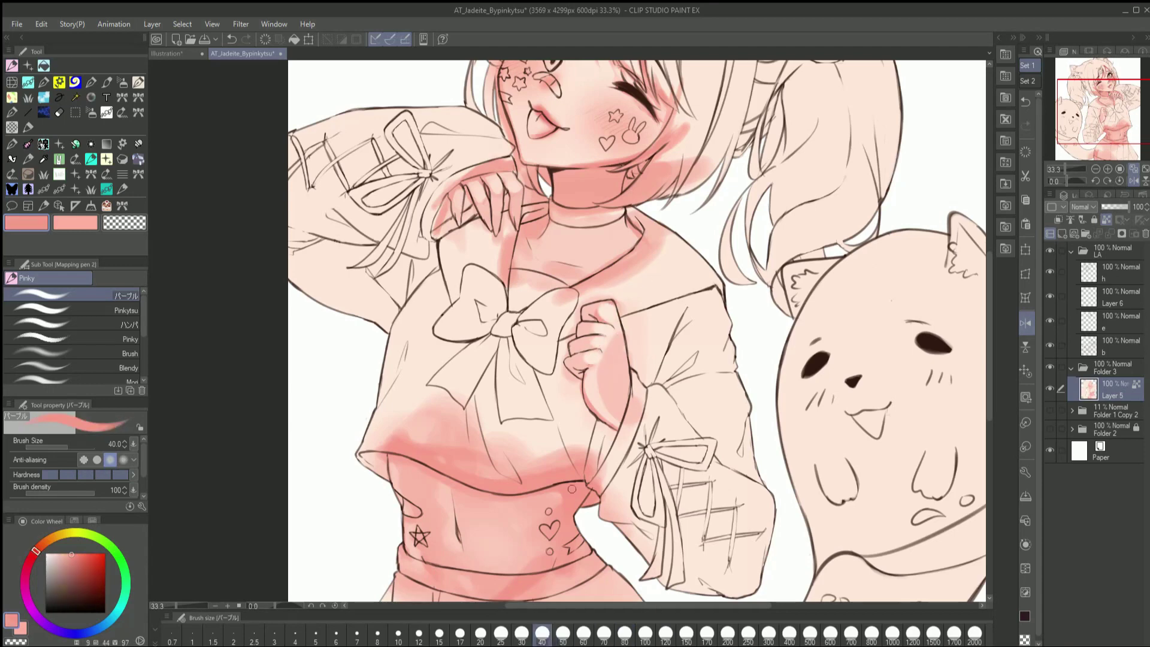
Soften the fist's shading and paint a pink shadow around it on the shirt with sampled skin tones
key(j)
key(j)
alt+click(605, 315)
key(h)
alt+click(544, 375)
key(j)
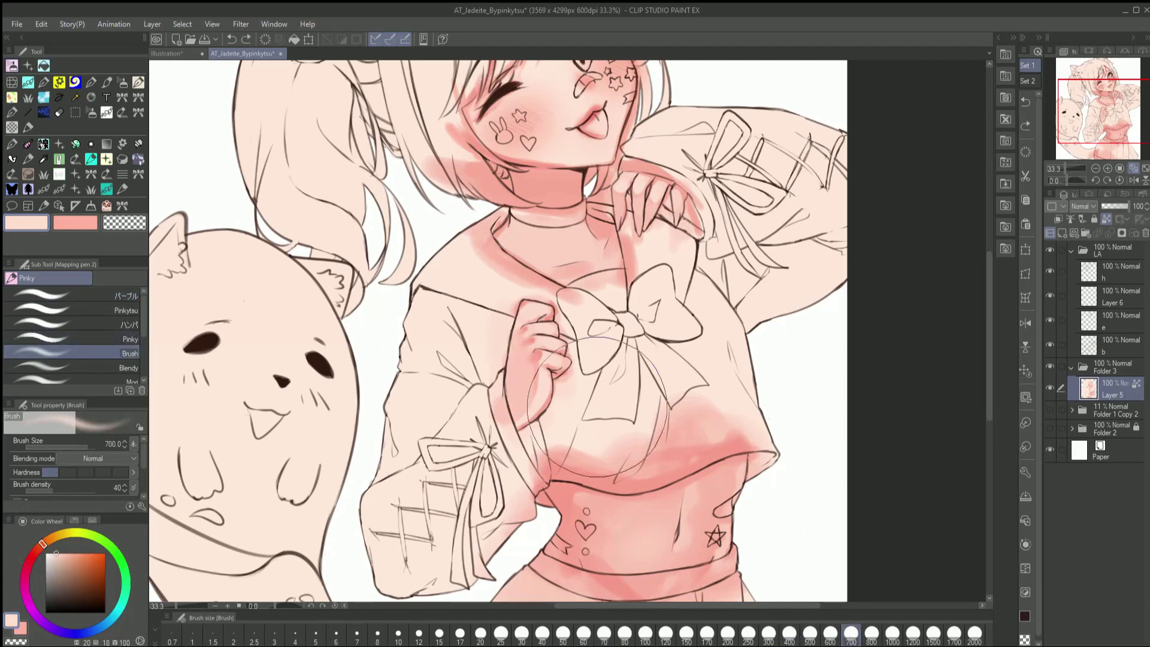
key(j)
key(bracketleft)
alt+click(503, 409)
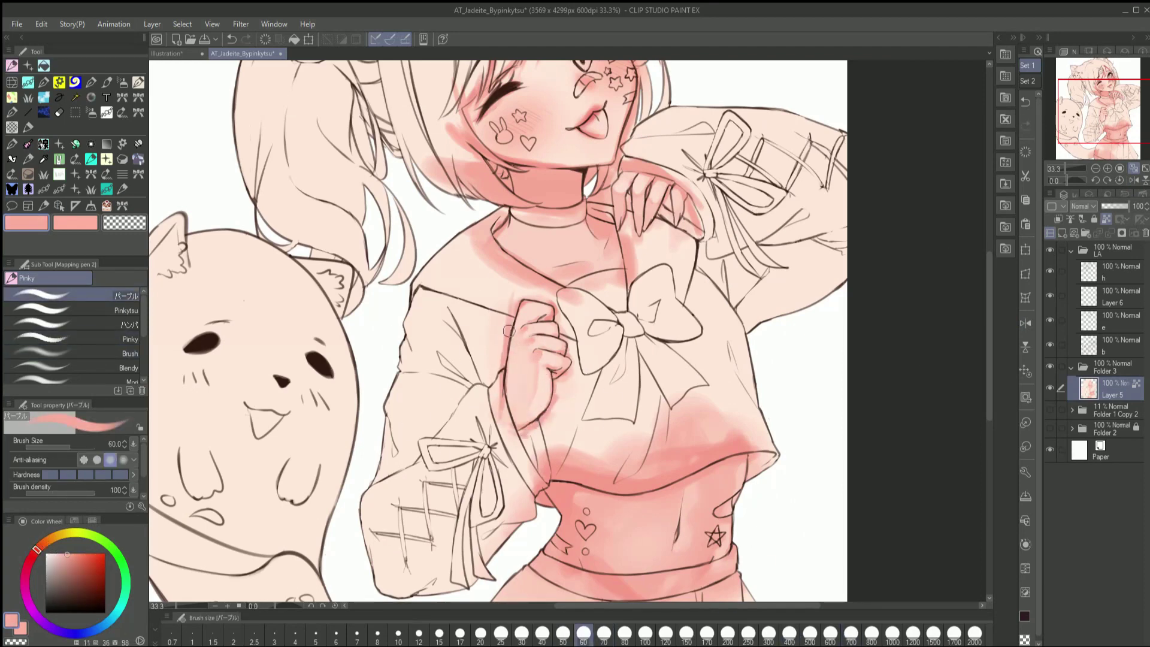
key(h)
scroll(502, 443, up, 1)
Touch up the fist and bow line art on layer b with the sampled dark brown line colour
ctrl+shift+click(611, 326)
key(bracketleft)
key(bracketleft)
key(bracketleft)
key(bracketleft)
key(bracketleft)
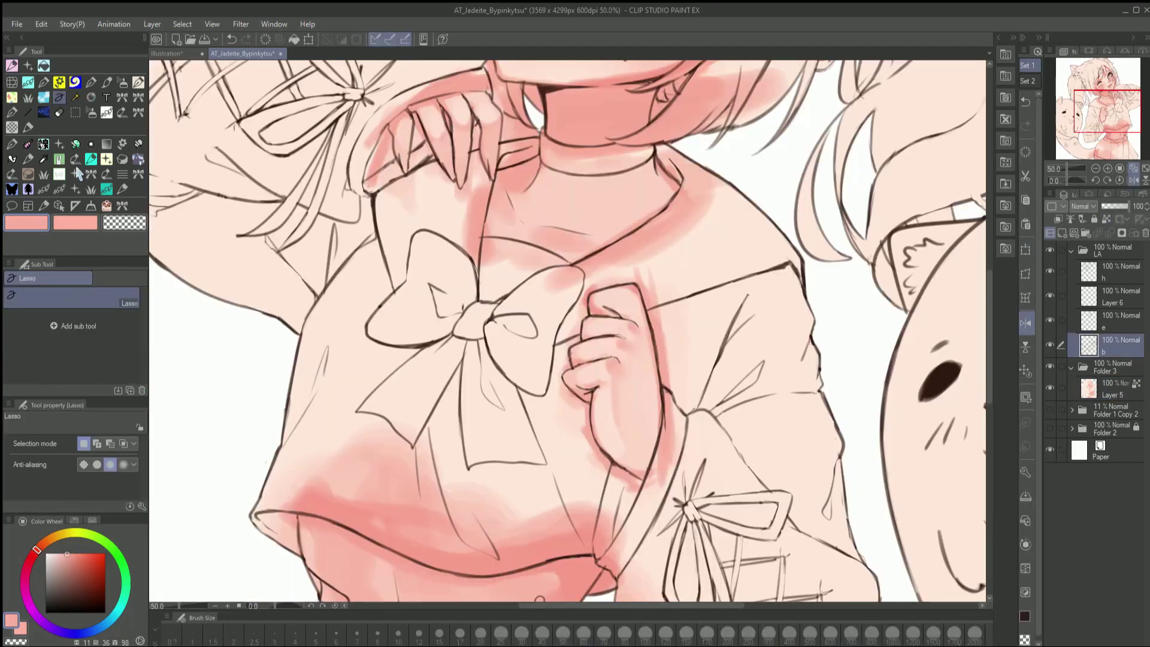
alt+click(611, 315)
scroll(611, 316, down, 3)
scroll(485, 306, up, 5)
alt+click(491, 293)
alt+click(485, 303)
scroll(901, 214, down, 3)
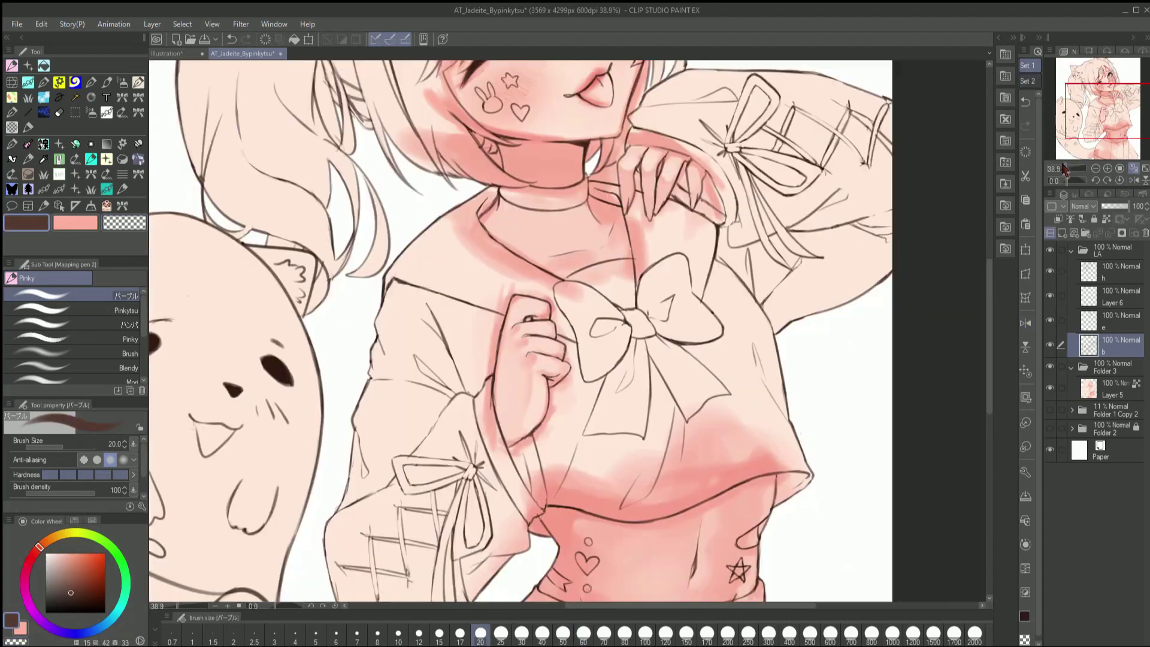
Create separate folders and layers above the skin layer and paint the open eye's white with blue-grey shading
key(h)
ctrl+shift+click(513, 205)
scroll(514, 205, up, 3)
click(1112, 79)
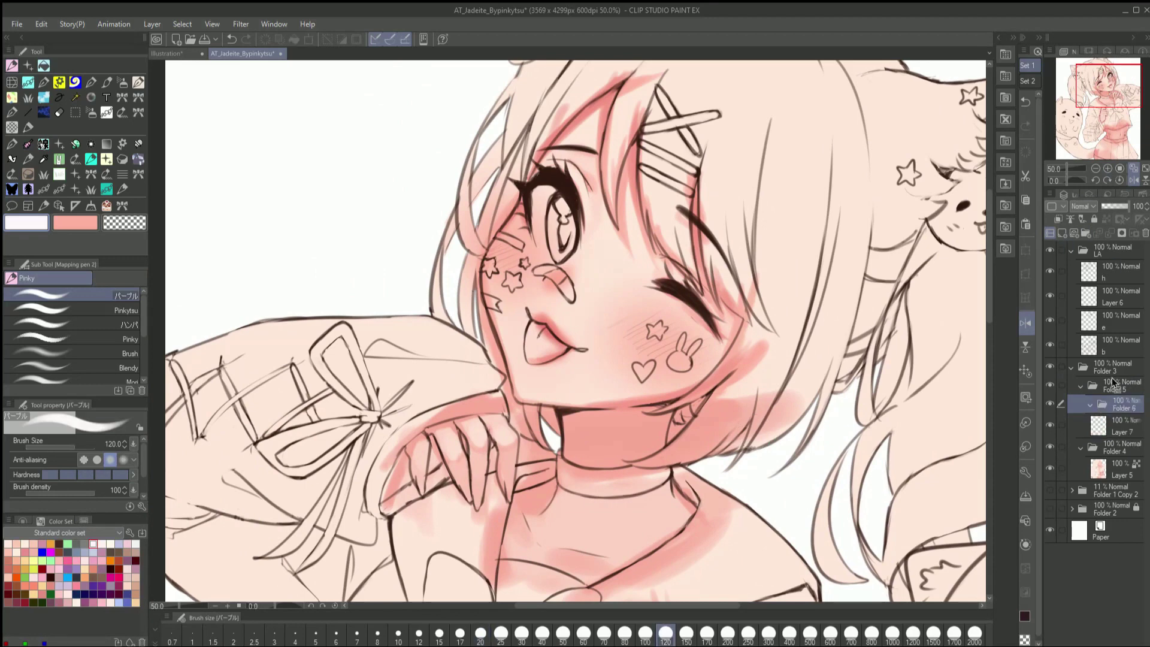
key(h)
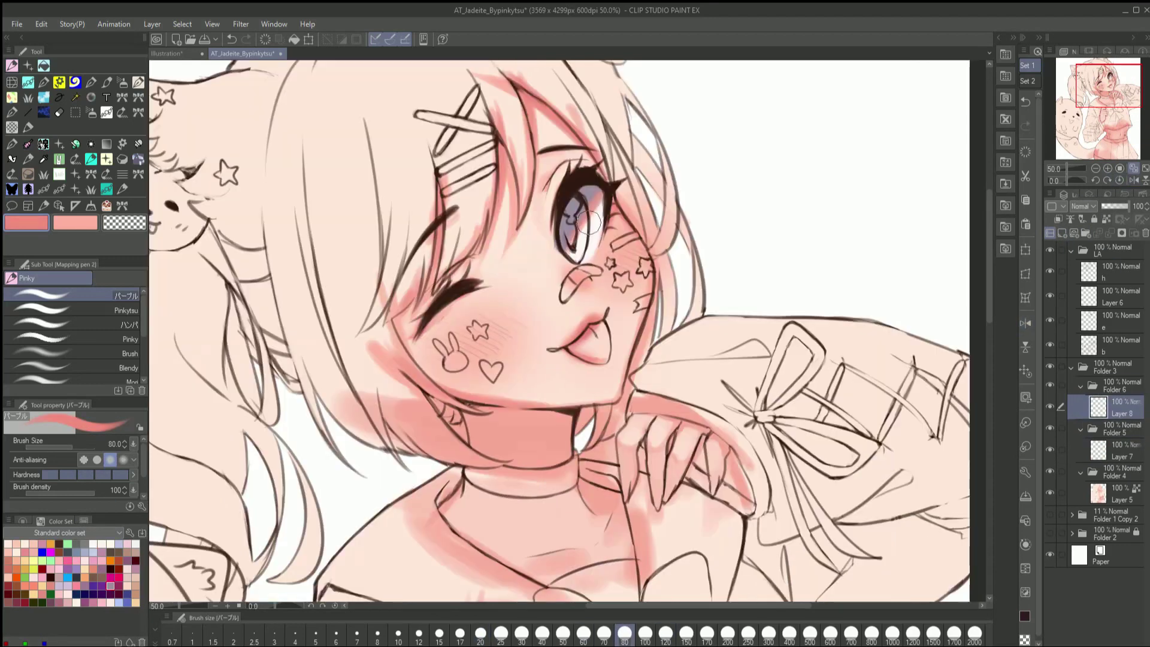
Add a new layer and paint the open eye's iris light pink at brush size 60
key(ctrl+shift+n)
key(bracketleft)
key(bracketleft)
drag(569, 242, 566, 223)
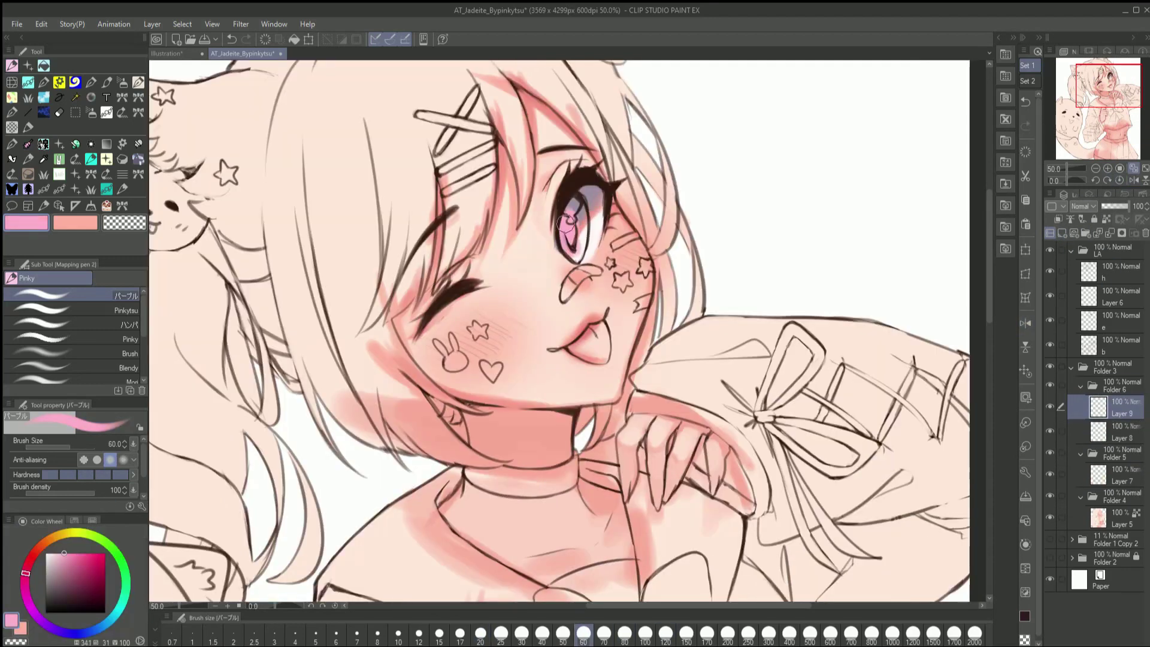
Paint the iris's upper part and pupil in dark magenta and deep maroon at brush size 25
click(90, 571)
key(bracketleft)
key(bracketleft)
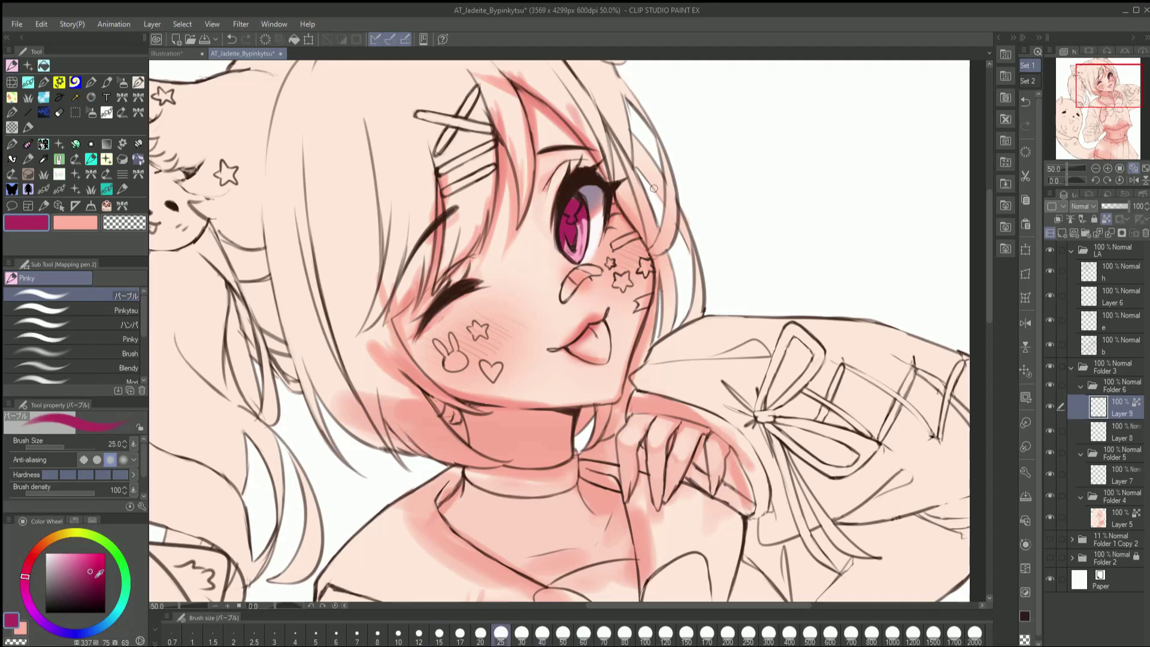
alt+click(562, 236)
key(h)
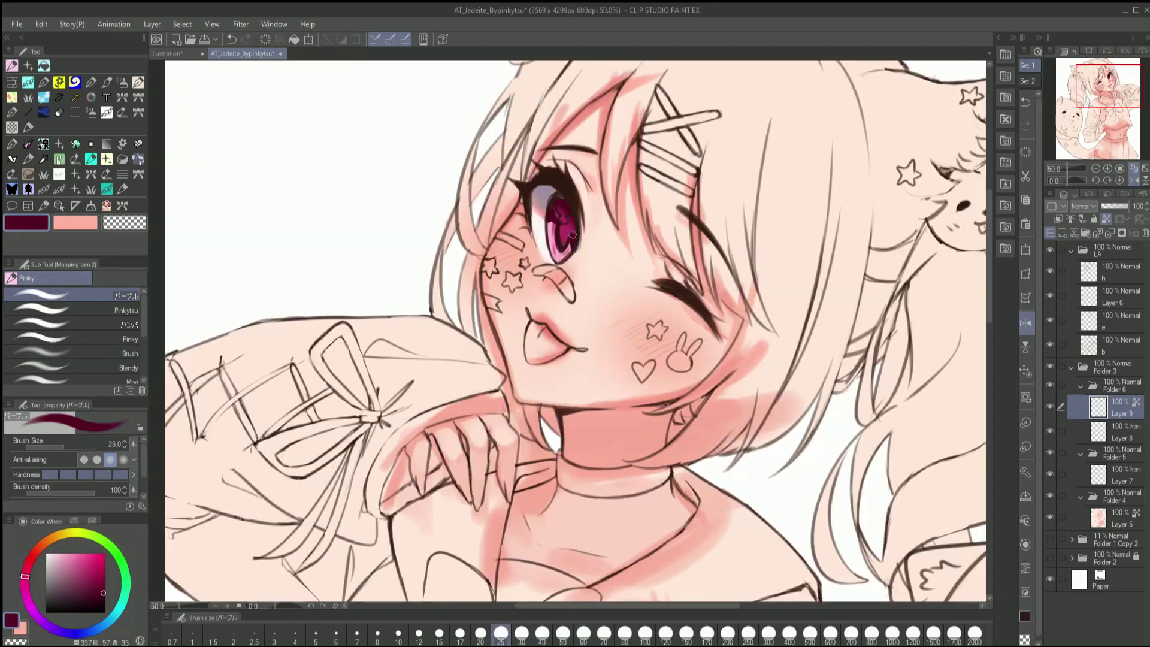
Paint lighter pink reflections in the open eye's iris and brush an orange glow over it on a new Add-mode layer
alt+click(548, 226)
alt+click(548, 226)
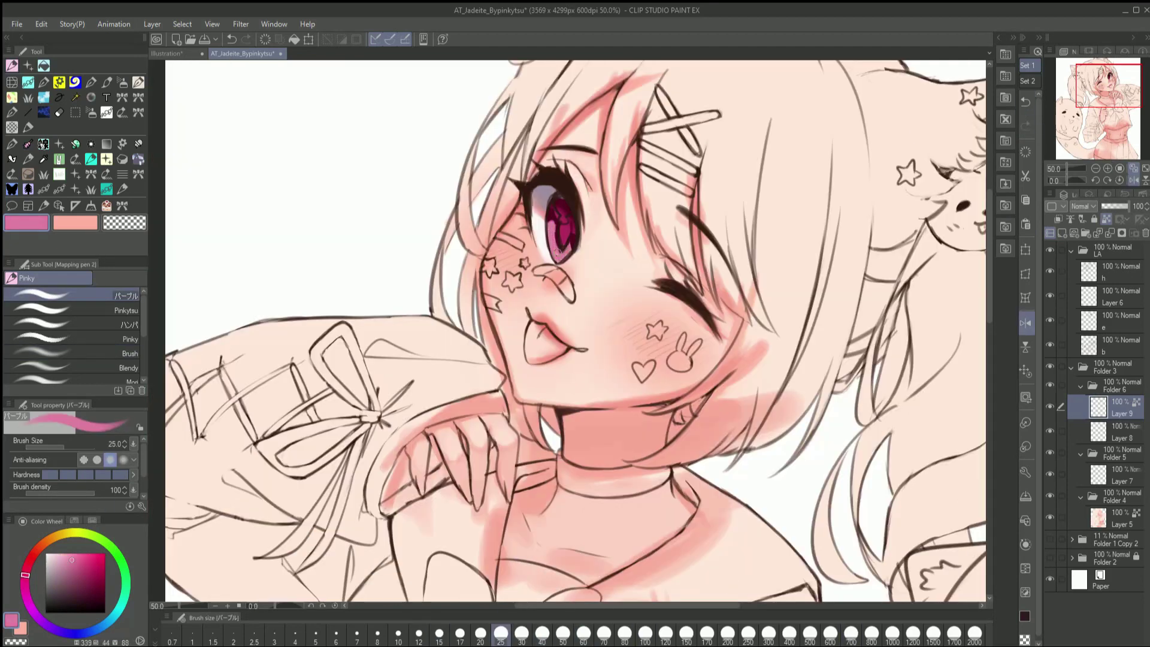
key(h)
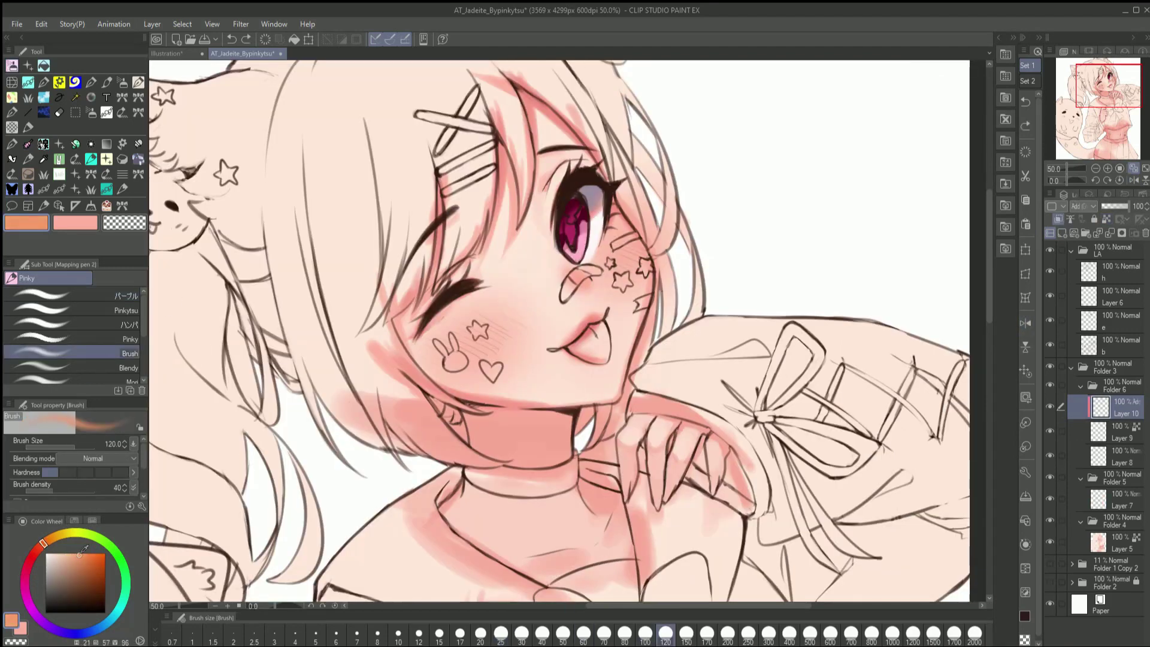
alt+click(570, 216)
ctrl+click(571, 216)
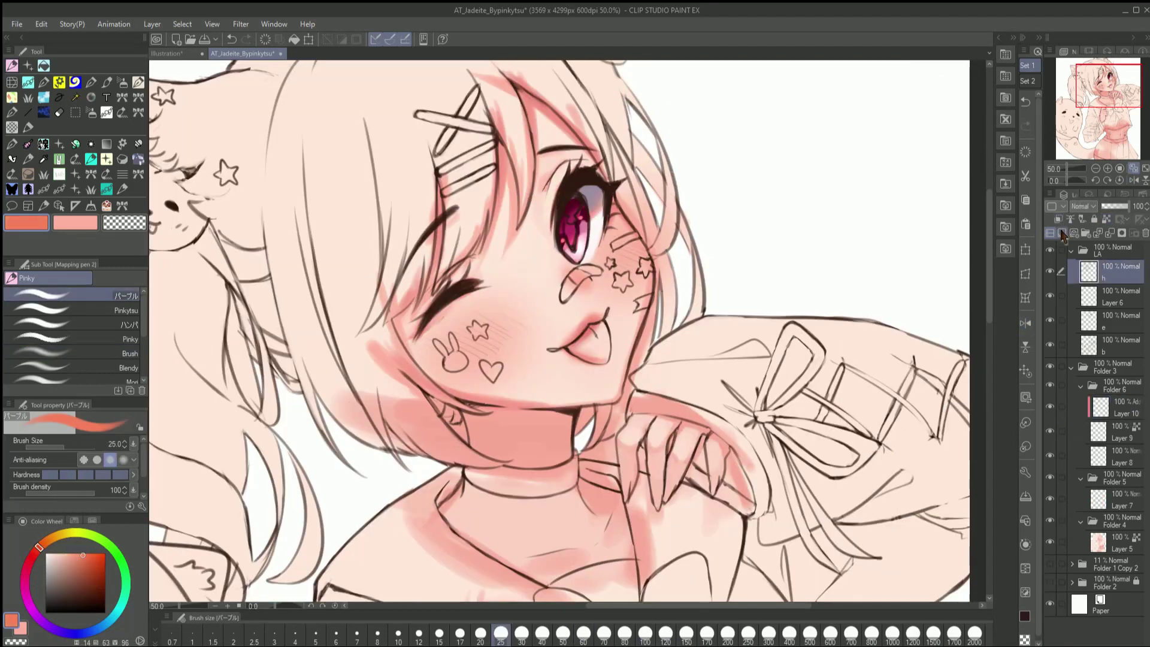
Add a new layer above line art layer h and paint pale pink highlights in the open eye at brush size 25
alt+click(569, 217)
ctrl+click(566, 220)
click(561, 224)
alt+click(673, 125)
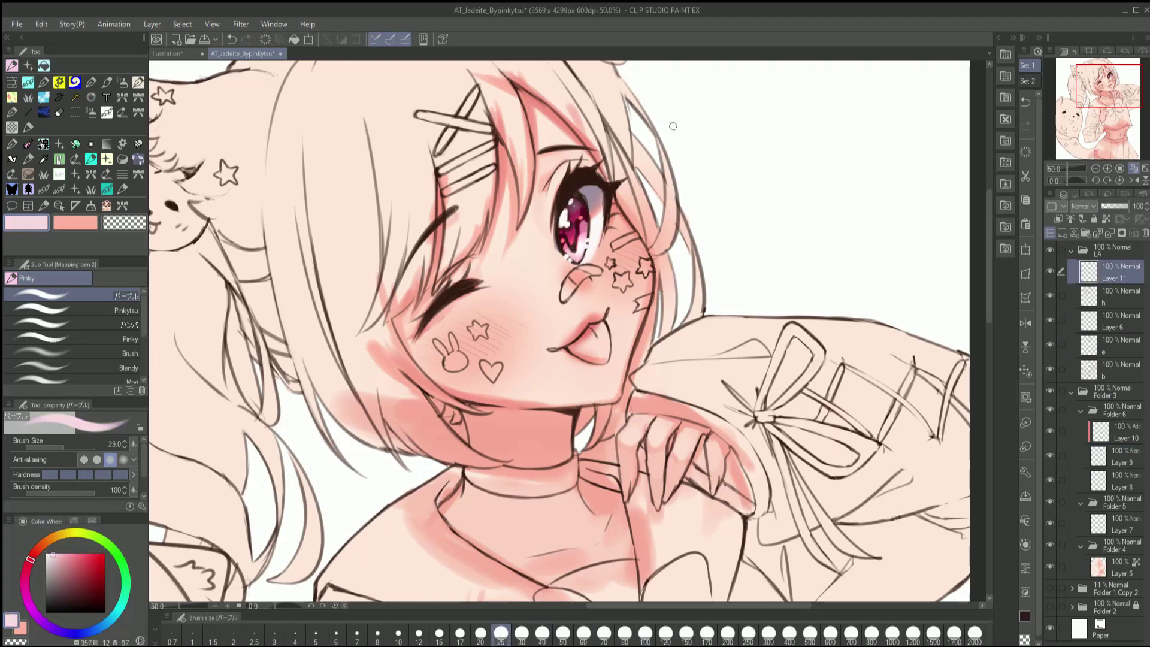
alt+click(566, 225)
ctrl+click(566, 225)
Tint the eyelash line art on layer e dark red with the Brush sub tool at size 70
drag(566, 225, 628, 302)
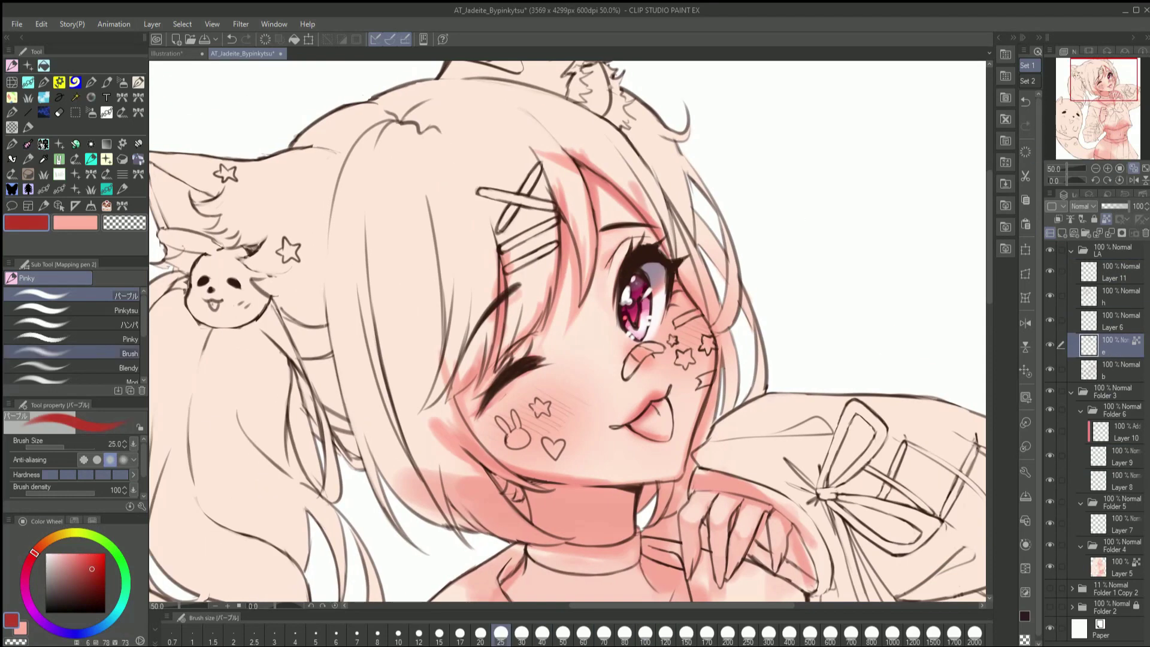
click(130, 353)
click(604, 633)
alt+click(602, 279)
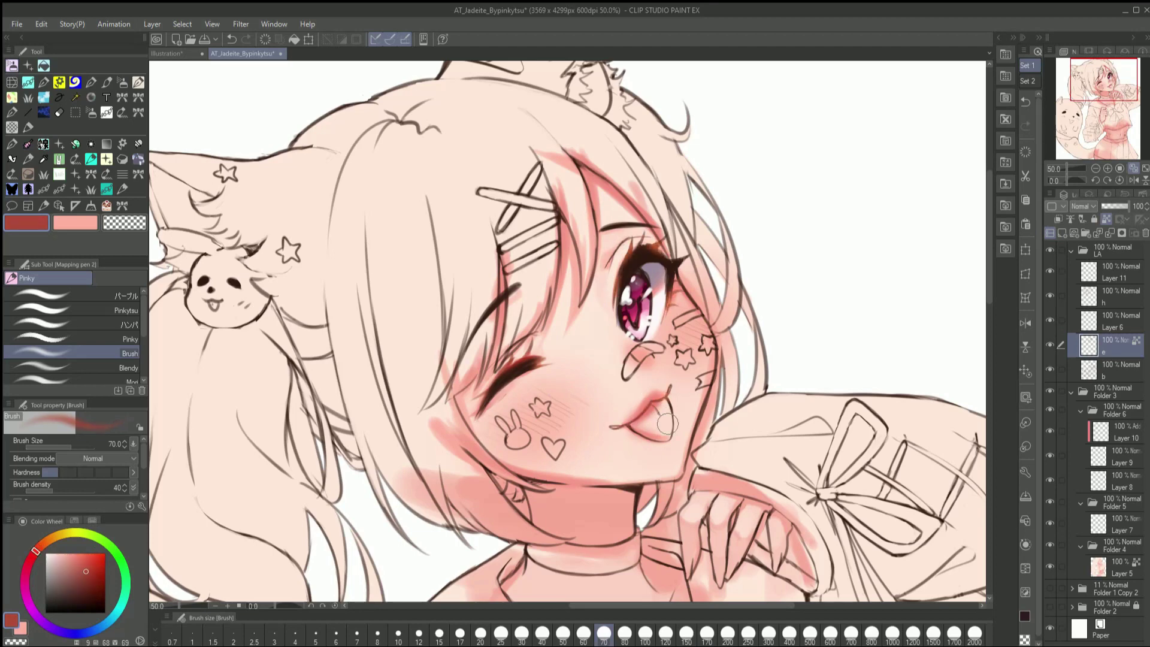
Deepen the lashes on layer e with black at brush size 25 and sampled dark maroon at size 50
click(72, 295)
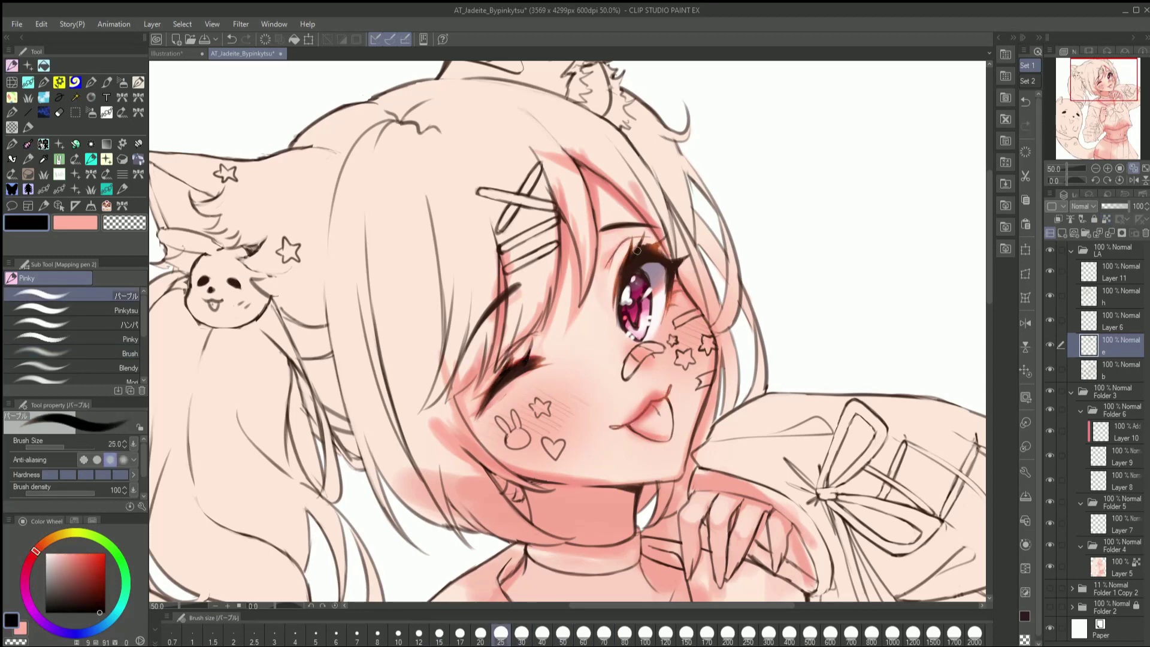
alt+click(625, 287)
key(b)
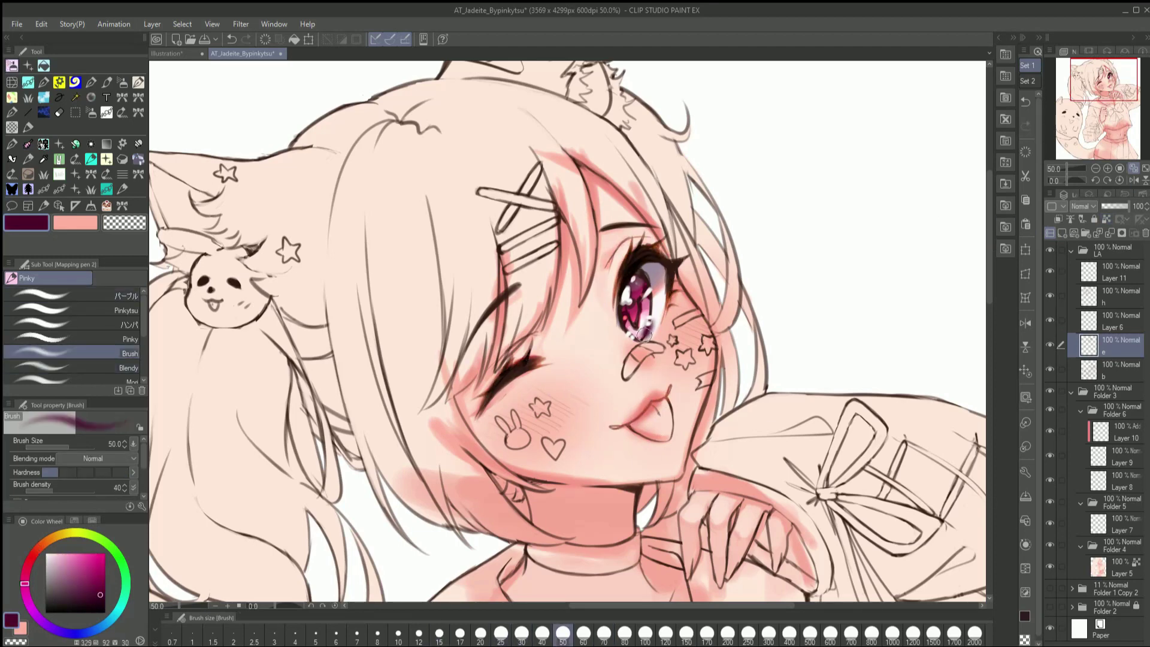
key(b)
Add small light-blue highlights to the open eye on Layer 11 at brush size 17
click(1112, 272)
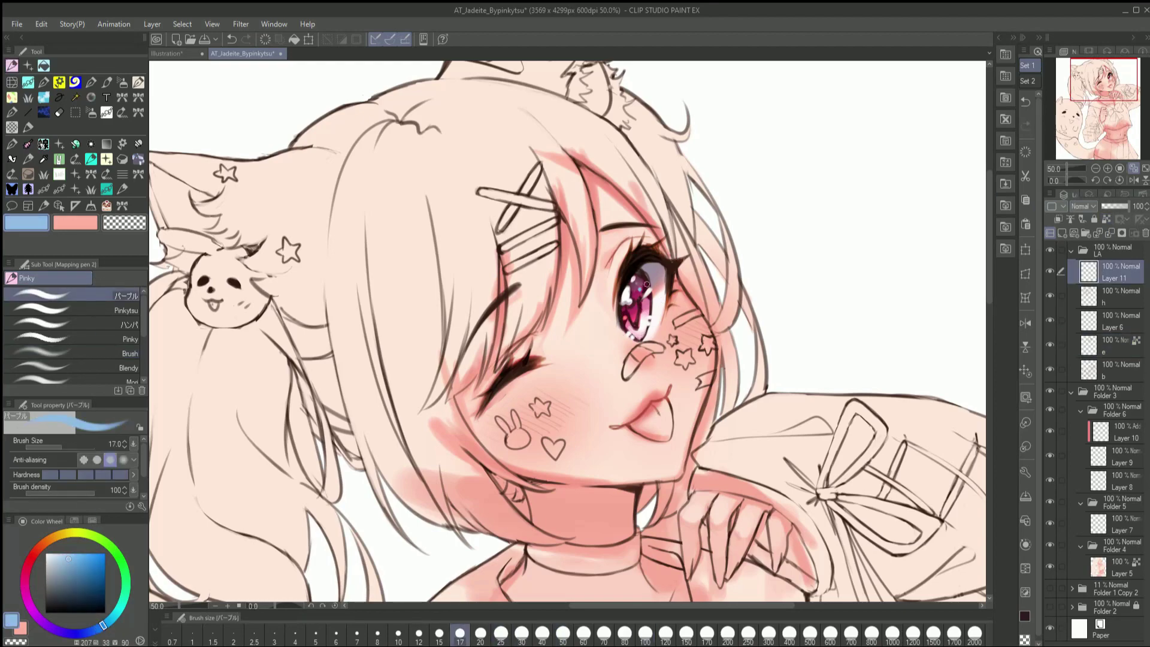
click(1131, 180)
scroll(598, 177, up, 4)
Fill the open mouth and tongue with crimson on Layer 8 at brush size 60
click(1114, 482)
alt+click(635, 353)
drag(623, 335, 647, 365)
click(542, 633)
alt+click(635, 344)
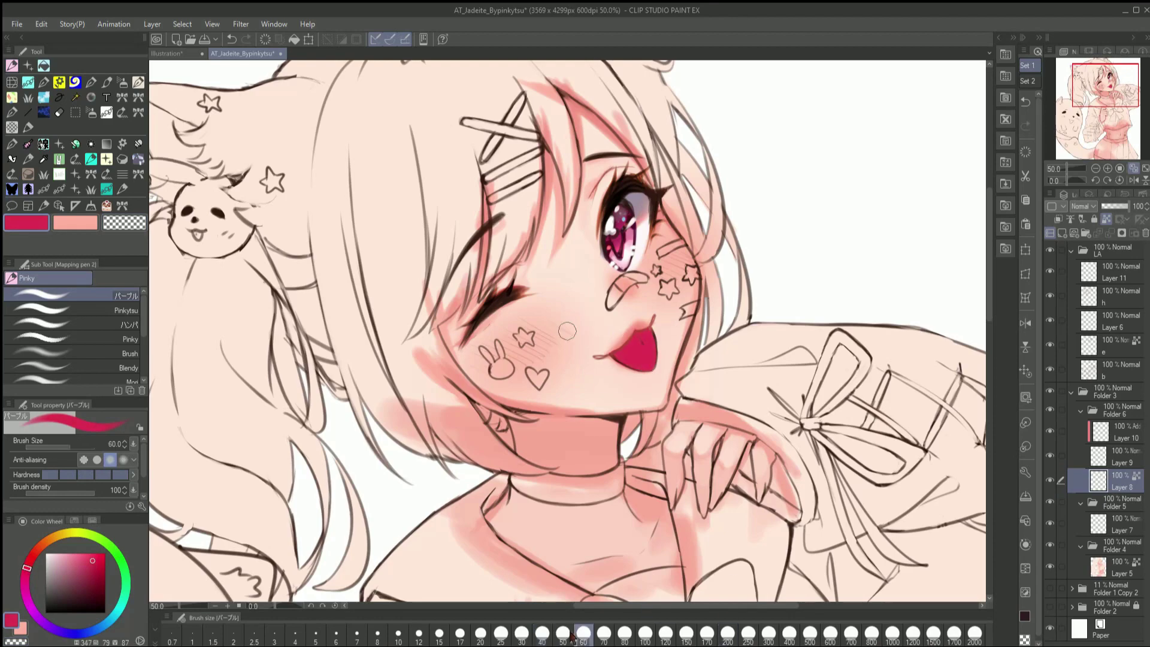
Touch up the mouth line on layer e, and shade the tongue on Layer 8 with a lighter red at brush size 40
click(1114, 346)
click(480, 633)
click(1114, 482)
alt+click(634, 354)
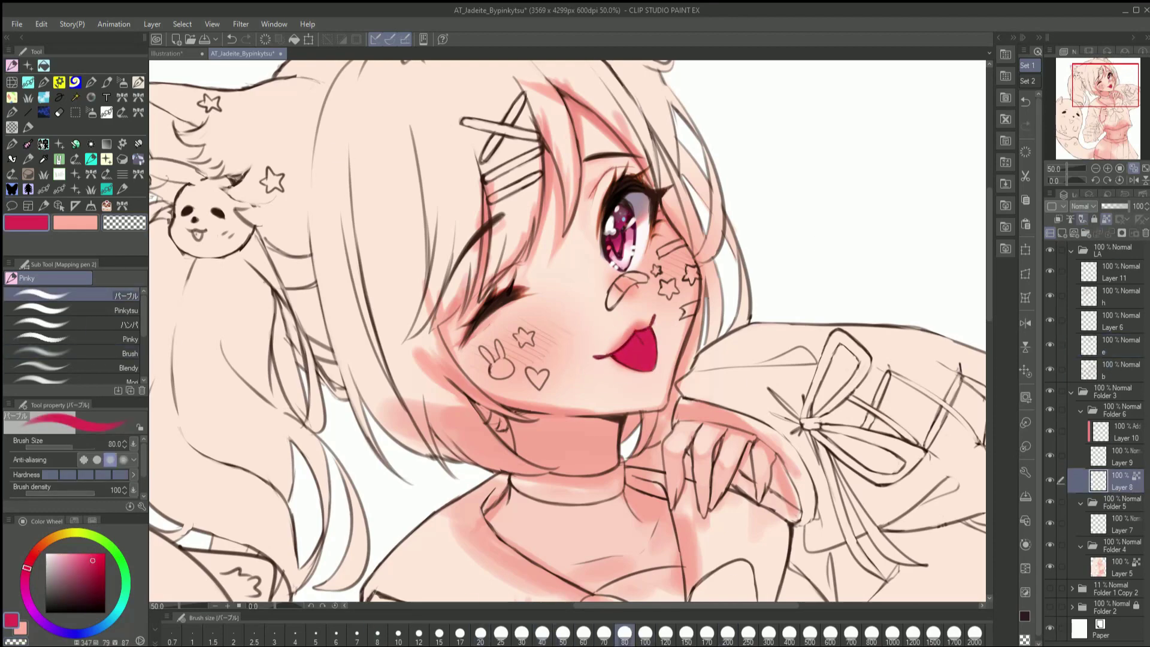
click(542, 633)
alt+click(546, 530)
key(ctrl+minus)
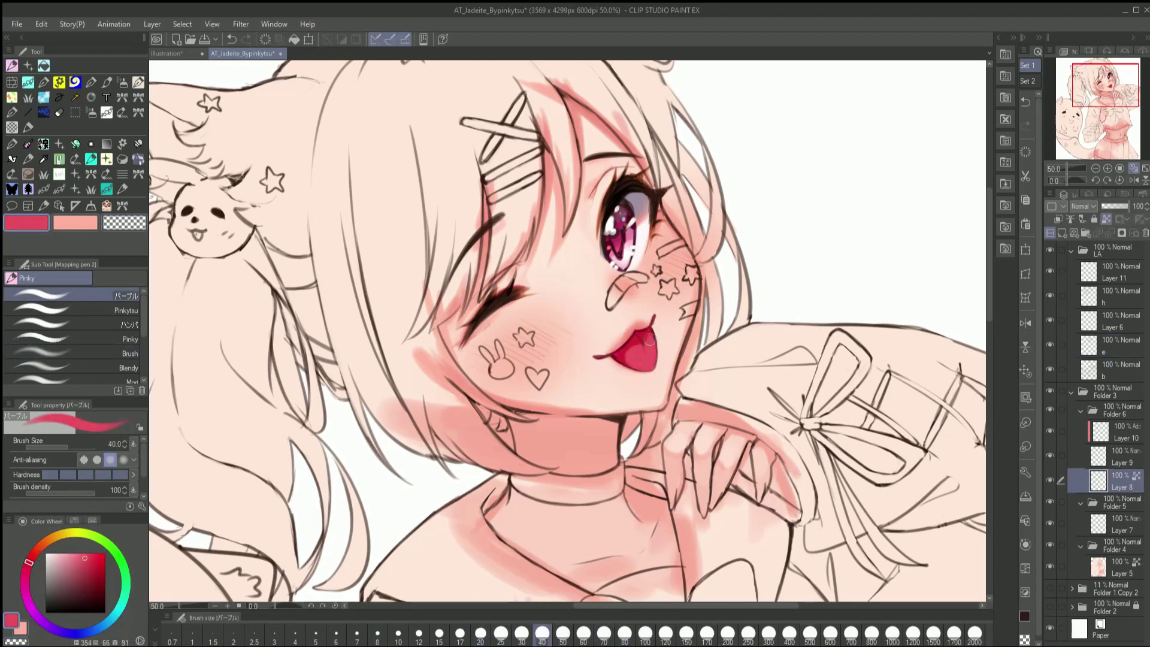
Collapse Folder 6 and block in the ponytail and outer side of the hair in light blue on Layer 7
click(1026, 324)
key(ctrl+minus)
click(1081, 411)
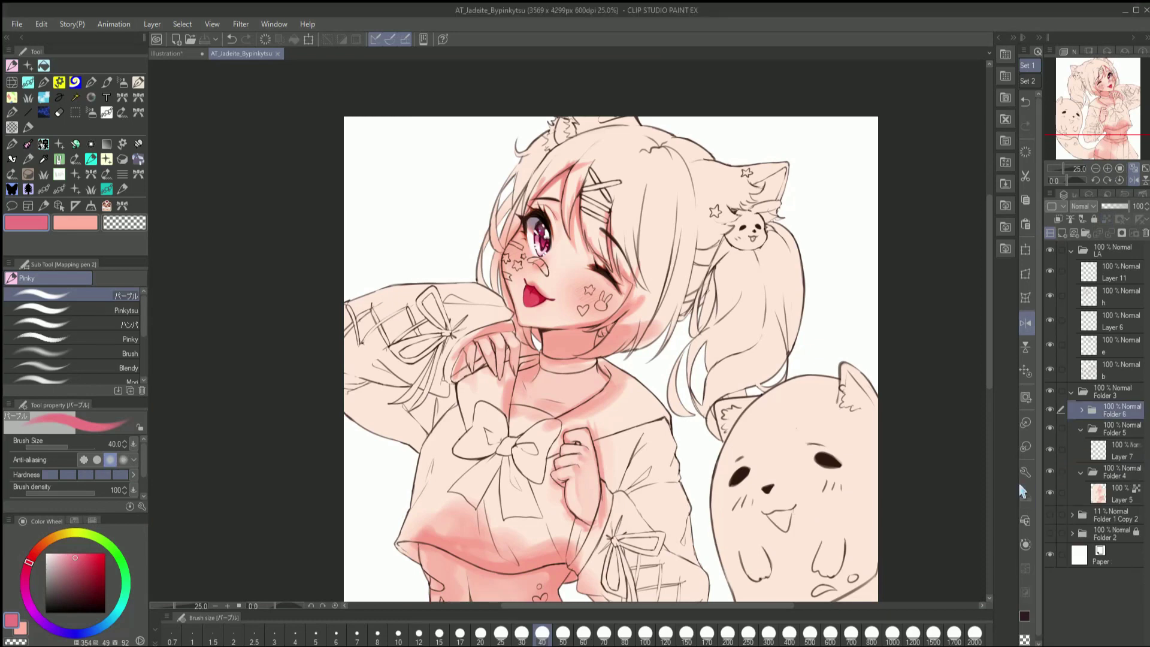
key(alt+bracketleft)
key(alt+bracketleft)
key(m)
key(alt+bracketleft)
key(ctrl+plus)
key(p)
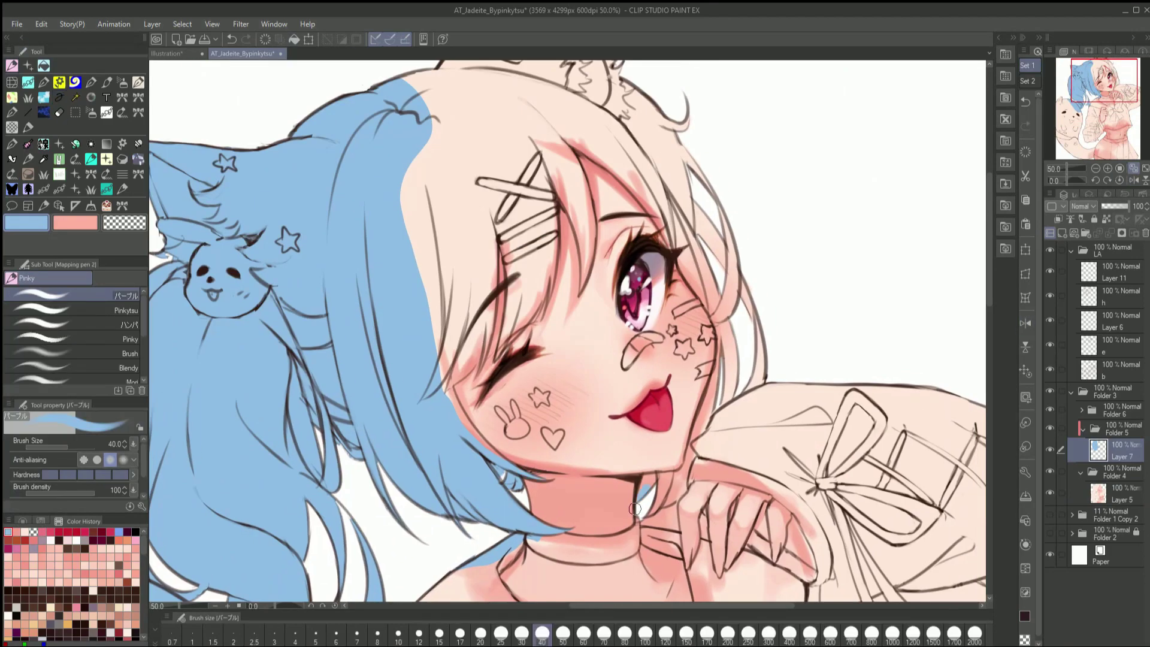
Paint the hair edges around the fringe, hair clips and face in the same light blue
drag(530, 153, 500, 356)
drag(488, 315, 455, 390)
drag(491, 228, 473, 362)
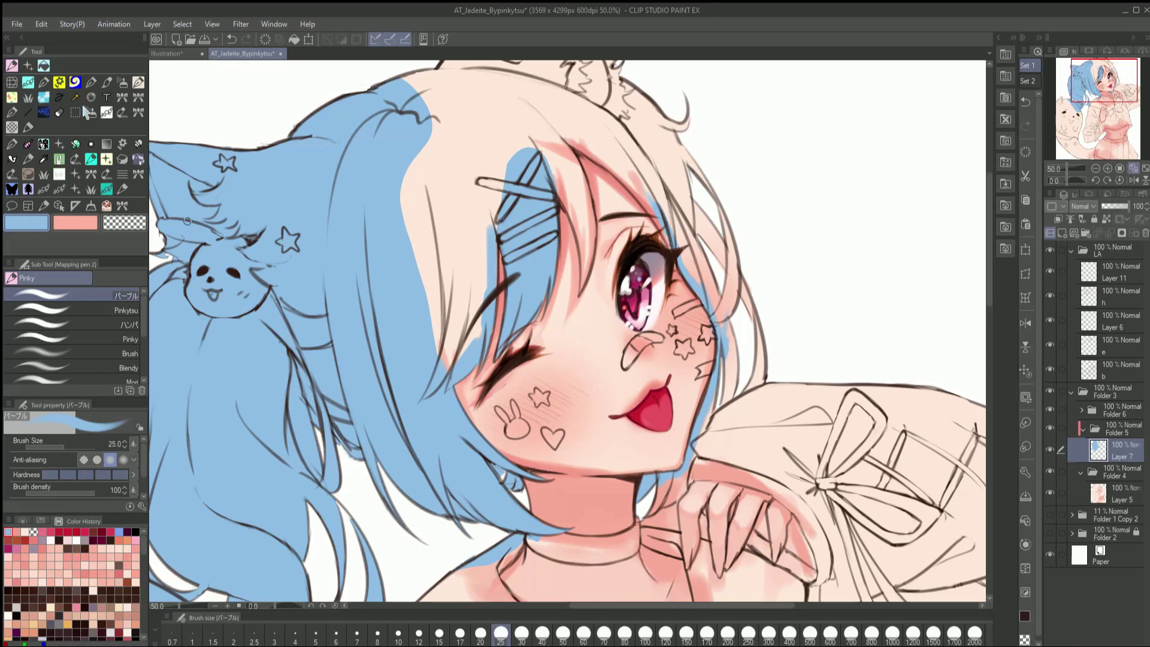
Lasso the remaining uncoloured front and crown hair and fill it with the same light blue
key(m)
drag(578, 295, 597, 212)
mouse_move(681, 488)
mouse_down()
mouse_move(578, 295)
mouse_move(637, 515)
mouse_move(586, 277)
mouse_up()
key(ctrl+d)
key(g)
key(m)
drag(668, 238, 668, 239)
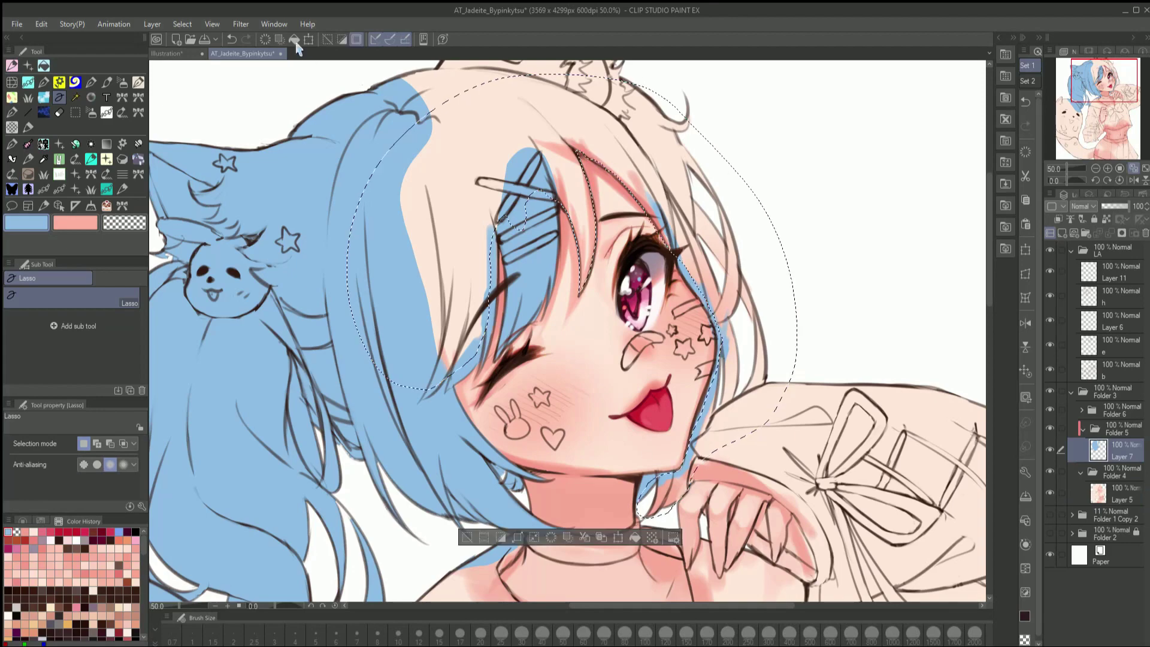
key(alt+BackSpace)
key(ctrl+d)
key(ctrl+minus)
key(h)
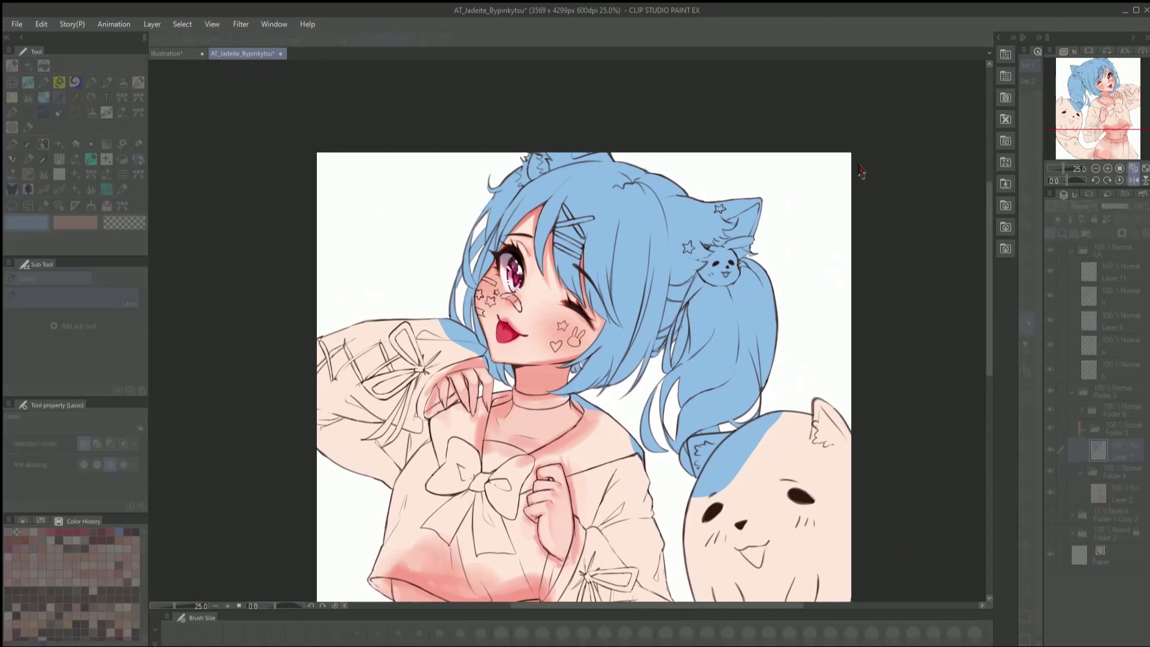
Shade the hair and ponytail on Layer 7 with a deeper blue at brush sizes 60 to 100, leaving the crown lighter
key(b)
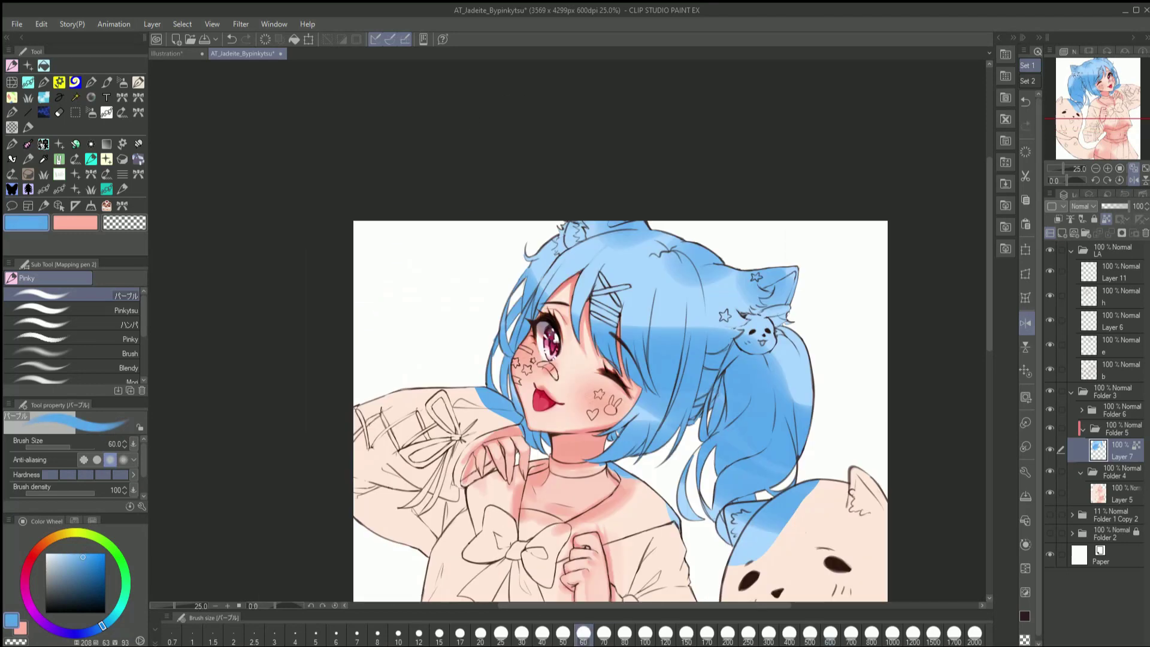
drag(599, 288, 671, 452)
key(bracketleft)
key(bracketleft)
key(bracketleft)
key(bracketleft)
key(bracketleft)
key(bracketleft)
key(bracketleft)
key(bracketleft)
key(bracketleft)
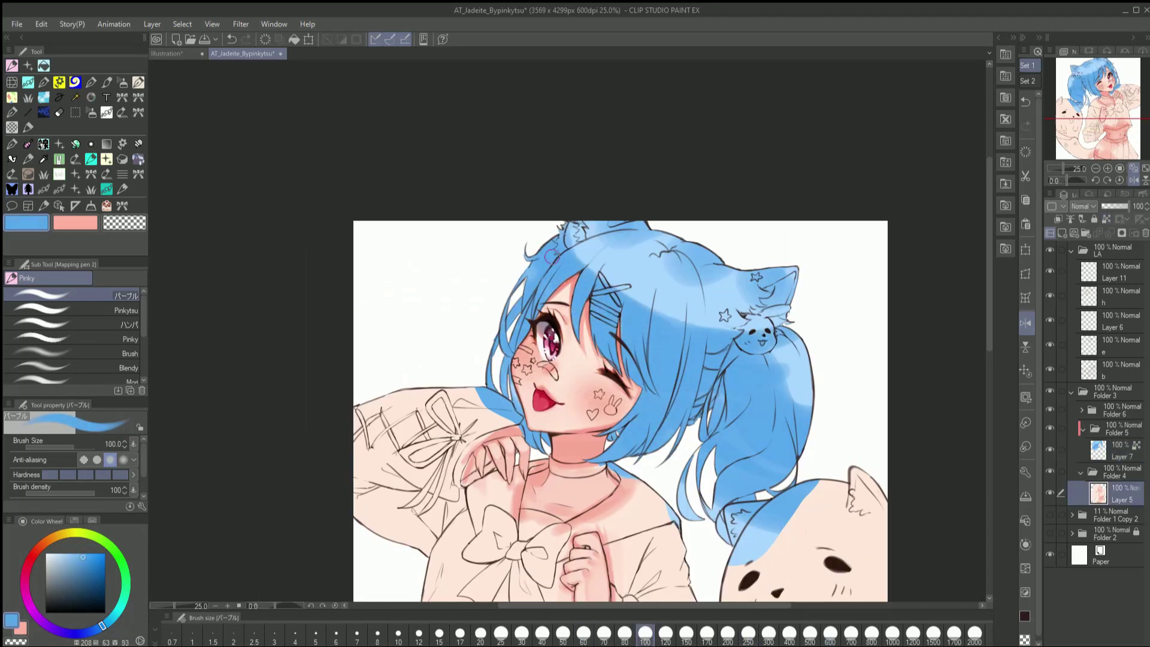
Paint light-blue highlight strands down the side hair at brush sizes 50 to 70 and save the illustration
alt+click(683, 351)
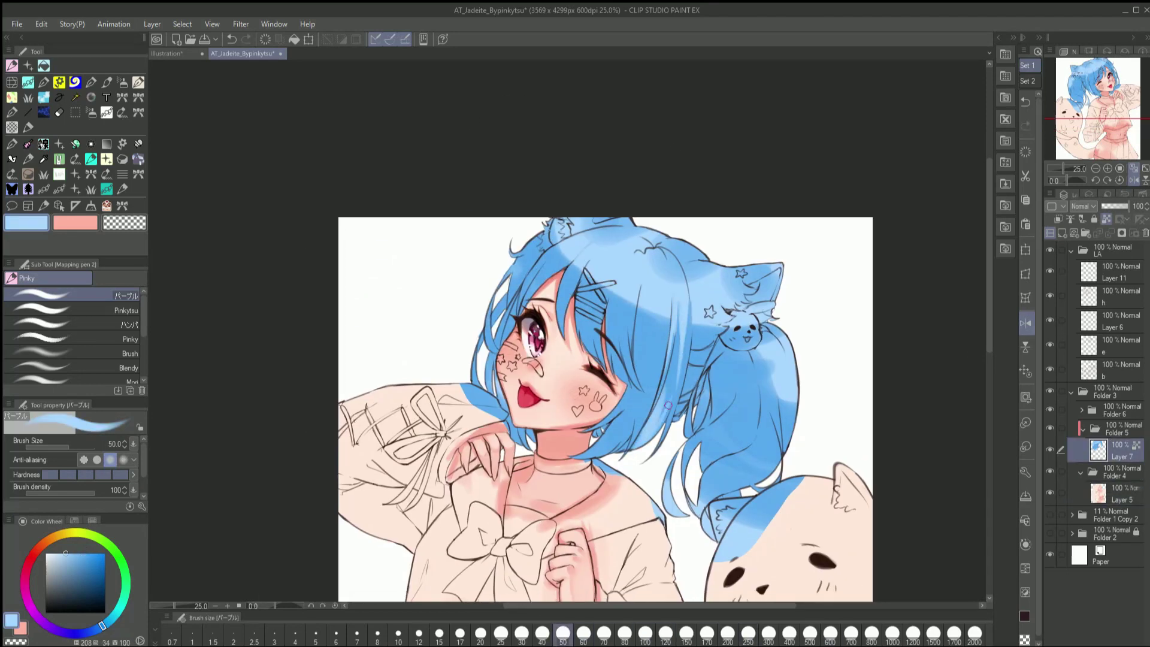
alt+click(675, 382)
alt+click(680, 373)
key(ctrl+z)
key(bracketright)
key(bracketright)
key(h)
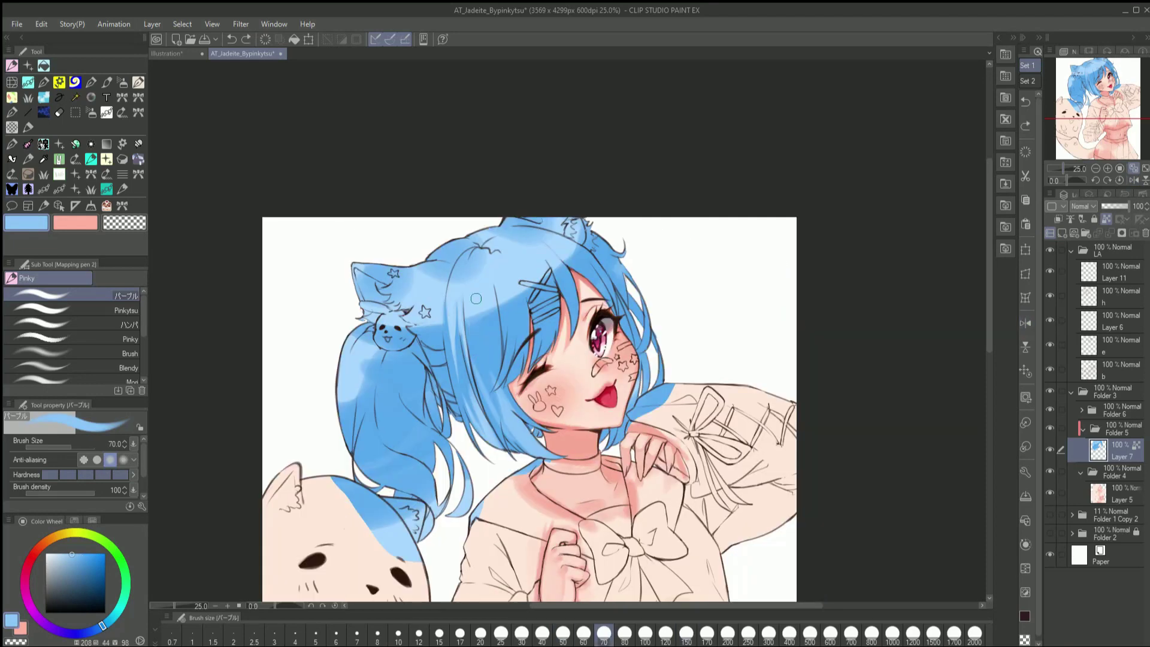
key(ctrl+s)
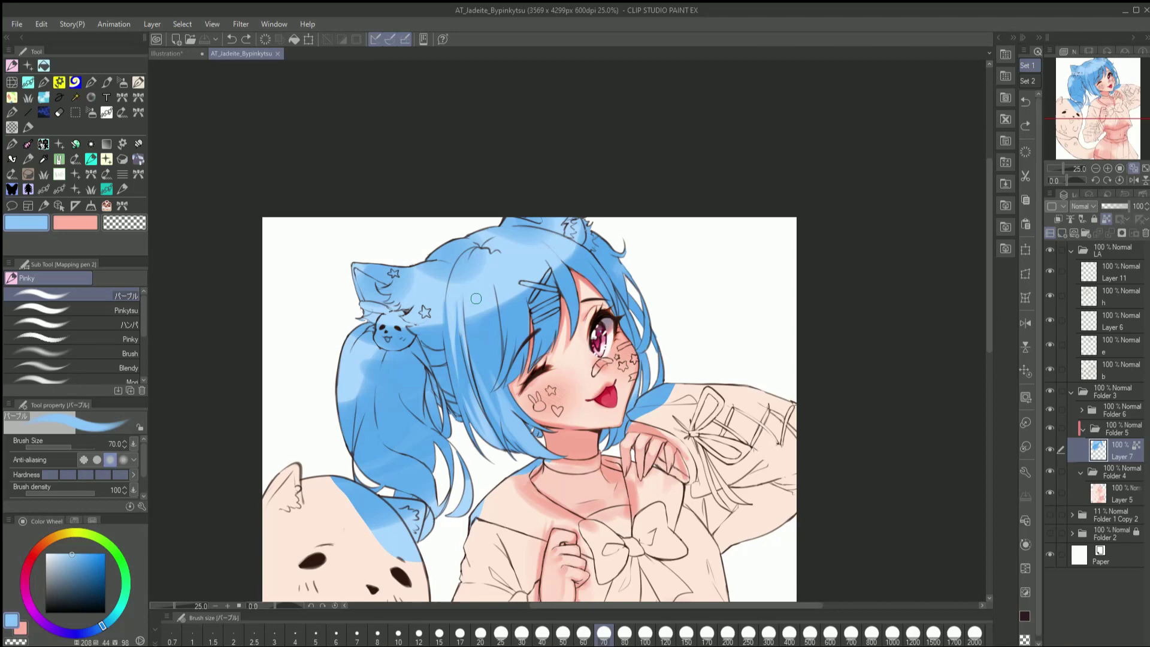
Refine the side hair strands with sampled light and deeper blues, reducing the brush size from 70 to 30
alt+click(475, 298)
mouse_move(465, 302)
mouse_down()
mouse_move(455, 354)
mouse_move(479, 422)
mouse_up()
alt+click(518, 446)
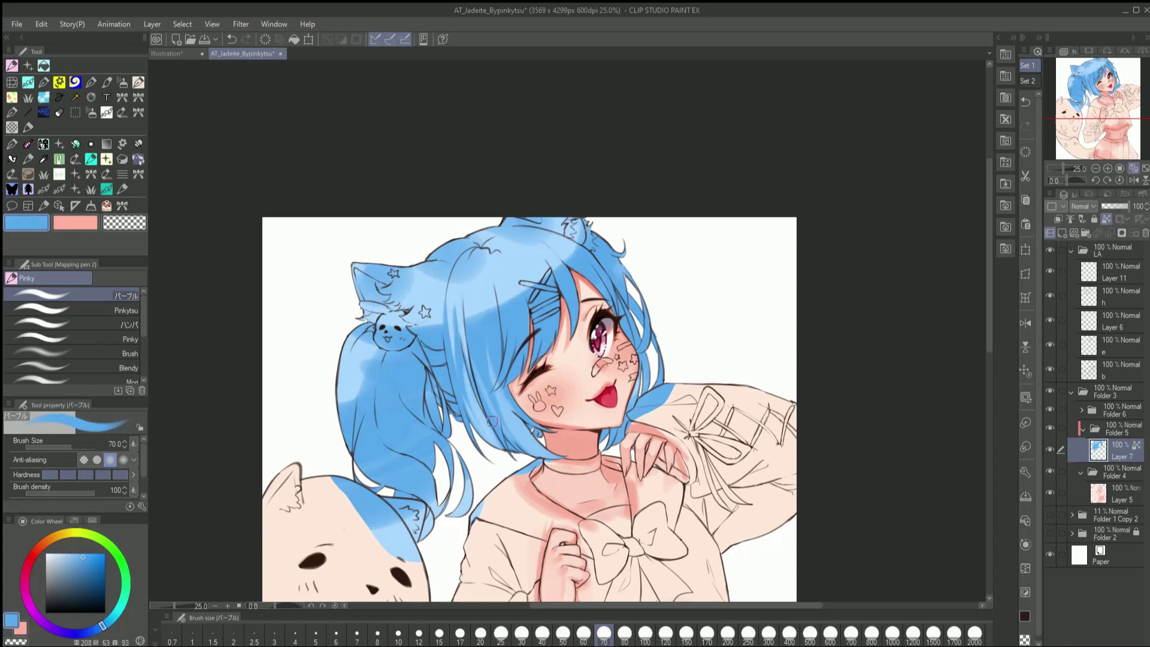
alt+click(551, 430)
alt+click(551, 430)
key(bracketleft)
key(bracketleft)
key(bracketleft)
key(bracketleft)
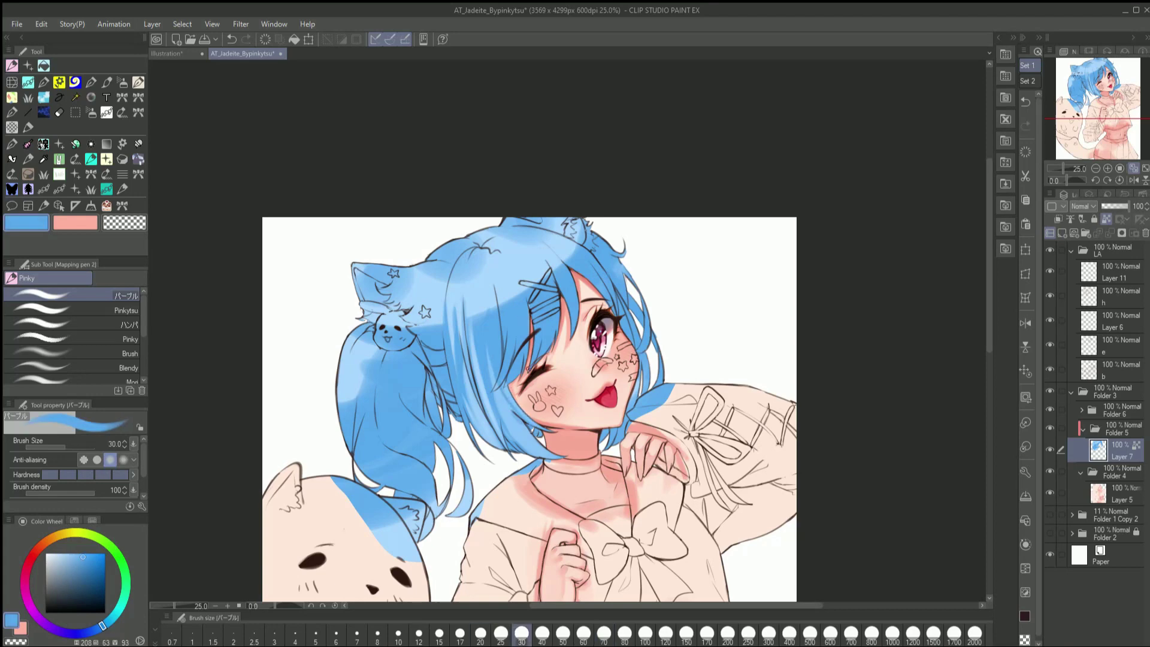
Brush light-blue highlights onto the crown and side hair at brush size 50
key(bracketright)
key(bracketright)
key(bracketright)
alt+click(501, 404)
key(bracketright)
key(bracketright)
key(bracketright)
key(bracketright)
scroll(576, 191, up, 5)
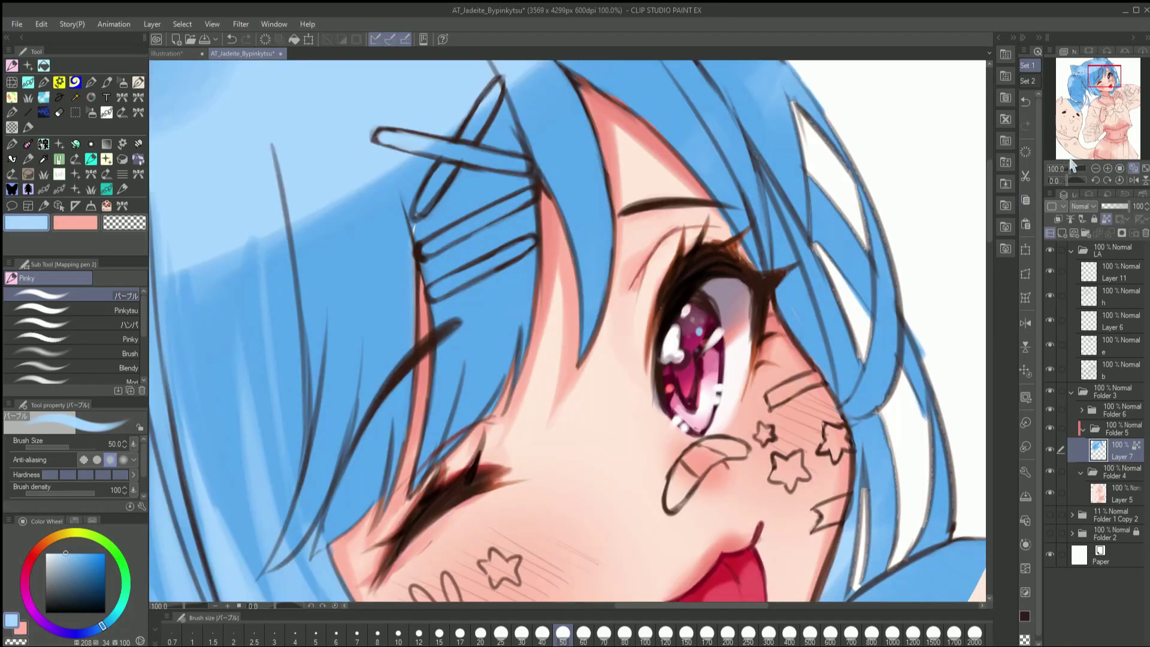
Extend light-blue strands across the front and side hair at brush size 60
scroll(576, 191, down, 3)
key(h)
key(bracketleft)
key(bracketleft)
key(bracketleft)
key(h)
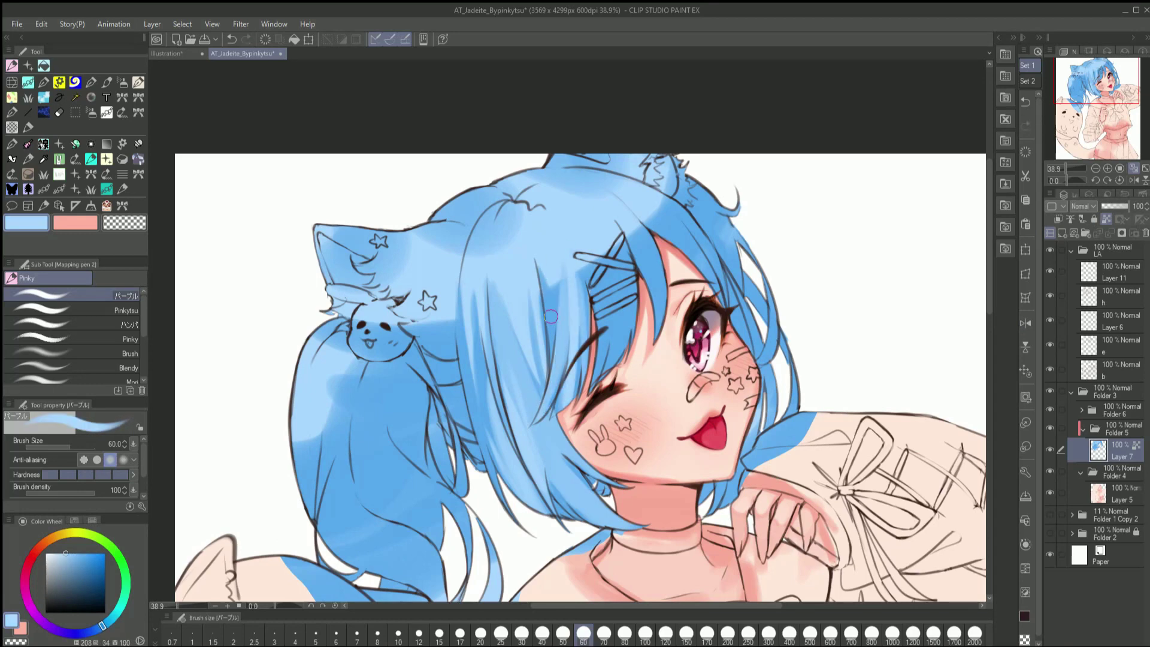
key(h)
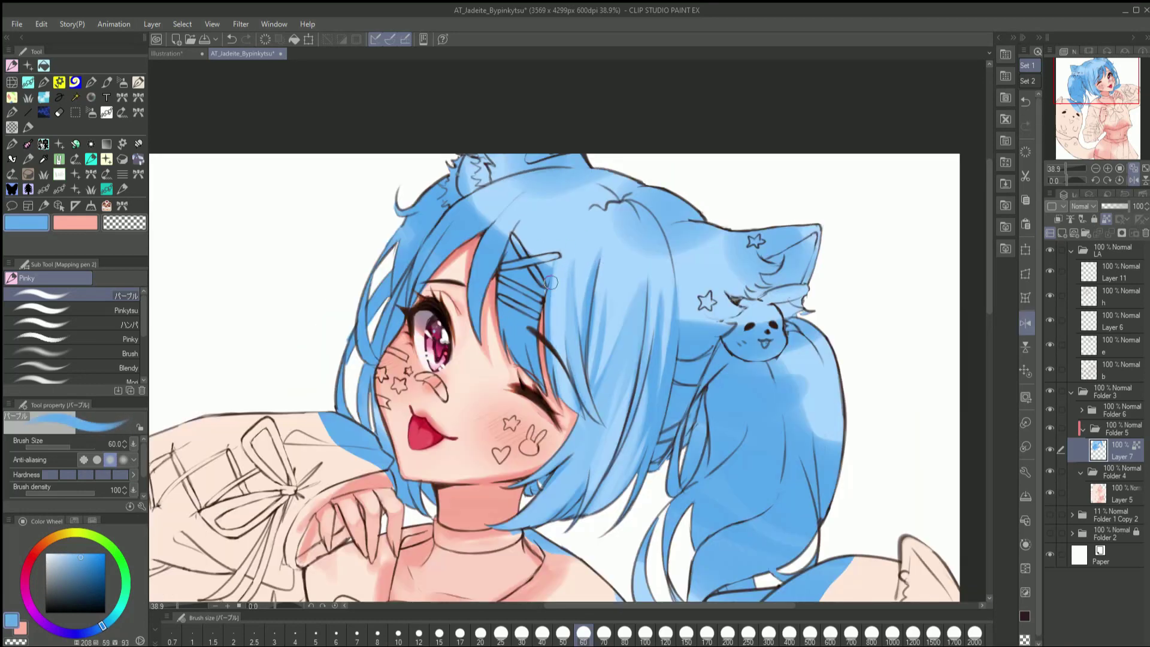
Blend the front hair strands around the clips with sampled mid and light blues at brush sizes up to 120
alt+click(565, 379)
key(bracketleft)
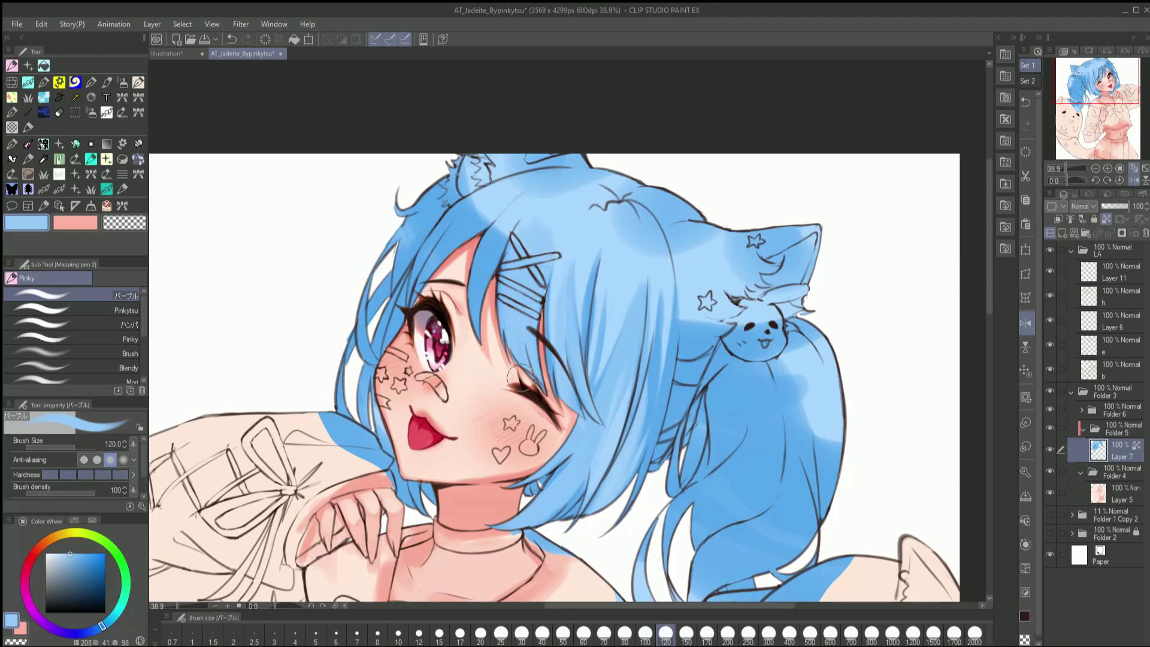
alt+click(510, 289)
alt+click(530, 273)
key(bracketright)
Shade the hair undersides, inner ponytail strands, hair clip area and seal's ear with muted purple
scroll(568, 521, down, 10)
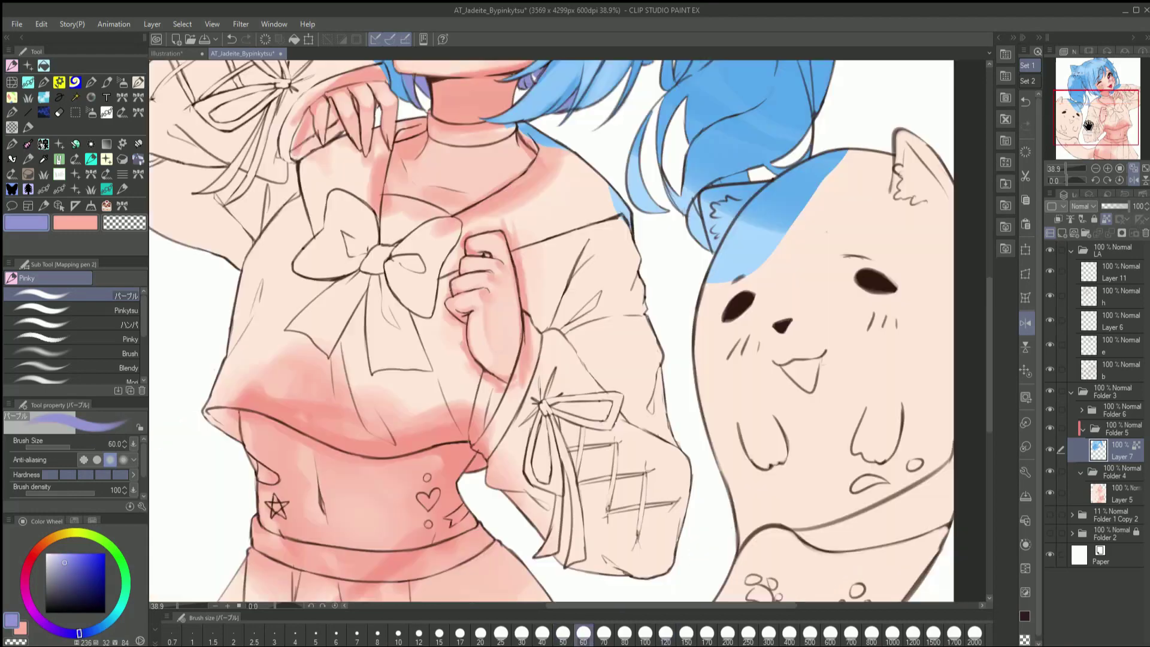
scroll(568, 521, up, 4)
click(707, 633)
scroll(896, 317, up, 5)
scroll(568, 359, up, 2)
click(521, 633)
mouse_move(659, 300)
mouse_down()
mouse_move(539, 419)
mouse_move(503, 433)
mouse_up()
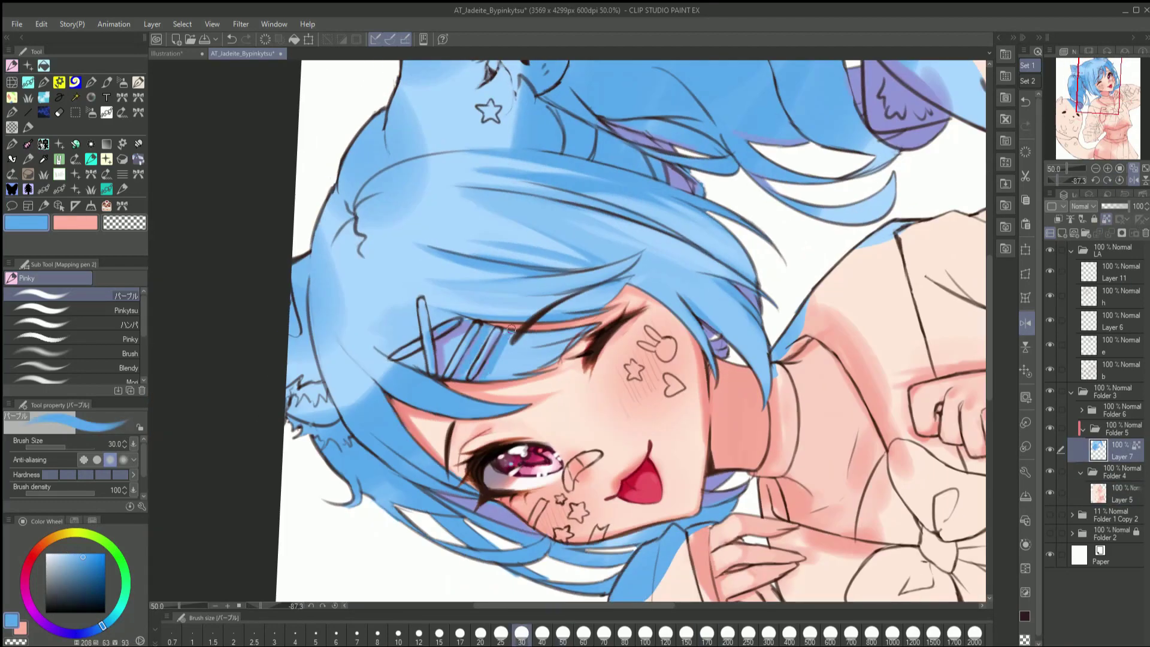
Paint light-blue strands through the fringe beside the hair clips at brush size 40
key(ctrl+0)
alt+click(585, 267)
key(bracketright)
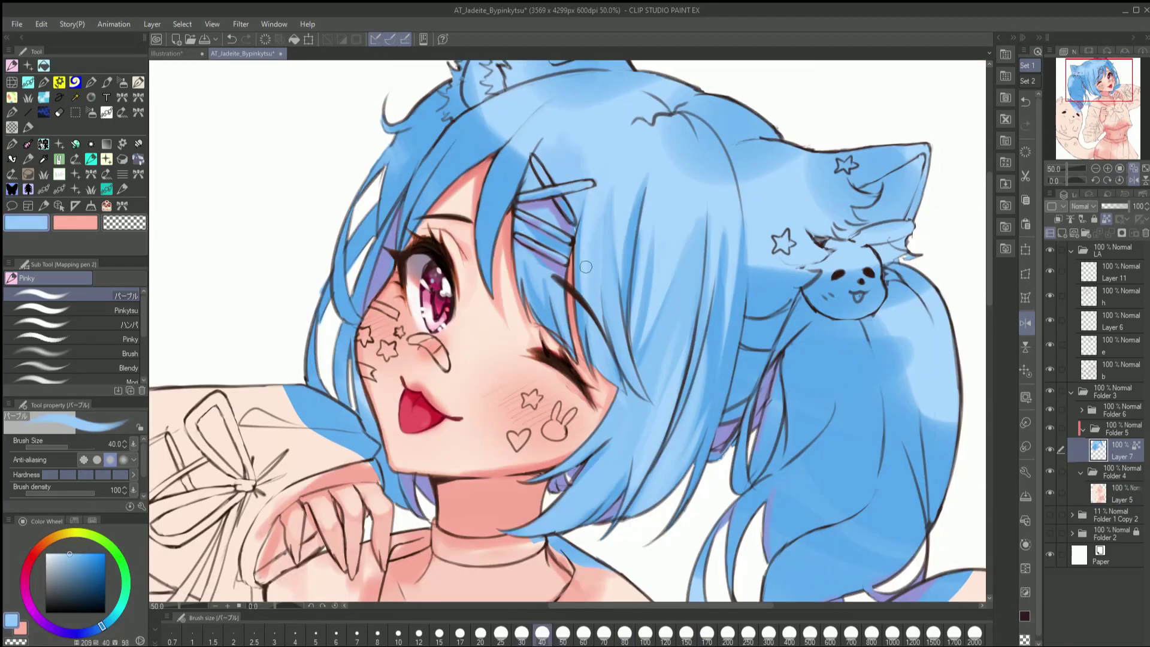
drag(586, 267, 601, 215)
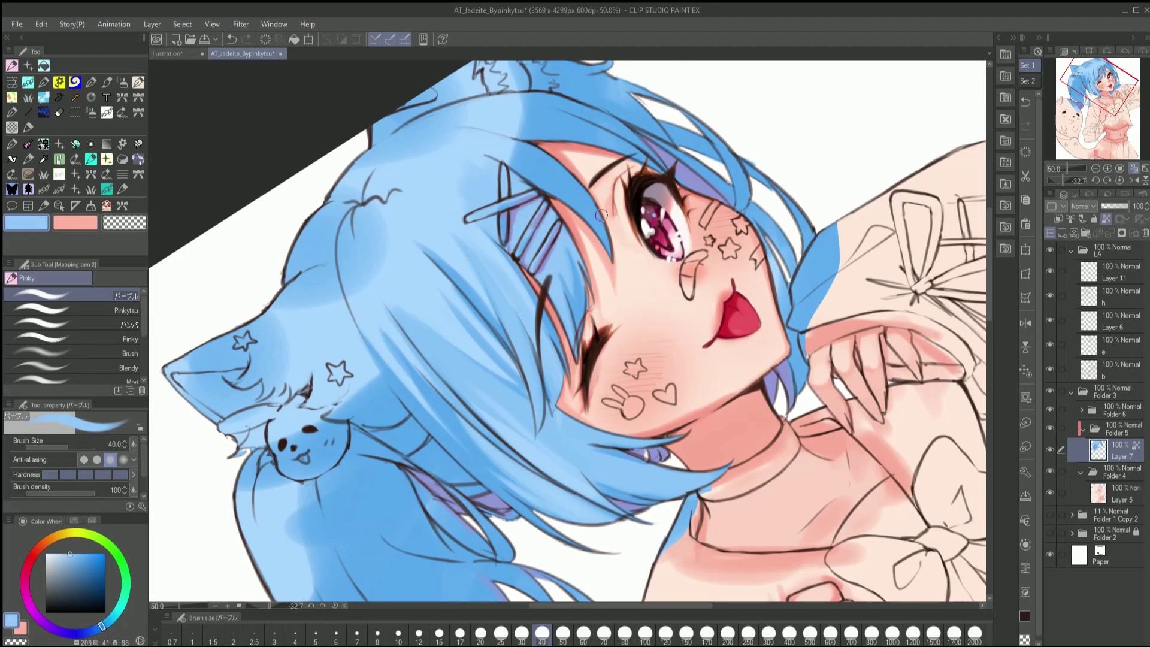
Blend the fringe above the closed eye with sampled light and mid blues at brush sizes 70 and 40
key(bracketright)
key(bracketright)
key(bracketright)
key(ctrl+0)
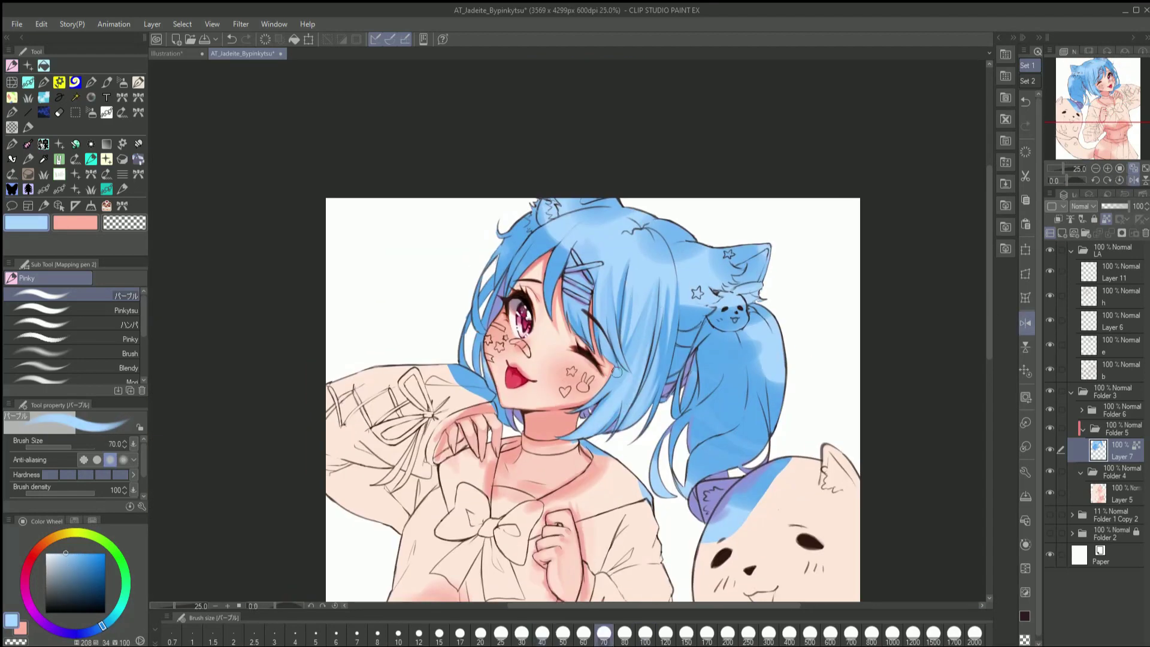
key(h)
scroll(566, 330, up, 2)
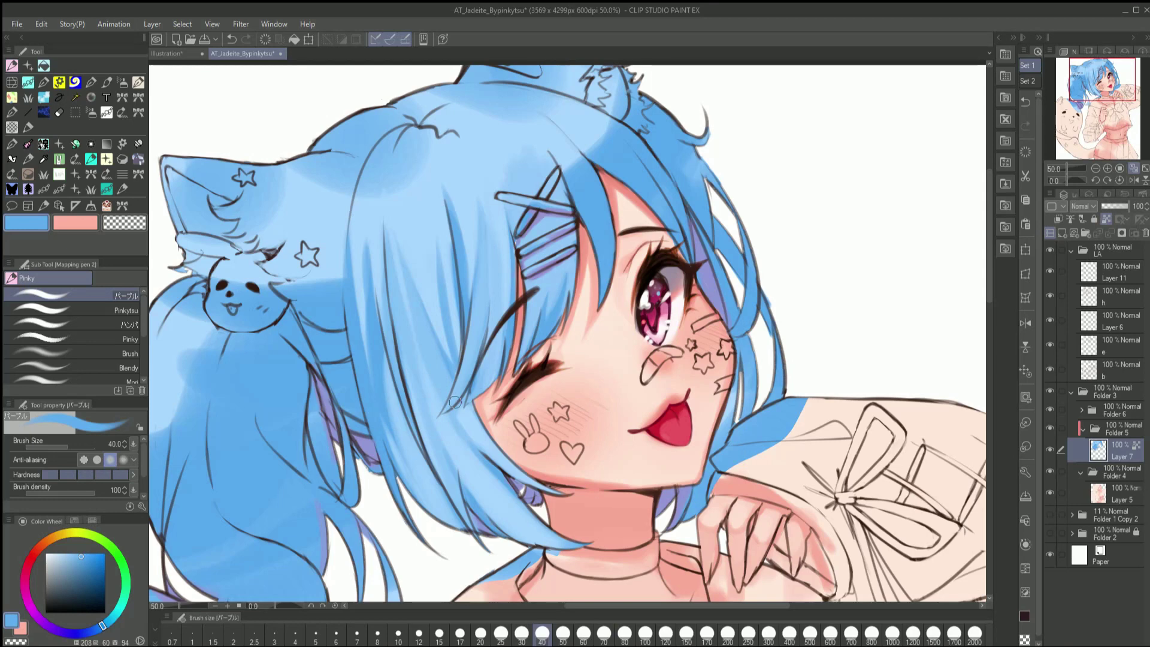
alt+click(471, 415)
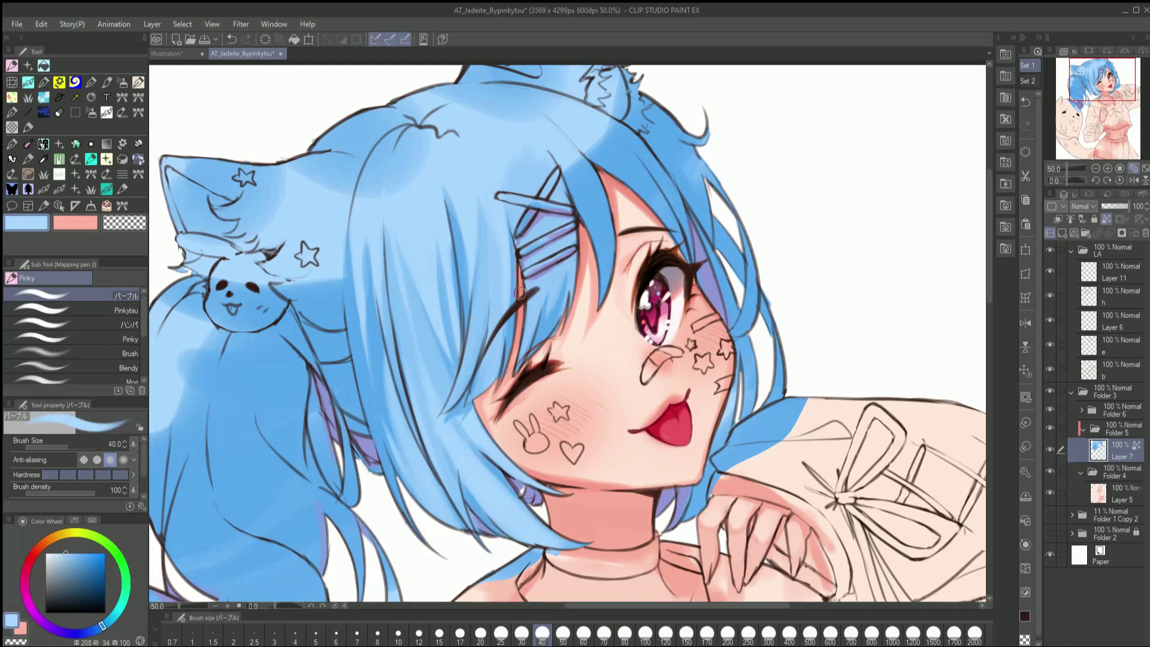
Shade the front hair and crown with a sampled mid blue at brush size 70
key(h)
scroll(520, 294, down, 1)
key(bracketright)
alt+click(540, 273)
key(h)
key(bracketright)
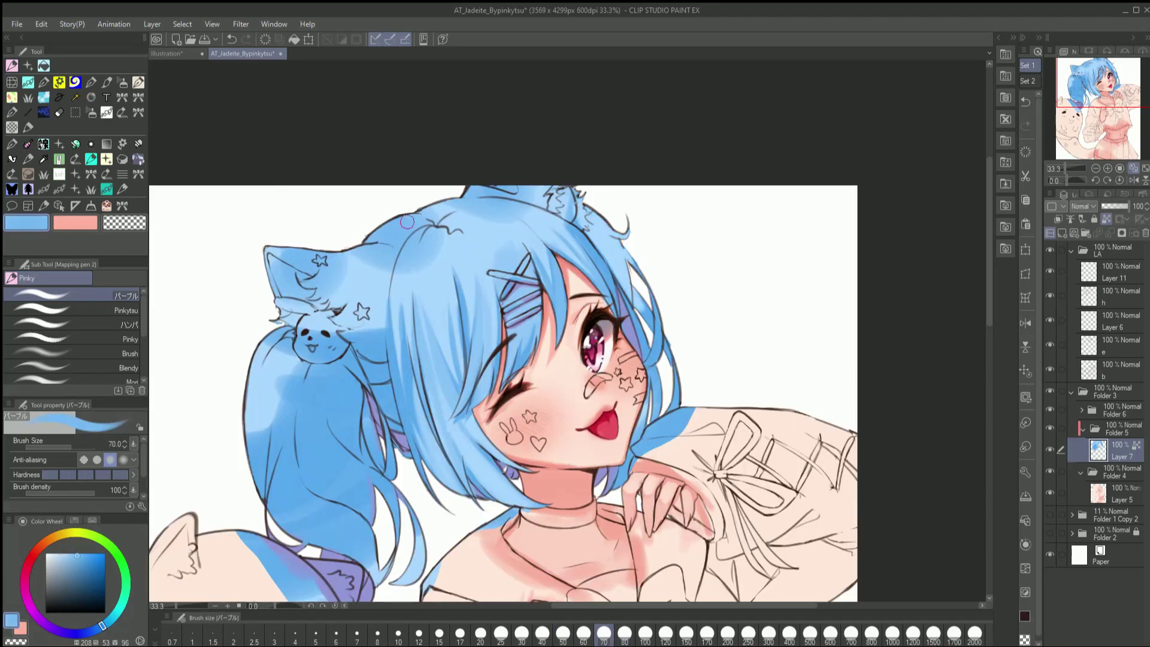
Paint light-blue strands across the crown and near the far cat ear at brush size 40
alt+click(506, 232)
key(bracketleft)
key(bracketleft)
alt+click(552, 213)
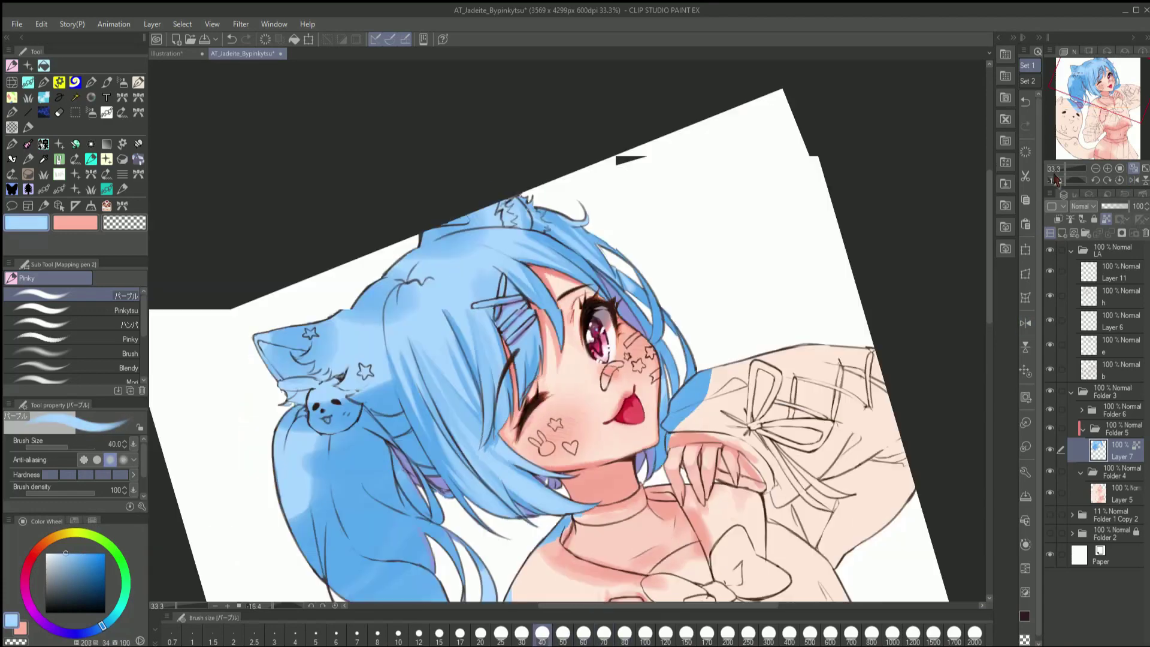
key(bracketright)
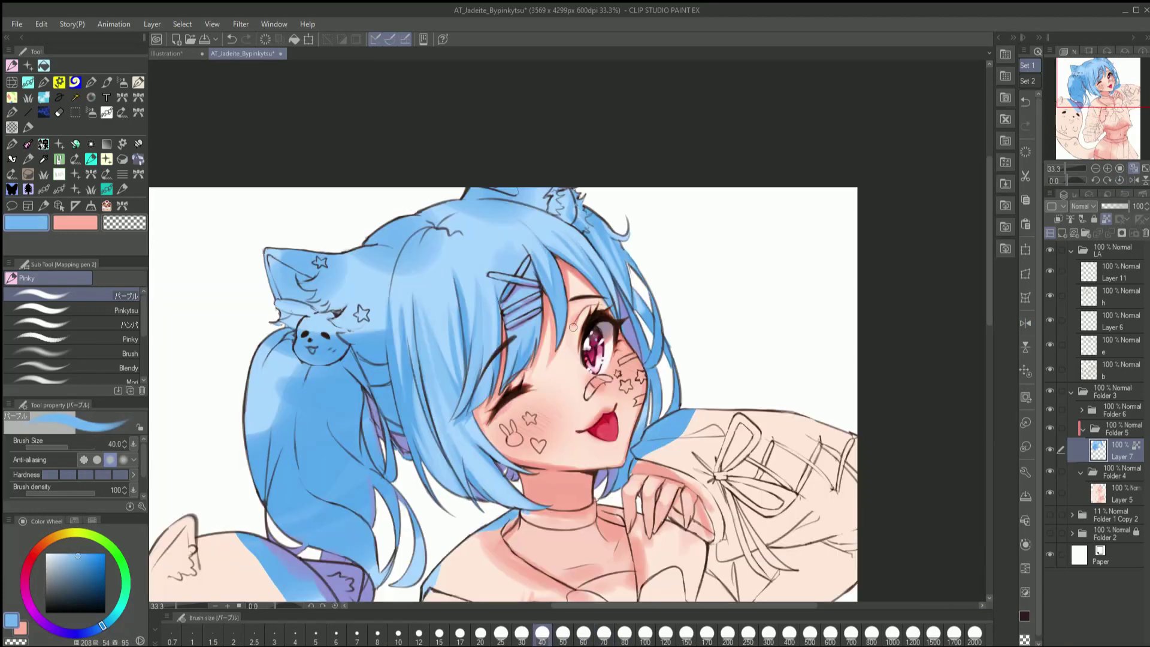
Paint long light-blue strands down the ponytail below the seal hair ornament with an enlarged brush
drag(213, 371, 309, 254)
key(bracketright)
alt+click(405, 274)
alt+click(405, 274)
key(bracketright)
key(bracketright)
key(bracketright)
drag(350, 240, 383, 389)
drag(353, 288, 419, 456)
drag(368, 405, 455, 419)
Refine the ponytail's inner and lower curls with sampled blues, using a smaller brush and then size 80
key(bracketleft)
key(bracketleft)
drag(389, 335, 449, 431)
alt+click(446, 422)
key(bracketright)
alt+click(447, 422)
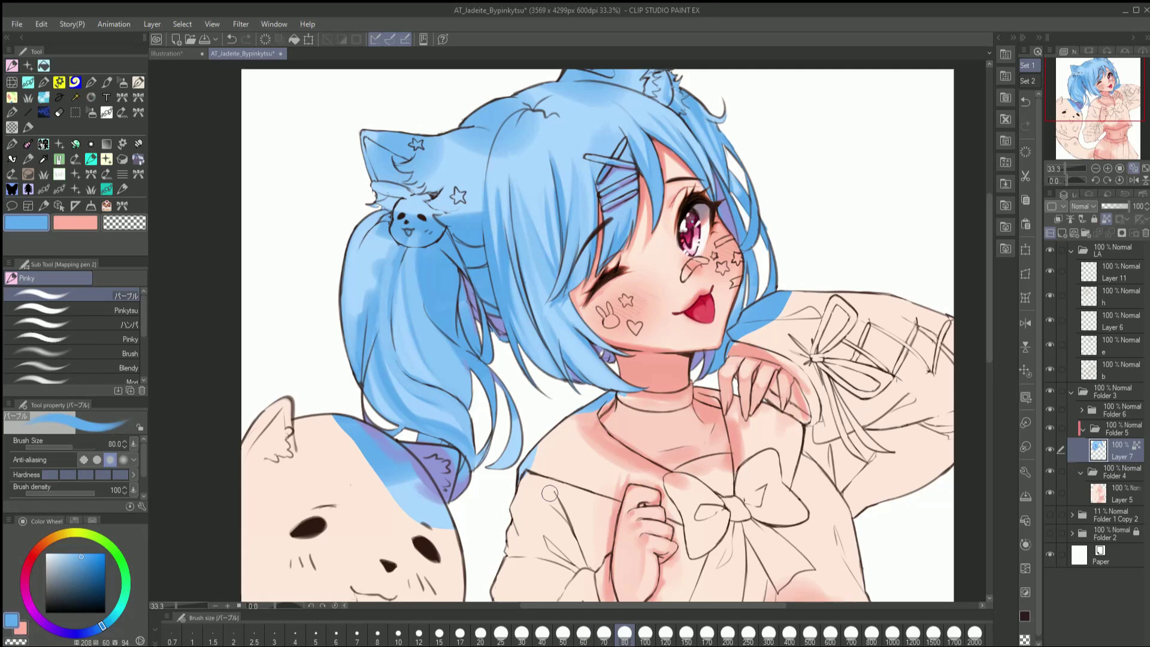
Shade the ponytail's outer edge with sampled blues and its loose strand with periwinkle at brush size 60
alt+click(357, 300)
mouse_move(359, 228)
mouse_down()
mouse_move(374, 335)
mouse_move(350, 317)
mouse_up()
alt+click(353, 300)
alt+click(358, 311)
drag(359, 272, 355, 368)
alt+click(354, 377)
alt+click(369, 371)
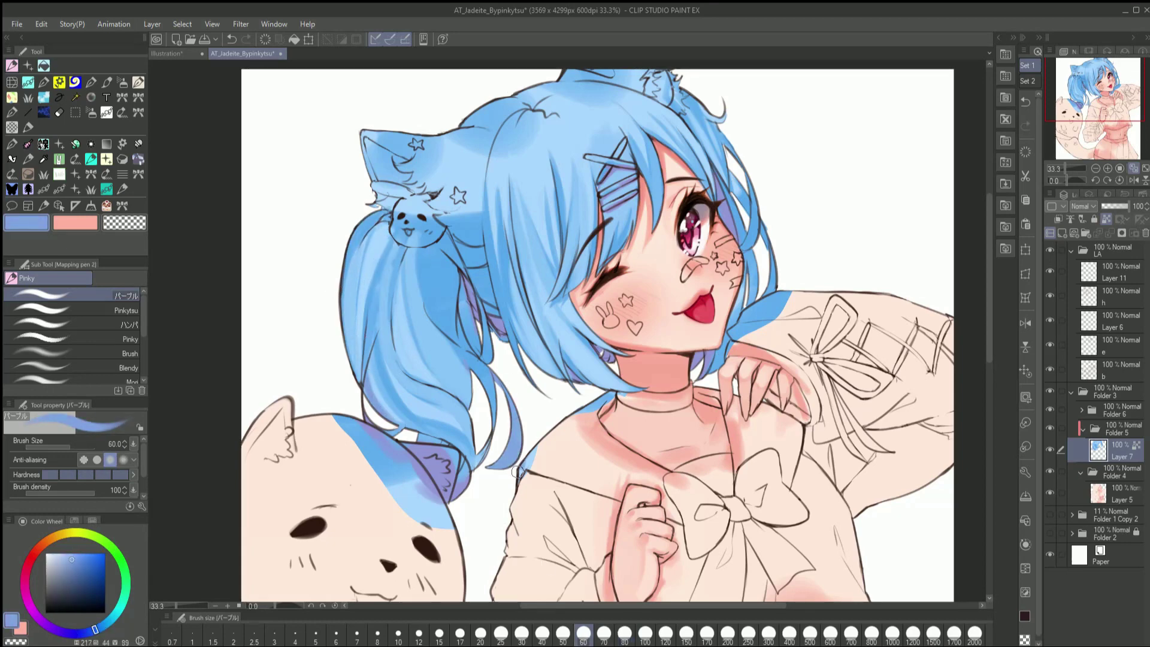
Shade the inner ponytail under the seal ornament and its lower tip with periwinkle and purple at brush sizes 50 and 60
click(563, 633)
alt+click(374, 311)
drag(399, 233, 370, 331)
alt+click(406, 246)
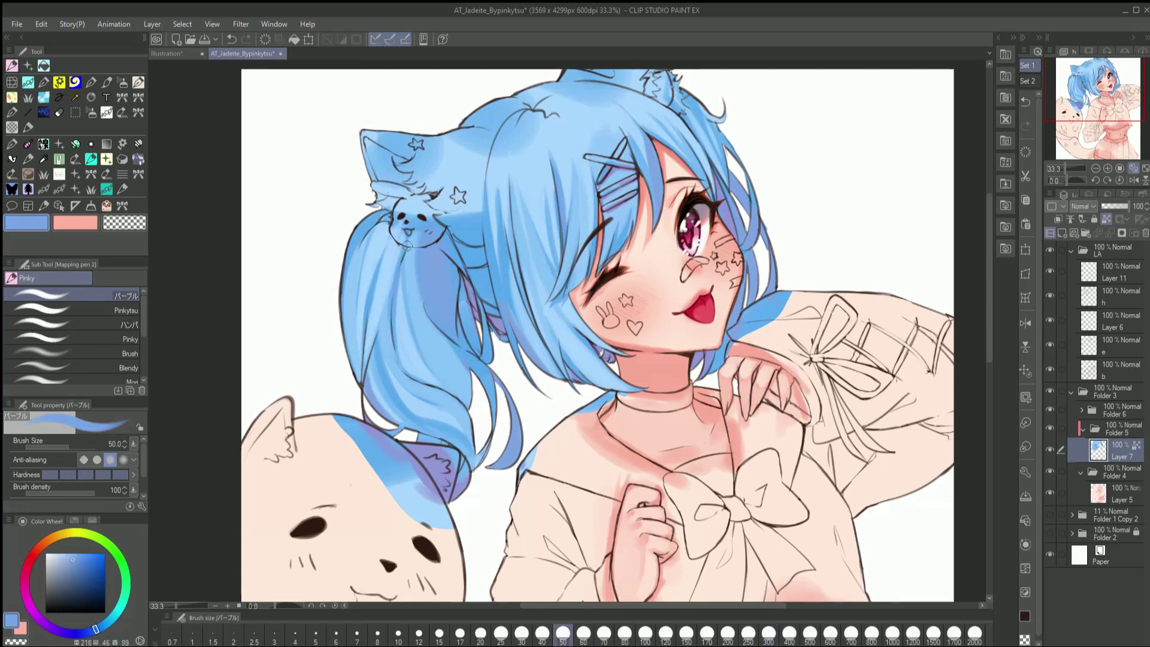
click(584, 633)
alt+click(376, 406)
drag(470, 455, 465, 494)
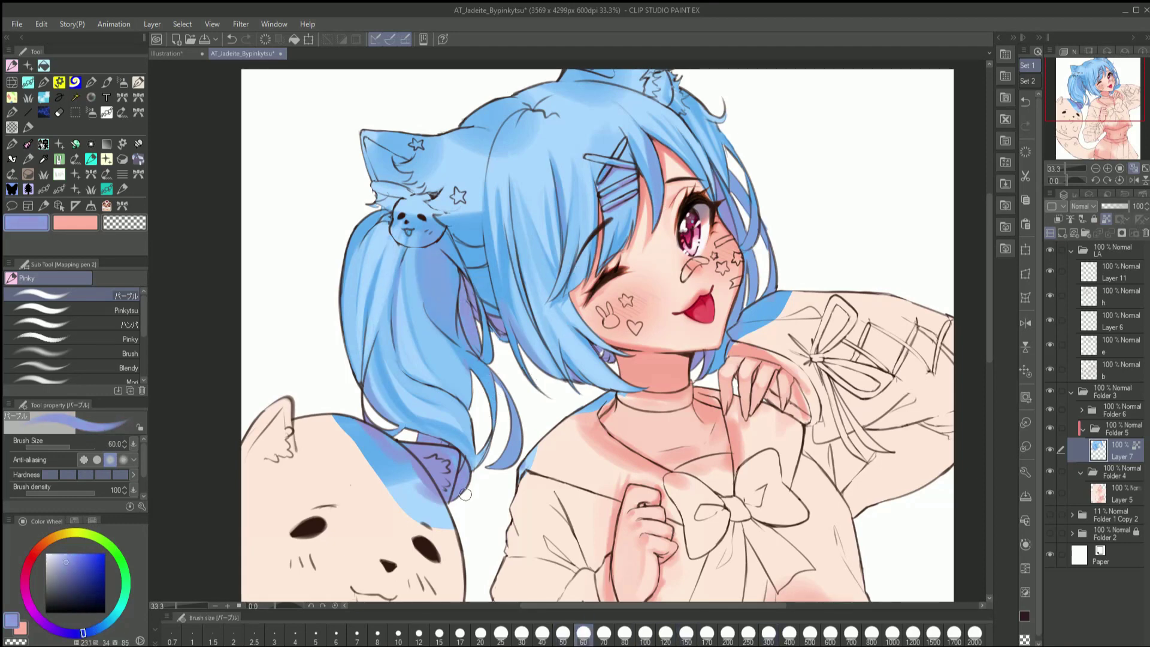
Blend the inner ponytail shadow and side hair with sampled light blues at brush sizes 50 to 70
key(h)
alt+click(617, 256)
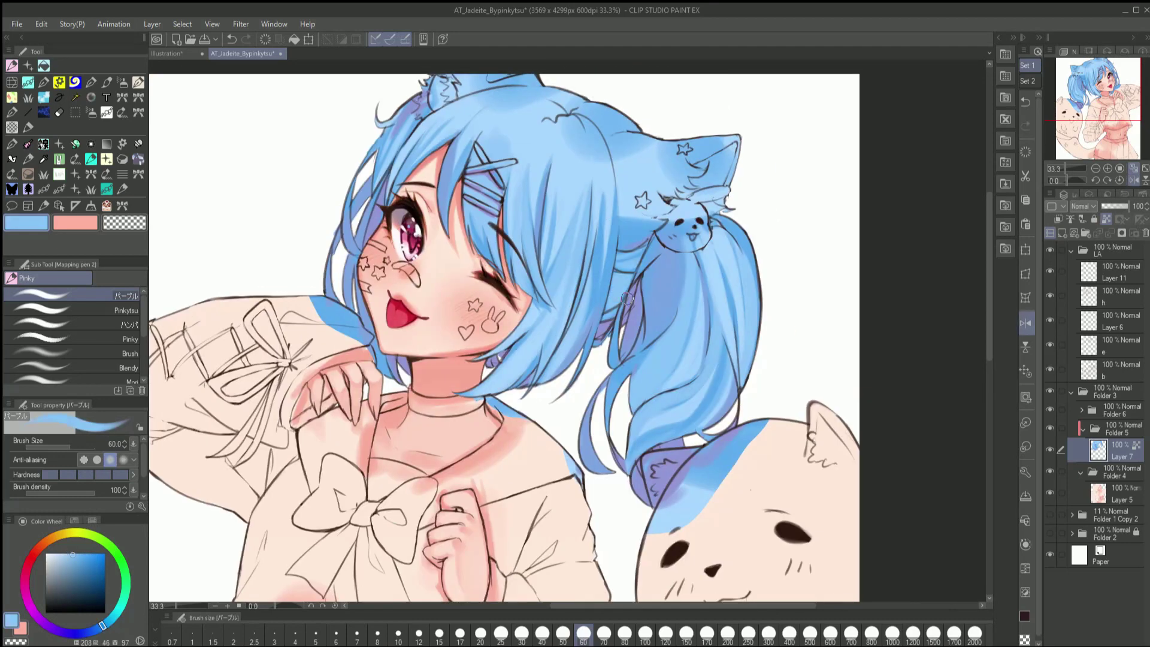
key(bracketright)
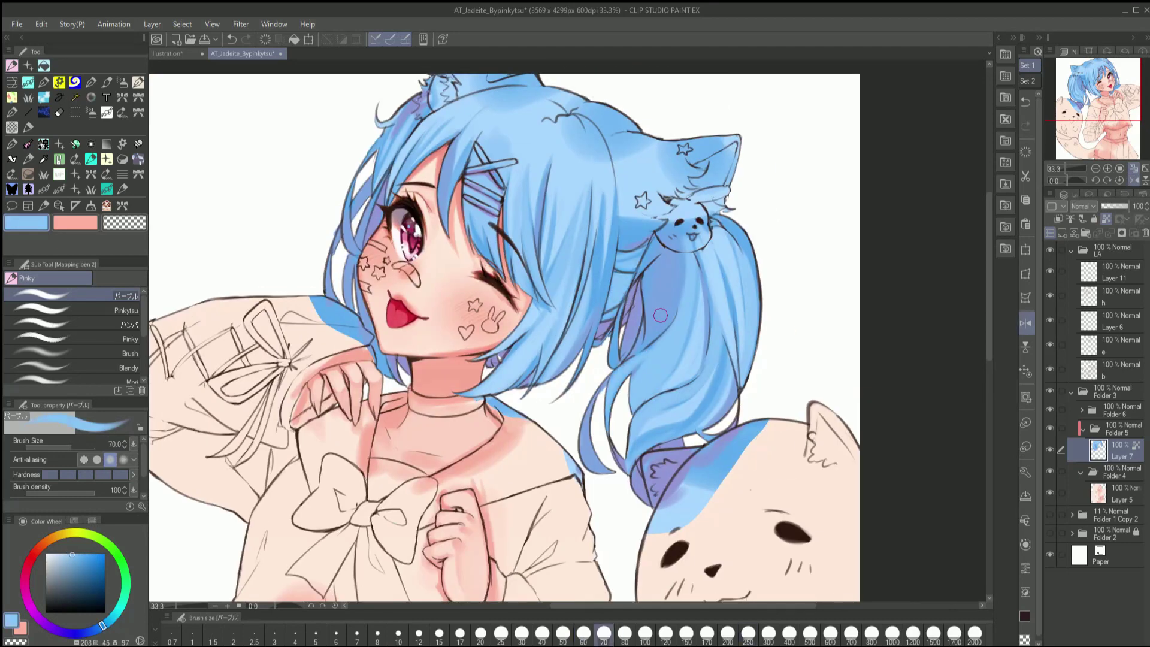
alt+click(605, 347)
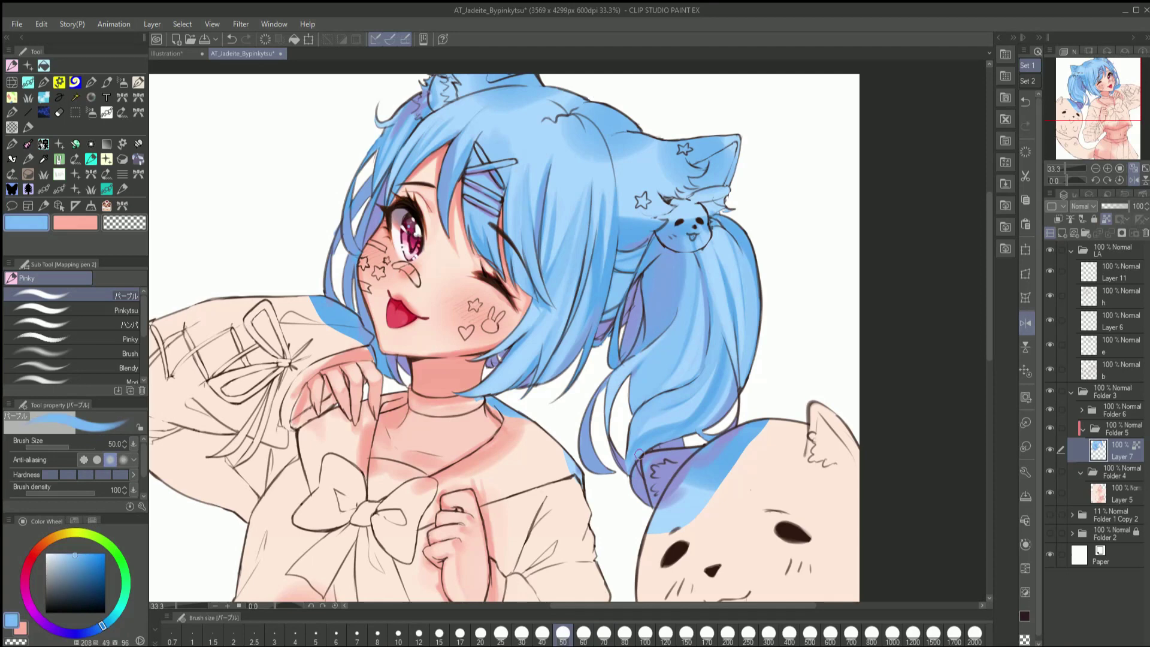
scroll(576, 169, up, 2)
alt+click(576, 169)
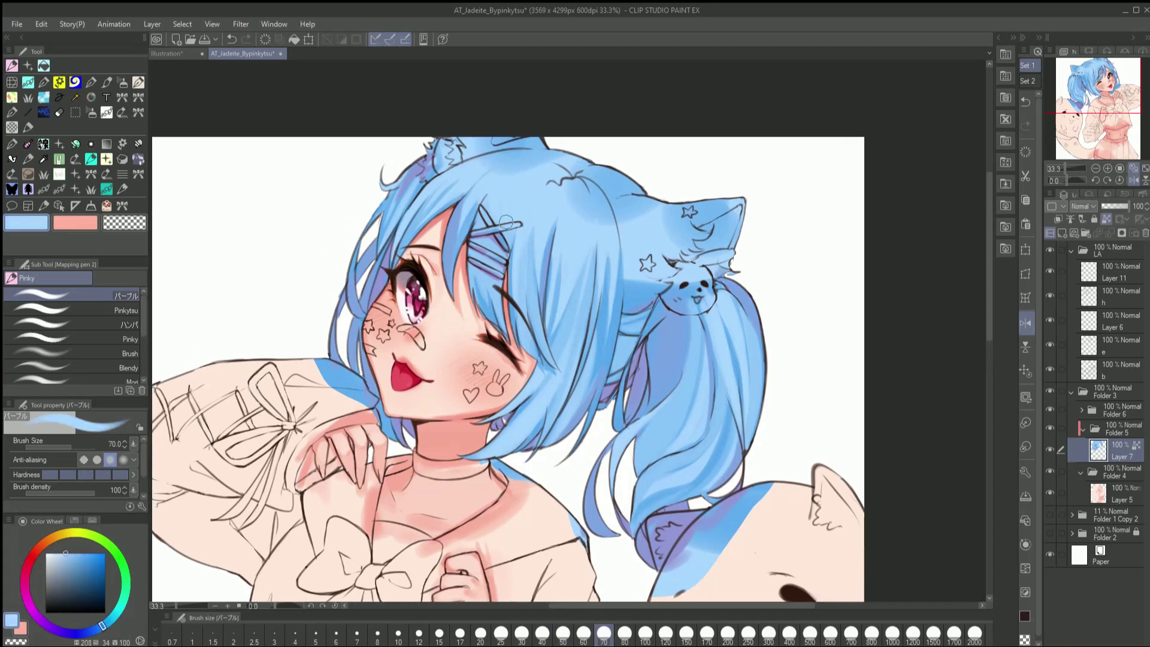
Shade the crown and hair parting with sampled mid blue and periwinkle at brush sizes 70 and 50
key(h)
alt+click(585, 326)
key(minus)
key(minus)
key(minus)
key(minus)
alt+click(435, 278)
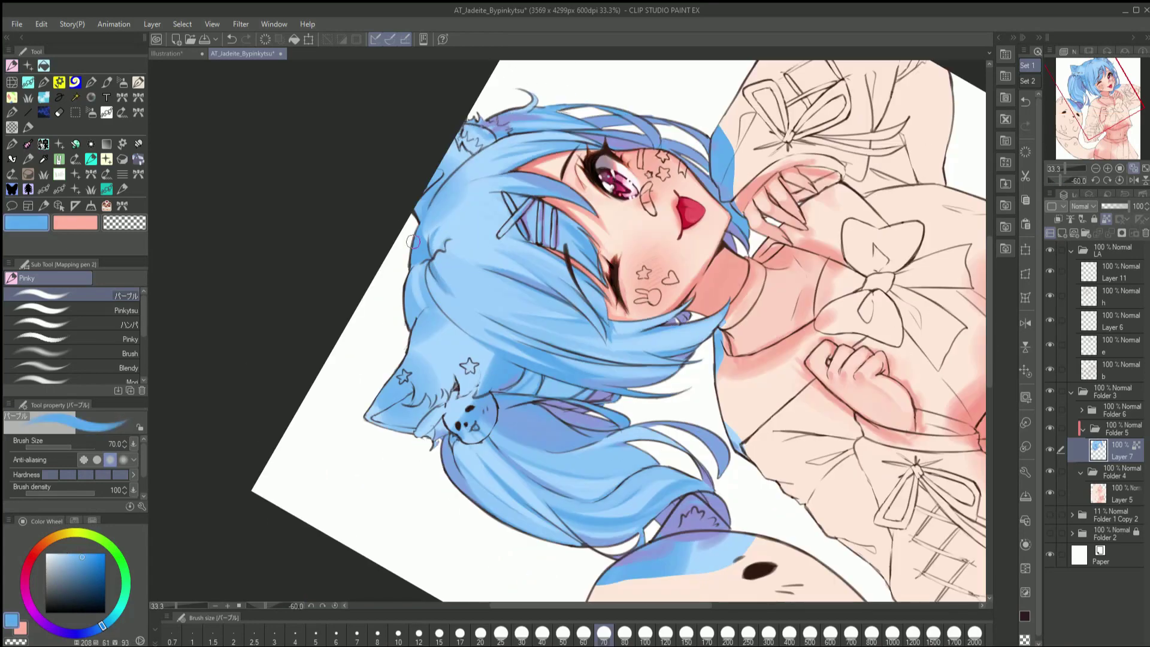
alt+click(438, 255)
drag(473, 147, 438, 255)
alt+click(439, 256)
key(bracketleft)
key(bracketleft)
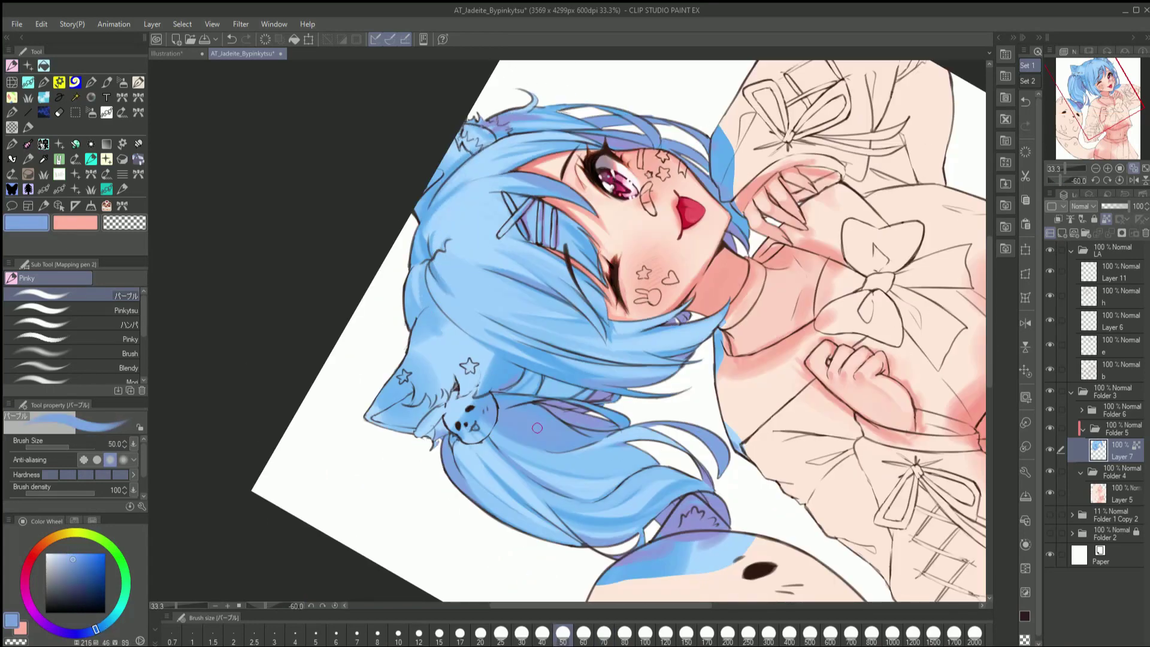
Touch up the side strands and hair ends with sampled light and mid blues at brush size 60
key(ctrl+at)
key(bracketleft)
key(bracketleft)
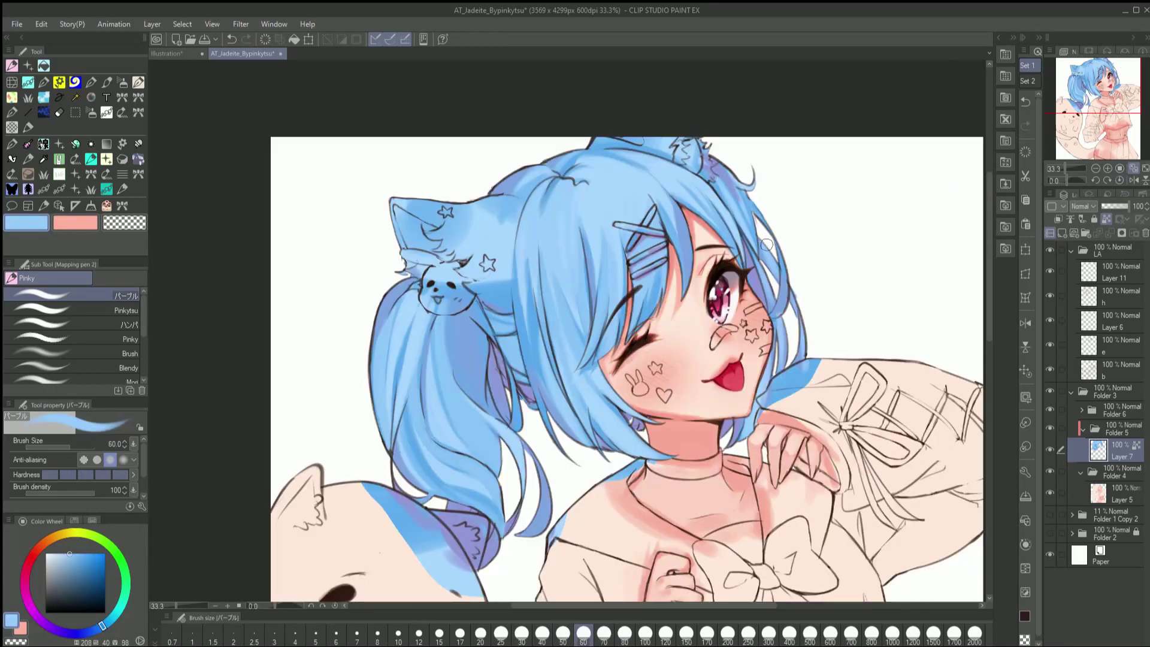
key(h)
scroll(622, 419, down, 1)
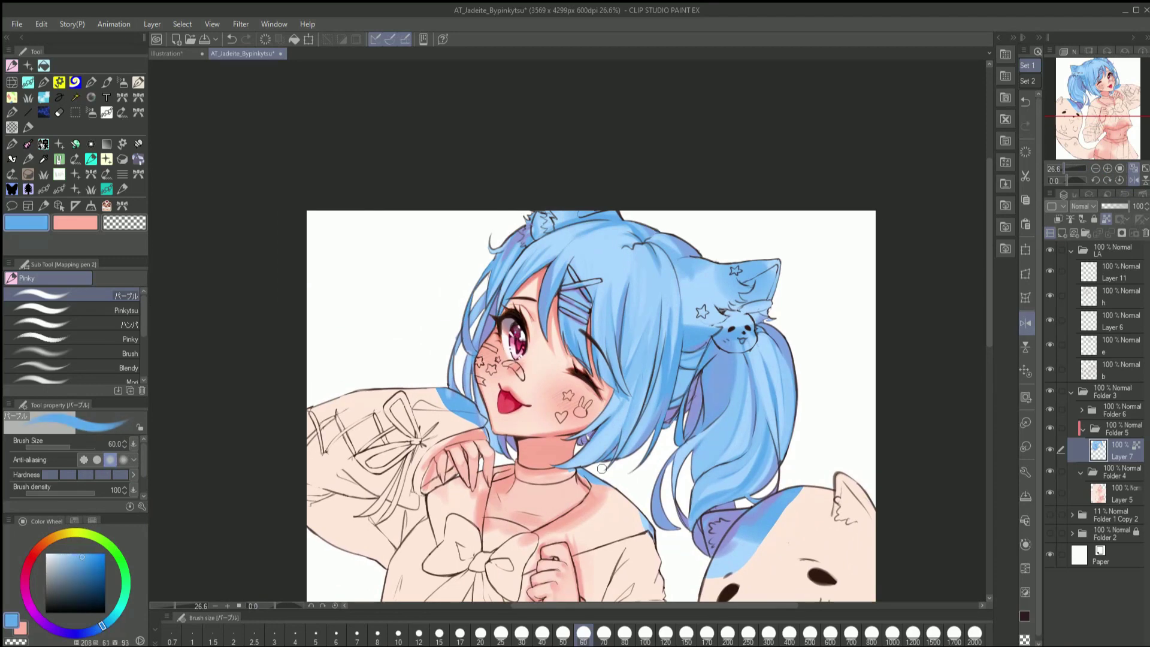
alt+click(659, 417)
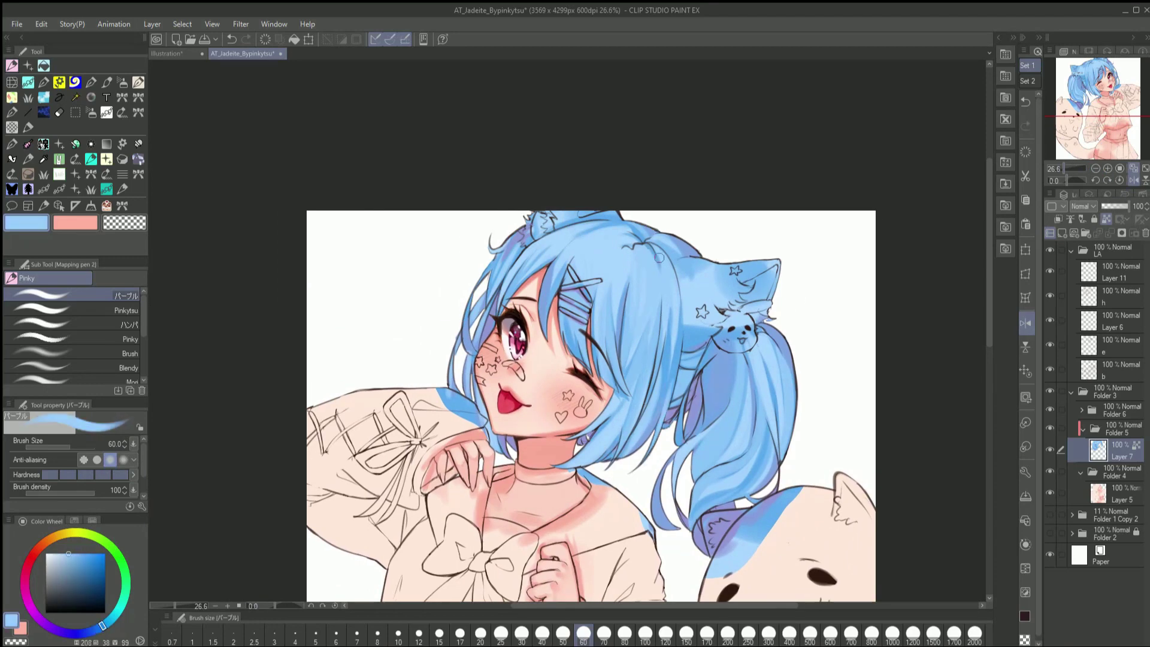
alt+click(655, 419)
key(h)
ctrl+shift+click(491, 264)
key(m)
drag(457, 302, 458, 298)
key(ctrl+d)
key(b)
ctrl+shift+click(539, 228)
Smooth the crown and the hair beside the near cat ear with sampled blues at brush size 60
alt+click(536, 222)
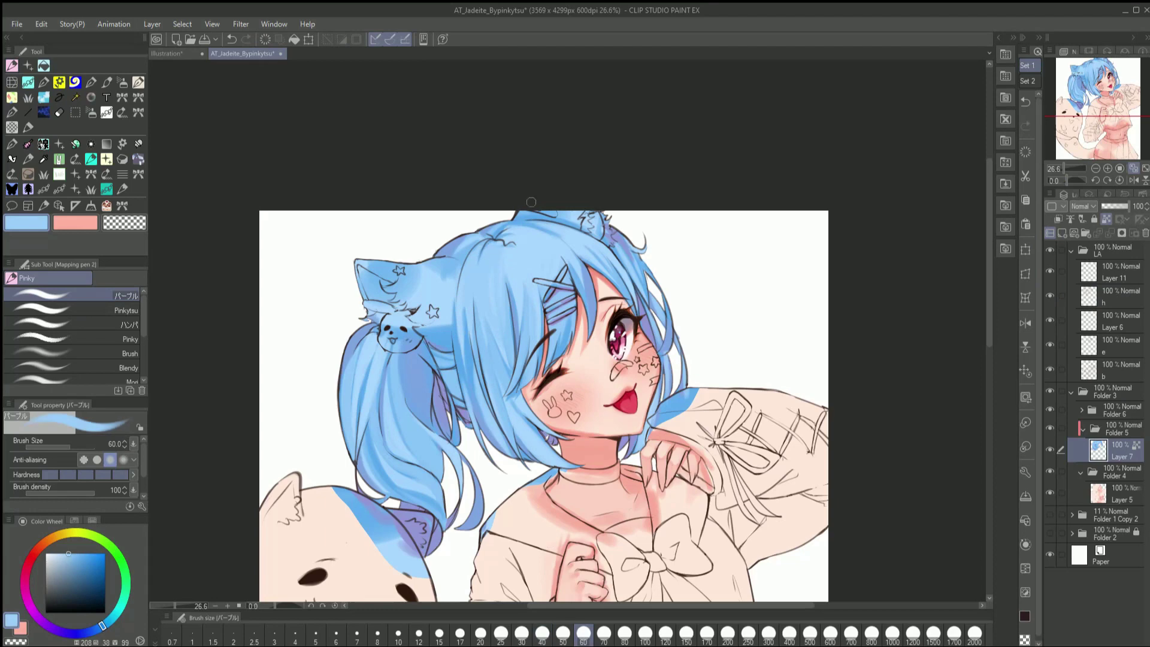
alt+click(483, 298)
alt+click(489, 291)
alt+click(470, 245)
key(h)
drag(658, 299, 705, 293)
alt+click(727, 300)
alt+click(731, 296)
Add a new layer above the hair and paint cream highlights on the front hair with the sampled skin tone
key(ctrl+shift+n)
scroll(722, 365, up, 1)
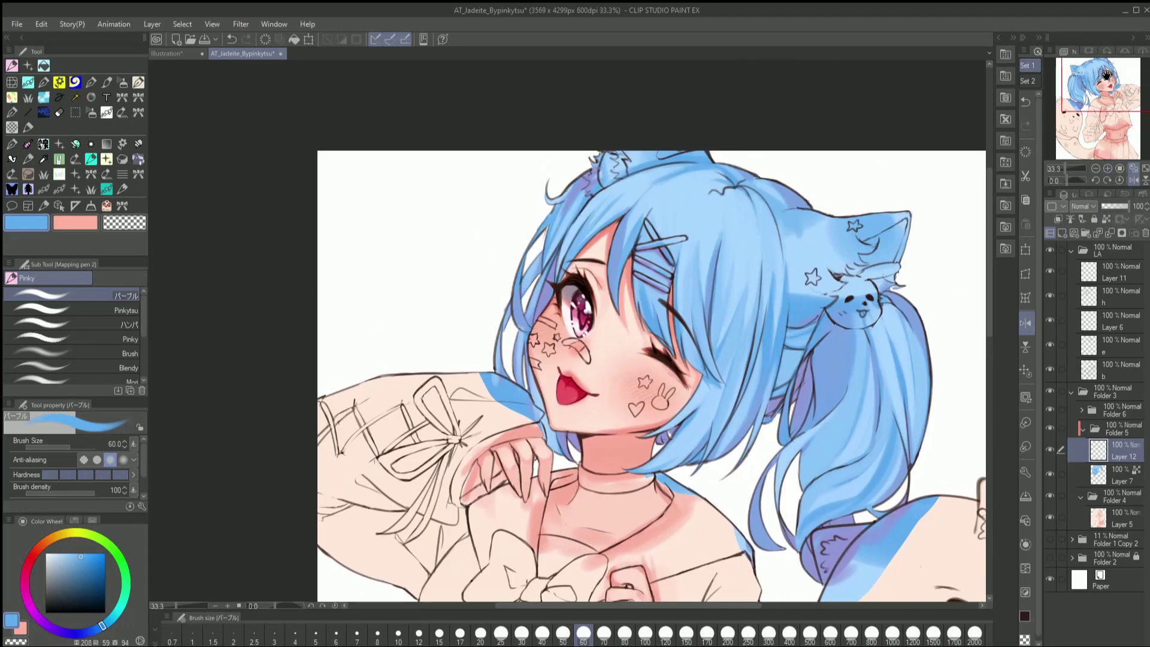
alt+click(641, 288)
drag(777, 281, 778, 323)
drag(793, 282, 796, 323)
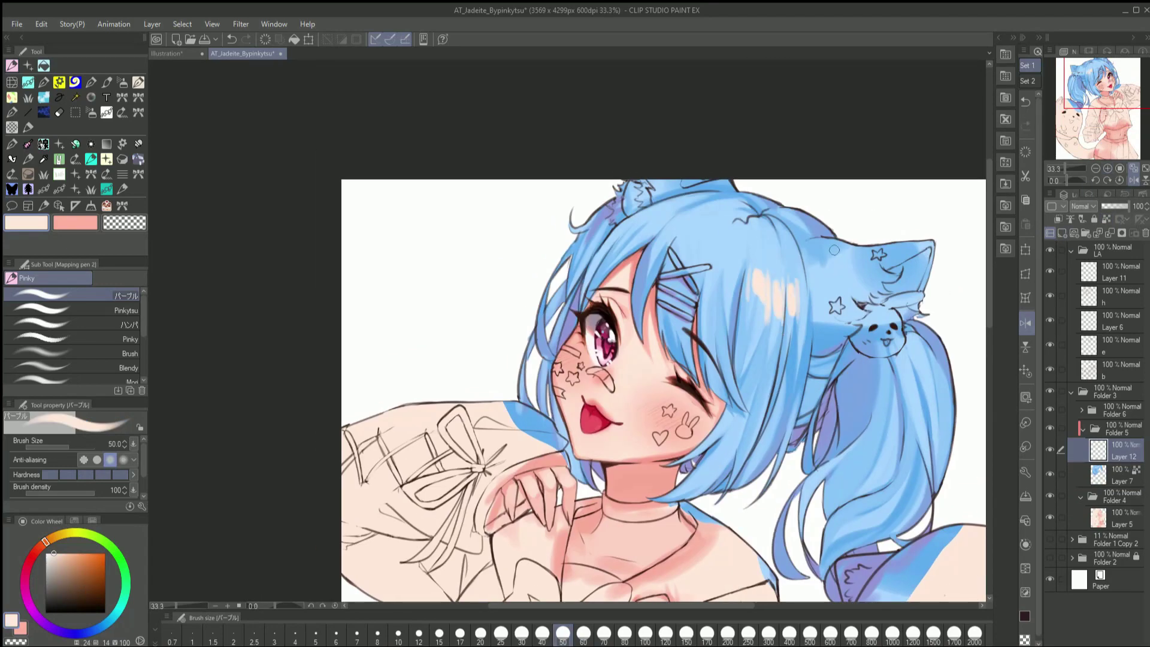
Extend the cream highlights across the crown and fringe, trimming their edges with transparent colour at brush size 50
key(h)
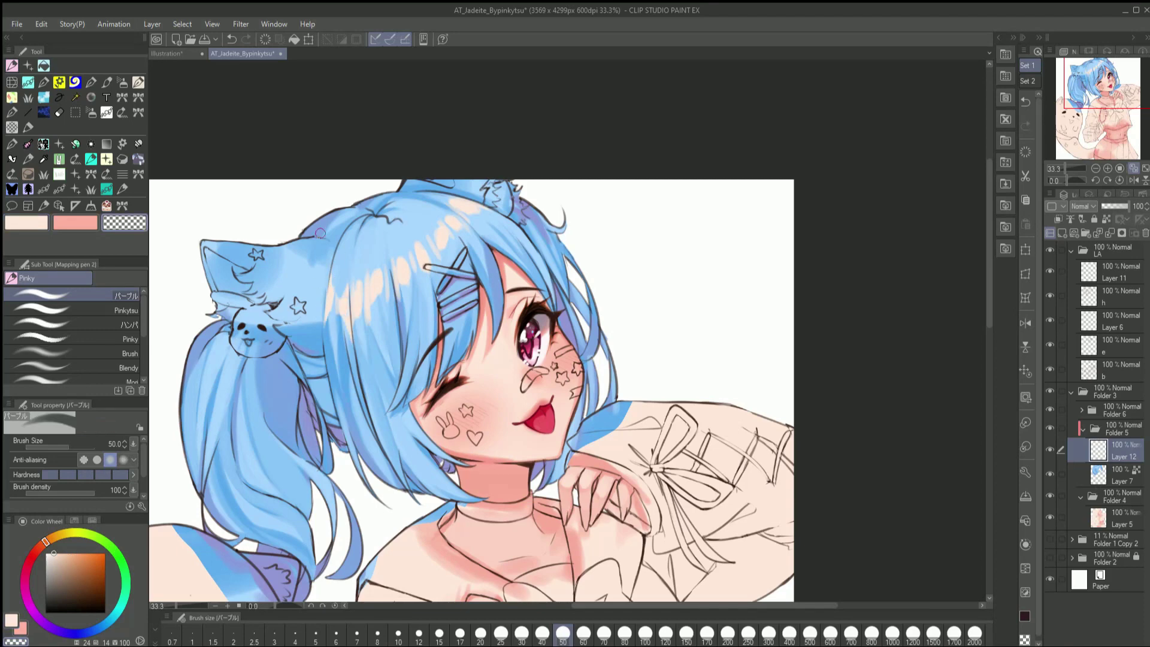
key(h)
key(c)
key(c)
key(c)
key(c)
key(c)
key(c)
key(c)
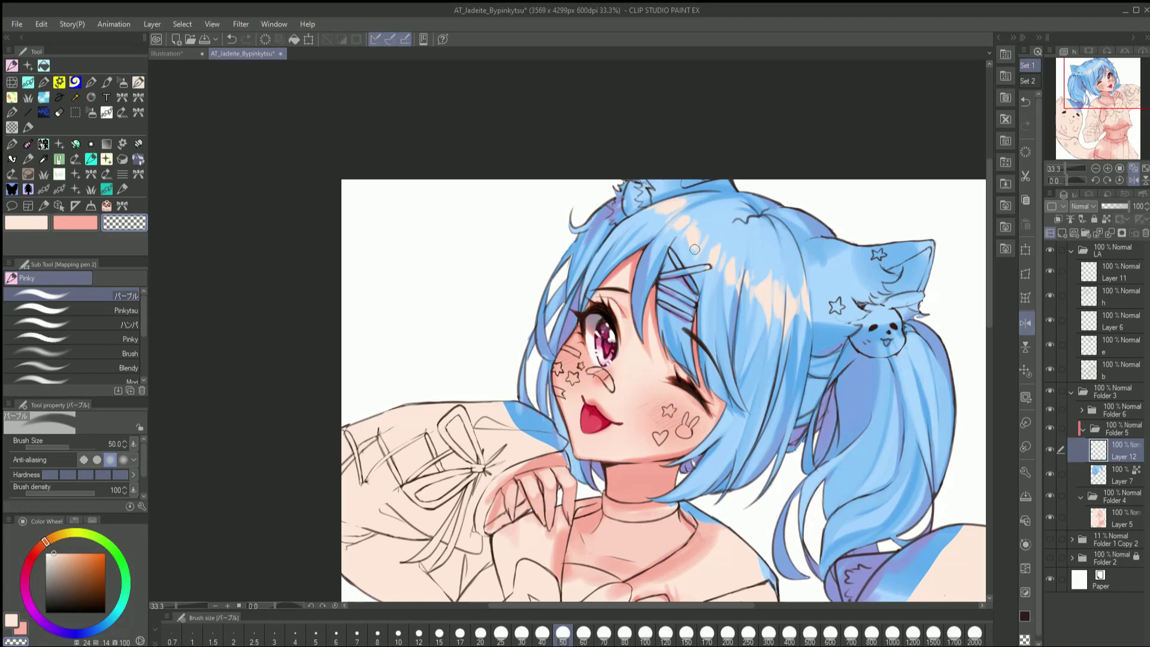
key(c)
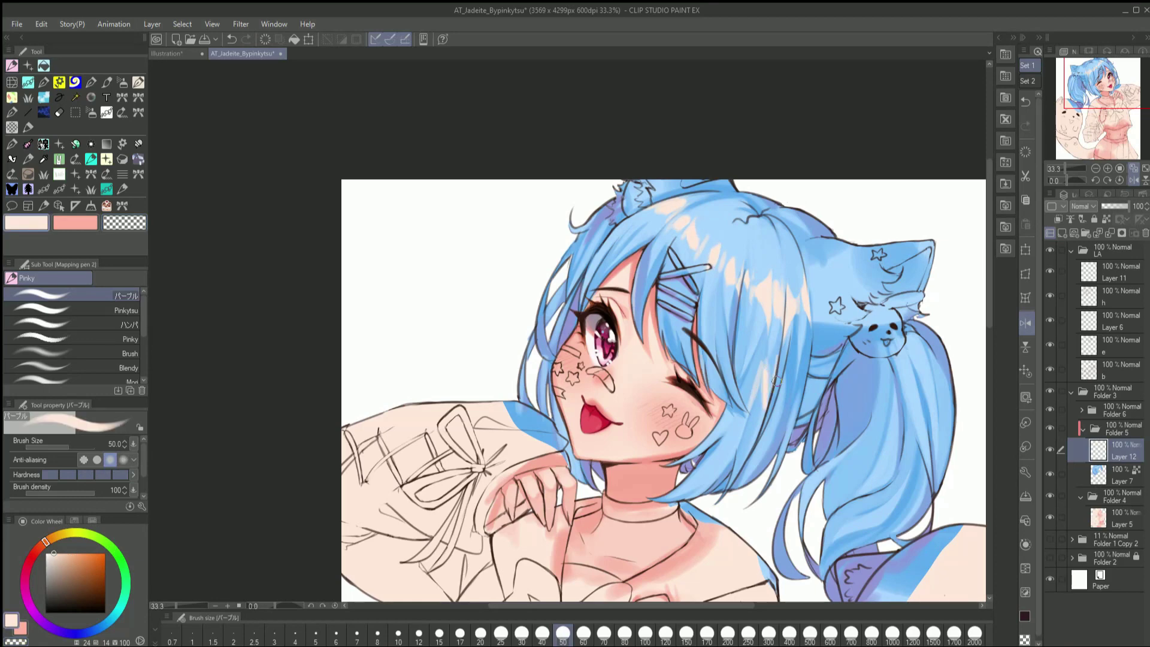
Add thin cream highlights to the side hair and ponytail, trim them with transparent colour, and undo the stray last stroke
key(c)
key(c)
click(120, 227)
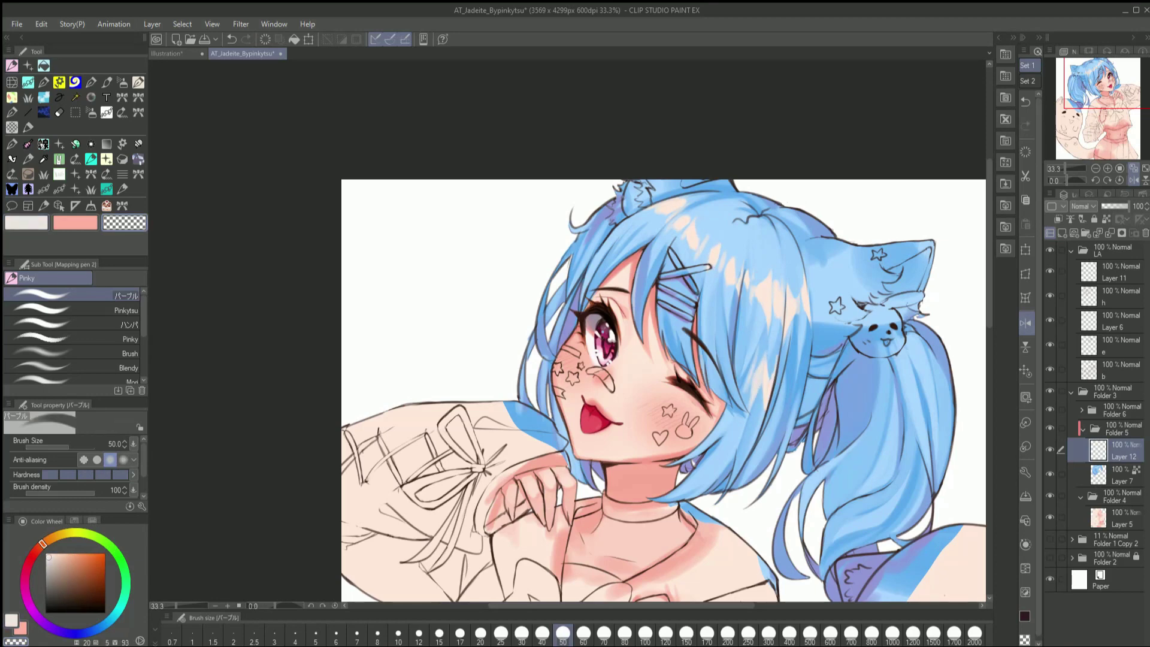
drag(802, 420, 800, 440)
drag(925, 374, 914, 470)
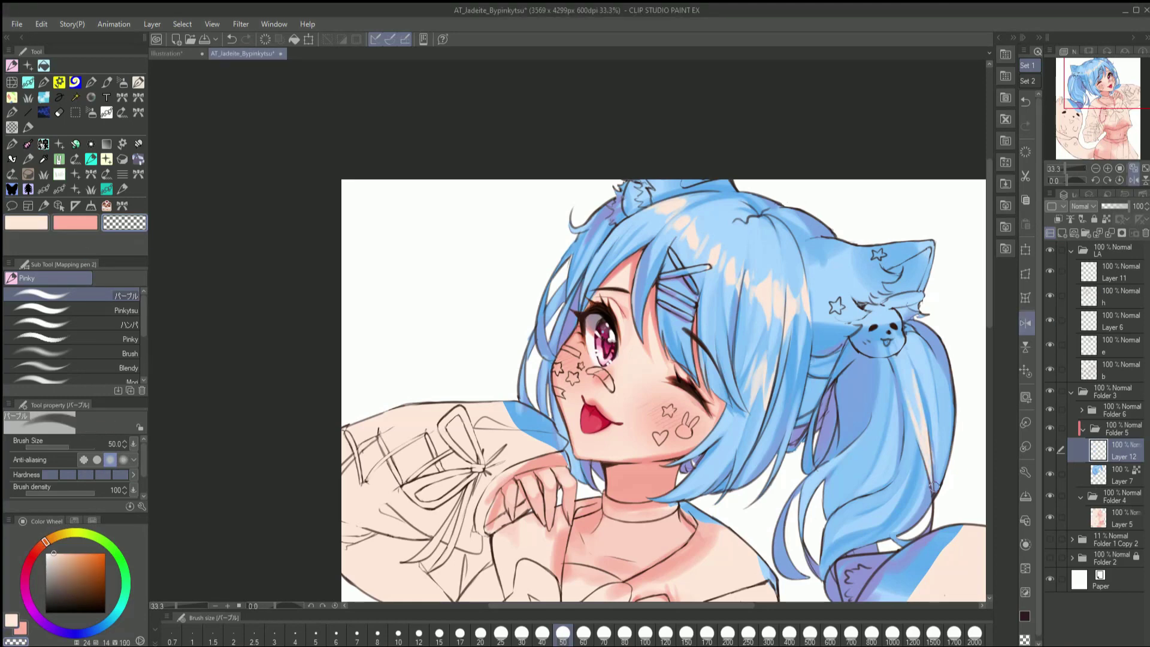
drag(775, 288, 867, 292)
key(ctrl+z)
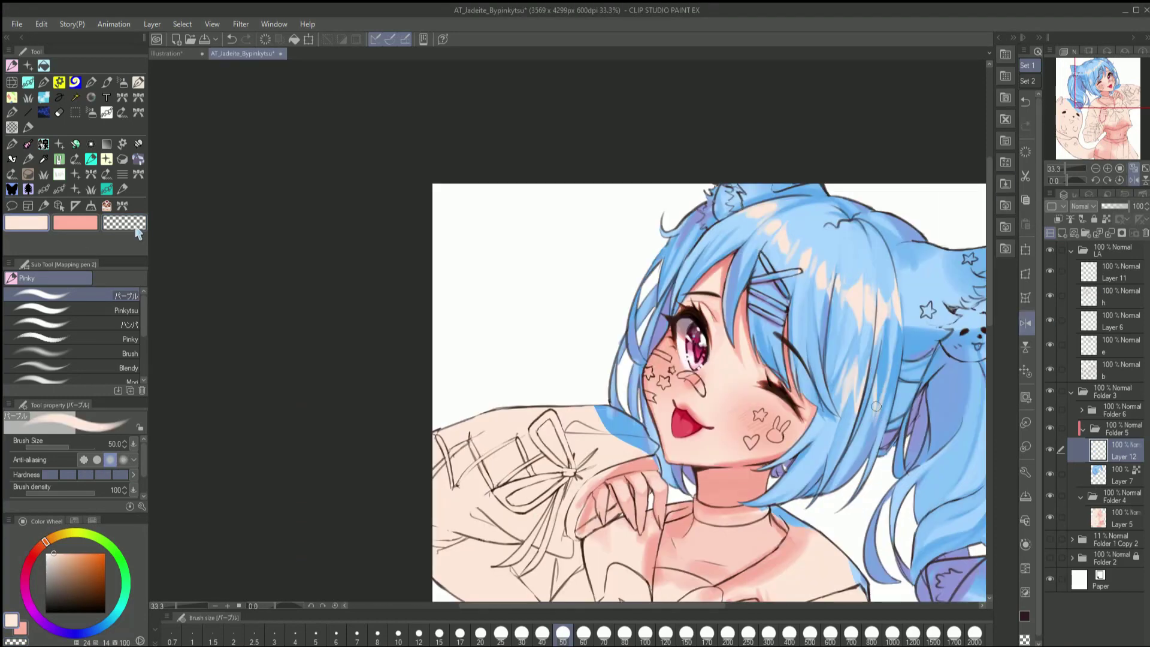
Lasso the highlights on the crown, adjust them with a mesh transformation, and deselect them
click(1096, 168)
click(1025, 323)
key(m)
drag(743, 179, 568, 298)
key(ctrl+t)
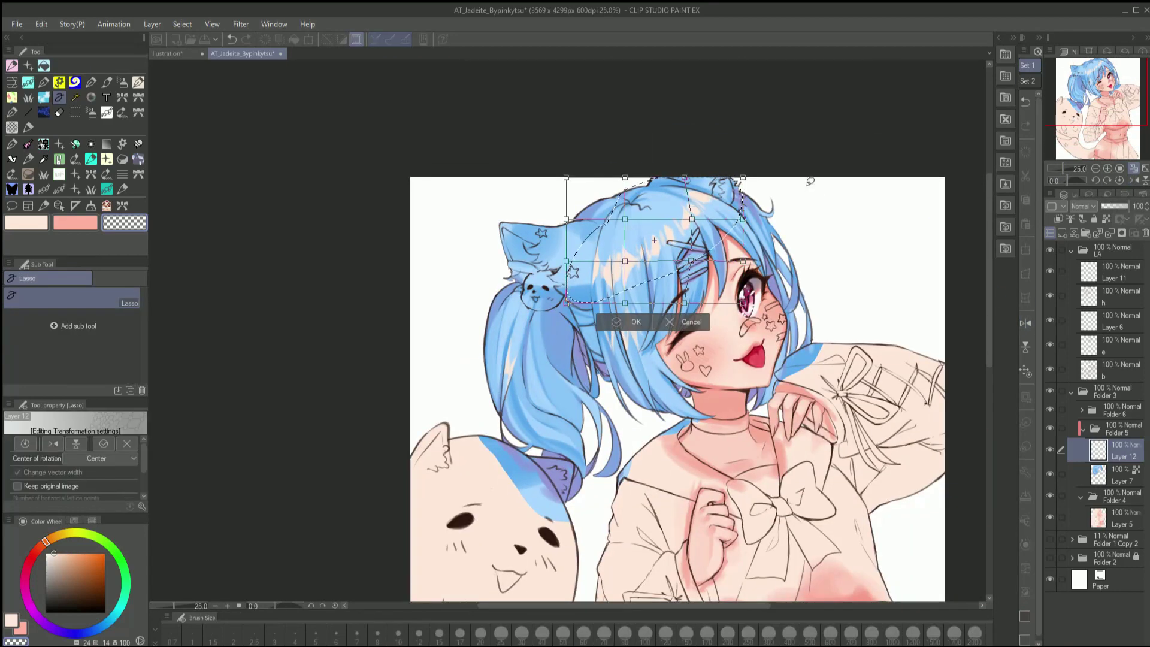
key(Return)
key(ctrl+d)
key(p)
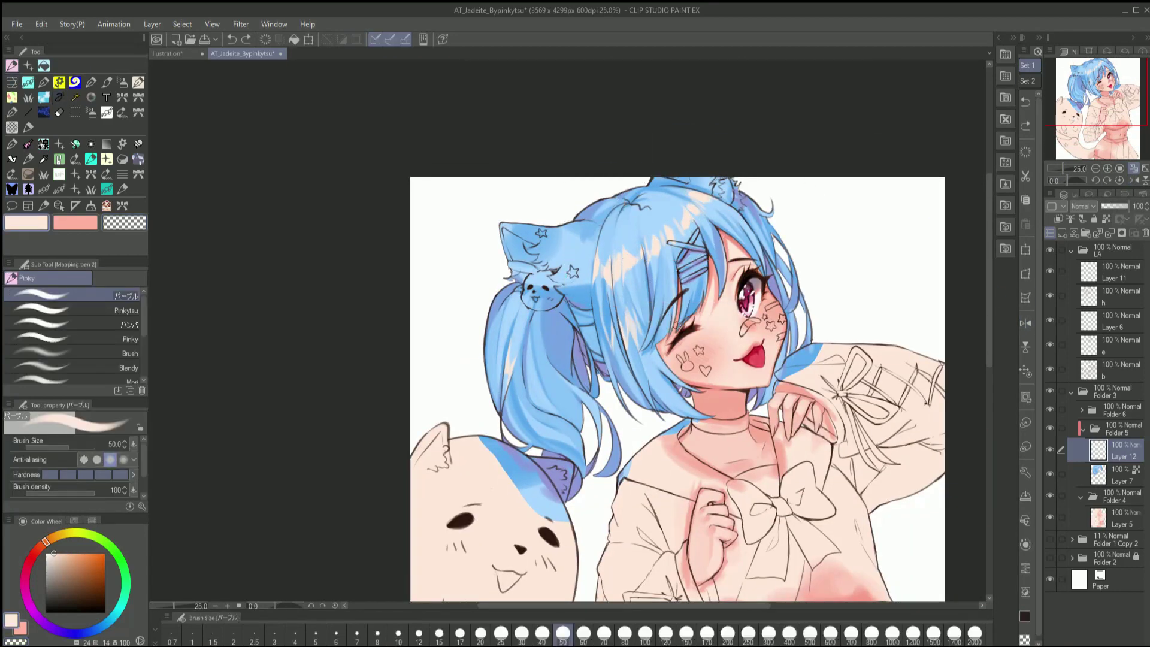
Airbrush skin tone over the fringe near the face on a new clipped layer with the soft Brush
click(1025, 324)
click(125, 353)
scroll(629, 347, up, 2)
click(1058, 232)
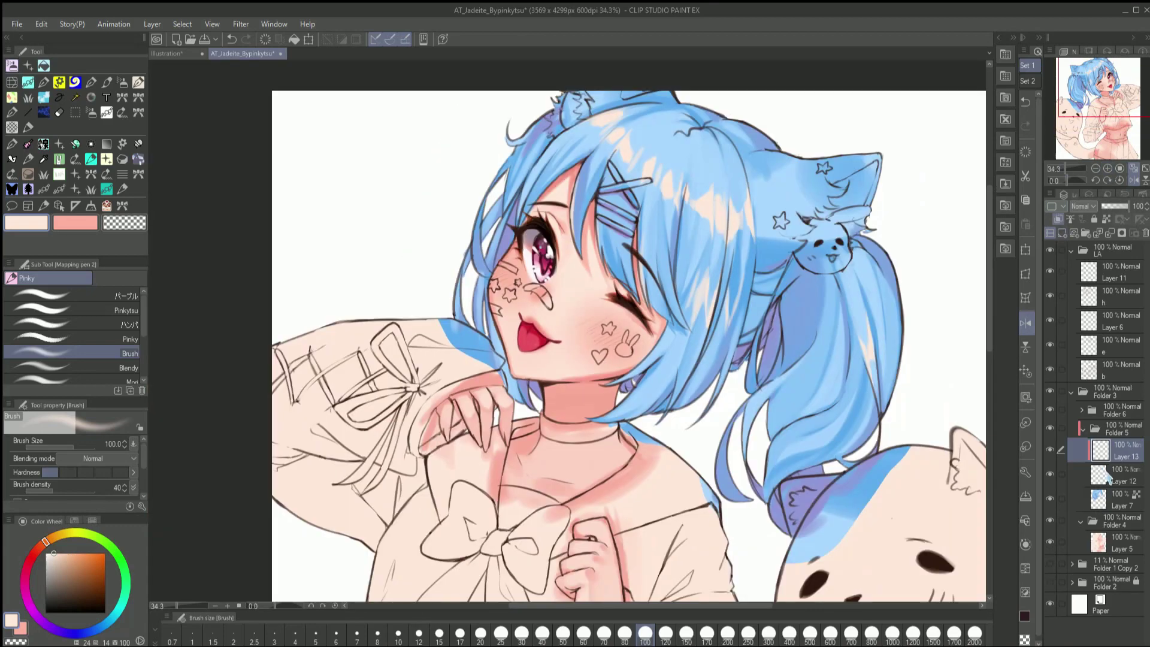
click(1025, 324)
alt+click(512, 289)
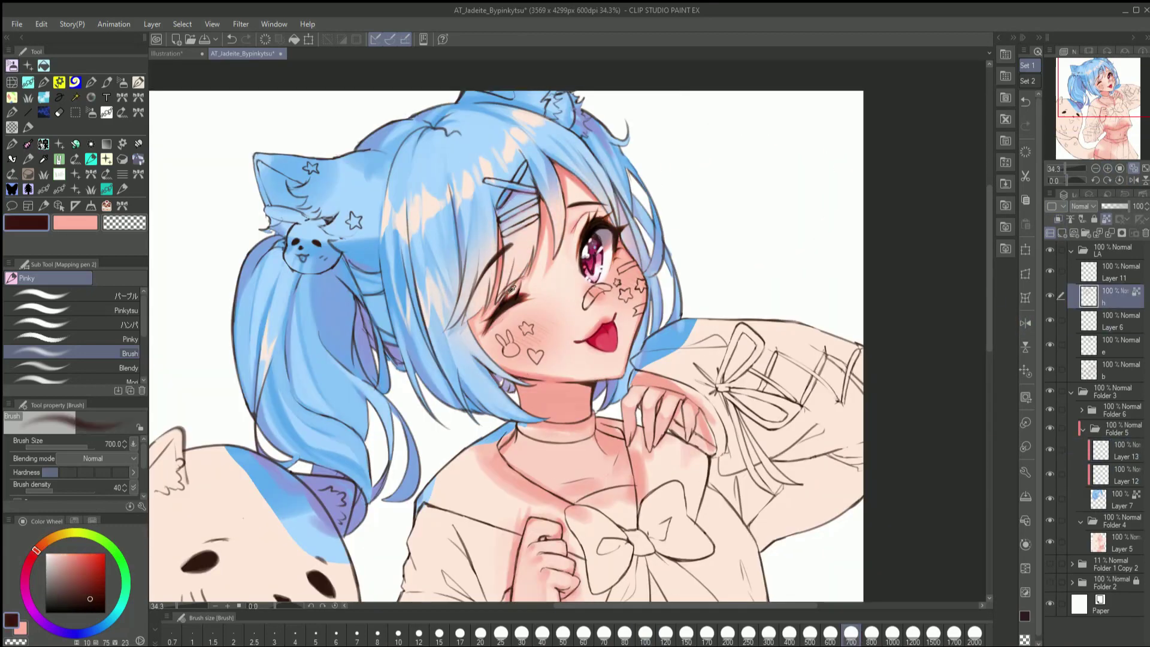
Tint the fringe line art dark brown on layer h at brush size 700, and set Layer 13's opacity to 78%
drag(503, 228, 528, 299)
click(1120, 450)
drag(1135, 206, 1122, 207)
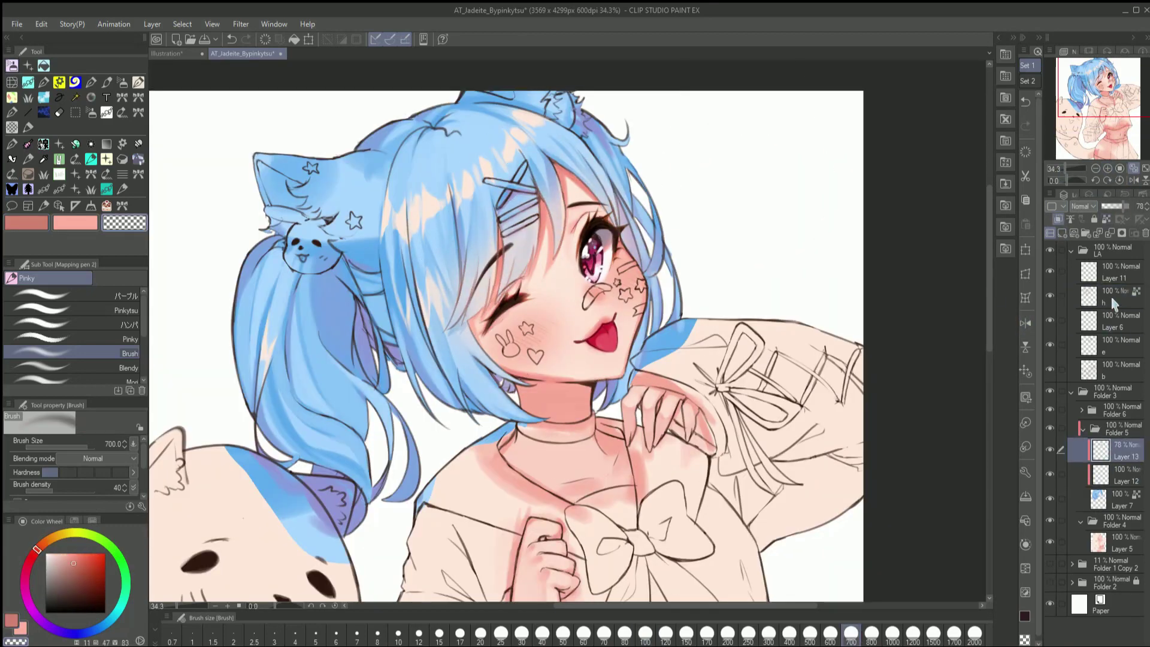
Tint the hair line art on layer h dark blue with the soft Brush at sizes 600 and 300
click(1111, 296)
click(1025, 323)
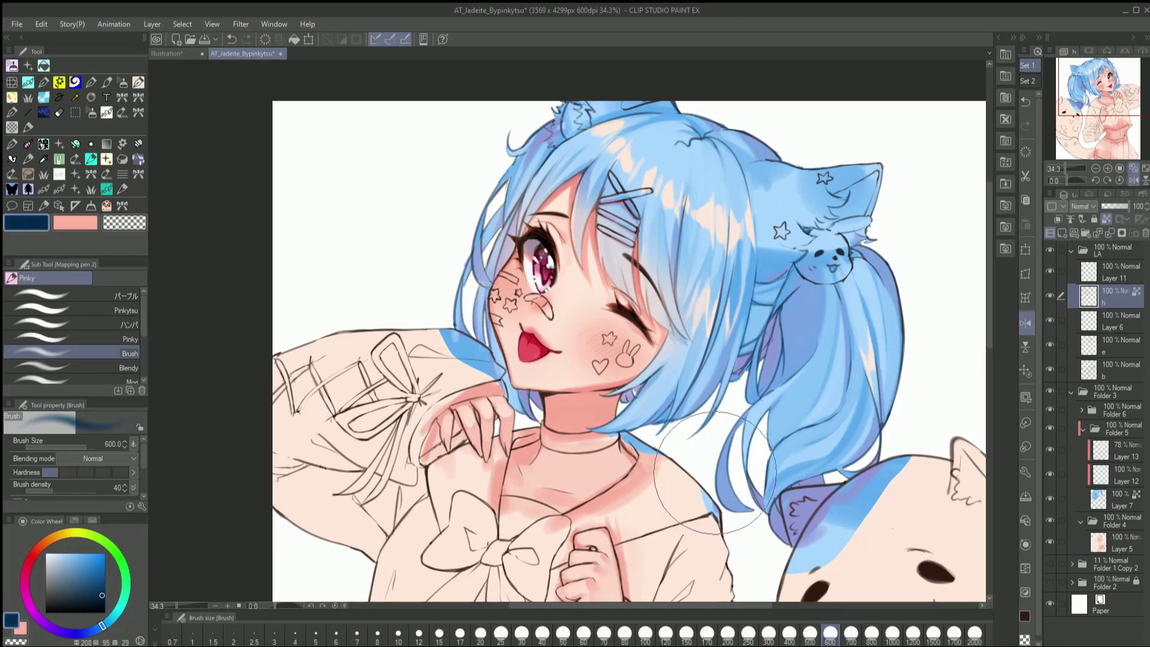
alt+click(539, 264)
click(768, 633)
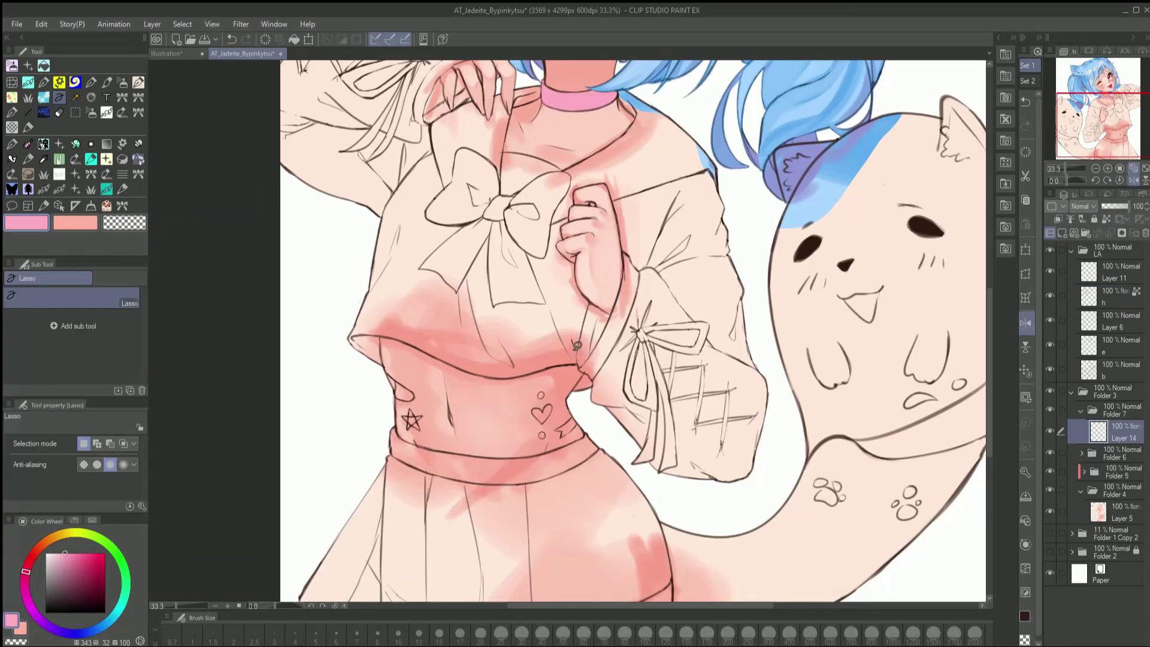
Lasso the lowered sleeve and adjoining shoulder on Layer 14 and fill the selection with light pink
drag(575, 346, 719, 162)
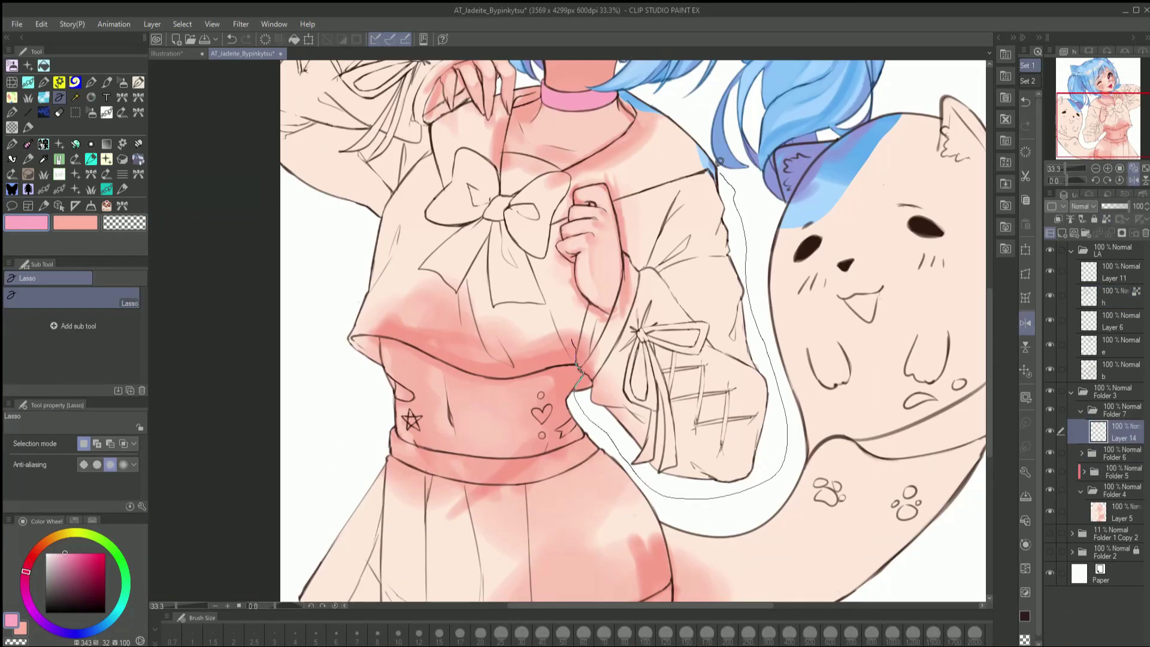
drag(566, 163, 566, 171)
key(alt+Delete)
key(ctrl+d)
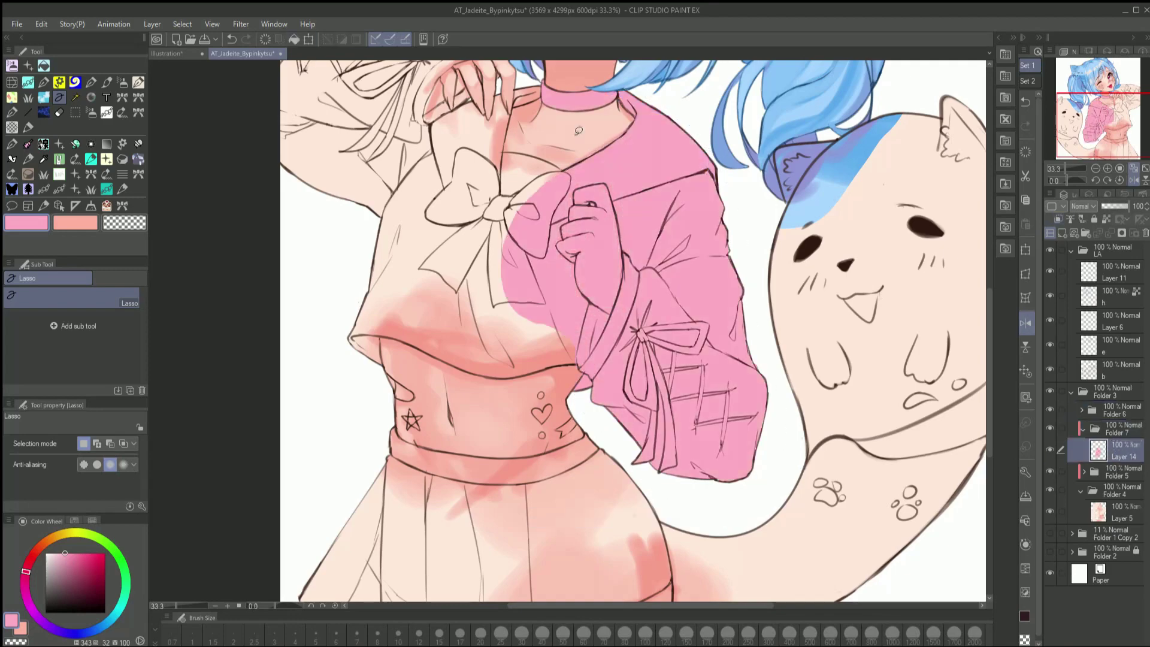
Lasso the pink covering the fist and delete it, then switch to the Pinky pen
scroll(557, 198, up, 2)
drag(638, 406, 636, 415)
key(Delete)
key(ctrl+d)
key(p)
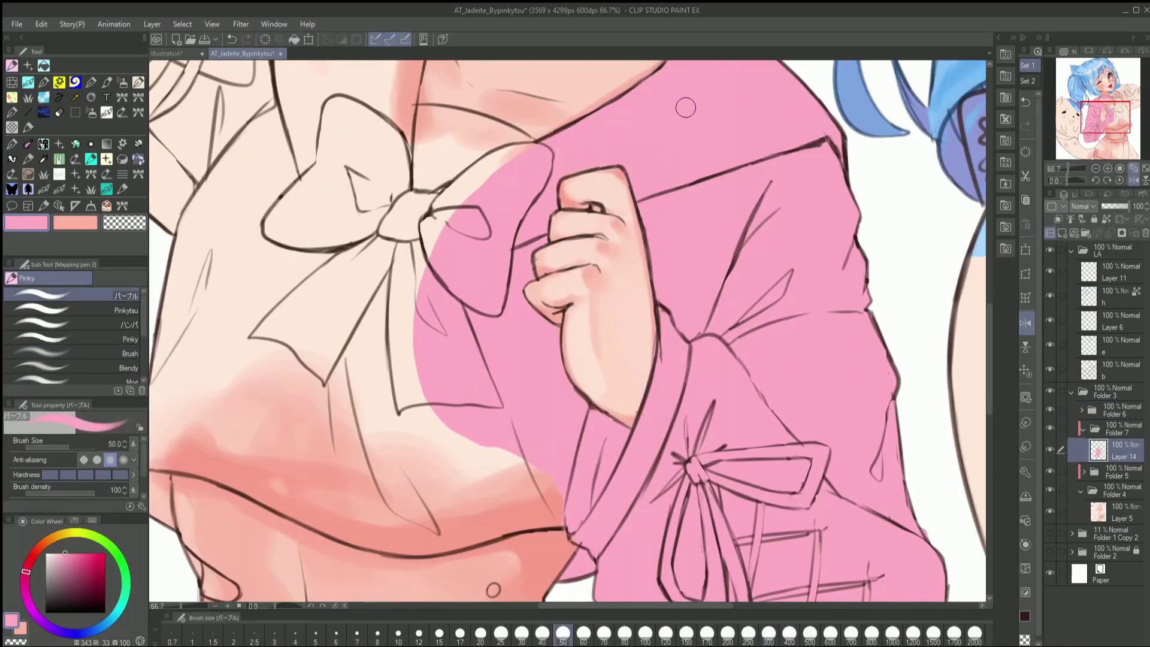
scroll(581, 489, down, 1)
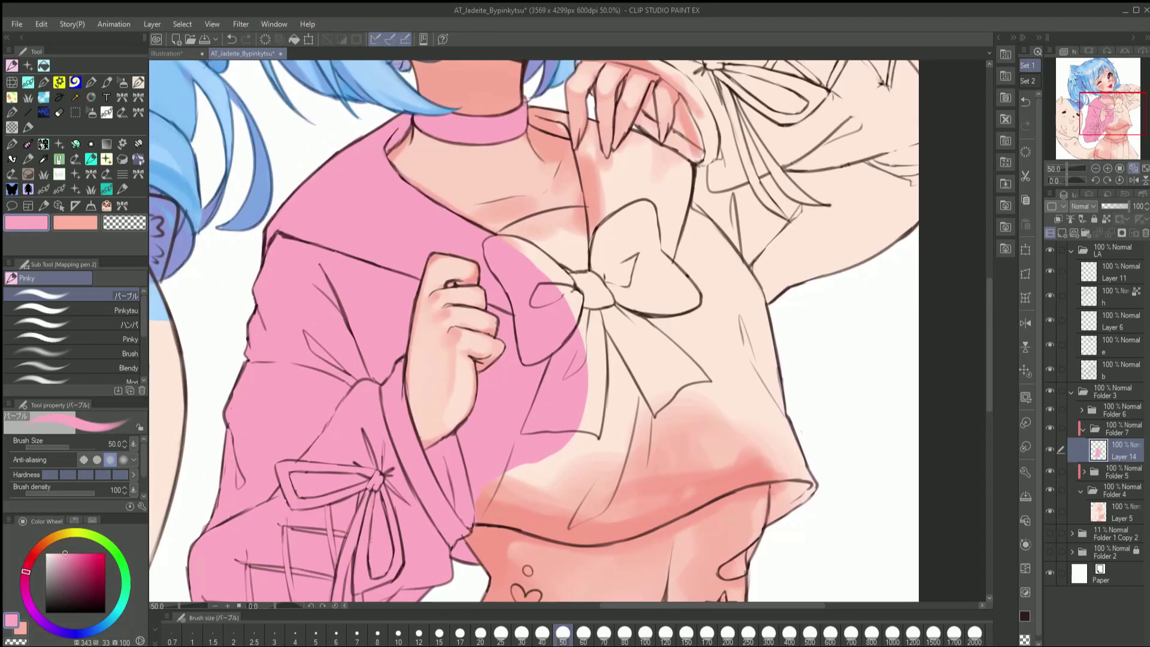
Lasso and fill the cropped top's torso with light pink, and clear the excess colour near the neckline
key(m)
drag(613, 539, 728, 472)
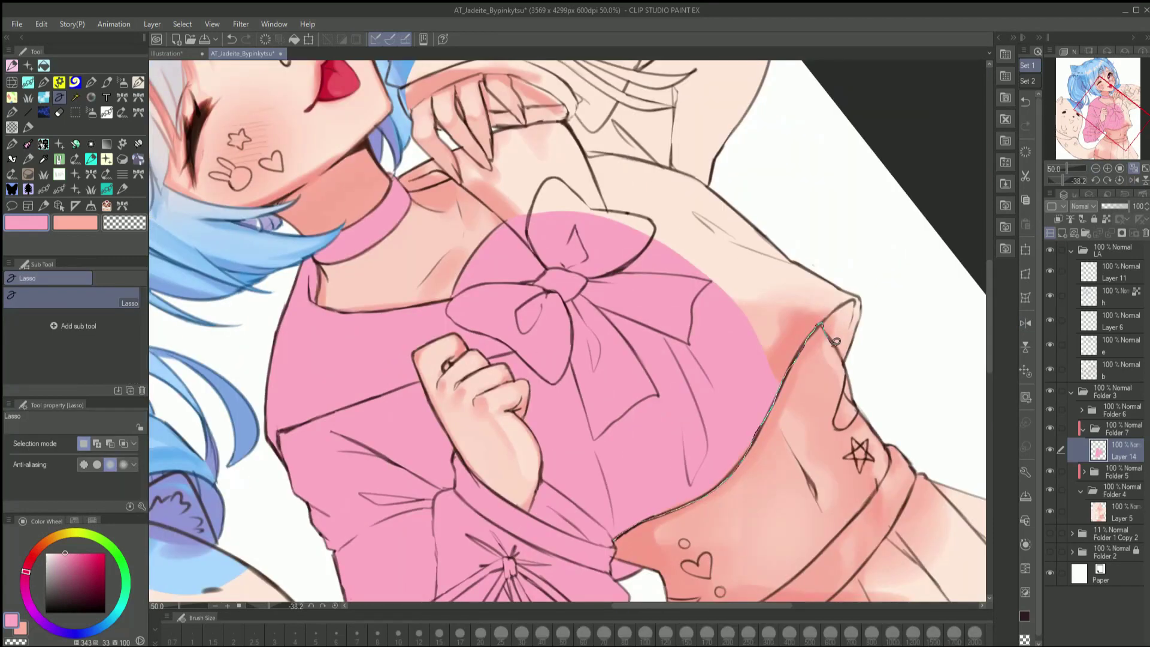
drag(473, 189, 473, 189)
key(Delete)
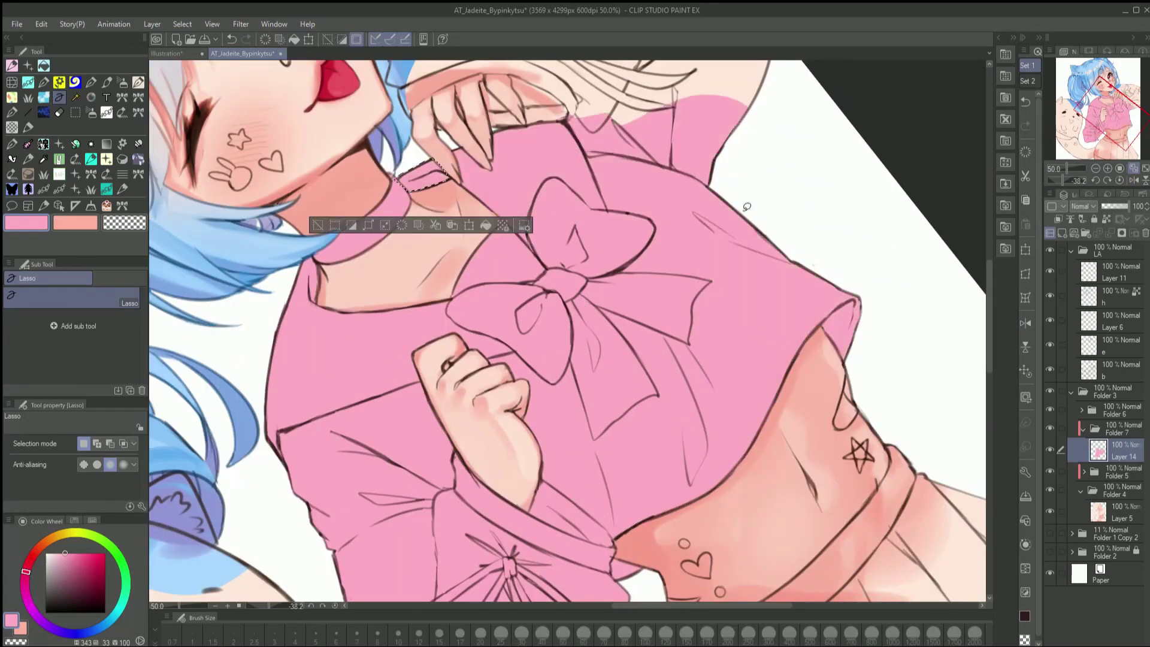
key(ctrl+d)
key(ctrl+@)
key(p)
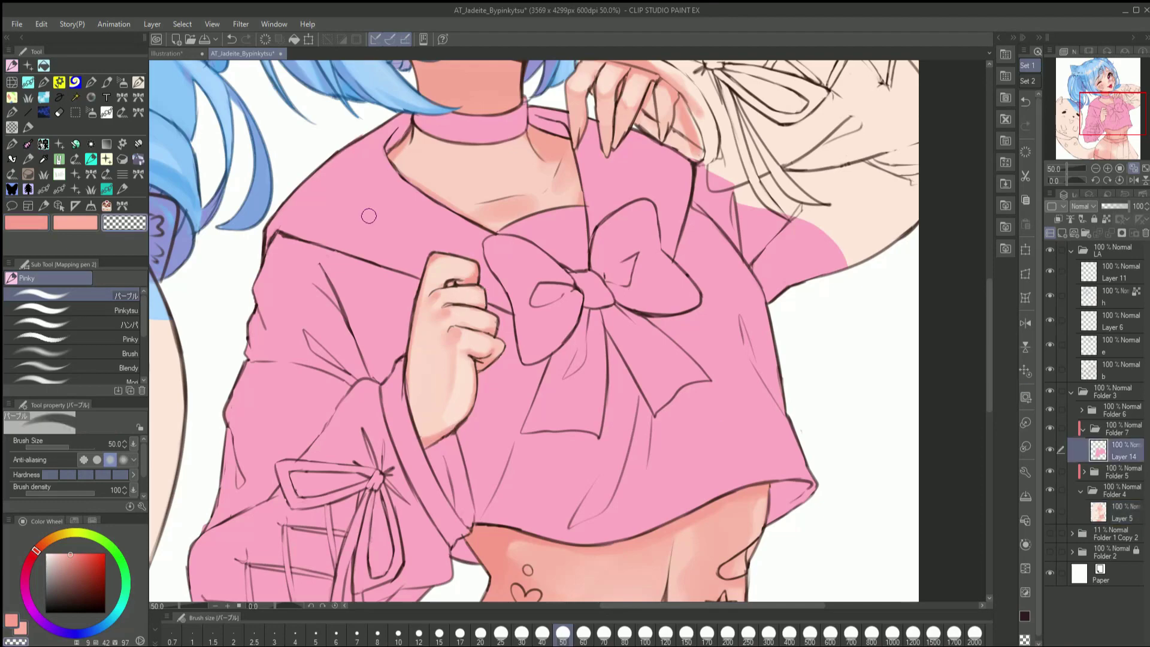
Fill the raised sleeve with light pink on Layer 14, leaving the fingers uncovered
key(m)
mouse_move(676, 94)
mouse_down()
mouse_move(430, 227)
mouse_move(426, 198)
mouse_move(338, 174)
mouse_up()
key(alt+BackSpace)
key(ctrl+d)
key(p)
mouse_move(789, 177)
mouse_down()
mouse_move(653, 324)
mouse_move(479, 299)
mouse_up()
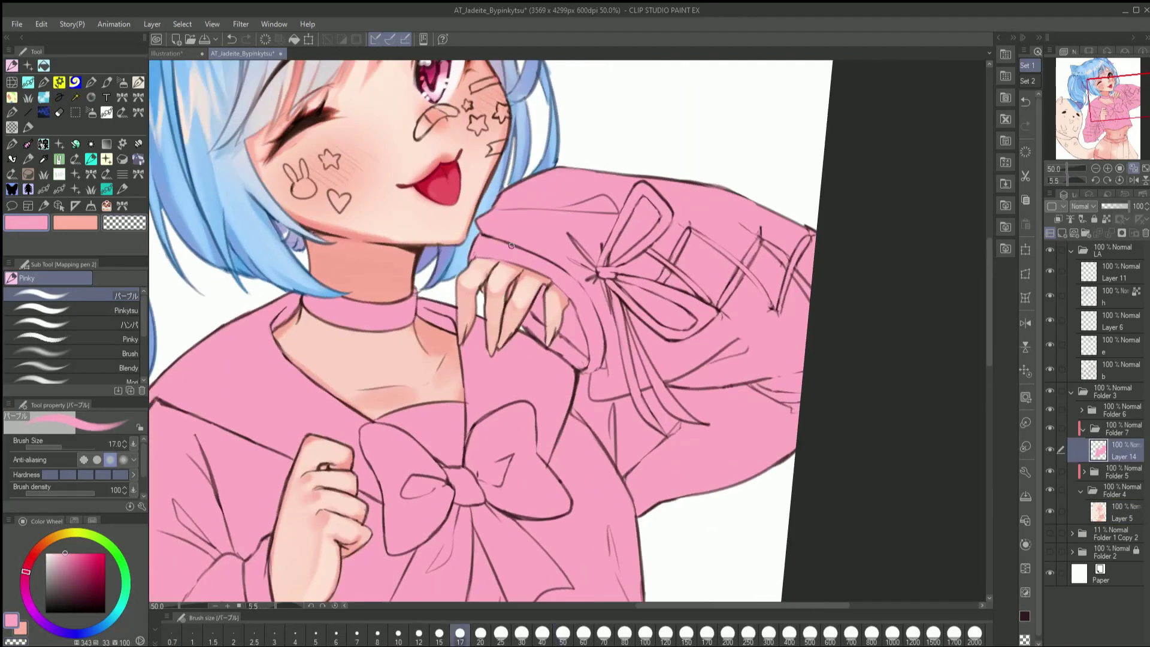
Recolour the top crimson on Layer 14 and touch up its edges at brush sizes 17 and 20
click(459, 633)
click(89, 571)
key(alt+BackSpace)
key(bracketright)
drag(341, 558, 488, 318)
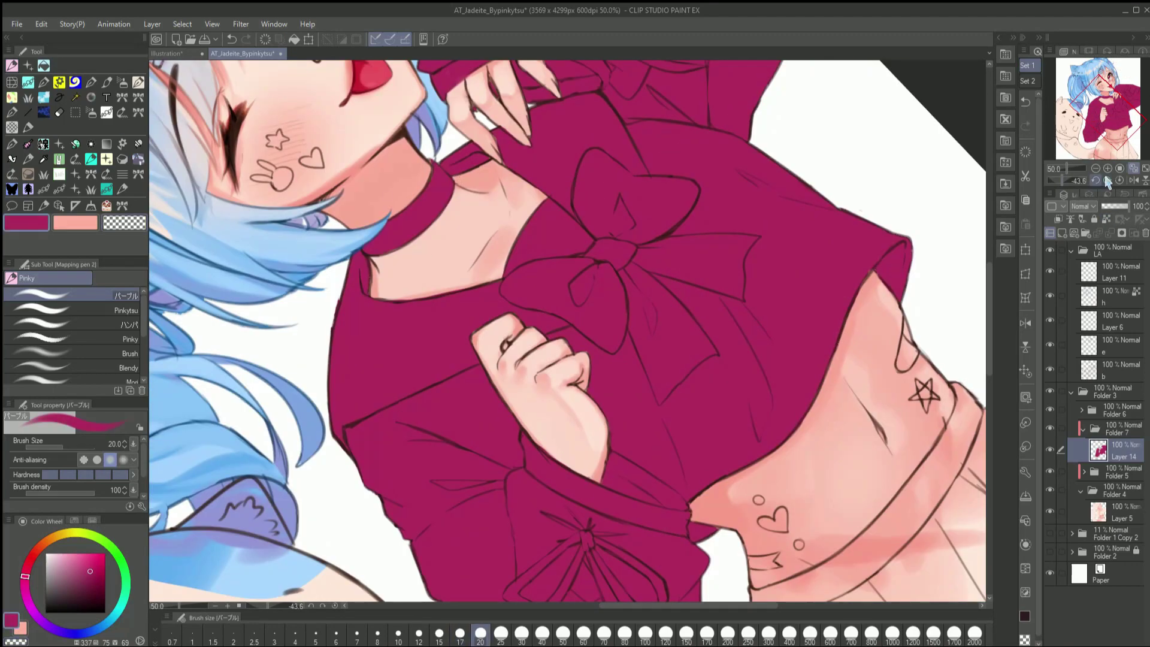
key(ctrl+0)
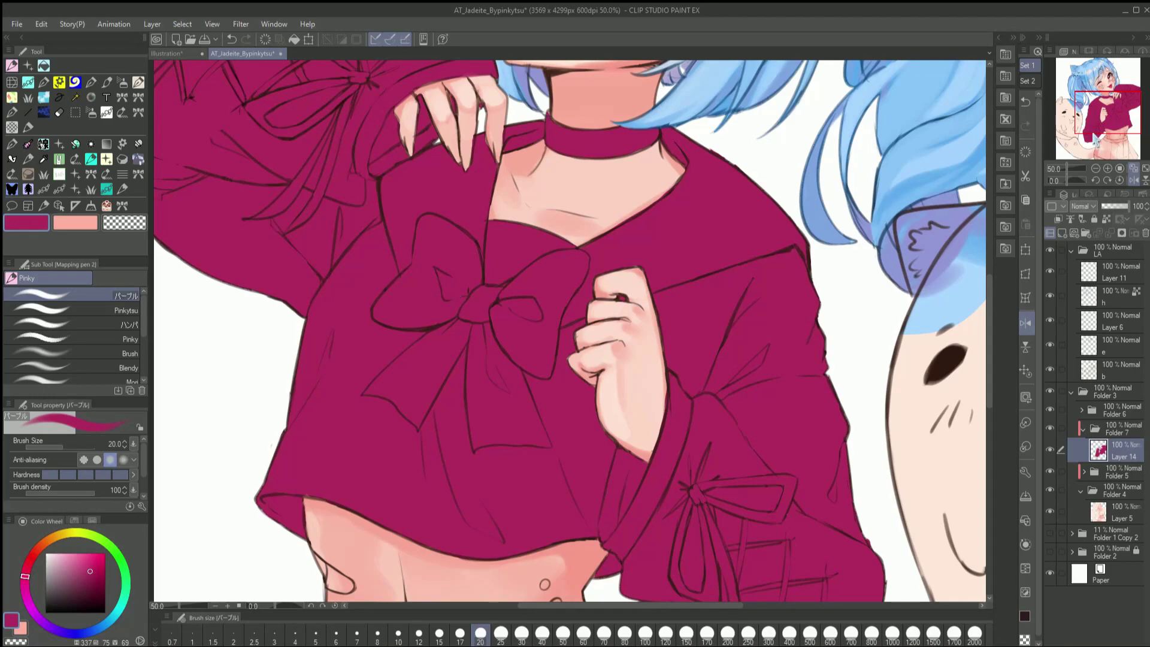
key(ctrl+0)
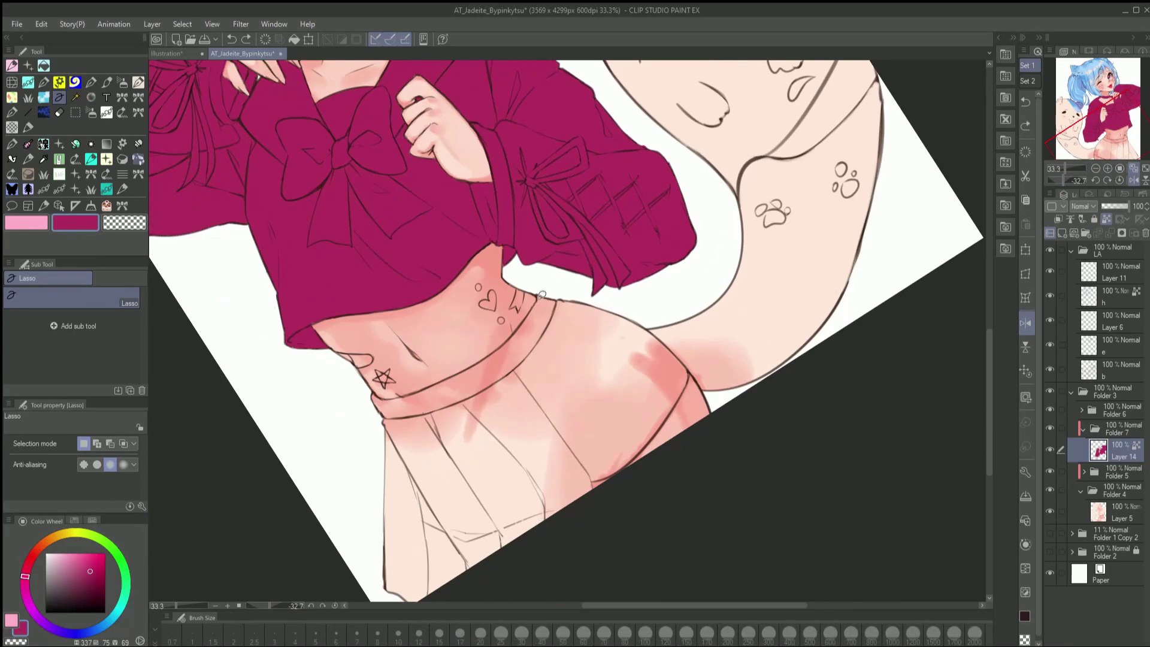
Lasso the skirt and fill it with crimson, then recolour the whole outfit light pink
drag(535, 295, 597, 490)
key(alt+Delete)
key(ctrl+d)
key(p)
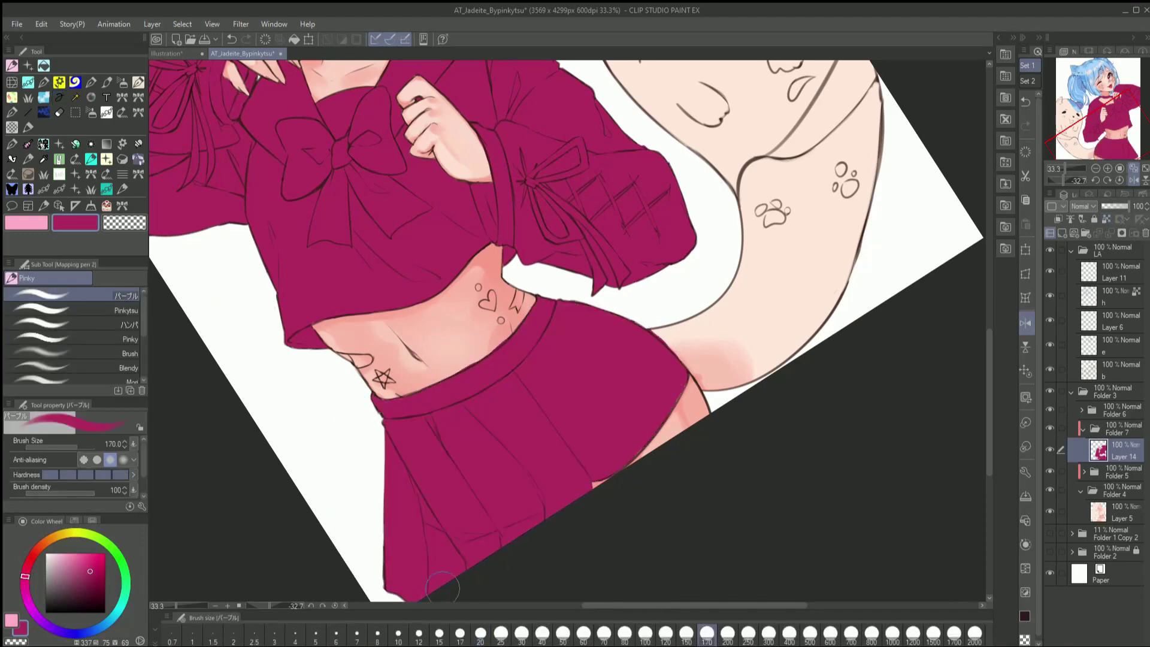
click(1118, 181)
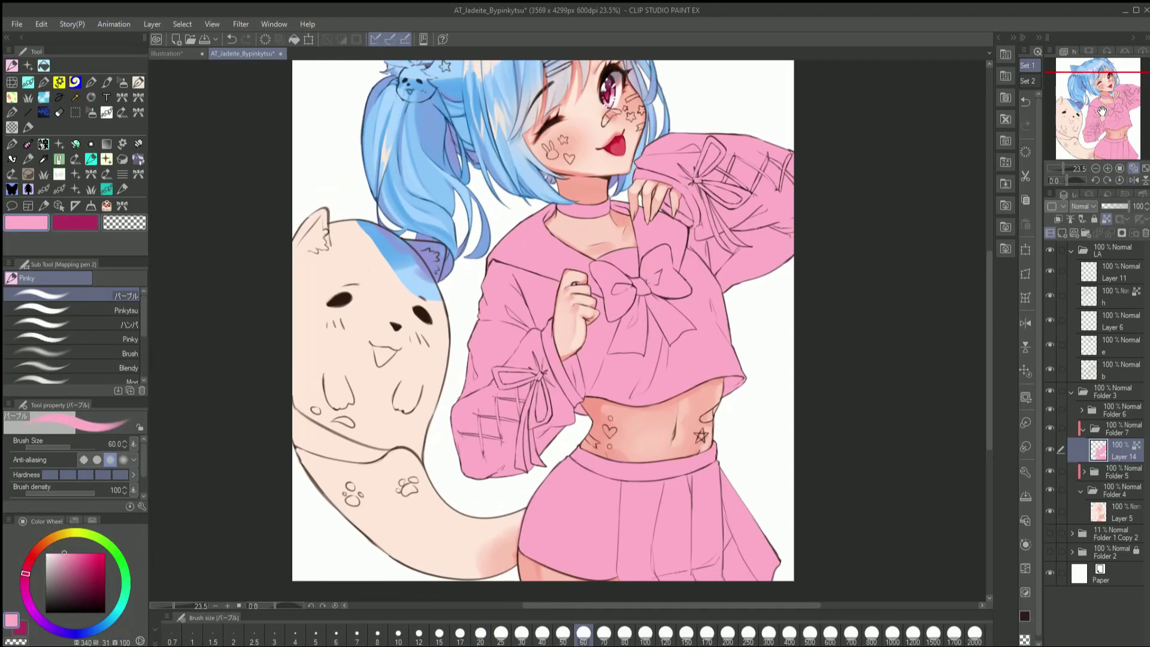
Lasso the cat ear above the ponytail, fill it with crimson, and clean its edges at brush size 40
drag(1097, 106, 1105, 114)
scroll(928, 139, up, 1)
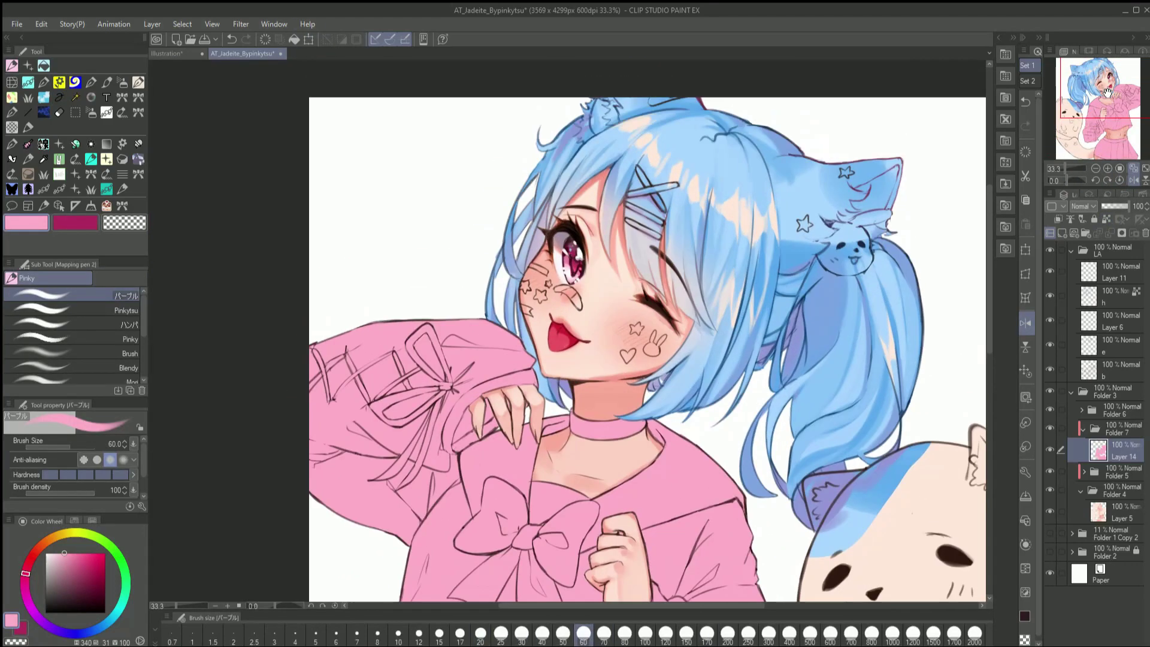
key(m)
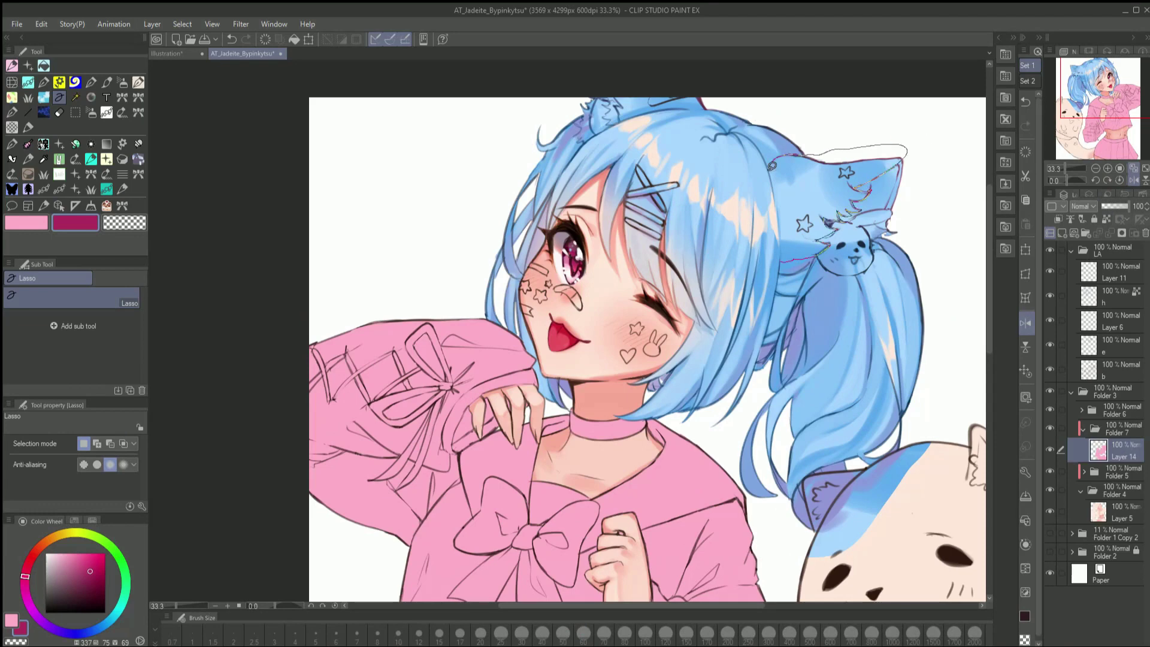
key(alt+Delete)
key(ctrl+d)
scroll(772, 166, up, 1)
key(p)
key(bracketleft)
key(bracketleft)
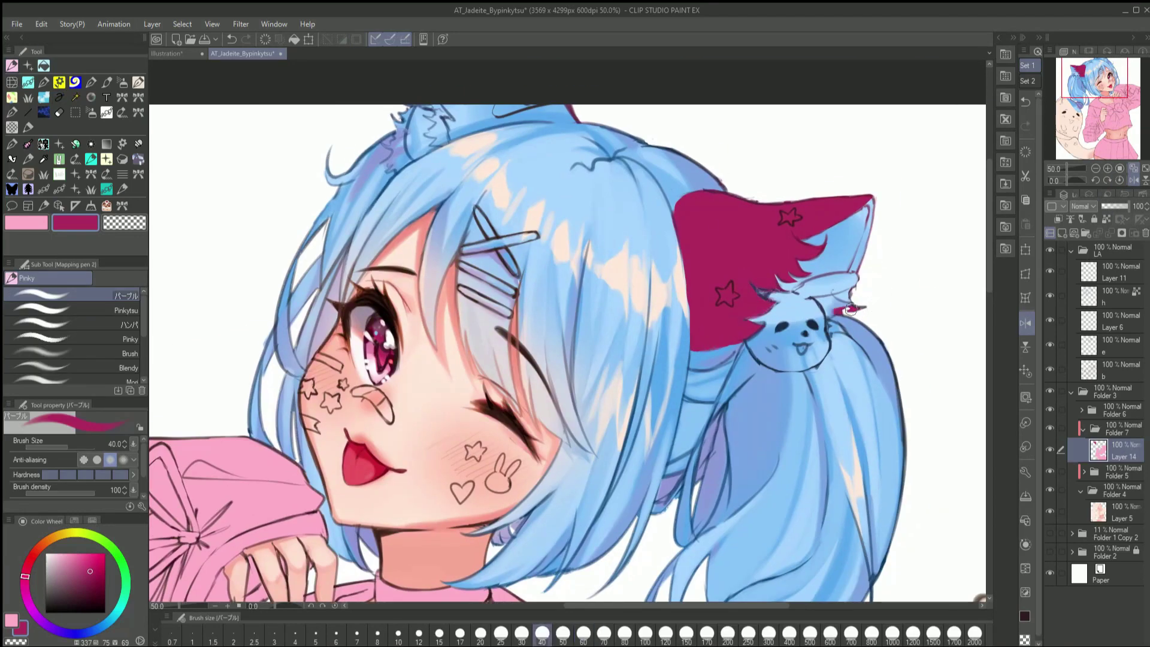
Sample the ear's dark blue line colour on layer h and set the brush size to 25
click(1114, 296)
alt+click(833, 246)
key(bracketleft)
key(bracketleft)
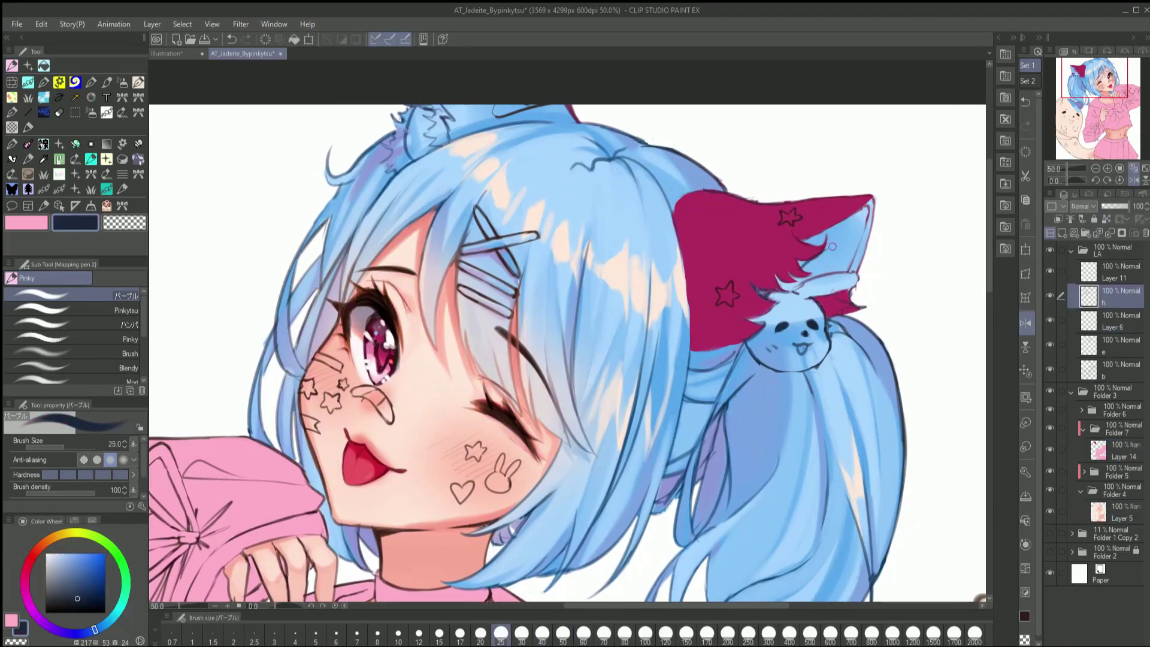
Fill the other cat ear and two cheek stars with crimson on Layer 14, and recolour the layer light pink
click(1114, 450)
drag(659, 300, 772, 359)
alt+click(869, 299)
key(l)
drag(557, 157, 665, 130)
key(p)
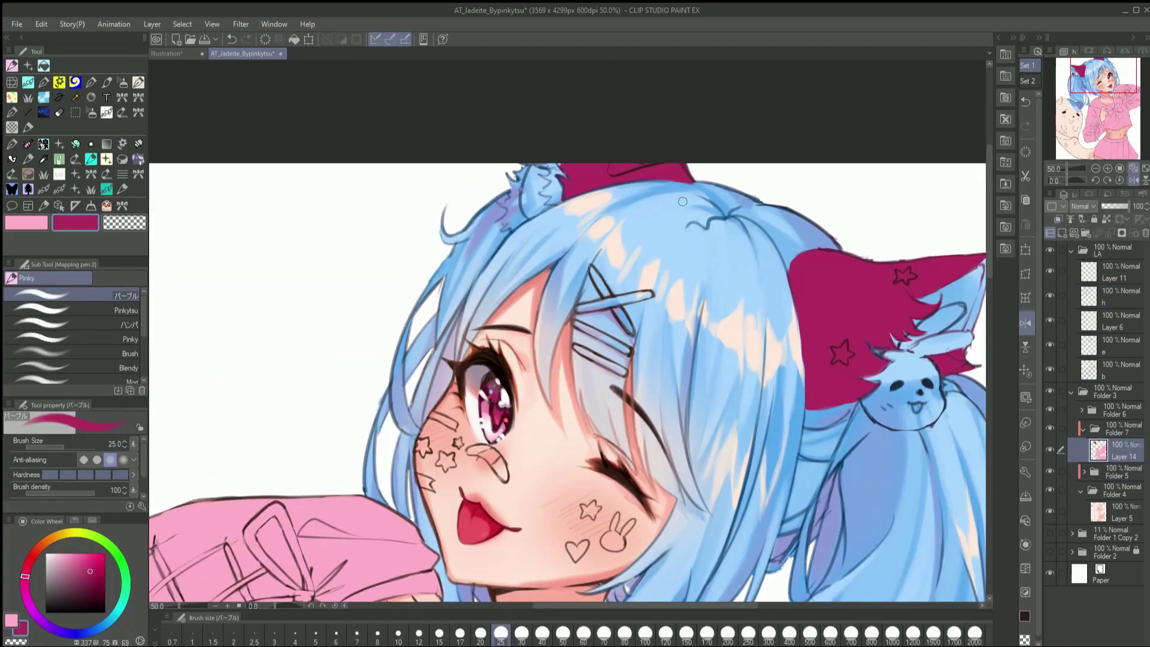
scroll(685, 182, down, 3)
alt+click(619, 202)
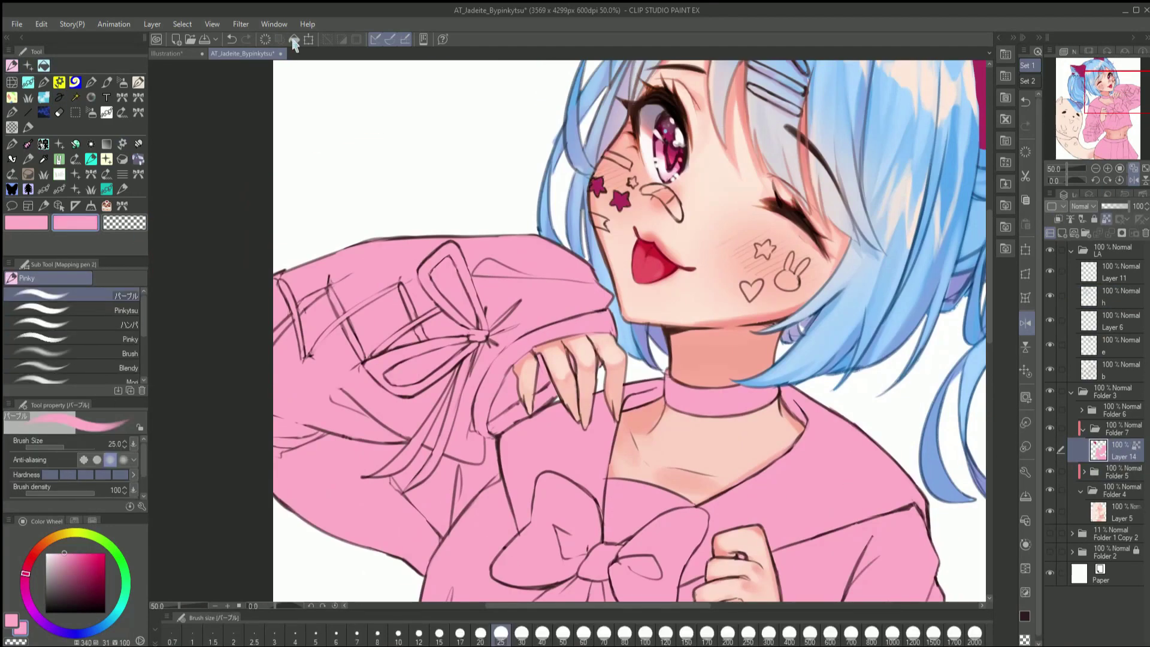
Shade the lower torso of the top and the raised sleeve's underside with darker pink from brush size 600
scroll(620, 202, down, 4)
key(h)
scroll(712, 323, up, 2)
scroll(821, 300, down, 3)
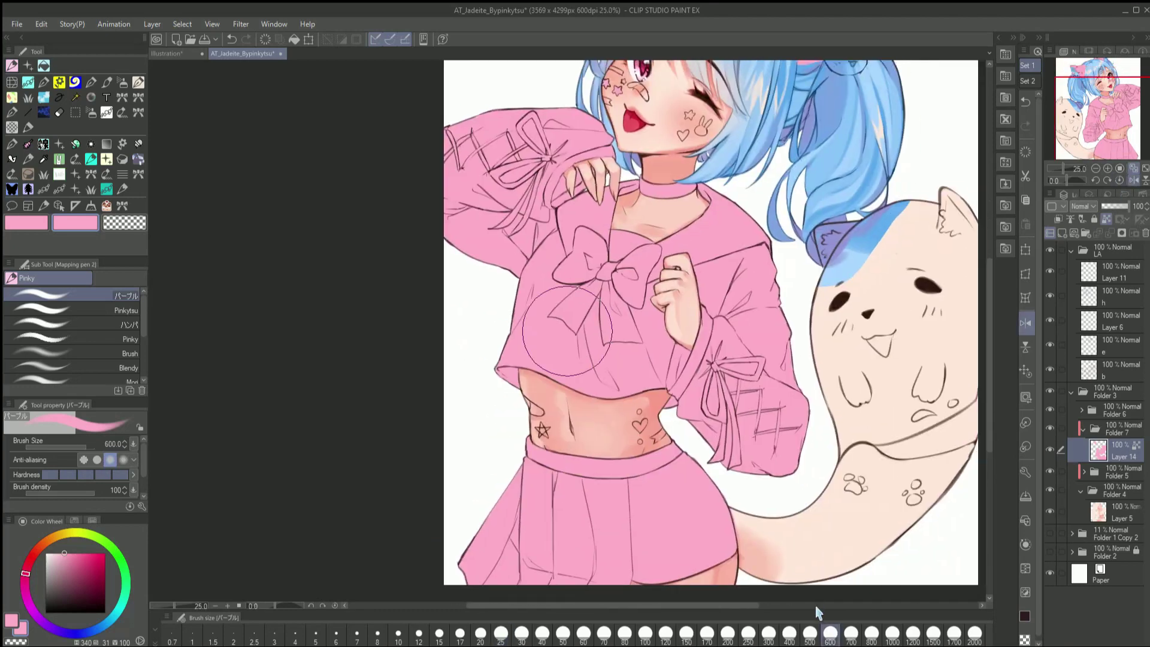
drag(441, 159, 515, 252)
mouse_move(597, 391)
mouse_down()
mouse_move(539, 335)
mouse_move(635, 323)
mouse_up()
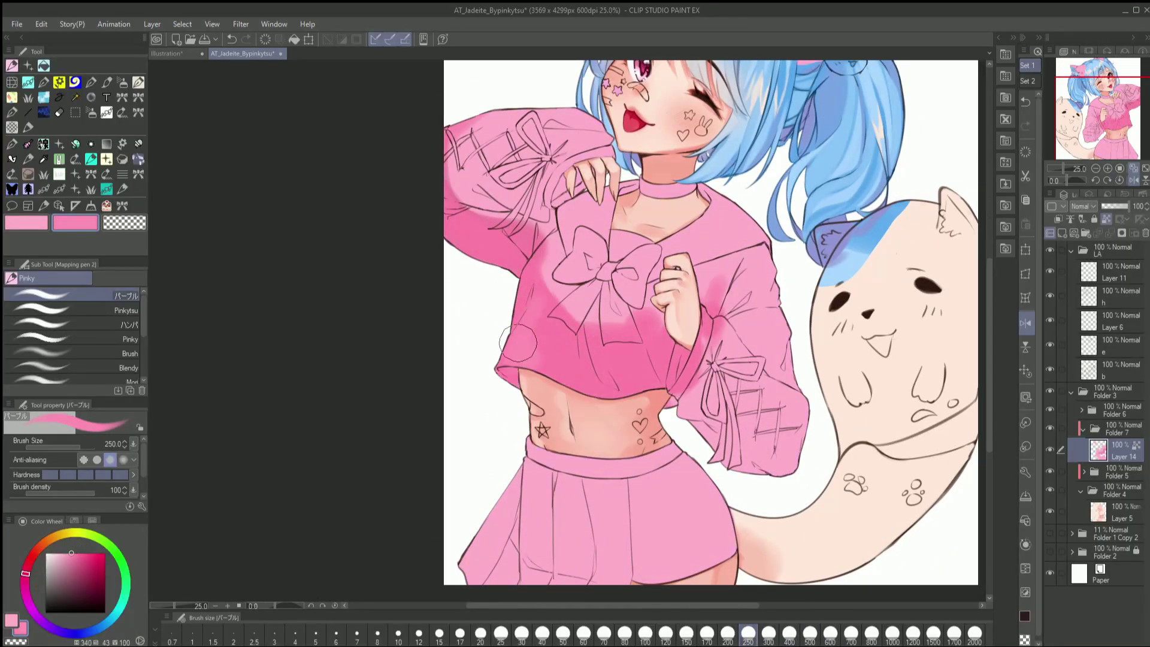
Paint darker pink shadows on the lowered sleeve and around the bow, reducing the brush size to 150
key(bracketleft)
key(bracketleft)
key(bracketleft)
key(bracketleft)
key(bracketleft)
drag(590, 255, 498, 226)
mouse_move(697, 425)
mouse_down()
mouse_move(724, 312)
mouse_move(760, 273)
mouse_up()
key(bracketleft)
key(bracketleft)
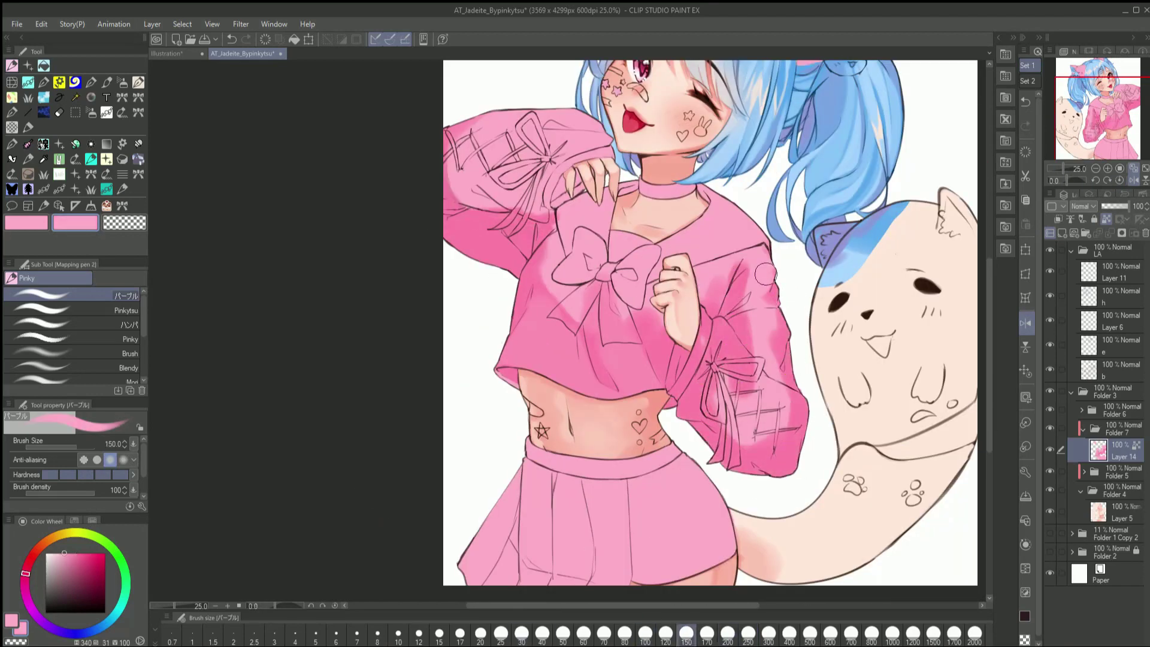
Paint the lowered sleeve's folds with sampled pinks at brush sizes 60 to 100
key(bracketleft)
key(bracketleft)
key(bracketleft)
key(bracketleft)
key(bracketleft)
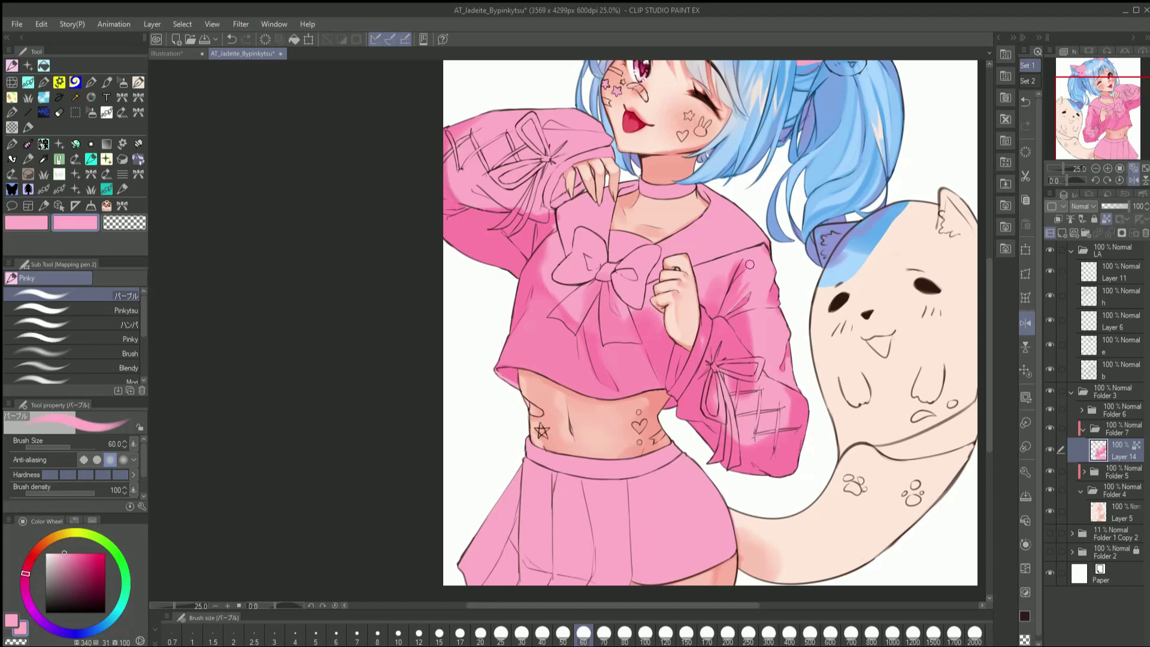
key(bracketright)
key(bracketright)
key(bracketright)
mouse_move(756, 324)
mouse_down()
mouse_move(742, 431)
mouse_move(768, 450)
mouse_up()
alt+click(768, 451)
key(h)
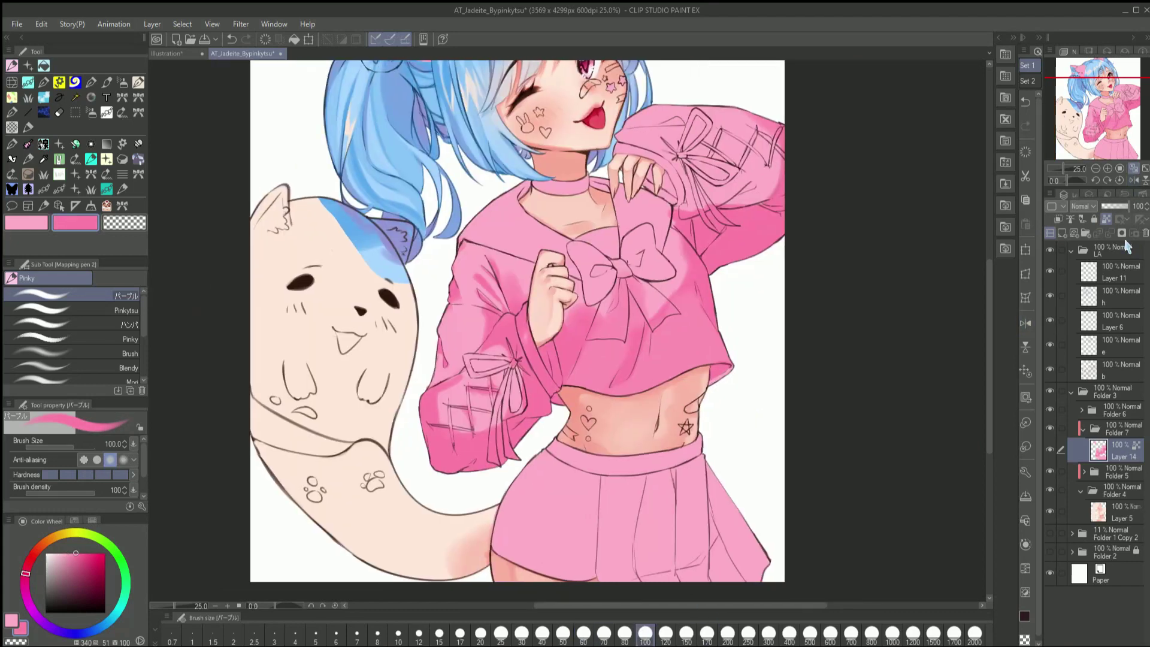
Refine the lowered sleeve's folds with a sampled darker pink at brush sizes 30 and 70
click(1107, 169)
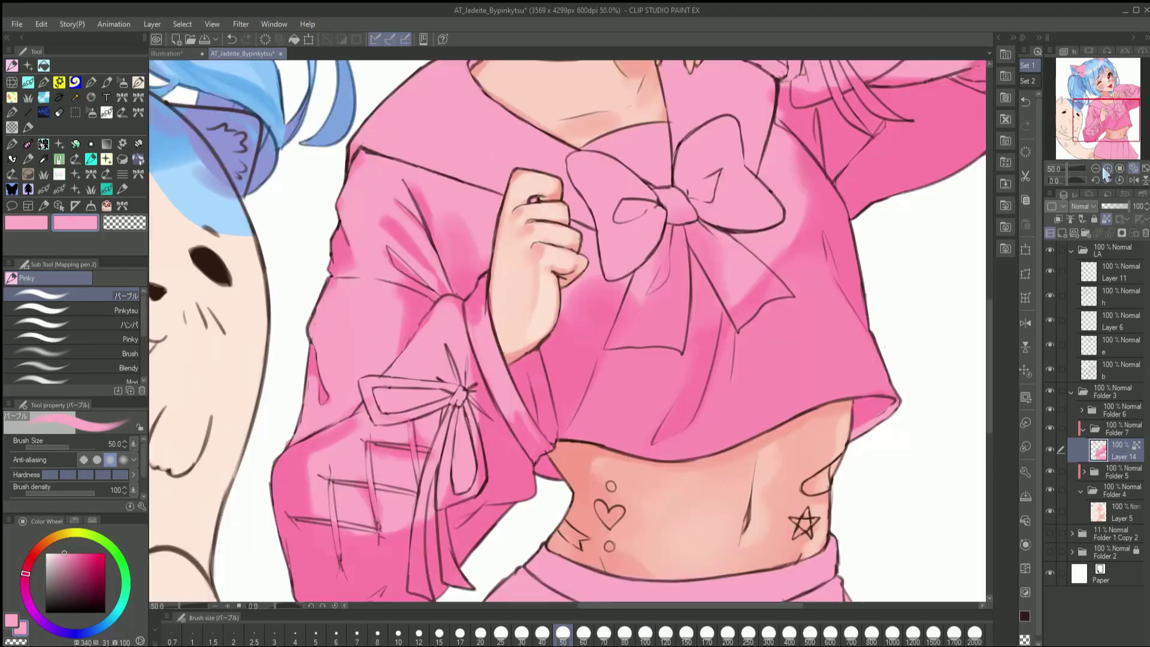
key(bracketleft)
key(bracketleft)
alt+click(513, 409)
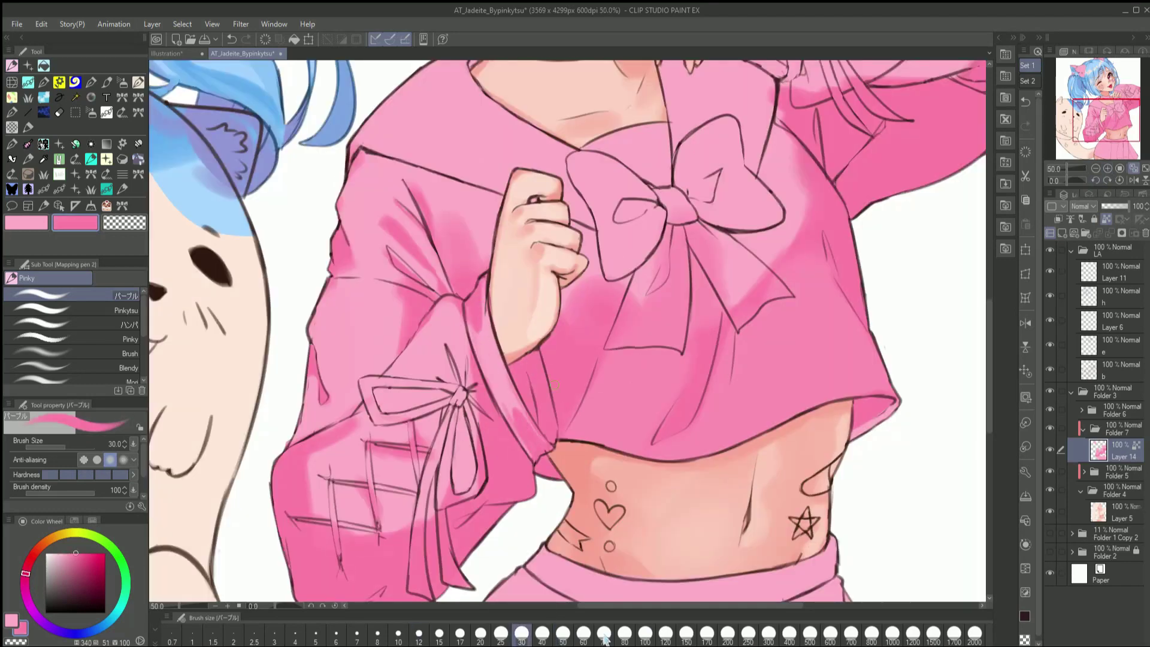
click(604, 635)
mouse_move(419, 341)
mouse_down()
mouse_move(311, 419)
mouse_move(354, 303)
mouse_move(383, 288)
mouse_up()
Shade the bow's ribbons and the folds along the top's lower torso, bringing the brush size down to 60
key(ctrl+minus)
key(bracketright)
key(bracketright)
key(bracketright)
key(bracketright)
key(bracketright)
mouse_move(618, 367)
mouse_down()
mouse_move(593, 273)
mouse_move(658, 353)
mouse_up()
key(bracketleft)
key(bracketleft)
key(bracketleft)
key(bracketleft)
mouse_move(707, 323)
mouse_down()
mouse_move(681, 271)
mouse_move(657, 366)
mouse_up()
key(h)
key(bracketleft)
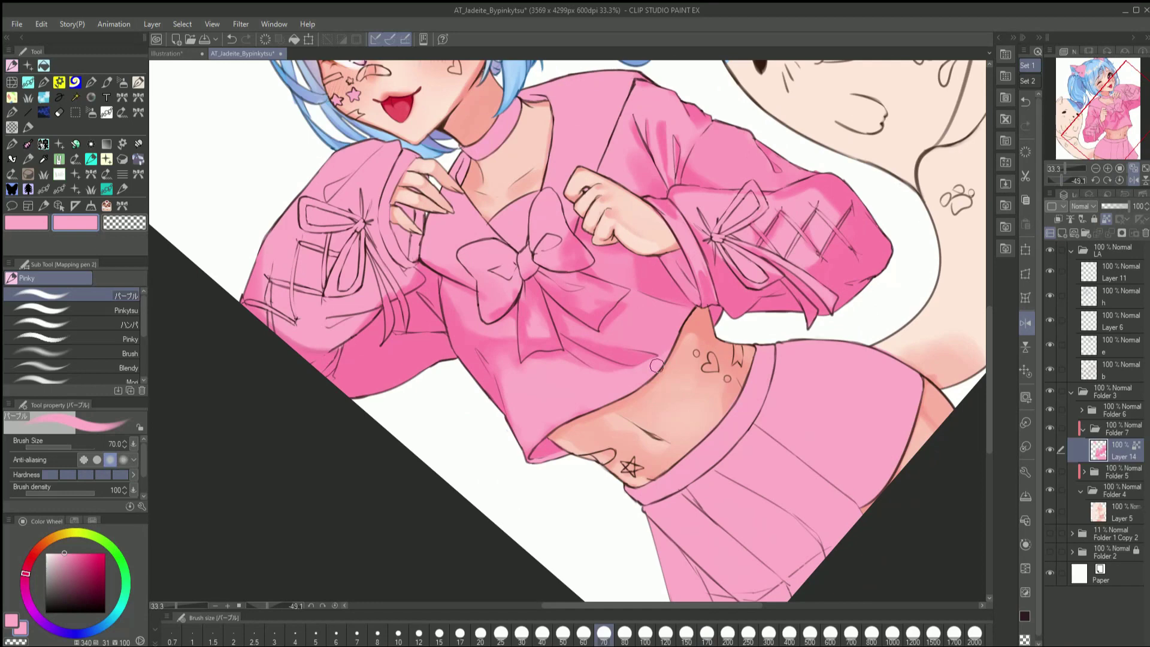
key(bracketleft)
Blend the shading on the torso's side and beneath the bow with sampled light and darker pinks
key(ctrl+shift+r)
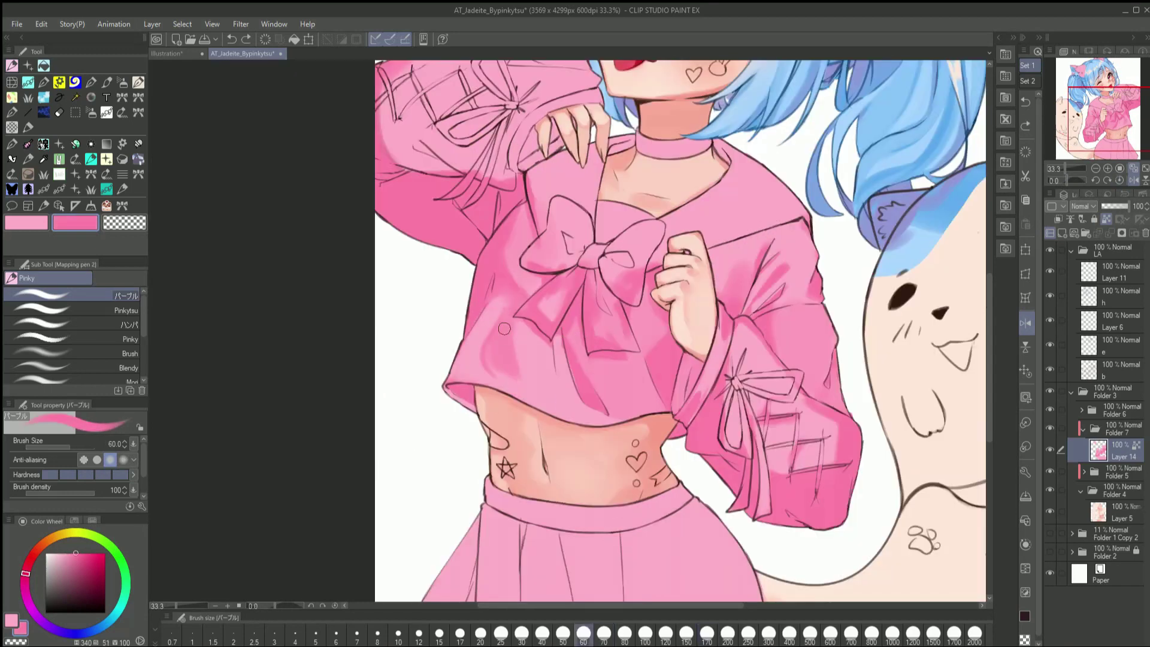
drag(554, 336, 563, 389)
alt+click(512, 227)
drag(509, 221, 473, 384)
alt+click(491, 311)
click(129, 368)
click(126, 295)
Paint darker pink folds on the raised sleeve at brush size 70
key(h)
drag(476, 318, 482, 260)
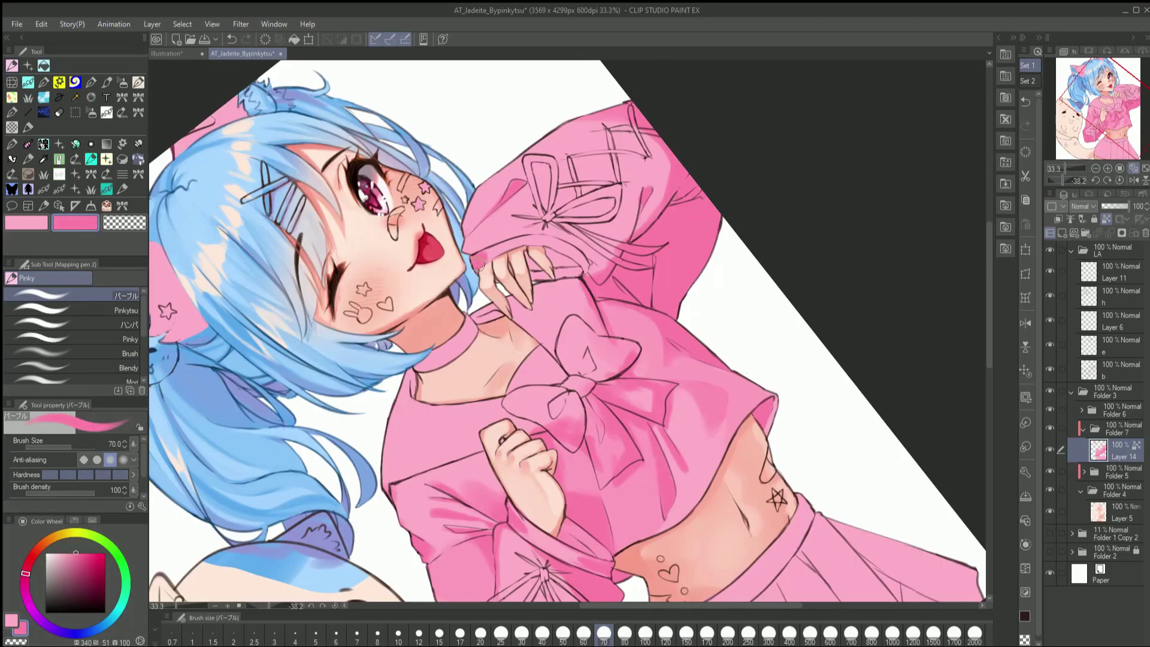
key(r)
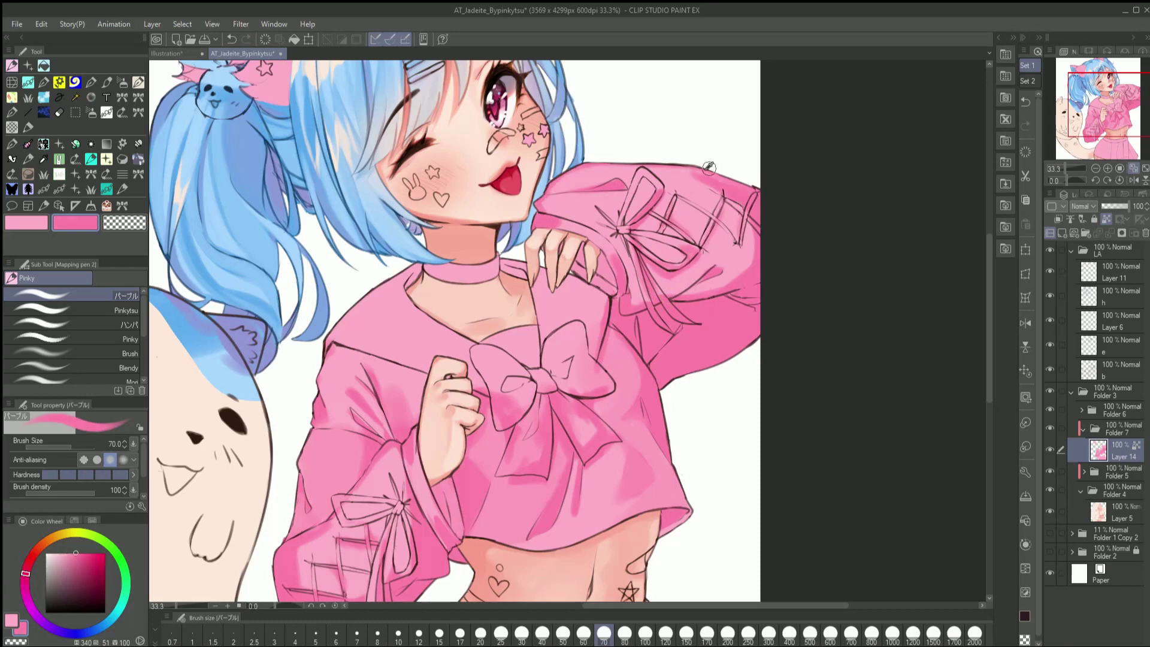
key(h)
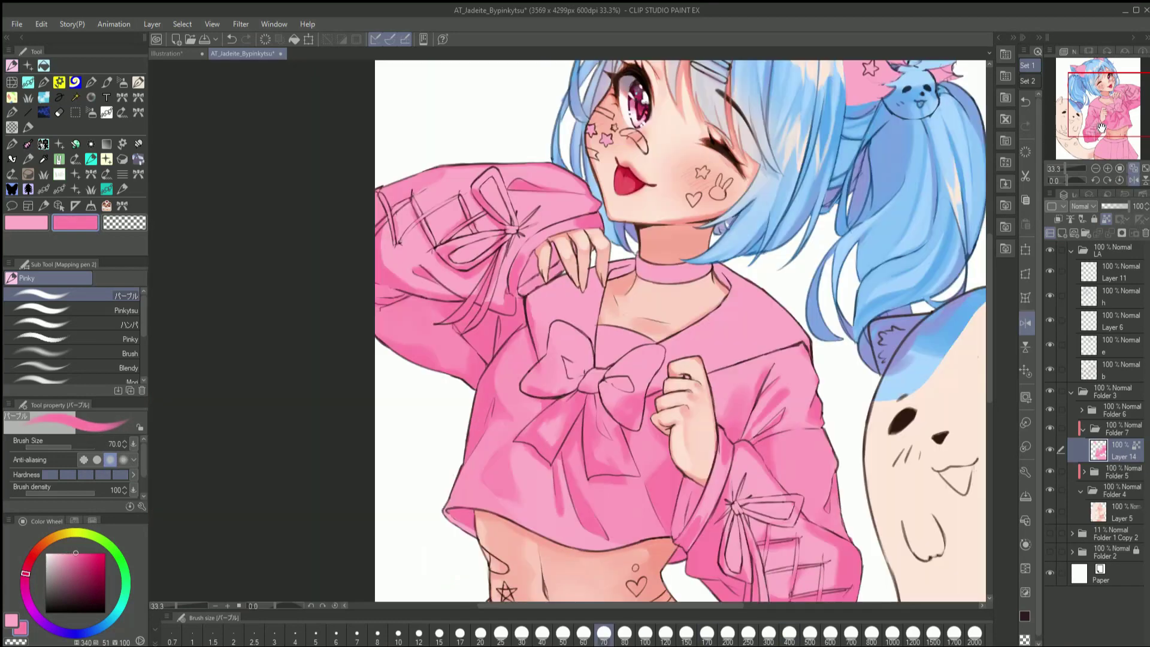
drag(1105, 128, 1107, 128)
Shade the choker, collar, and lowered sleeve with darker pinks at brush sizes 80 and 120
click(625, 633)
key(h)
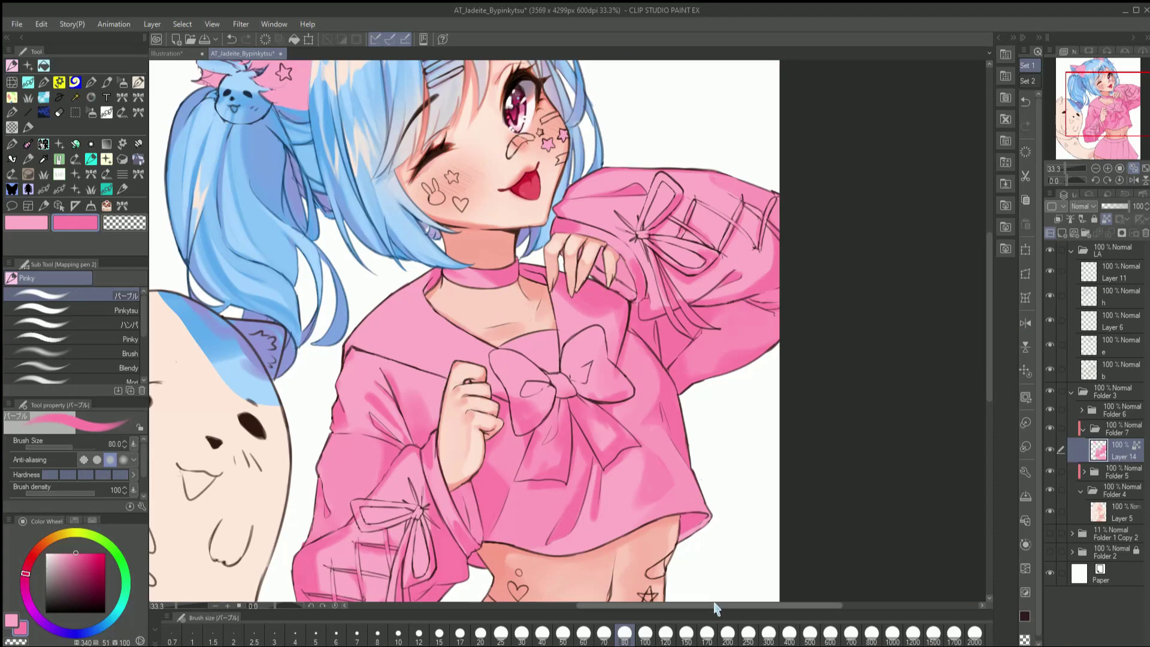
click(666, 633)
key(h)
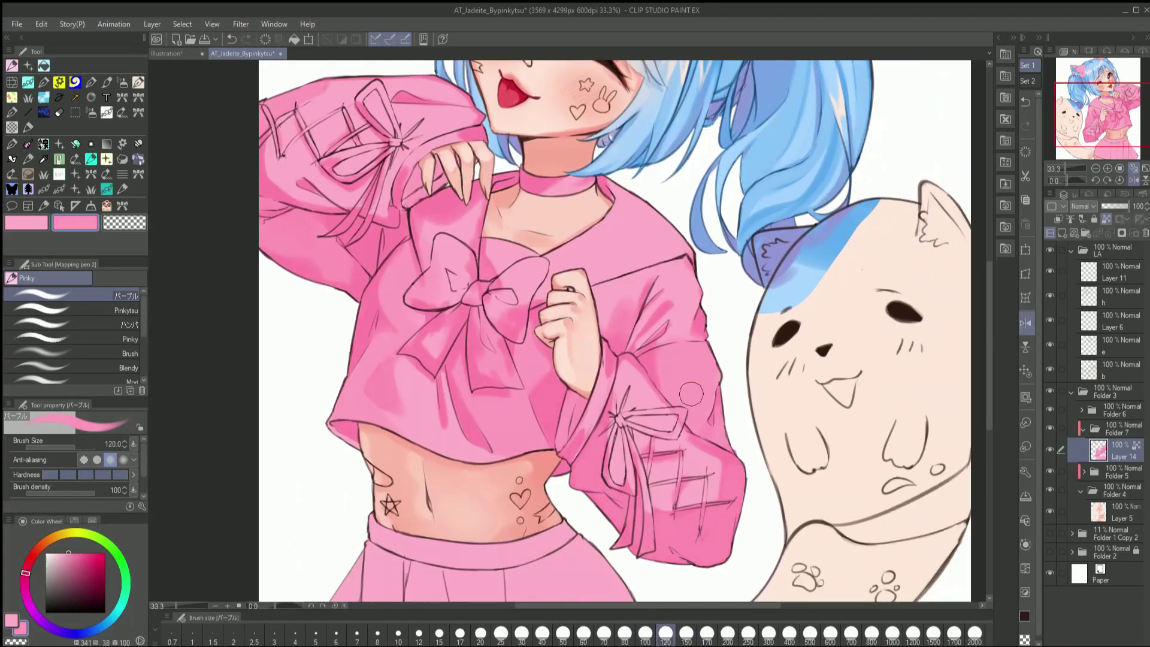
drag(713, 479, 662, 513)
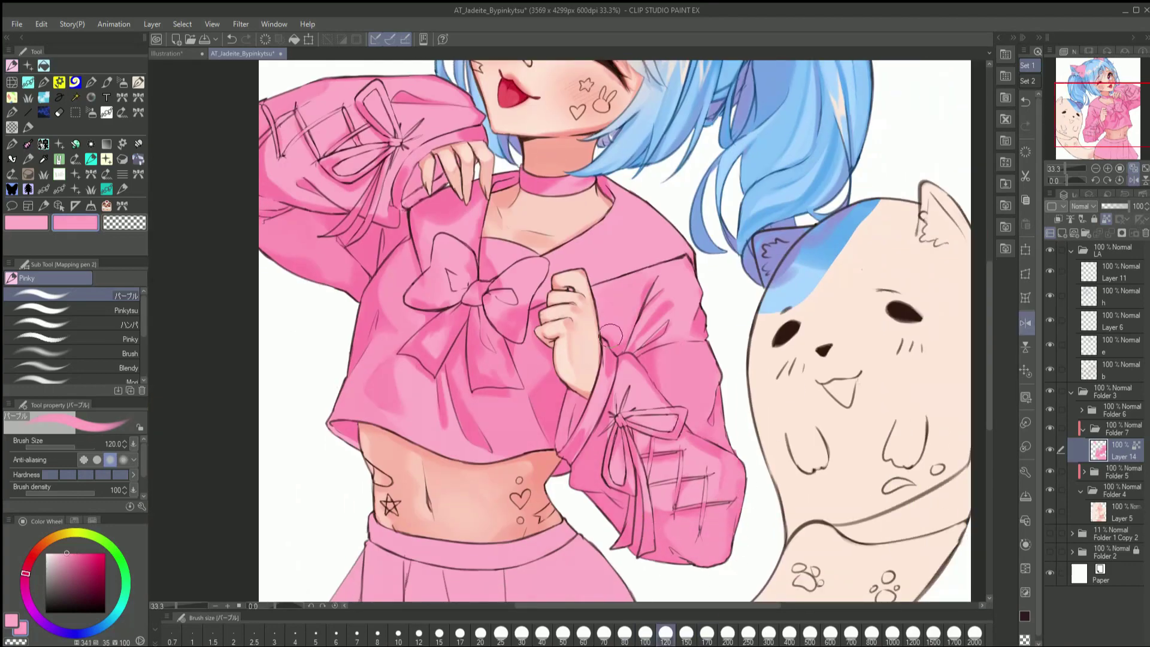
key(h)
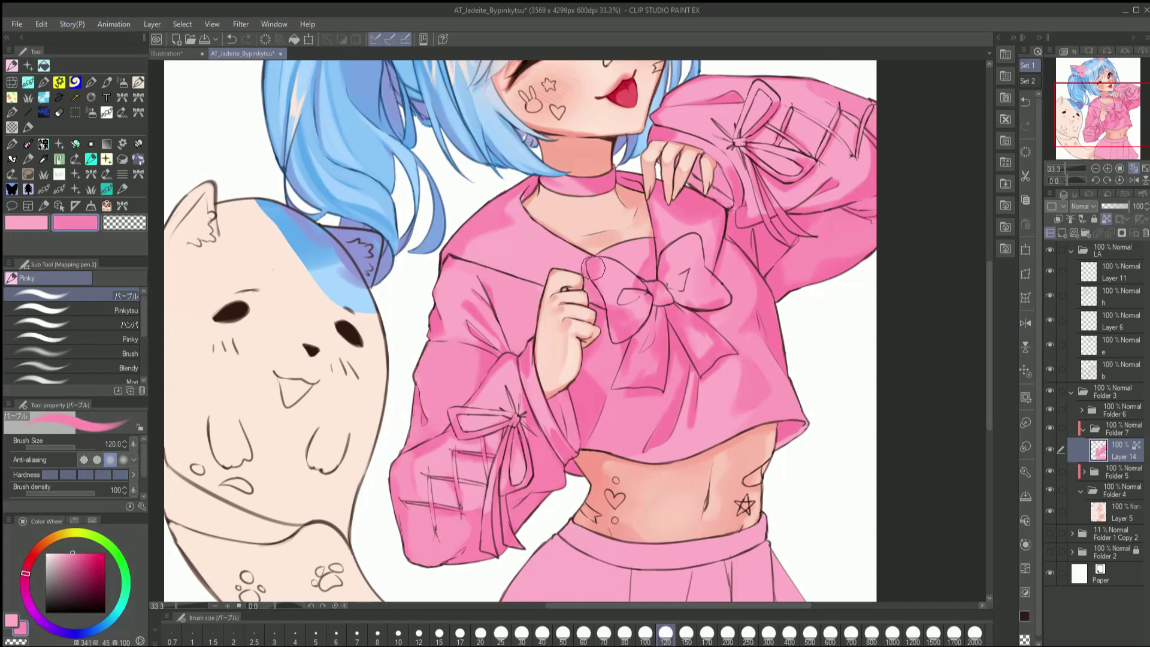
Refine the fold shading on the top's torso with sampled pinks, bringing the brush size down to 60
drag(519, 241, 575, 258)
click(624, 633)
alt+click(789, 245)
key(bracketleft)
key(bracketleft)
alt+click(756, 368)
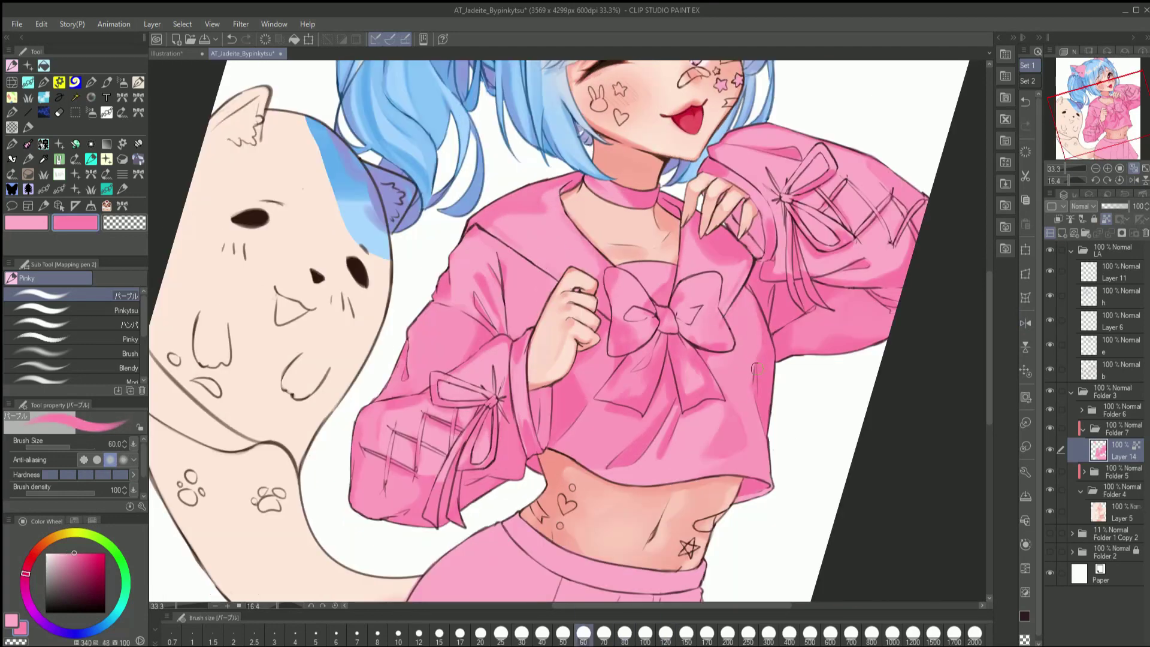
alt+click(587, 469)
alt+click(583, 441)
alt+click(595, 446)
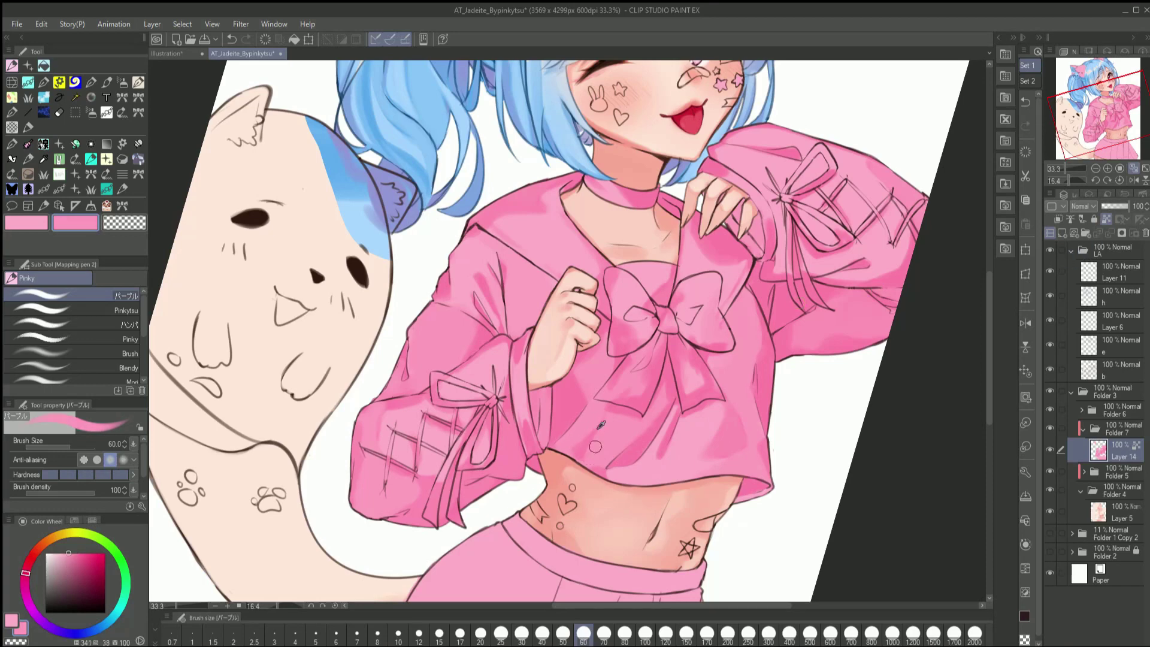
Add a new layer above the outfit colours and paint a white stripe along the top's hem at brush size 80
click(1132, 181)
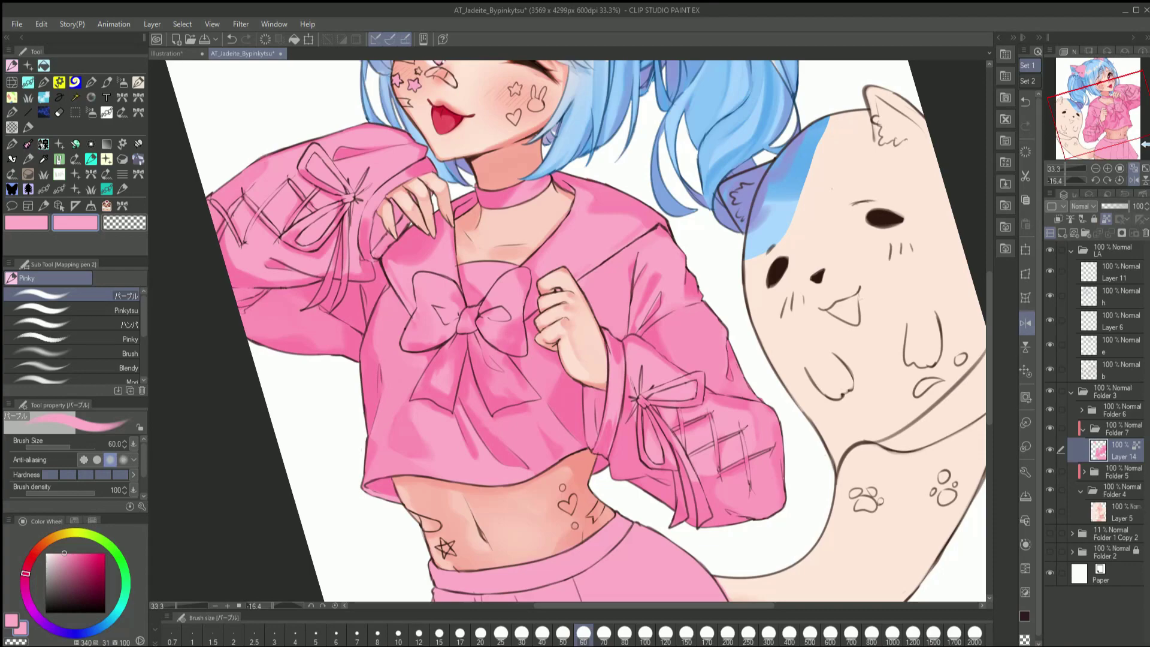
key(ctrl+at)
key(ctrl+shift+n)
key(minus)
key(minus)
key(minus)
key(minus)
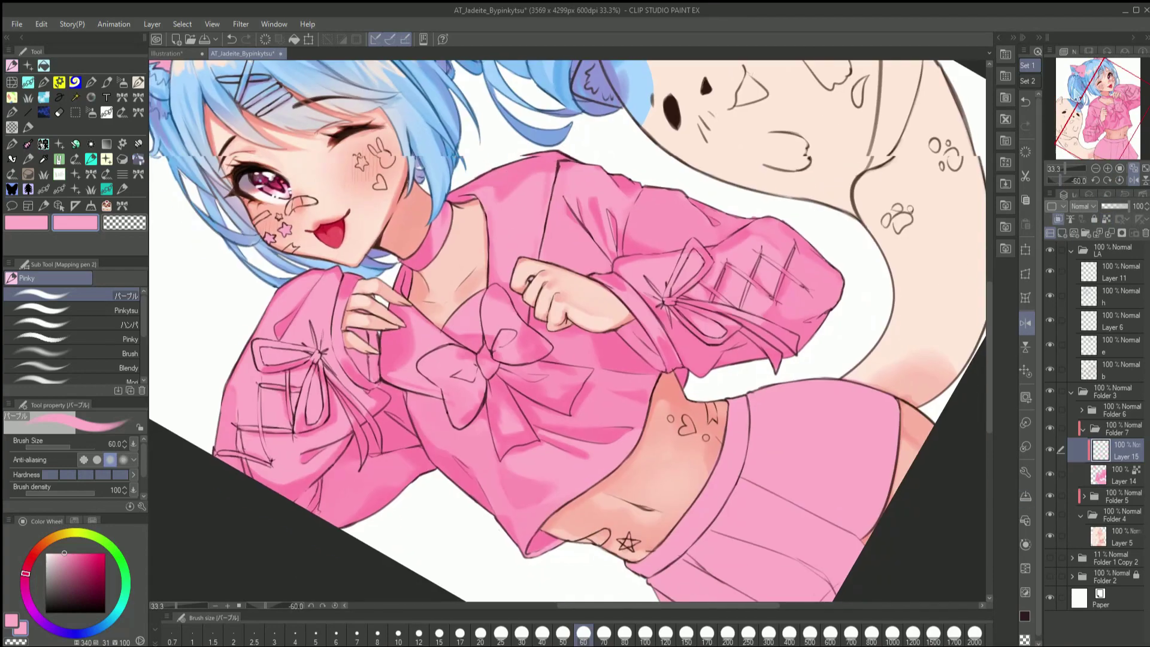
key(bracketright)
key(bracketright)
drag(617, 457, 655, 369)
alt+click(633, 434)
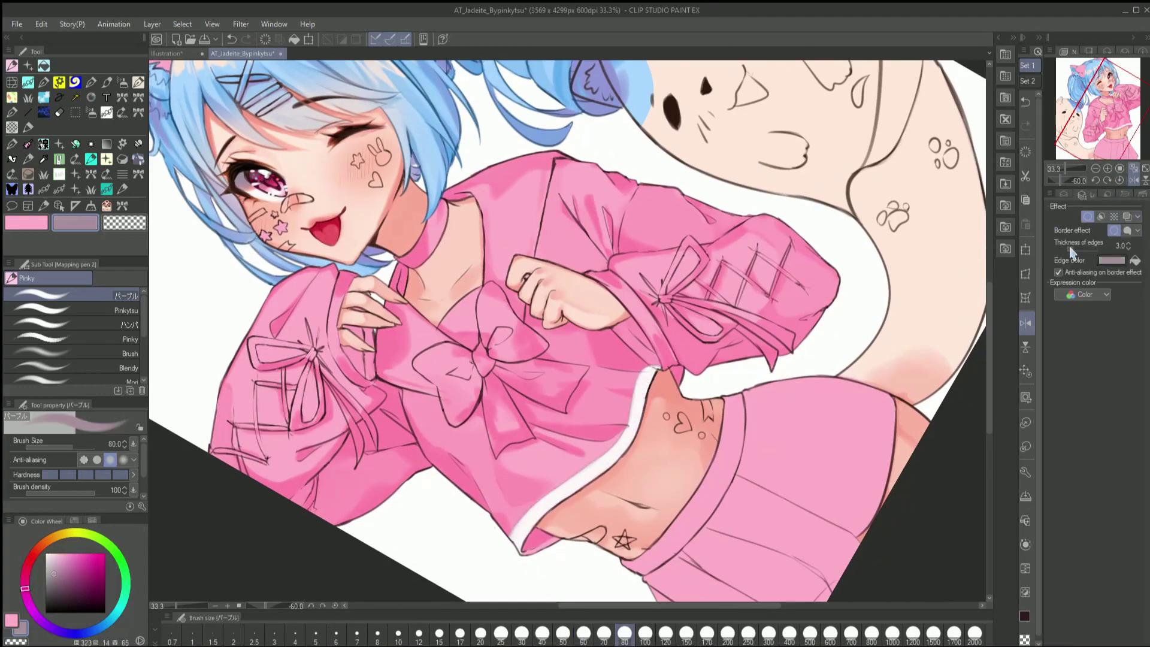
alt+click(642, 388)
key(bracketleft)
Paint white stripes along the sailor collar and neckline at brush size 70, erasing the excess
key(ctrl+at)
drag(538, 294, 558, 397)
drag(767, 329, 624, 398)
key(c)
drag(550, 398, 555, 354)
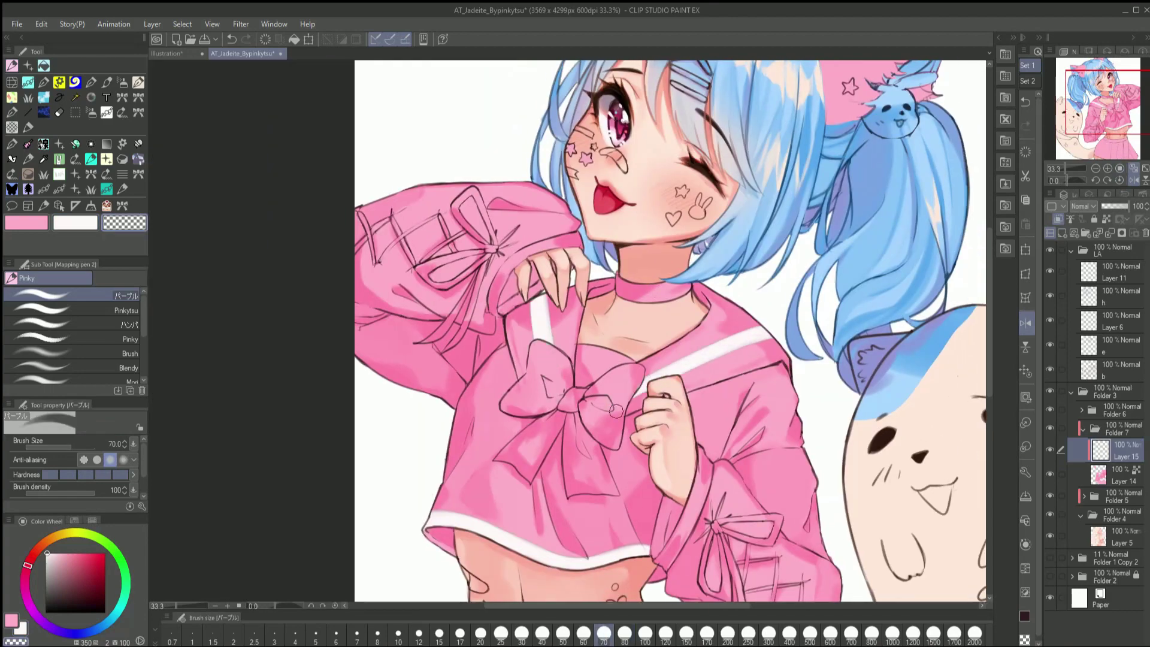
Shade the white collar and hem stripes with pale lavender-blue at brush size 80 and pale pink at 100
click(41, 521)
click(119, 544)
key(bracketright)
drag(537, 329, 546, 348)
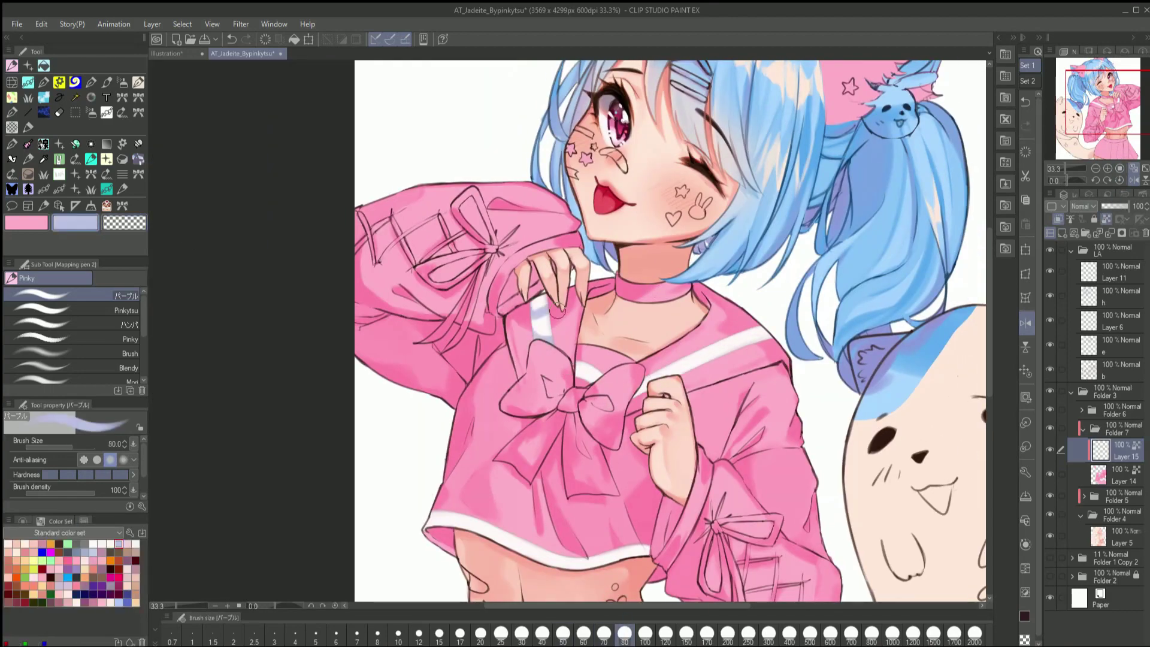
scroll(479, 471, down, 2)
alt+click(535, 515)
key(bracketright)
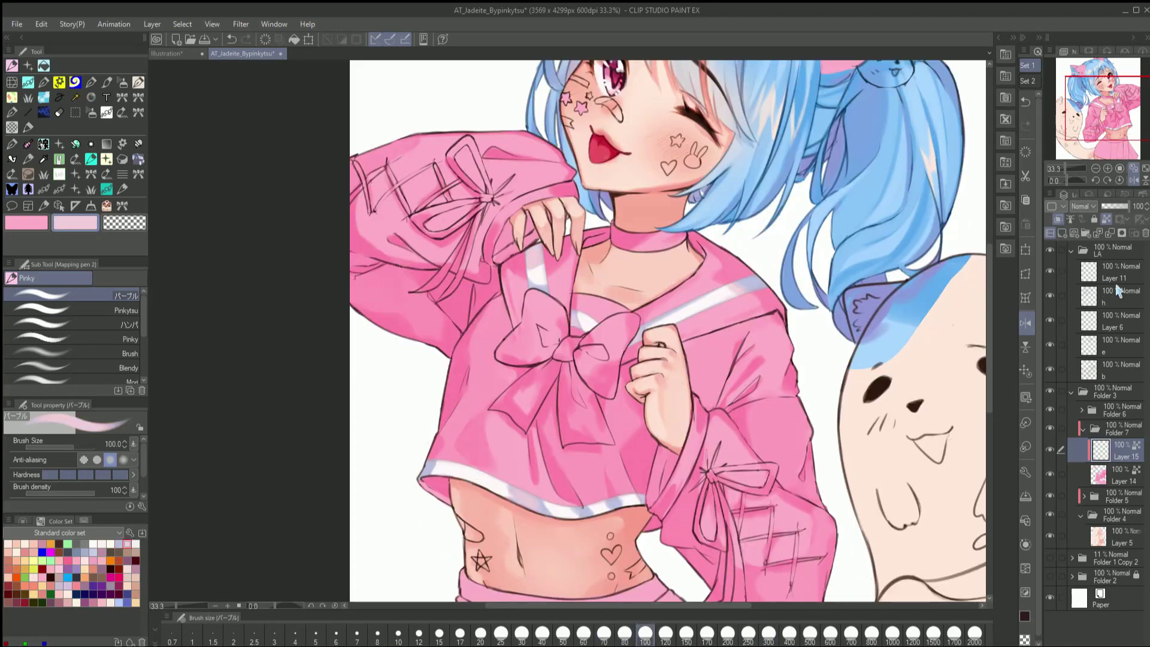
Shade the skirt's side nearest the seal's tail with darker pink on Layer 14, taking the brush from size 300 to 50
key(ctrl+0)
key(h)
alt+click(562, 335)
click(769, 633)
key(alt+bracketleft)
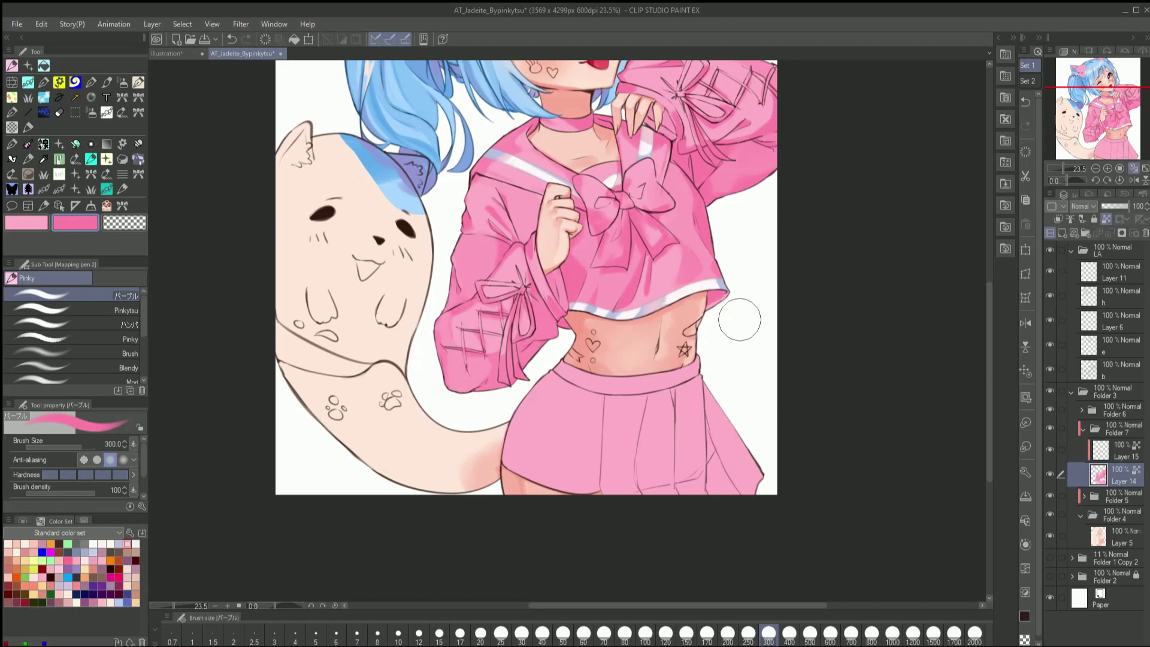
key(bracketleft)
key(bracketleft)
key(bracketleft)
key(bracketleft)
key(bracketleft)
key(bracketleft)
key(bracketleft)
key(h)
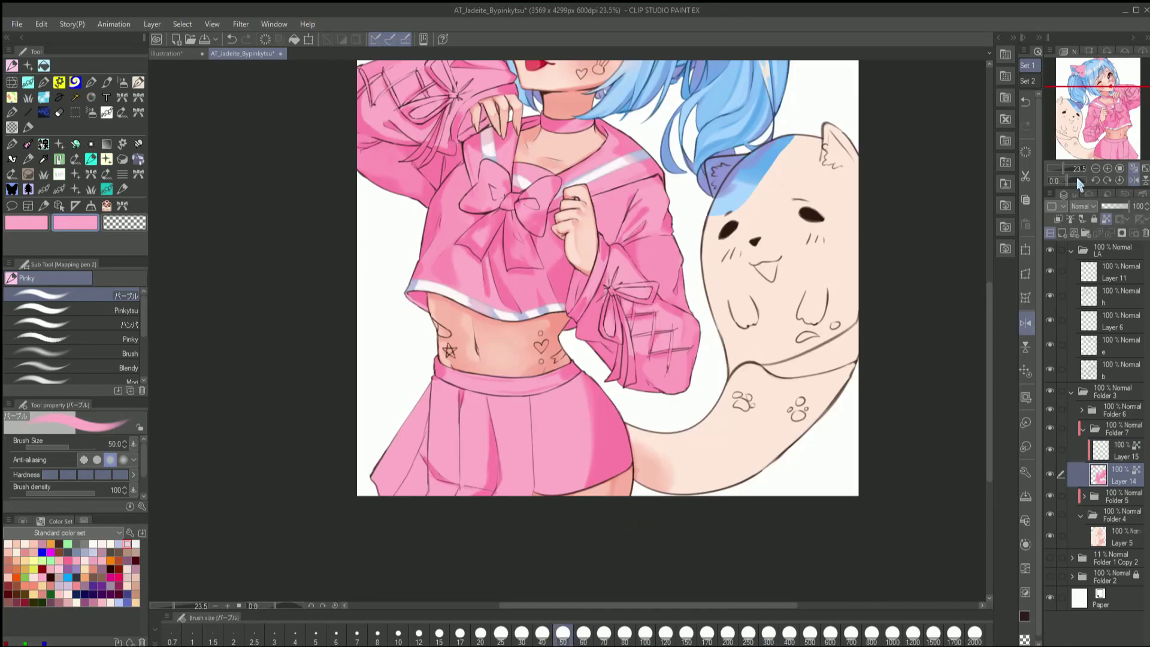
Paint darker pink shadows along the skirt's pleats, enlarging the brush from size 80
key(bracketright)
key(bracketright)
key(bracketright)
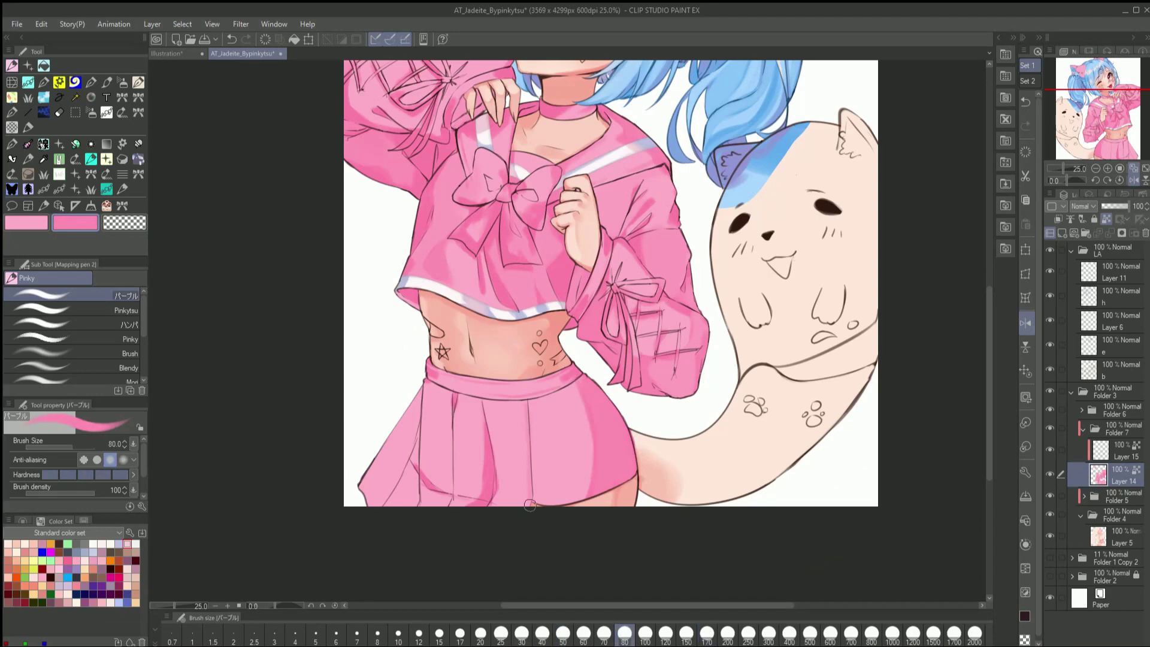
key(bracketright)
key(bracketright)
key(bracketright)
key(bracketright)
drag(398, 461, 413, 503)
drag(371, 398, 417, 503)
drag(438, 389, 420, 503)
drag(510, 417, 510, 503)
Shade the skirt's middle pleats and flared outer panel with darker pink at brush size 120
key(h)
key(bracketleft)
key(bracketleft)
drag(623, 419, 623, 503)
drag(698, 396, 704, 462)
alt+click(724, 495)
drag(726, 500, 735, 475)
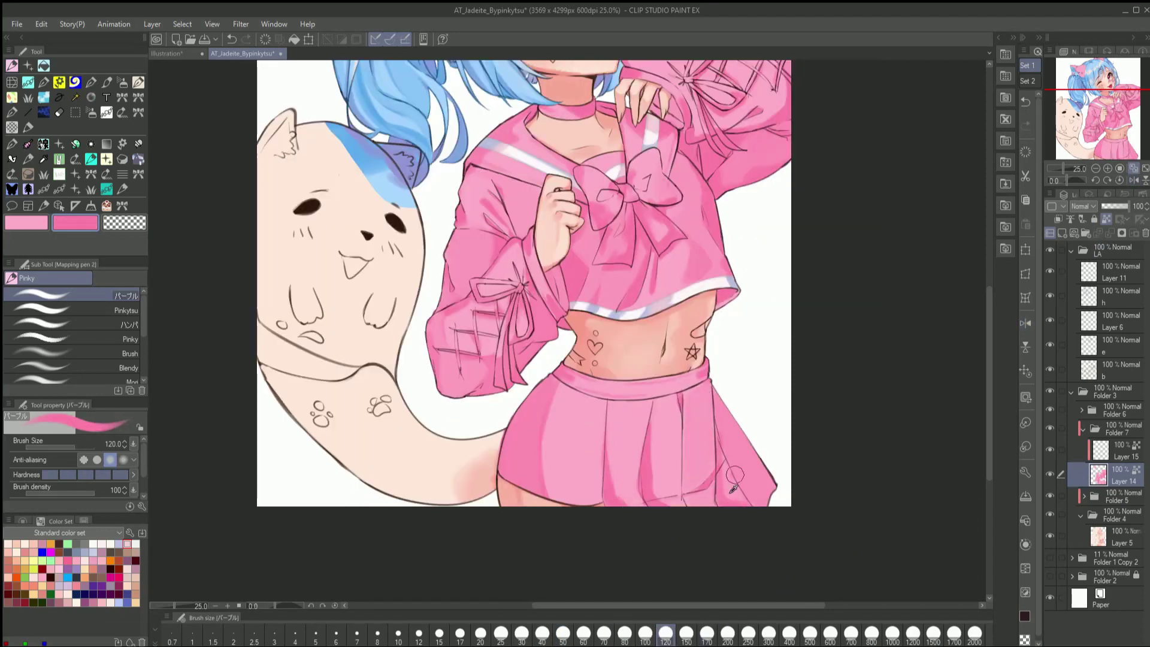
Refine the pleat shadows from the waistband down to the skirt's hem with a sampled pink
drag(599, 443, 600, 503)
alt+click(611, 419)
drag(599, 395, 575, 497)
drag(629, 383, 551, 503)
drag(573, 378, 566, 480)
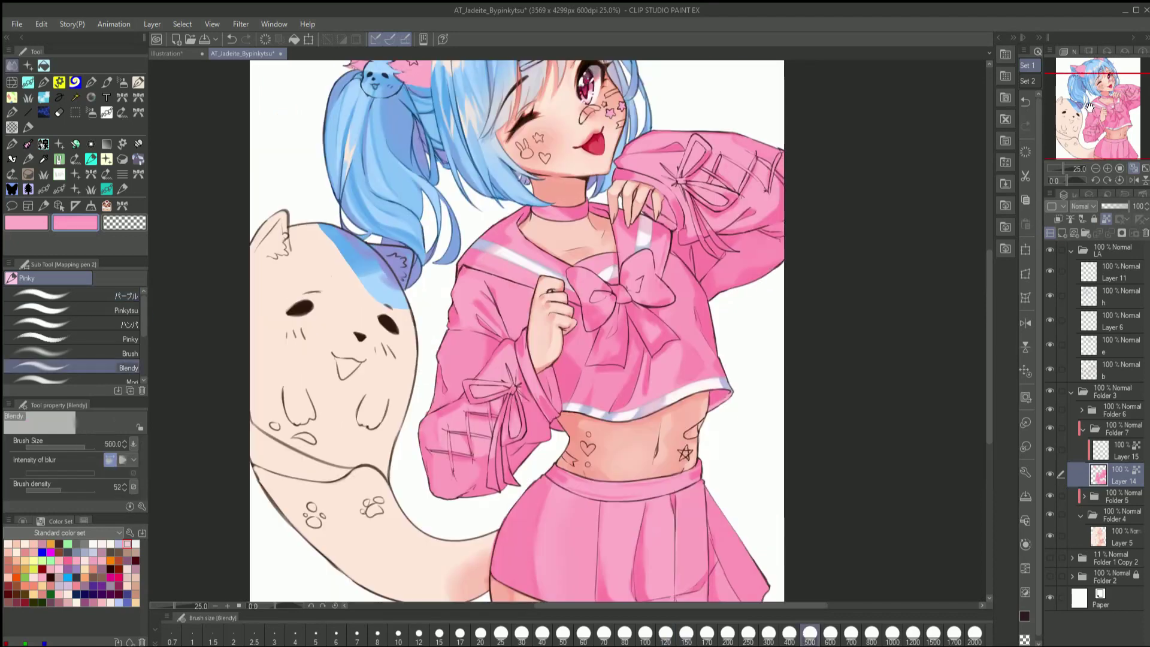
Soften the outfit shading with the Blendy brush and the soft Brush at size 500, using sampled colour
key(bracketleft)
key(bracketleft)
key(bracketleft)
key(bracketleft)
key(x)
key(b)
alt+click(650, 443)
key(h)
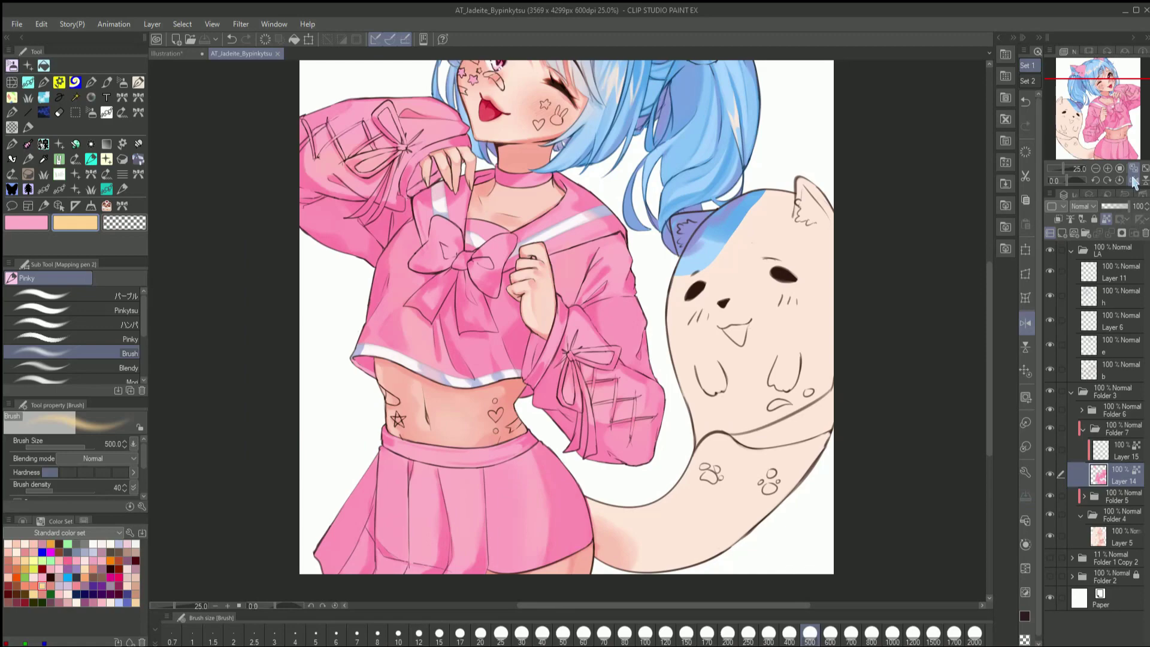
Shade the raised sleeve with darker pink at brush sizes 60 and 120, undoing the last stroke
key(h)
scroll(670, 459, up, 1)
mouse_move(749, 282)
mouse_down()
mouse_move(784, 251)
mouse_move(776, 227)
mouse_move(790, 246)
mouse_up()
drag(1062, 180, 1058, 180)
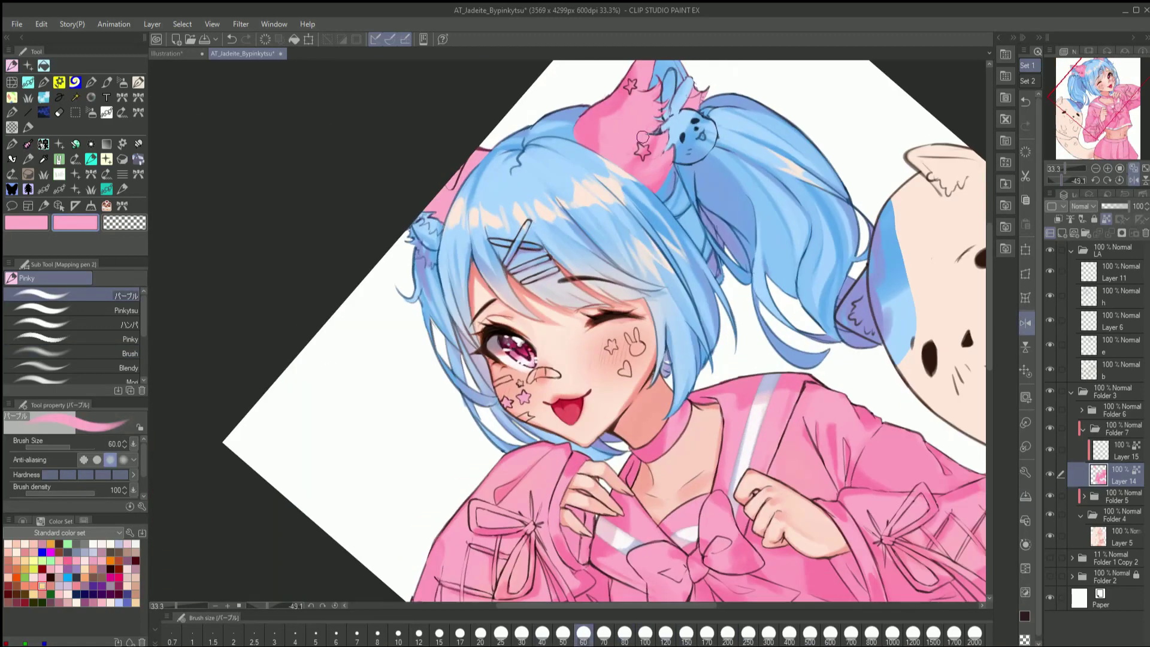
key(ctrl+@)
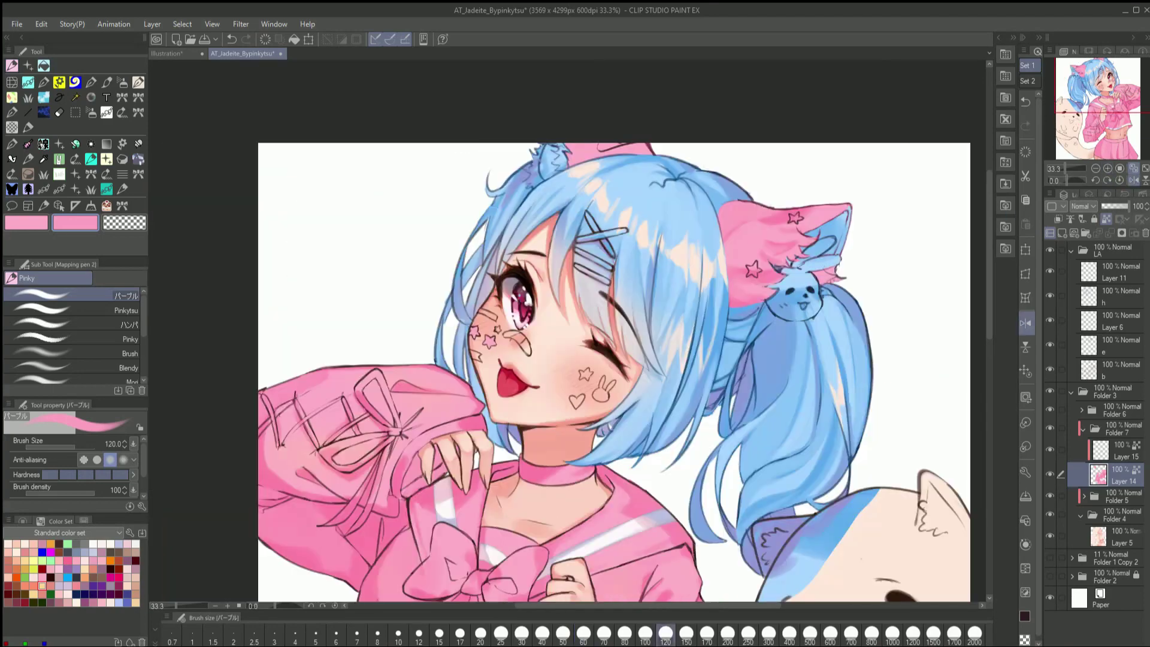
click(893, 632)
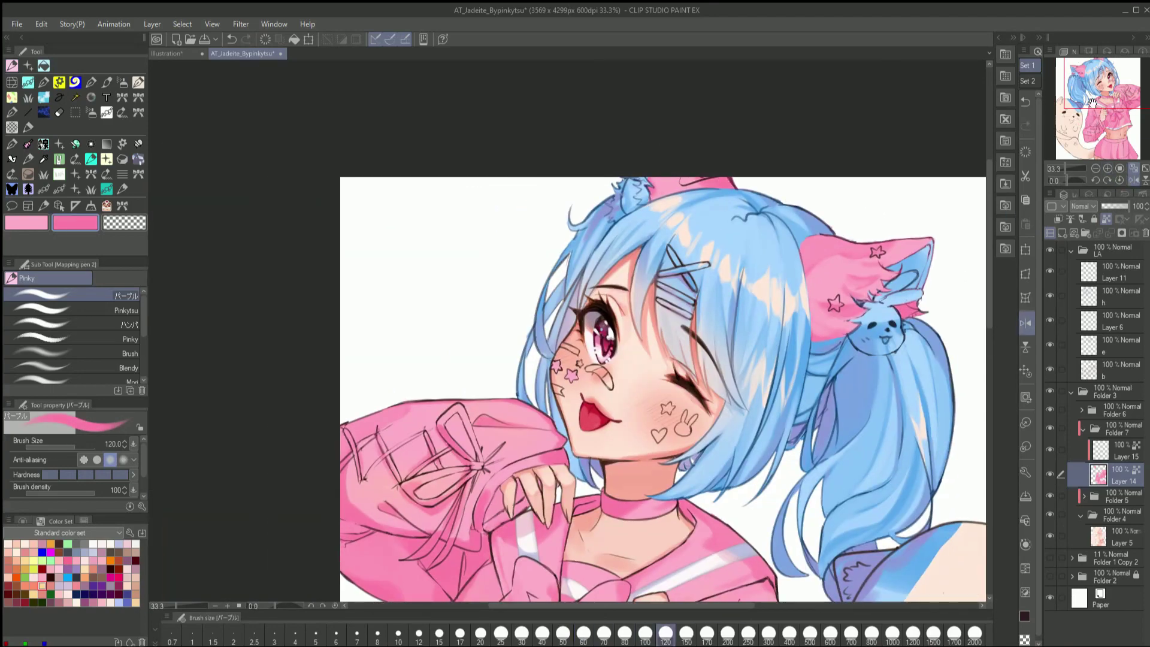
drag(377, 521, 437, 365)
drag(437, 407, 452, 449)
key(ctrl+z)
Add purple-pink shadows beneath the raised sleeve, on the lowered sleeve and along the skirt's side at brush sizes 80 and 40
alt+click(330, 379)
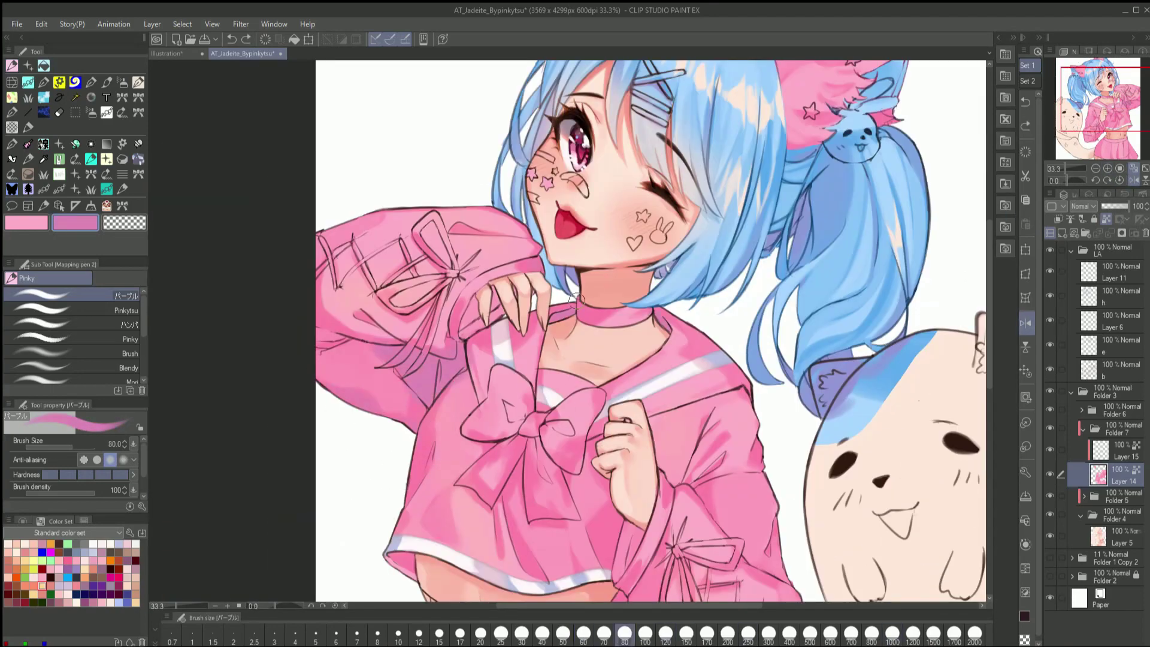
scroll(746, 251, down, 1)
scroll(599, 509, up, 1)
key(bracketleft)
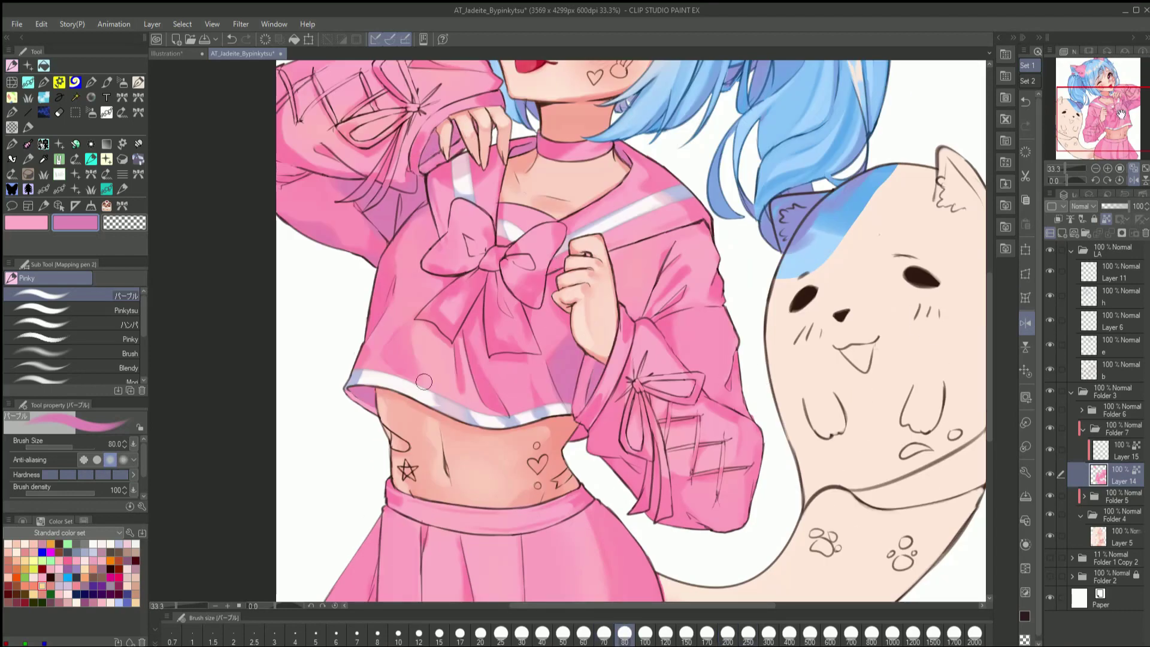
scroll(754, 365, down, 1)
key(bracketright)
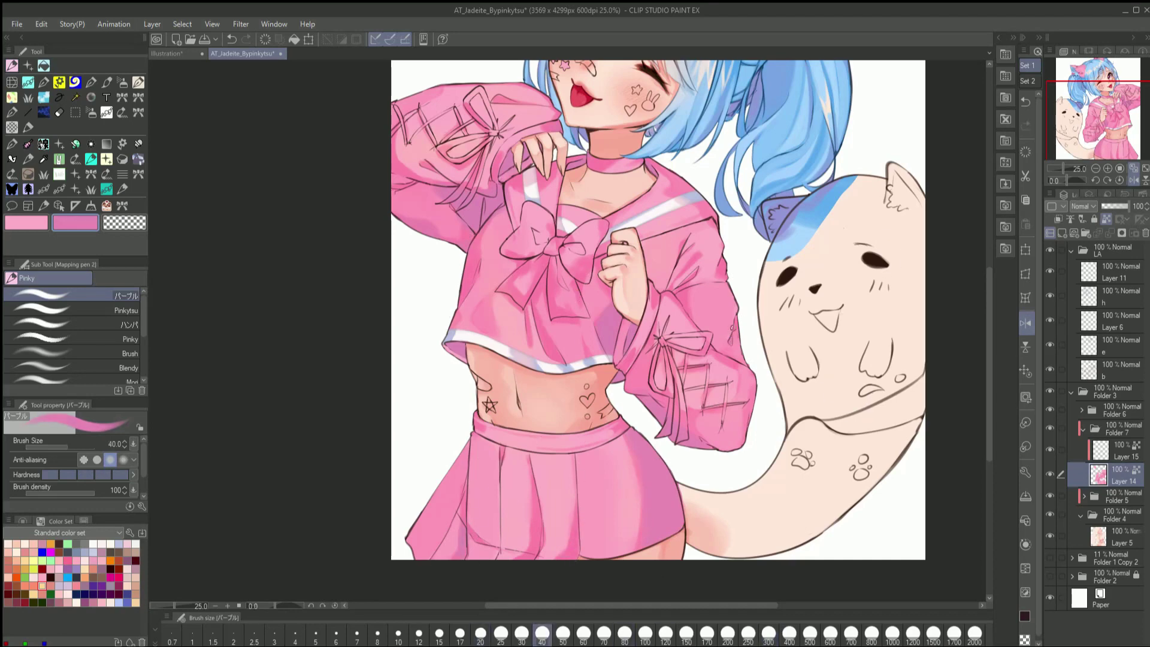
Tint the outfit's line art on layer b with dark magenta using the soft Brush at size 500
ctrl+shift+click(398, 133)
key(b)
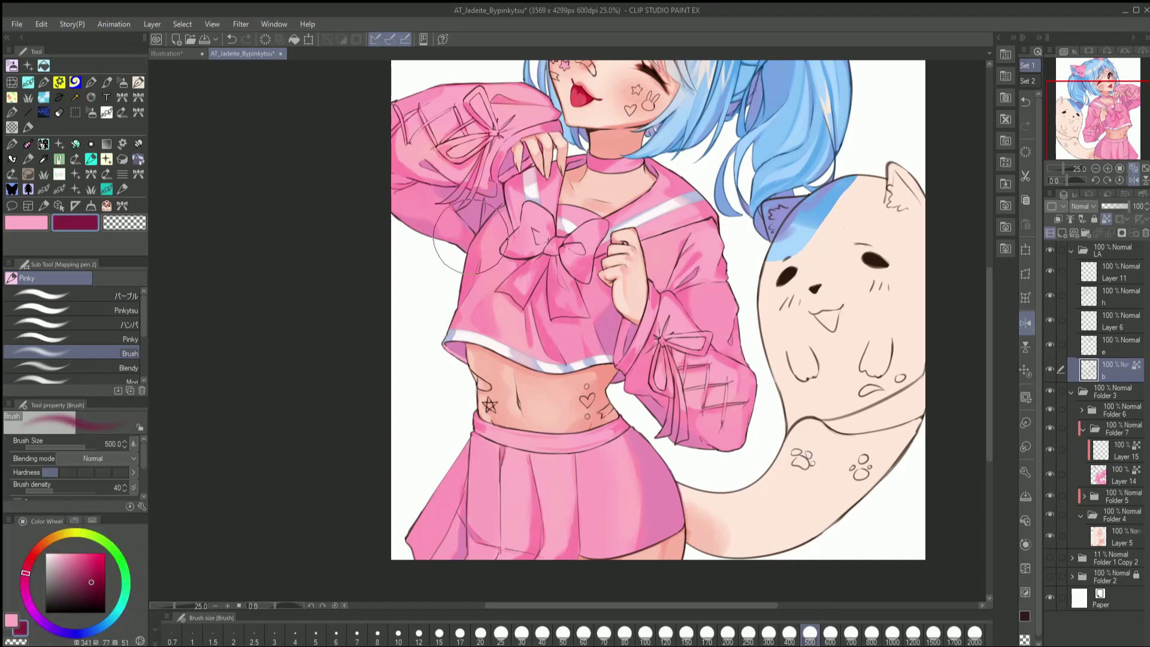
mouse_move(455, 344)
mouse_down()
mouse_move(475, 439)
mouse_move(521, 338)
mouse_up()
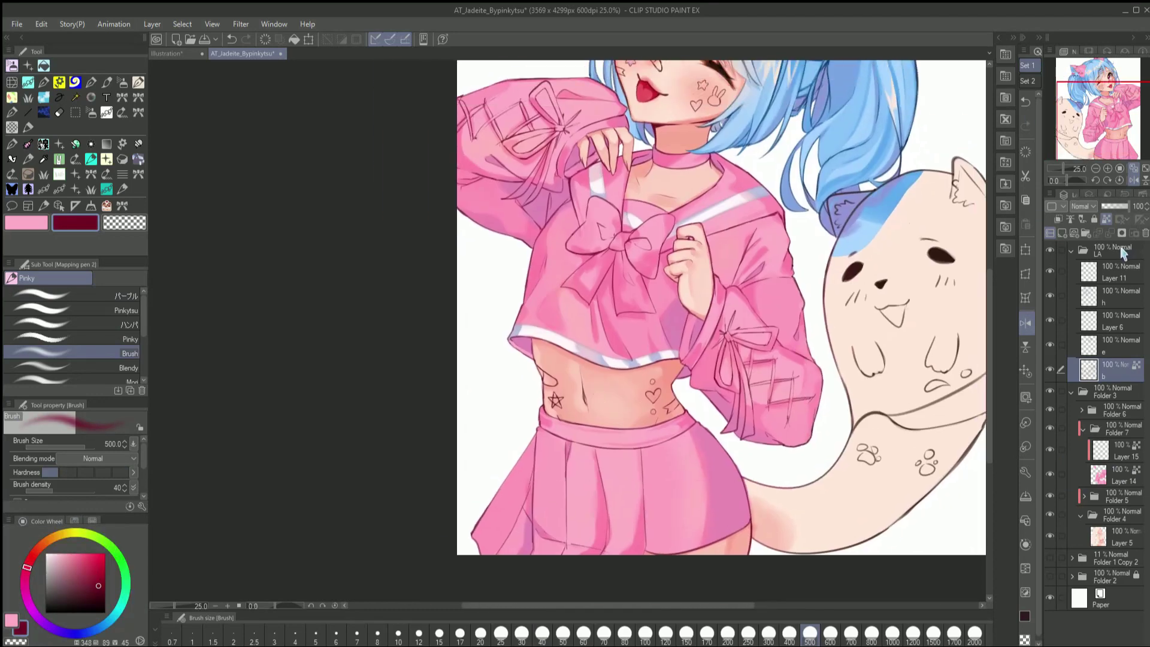
alt+click(521, 339)
key(bracketleft)
key(bracketleft)
key(bracketleft)
key(bracketleft)
Paint white criss-cross lacing on the lowered sleeve on Layer 15, using brush size 30
click(1118, 450)
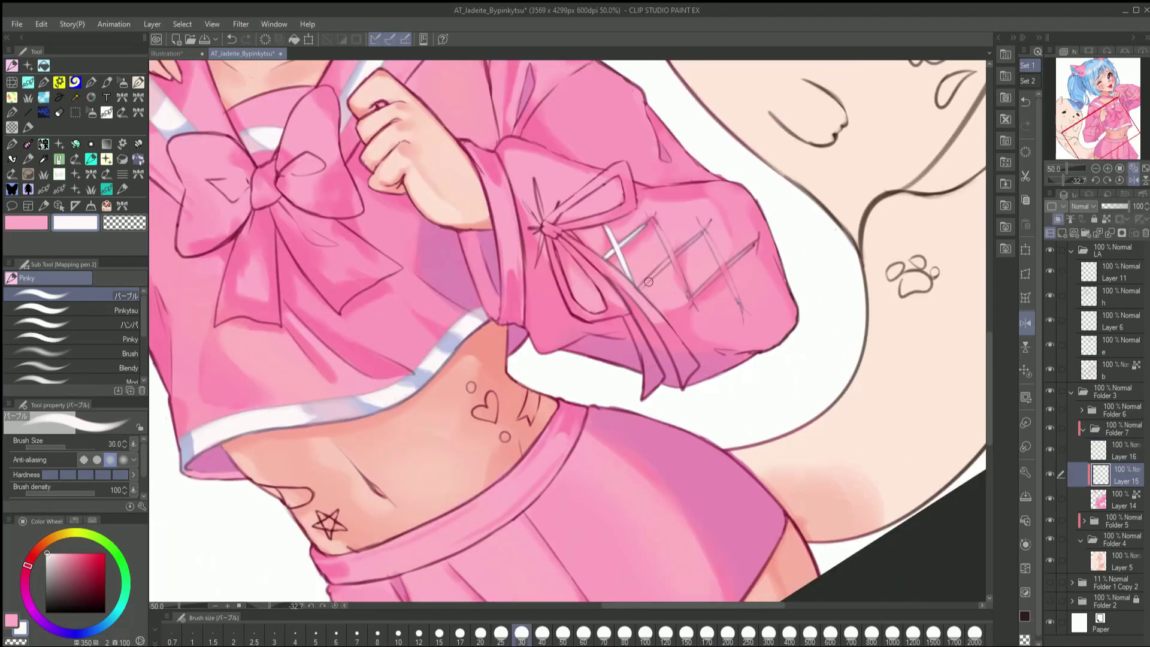
alt+click(718, 270)
mouse_move(686, 292)
mouse_down()
mouse_move(757, 240)
mouse_move(732, 262)
mouse_up()
key(bracketright)
key(bracketright)
key(bracketright)
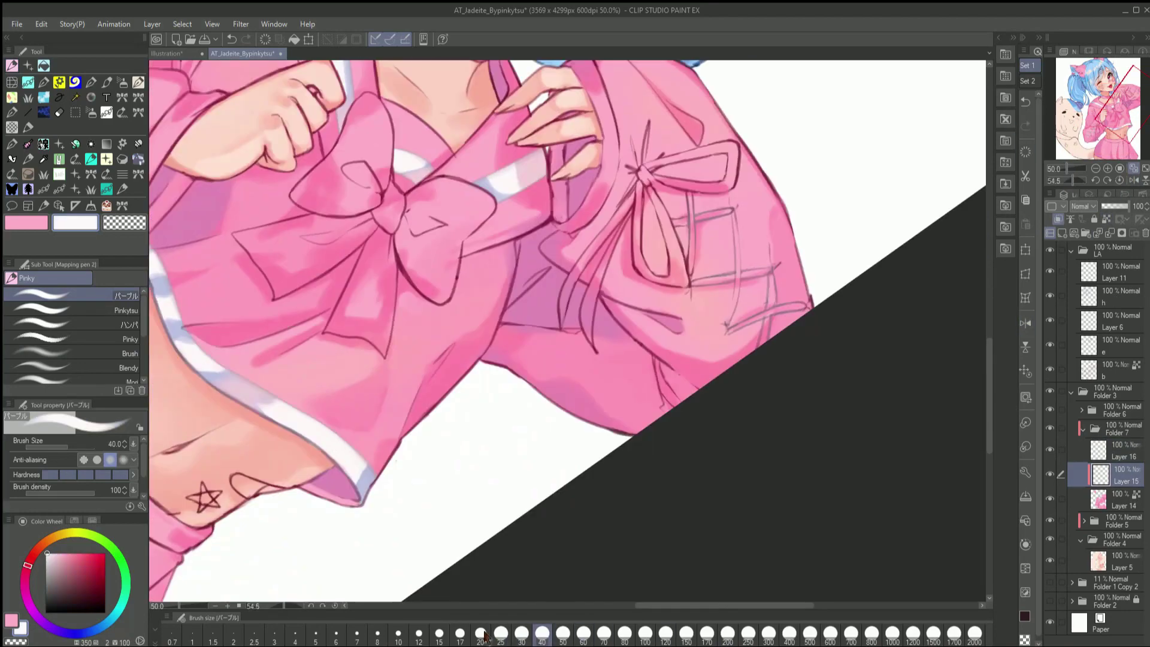
Paint matching white lacing on the raised sleeve at brush size 30 and shade it with sampled pale pink at 70
drag(690, 270, 689, 190)
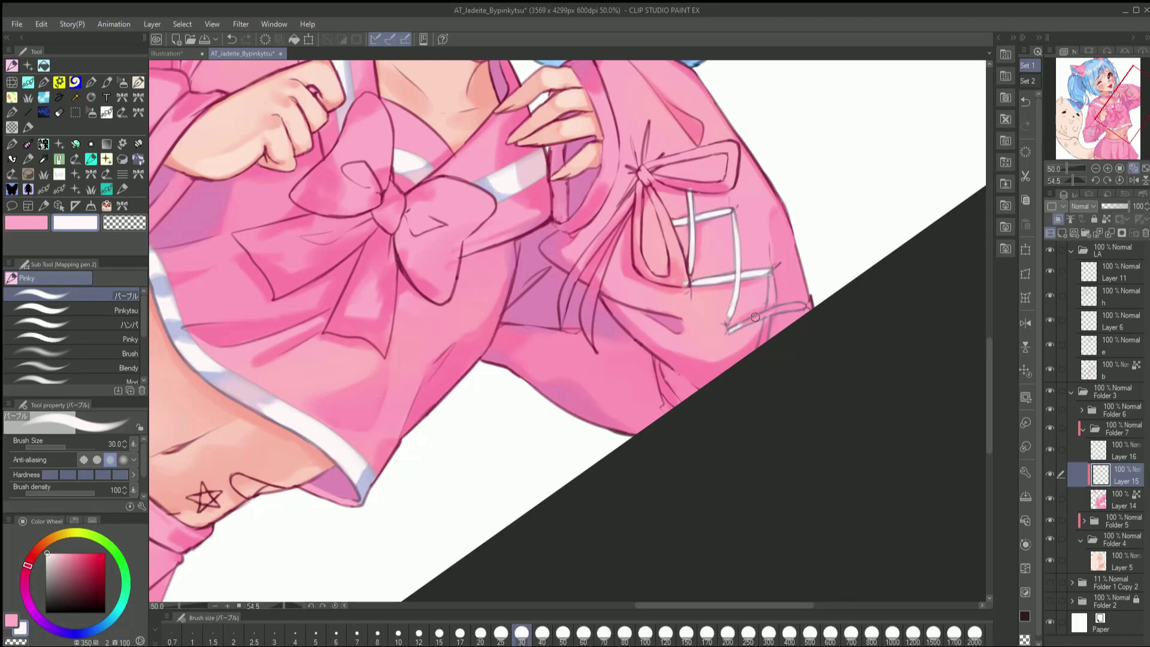
key(bracketright)
key(bracketright)
key(bracketright)
key(bracketright)
alt+click(692, 269)
drag(690, 272, 699, 206)
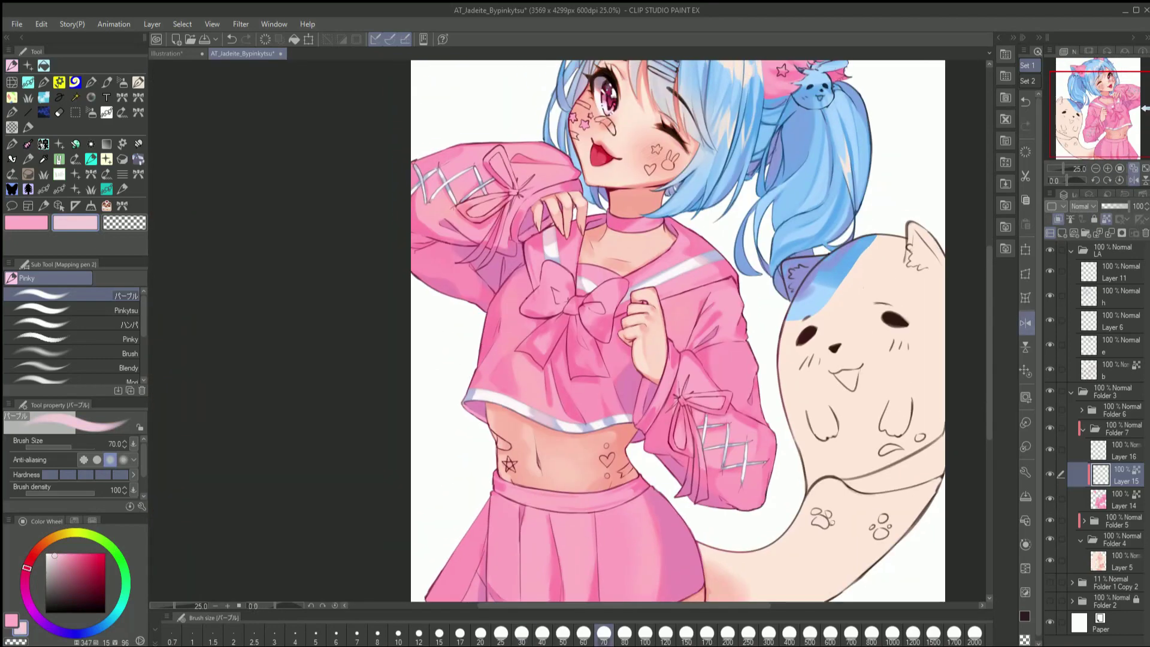
Fill the chest and sleeve bows with deep pink on Layer 16 and tint the fingernails pink at brush size 40
drag(83, 632, 25, 570)
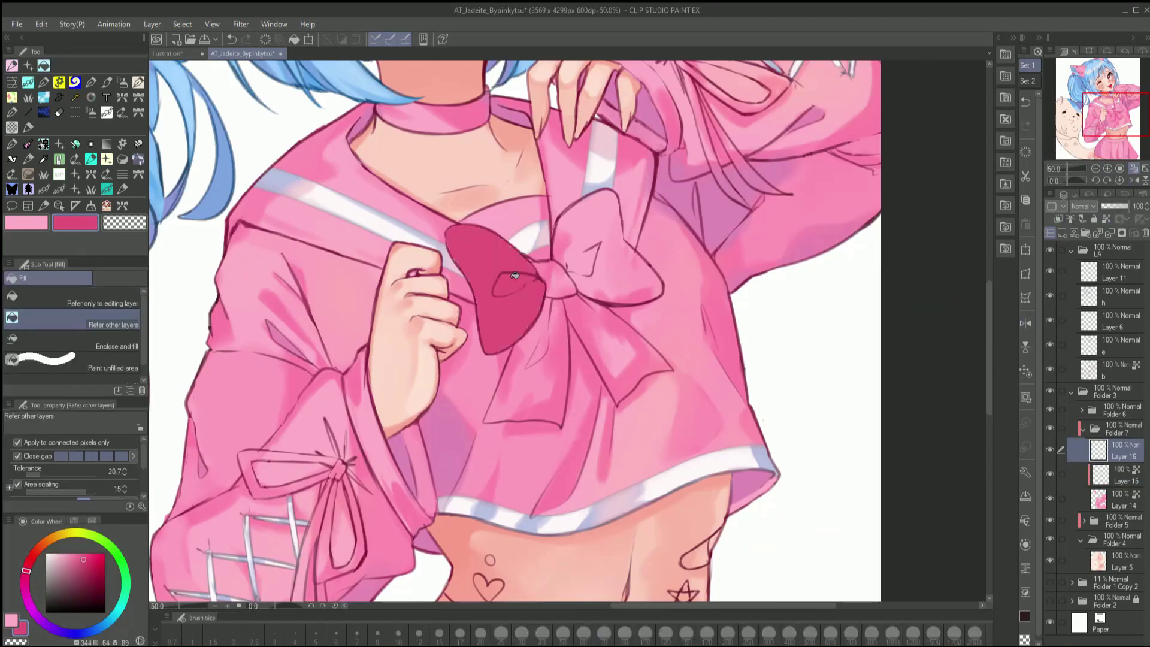
drag(1075, 180, 1104, 180)
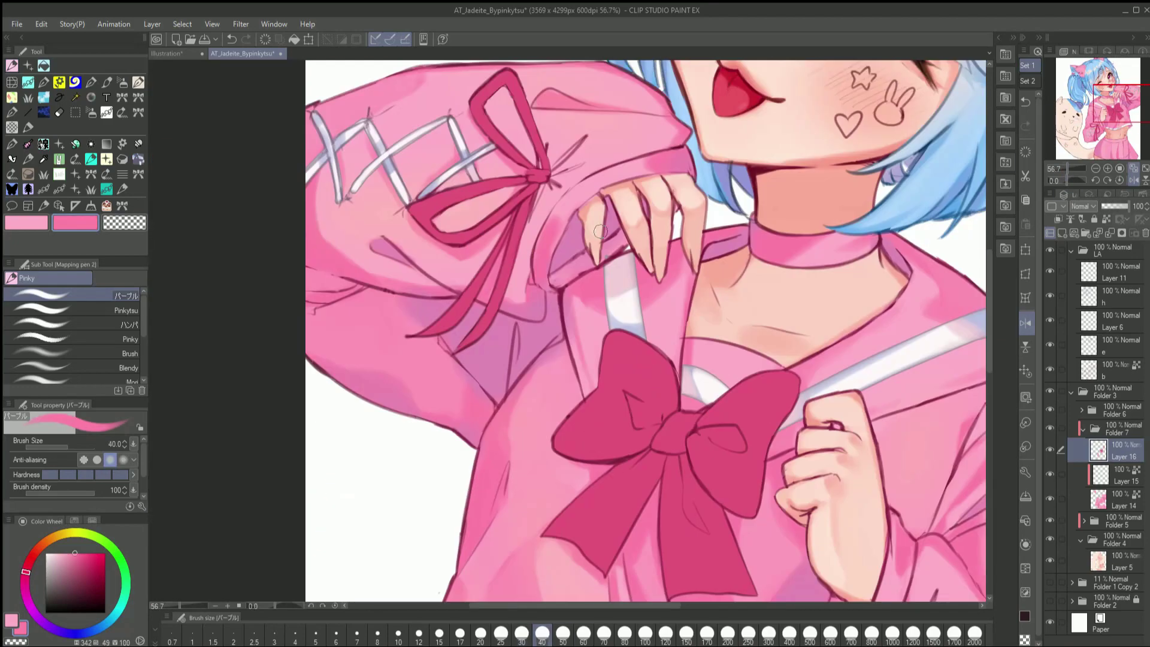
key(j)
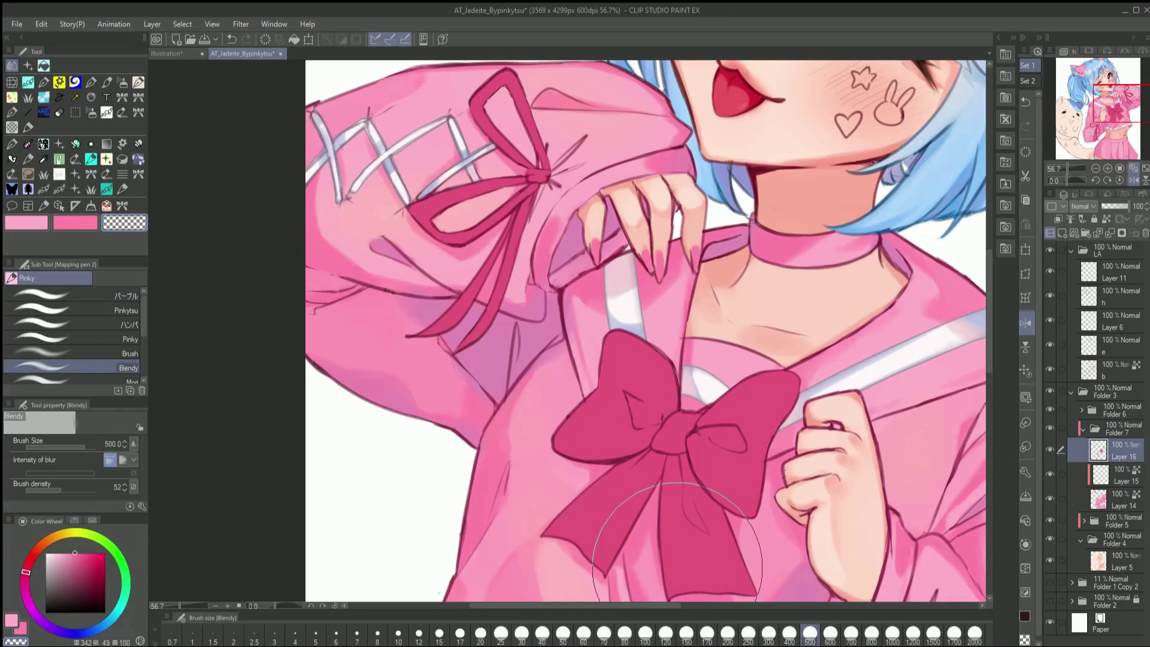
key(p)
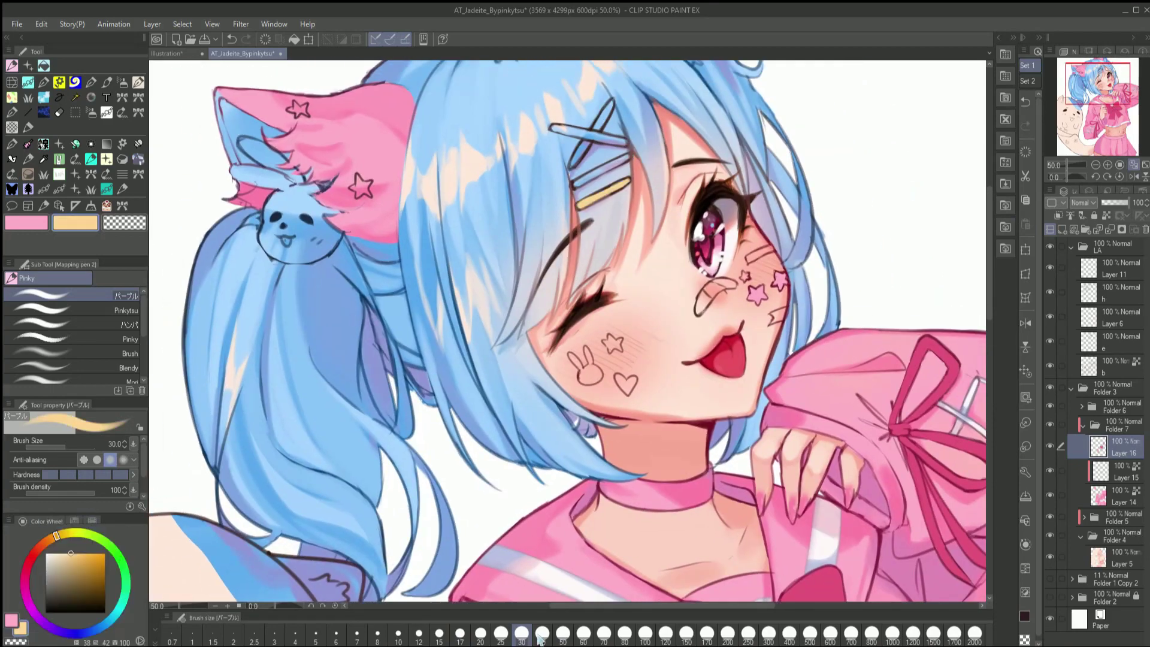
Colour the hair clips, nose bandage and bunny cheek sticker light yellow at brush sizes 30 and 40
click(541, 634)
drag(1078, 178, 1062, 178)
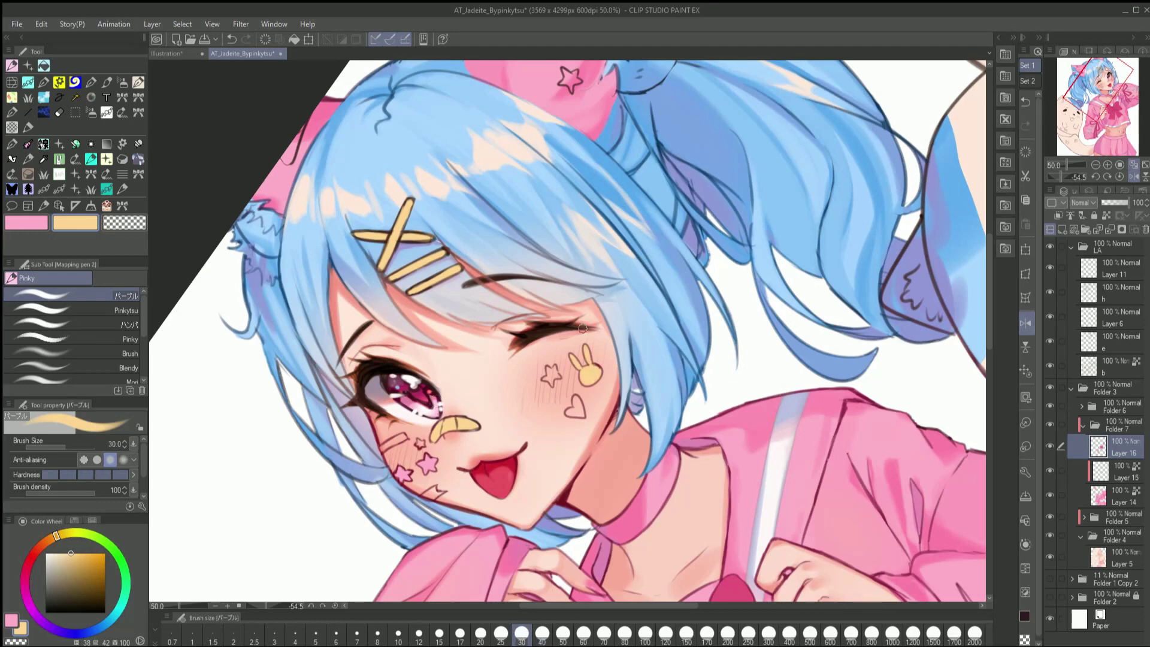
click(1122, 165)
Lasso the bunny hair tie on the ponytail and fill it with light yellow
key(m)
drag(808, 202, 805, 205)
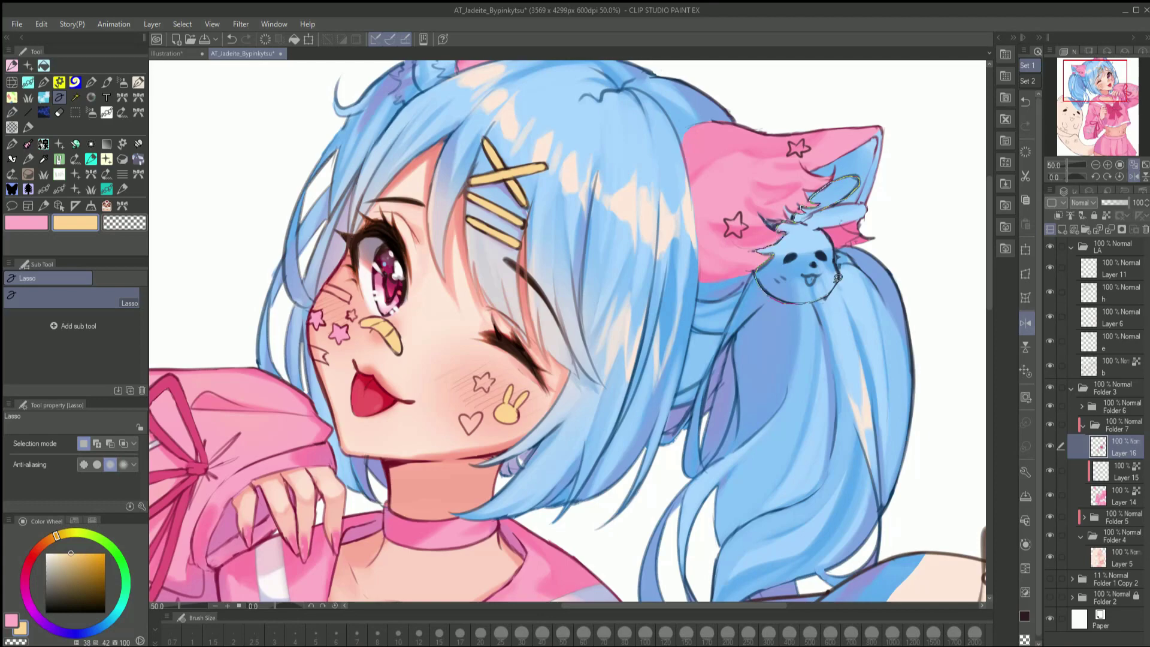
drag(837, 277, 845, 231)
key(p)
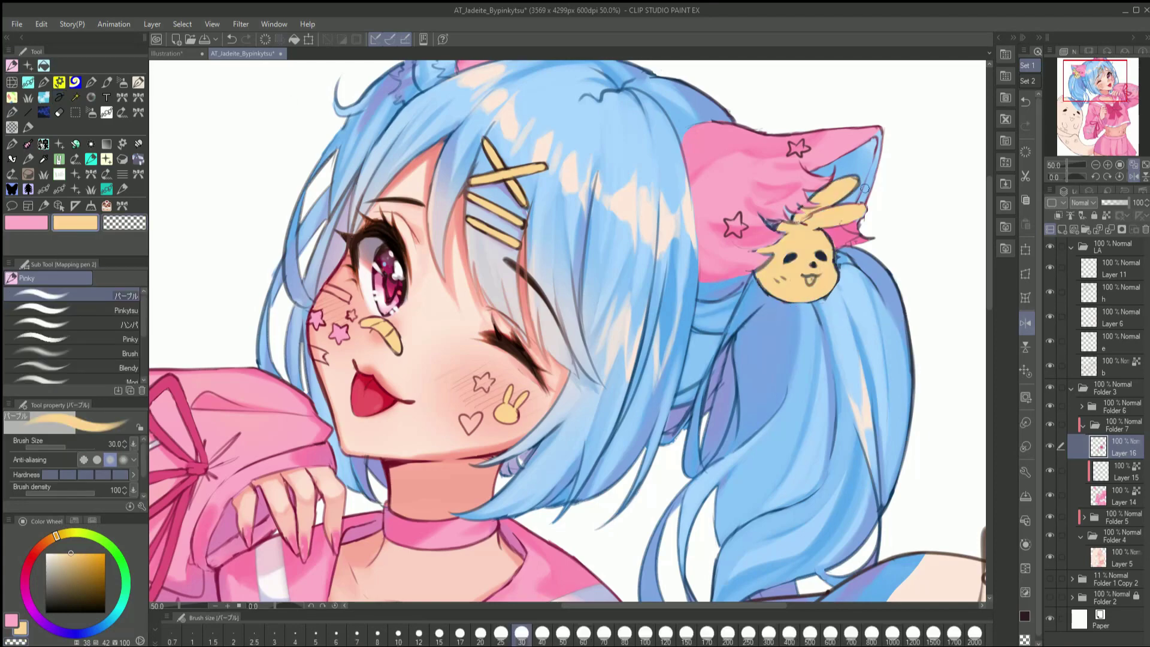
Draw a furry animal head with ears and a face on the skirt in dark brown on a new layer above the line art
scroll(864, 188, down, 5)
key(ctrl+shift+n)
scroll(539, 329, up, 5)
alt+click(506, 331)
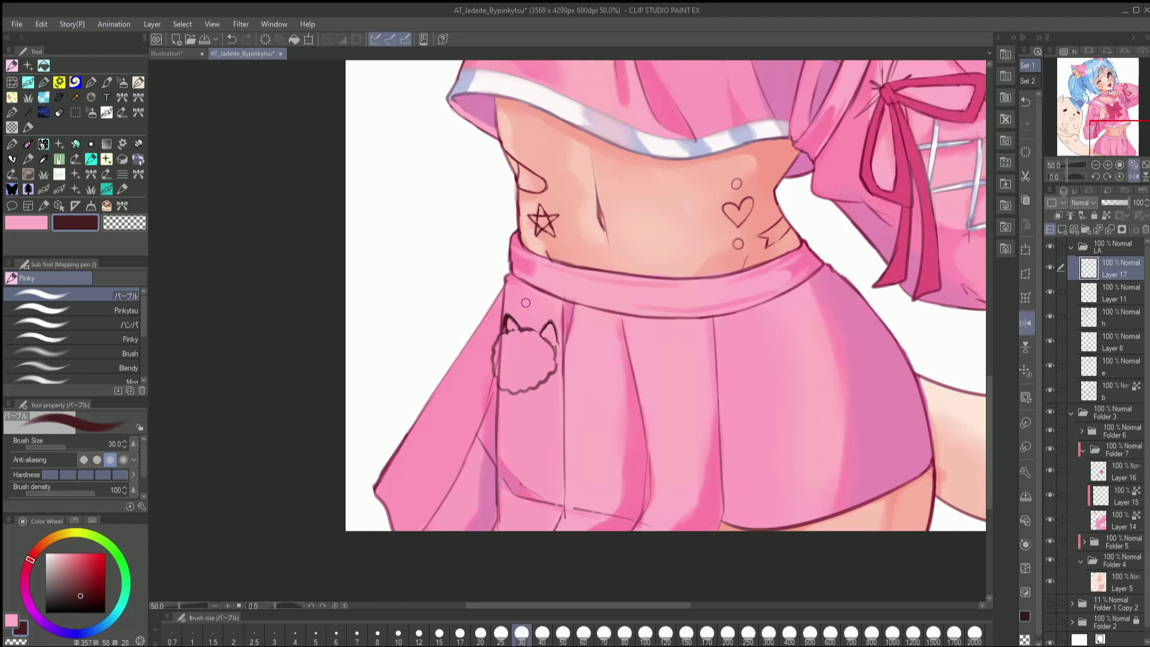
key(bracketleft)
key(bracketleft)
key(bracketleft)
drag(515, 362, 623, 390)
Colour the animal head on the skirt light yellow on Layer 16 at brush size 50, undoing the last two changes
click(1108, 473)
scroll(599, 329, down, 3)
click(563, 633)
scroll(599, 359, up, 3)
drag(659, 323, 550, 448)
key(ctrl+z)
key(ctrl+z)
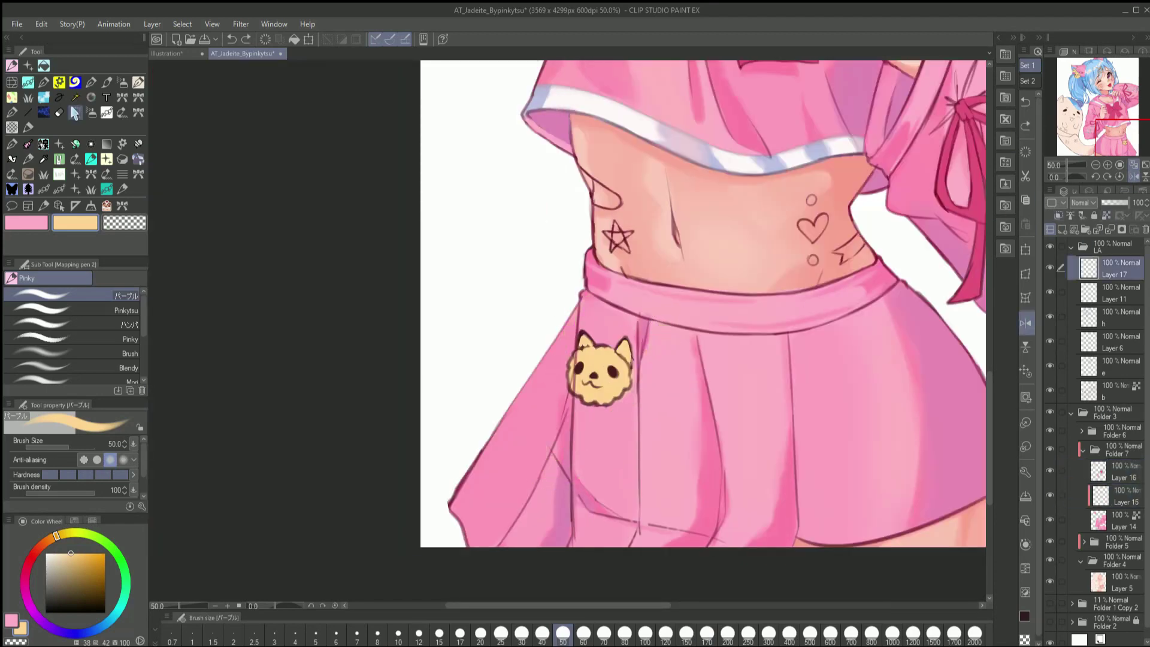
Lasso the animal head on the skirt and move it up closer to the waistband
key(m)
drag(554, 310, 678, 445)
scroll(587, 436, down, 1)
click(584, 436)
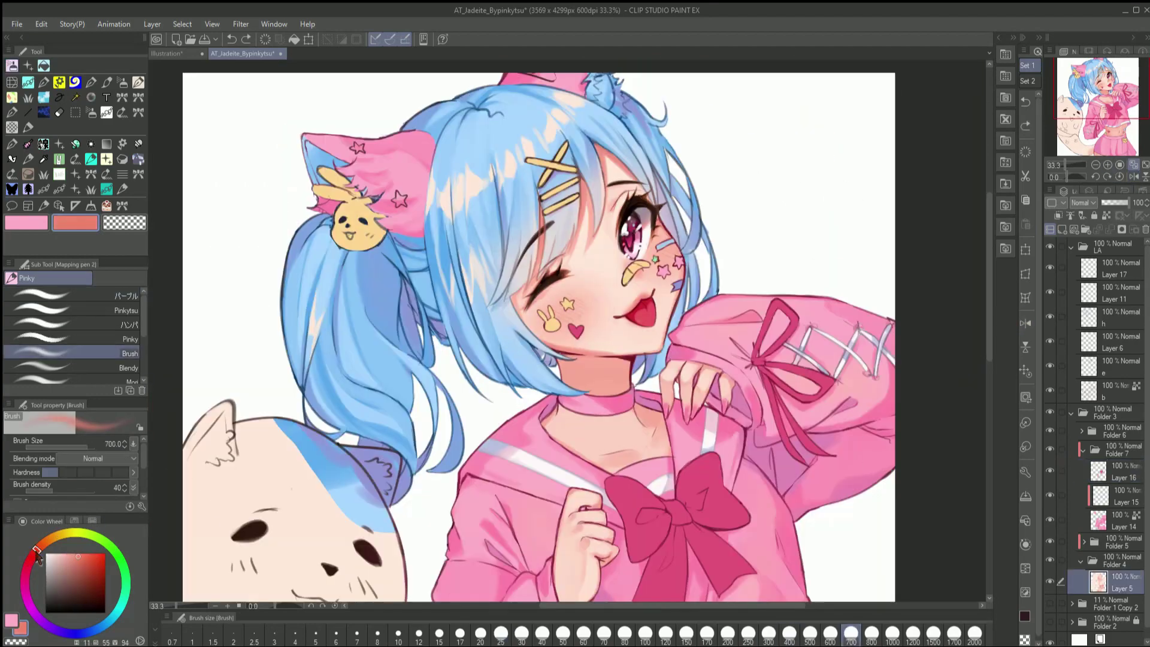
Brush soft red blush over the cheeks on Layer 5 with the Brush at sizes 700 and 400
click(35, 552)
drag(554, 293, 589, 312)
click(789, 632)
key(h)
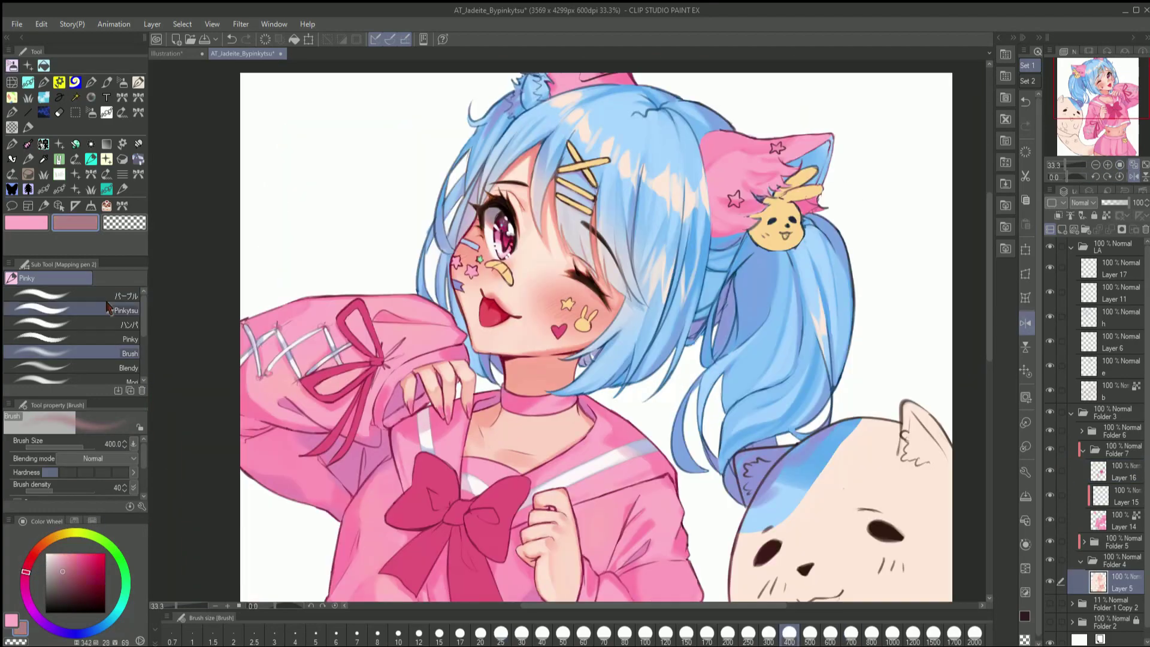
Refine the skin shading around the face and neck in salmon with the パープル brush at sizes 200 and 80
click(42, 295)
click(58, 559)
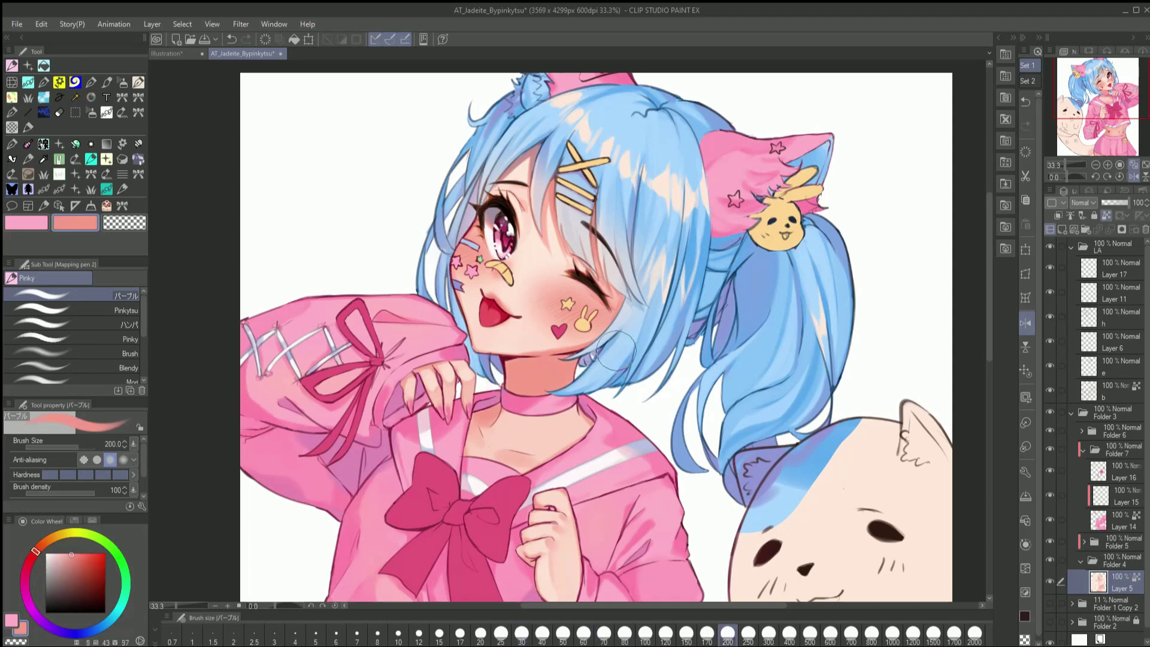
alt+click(576, 392)
key(h)
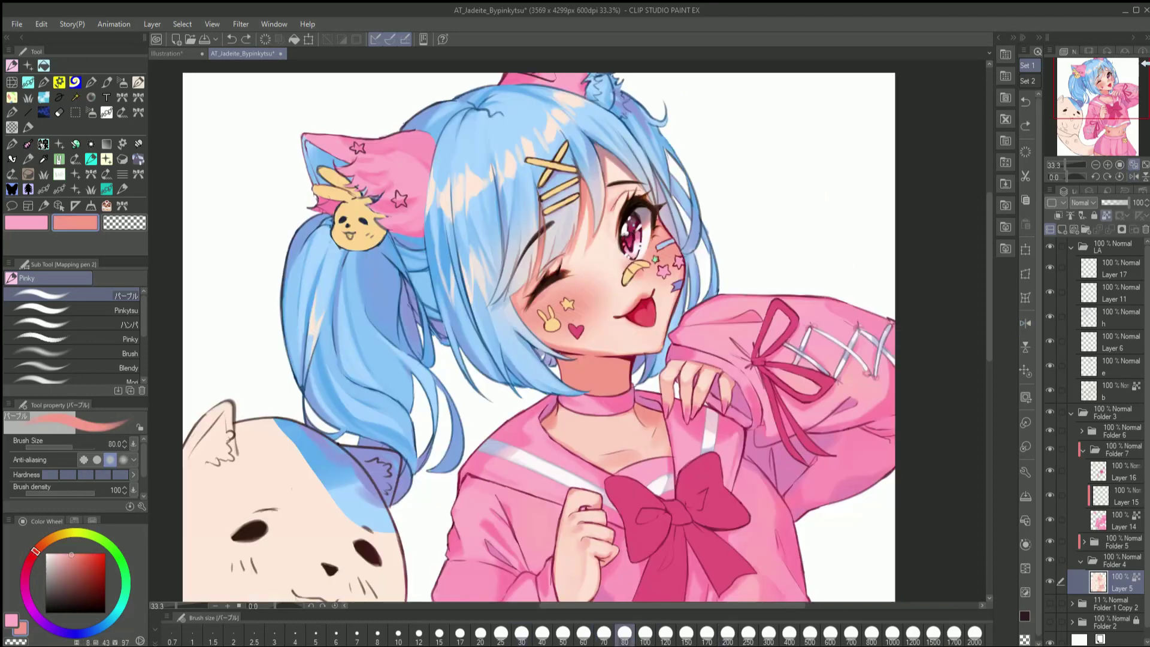
key(b)
alt+click(572, 257)
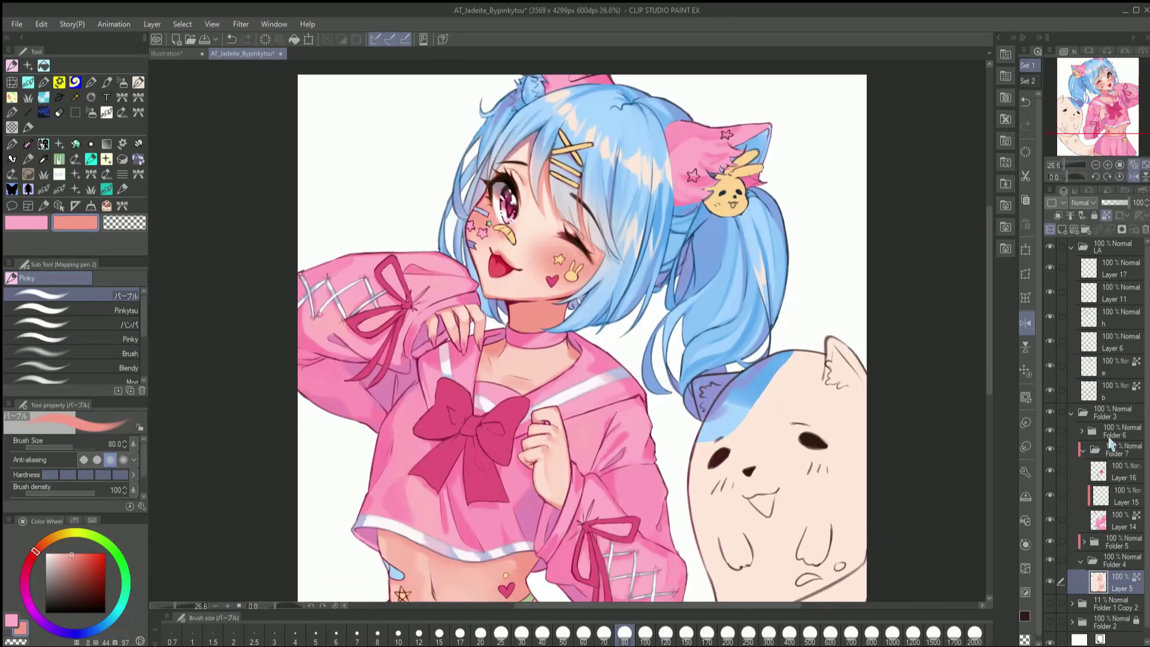
Paint the bunny hair tie's face cream on Layer 16 at brush size 60
key(h)
click(1123, 471)
click(48, 542)
drag(48, 542, 36, 549)
key(bracketleft)
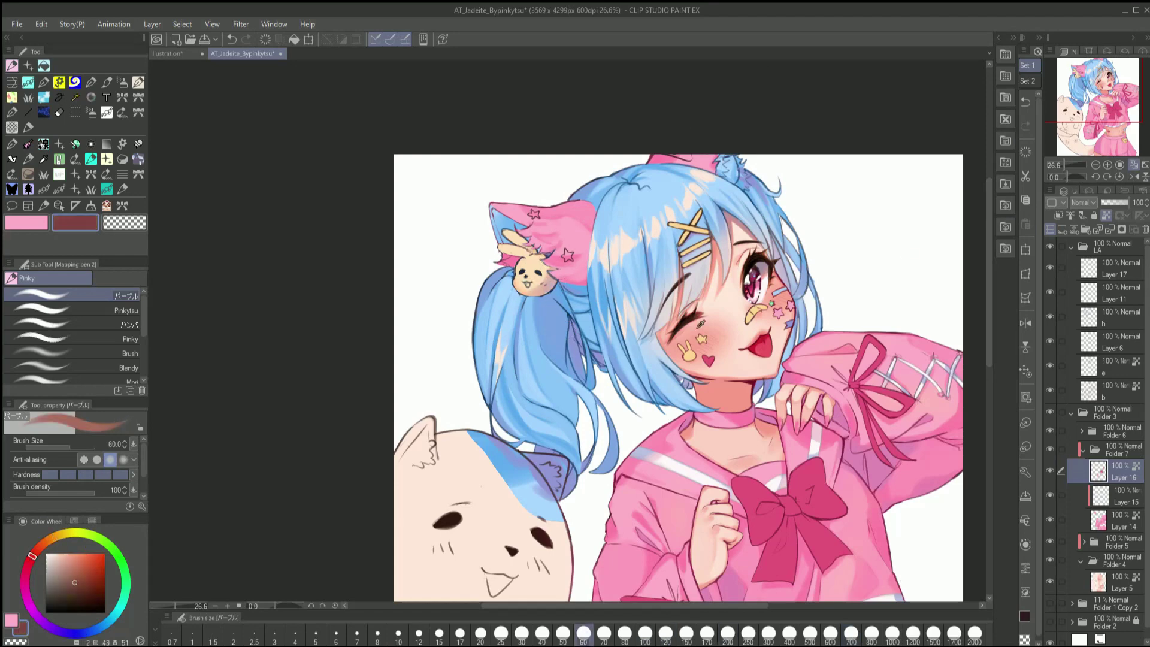
alt+click(539, 286)
alt+click(550, 278)
Paint the inside of the far cat ear cream and add salmon blush to the bunny hair tie's cheeks on Layer 16
key(bracketright)
key(bracketright)
key(bracketright)
alt+click(546, 231)
key(bracketleft)
key(bracketleft)
key(bracketleft)
key(bracketleft)
key(bracketleft)
key(bracketleft)
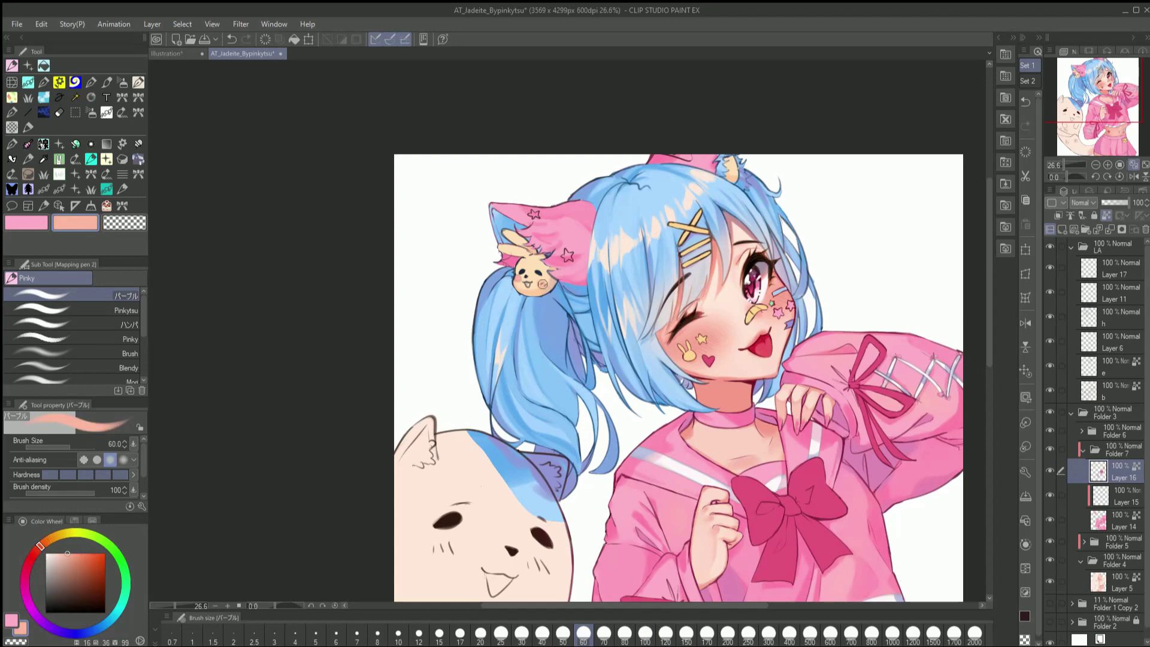
click(1107, 164)
click(72, 354)
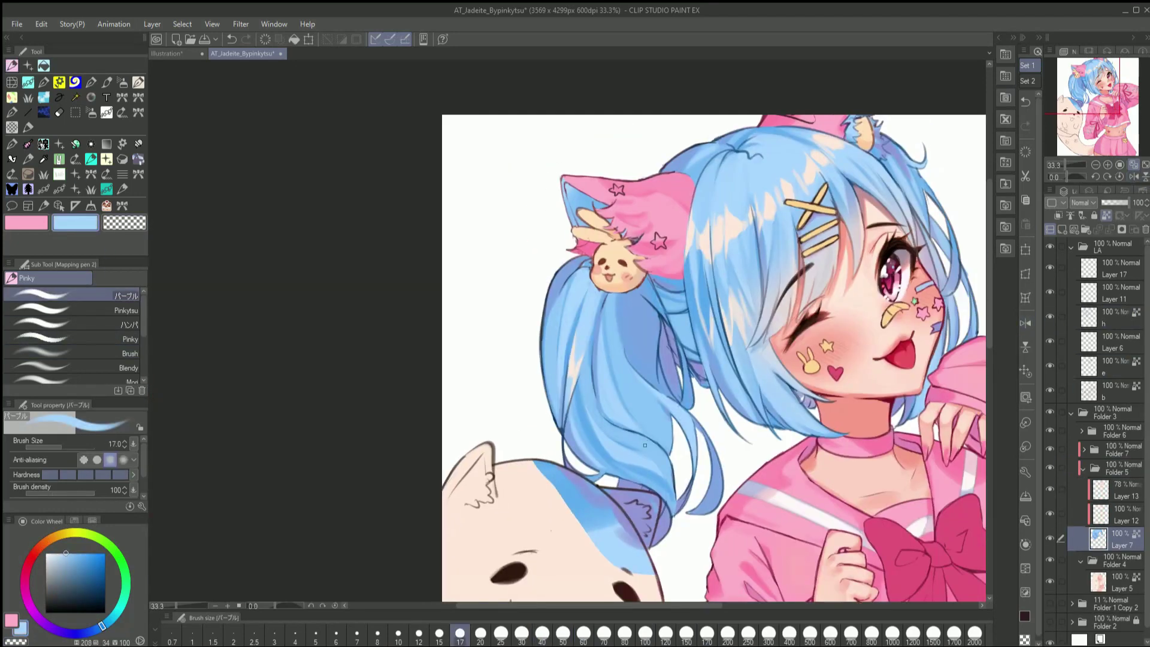
Add a layer above the line art and paint pink and blue fur tufts around the bunny hair tie at brush size 60
key(ctrl+shift+n)
alt+click(653, 272)
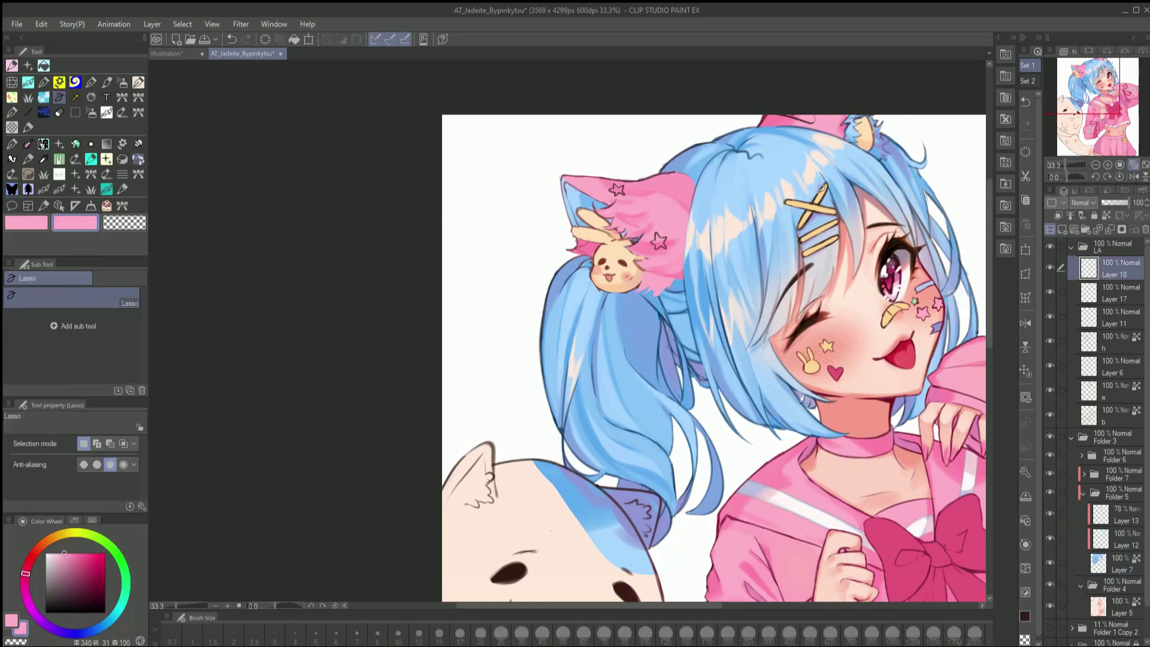
key(h)
alt+click(503, 265)
key(h)
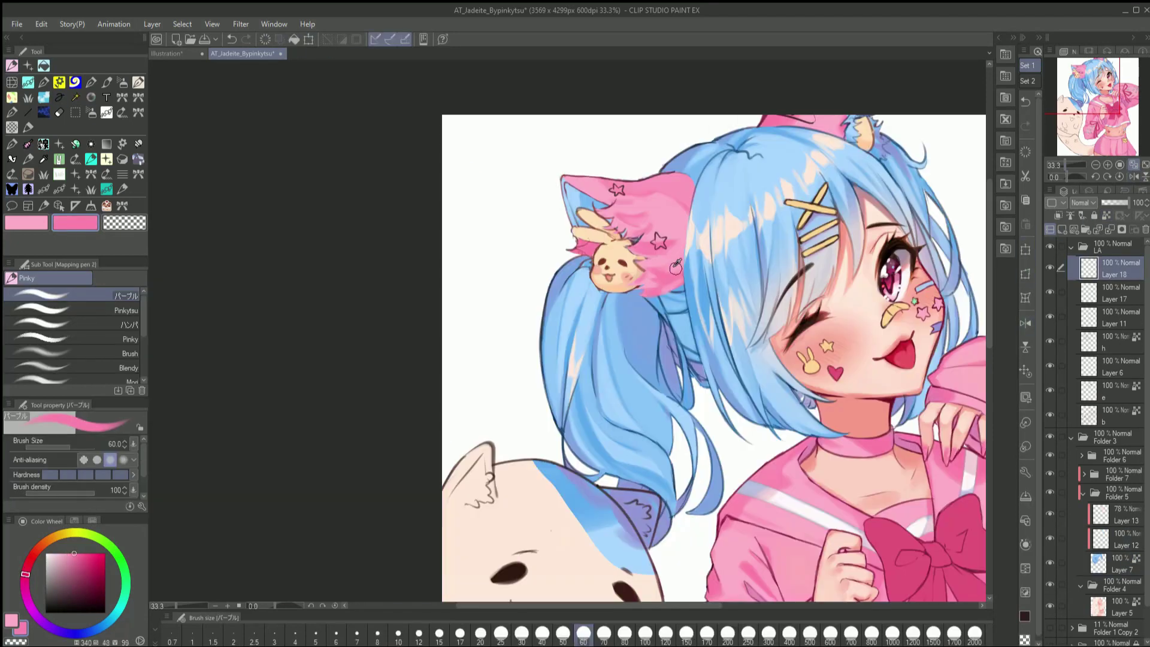
alt+click(586, 224)
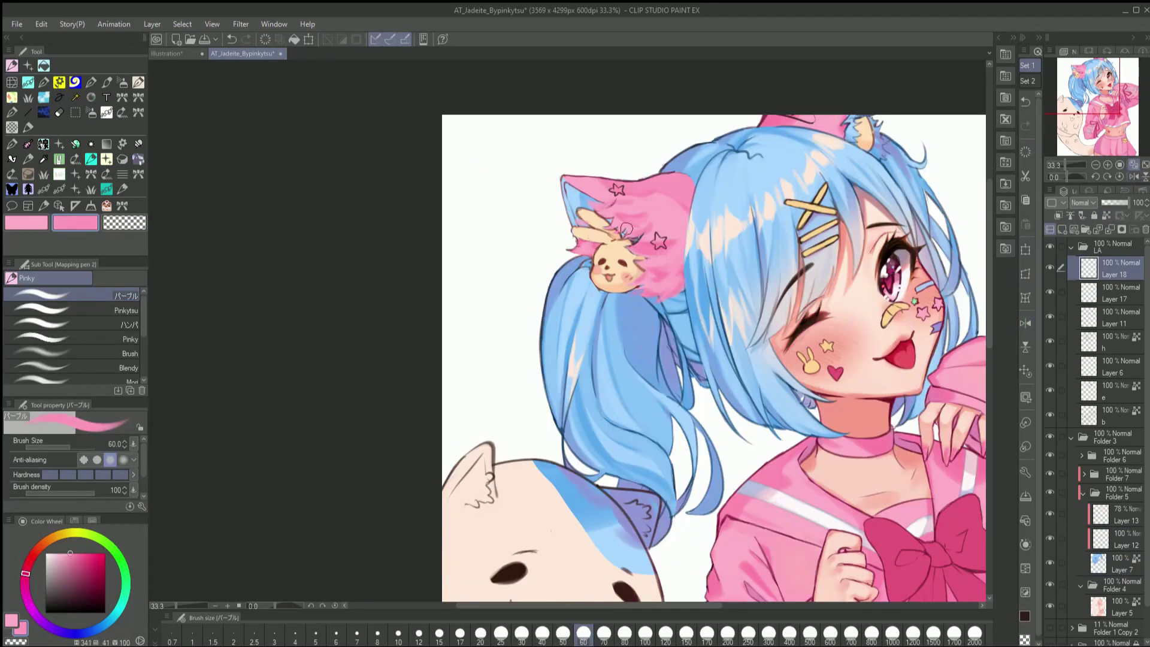
alt+click(653, 282)
key(h)
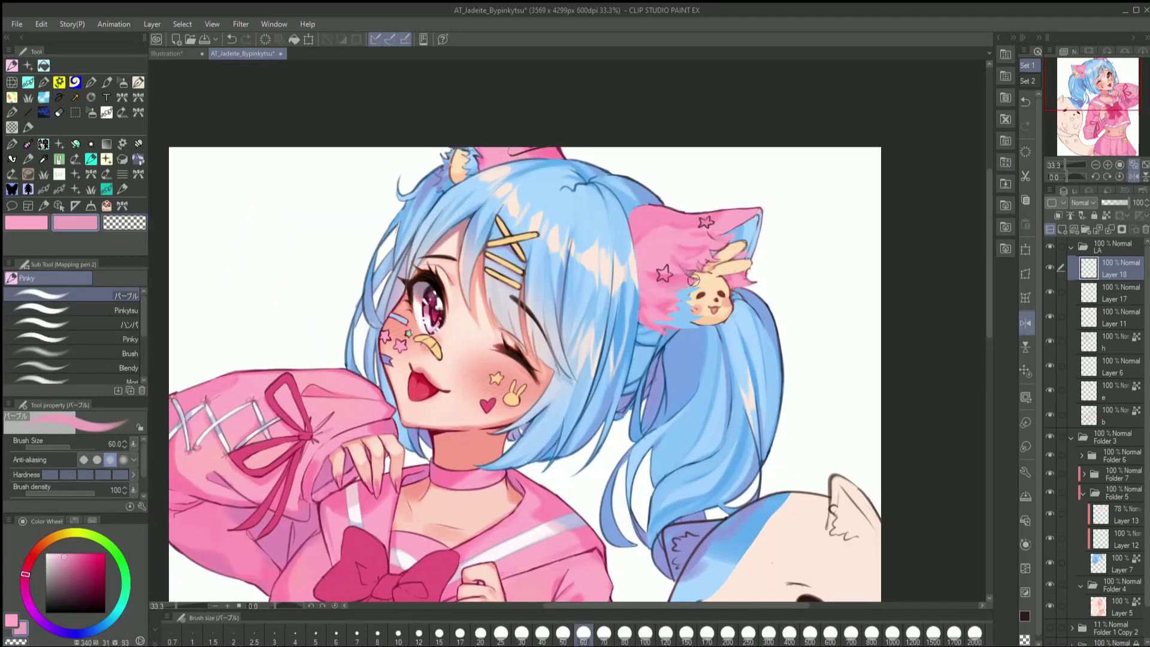
Refine the blue fur beside the bunny and paint blue tufts on the far cat ear at brush sizes 20, 70 and 50
alt+click(631, 307)
key(h)
drag(683, 605, 620, 605)
click(480, 633)
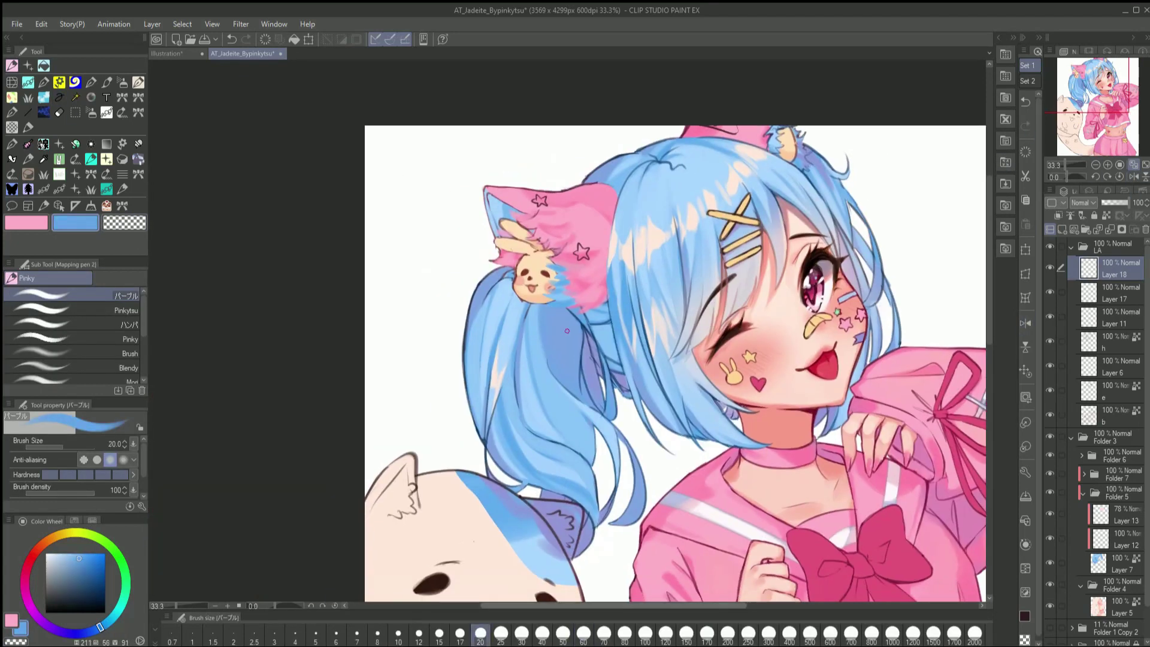
alt+click(775, 139)
drag(776, 139, 776, 214)
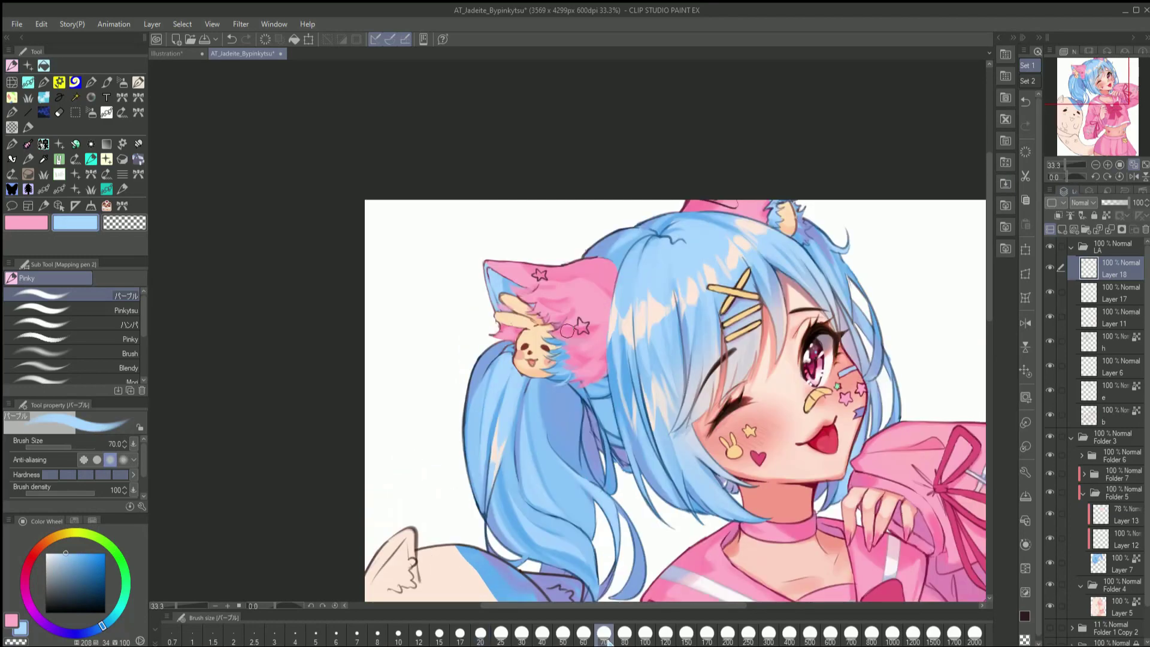
alt+click(803, 233)
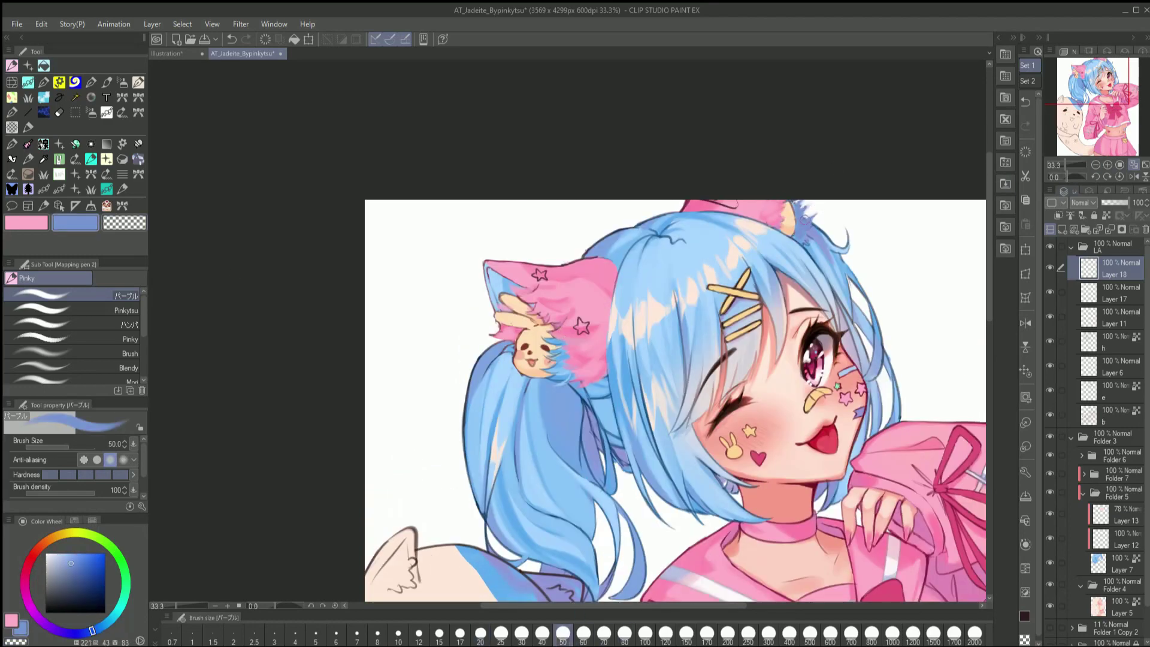
Draw a curved strand of beads hanging from the skirt's waistband and transform it into place
key(h)
key(ctrl+0)
scroll(650, 330, up, 5)
click(43, 189)
drag(437, 539, 616, 475)
key(h)
drag(545, 434, 605, 384)
key(m)
key(ctrl+t)
key(Return)
Colour the bead strand in sections of blue, green, pink and yellow on Layer 18
key(h)
mouse_move(577, 377)
mouse_down()
mouse_move(487, 436)
mouse_move(509, 482)
mouse_up()
drag(632, 397, 590, 474)
drag(515, 483, 559, 477)
mouse_move(623, 433)
mouse_down()
mouse_move(599, 473)
mouse_move(503, 484)
mouse_up()
Add a clipped Multiply layer above the beads and paint shadows along the strand
key(ctrl+shift+n)
key(ctrl+plus)
key(ctrl+plus)
click(33, 569)
mouse_move(350, 396)
mouse_down()
mouse_move(369, 447)
mouse_move(509, 479)
mouse_up()
drag(659, 294, 575, 468)
click(56, 535)
alt+click(358, 415)
Add an Add (Glow) layer and dot highlights onto the beads at brush size 25
key(ctrl+shift+n)
alt+click(617, 413)
click(628, 383)
click(635, 363)
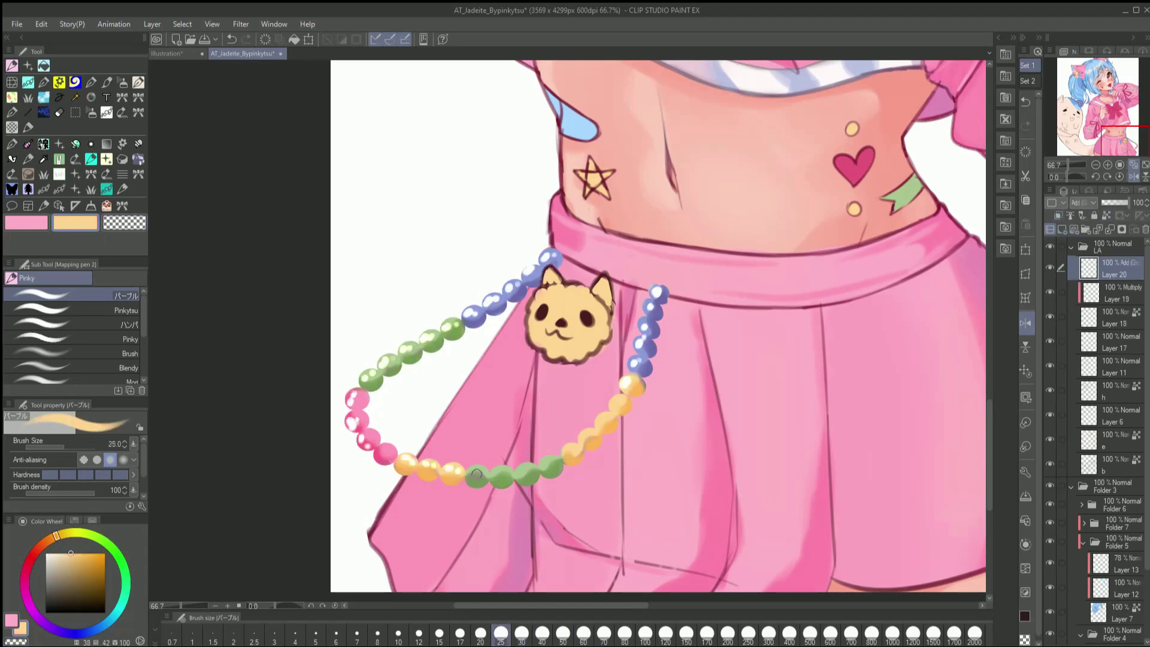
Lower the glow layer to 52% opacity and reshape the bead strand by transforming Layers 18, 19 and 20 together
ctrl+click(1098, 294)
ctrl+click(1102, 317)
key(ctrl+minus)
key(ctrl+minus)
key(ctrl+minus)
key(m)
drag(671, 384, 623, 575)
key(ctrl+shift+t)
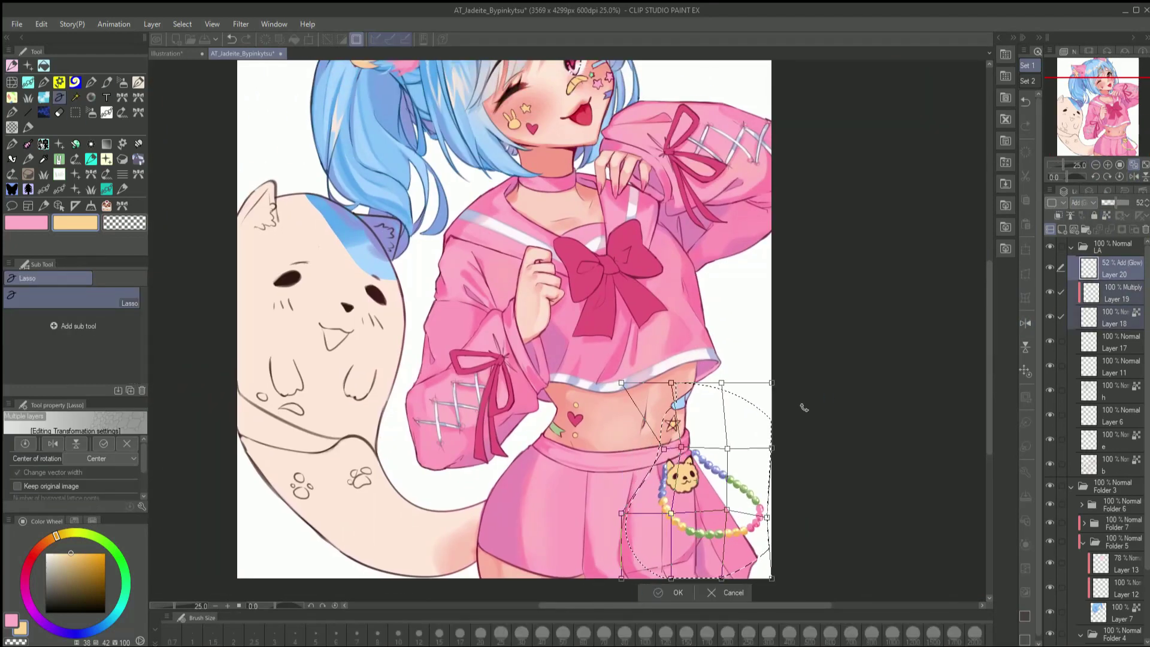
key(Return)
Shade the ribbon bow on the lowered arm's sleeve in deep magenta on Layer 16, working around brush size 50
key(ctrl+plus)
key(ctrl+plus)
key(ctrl+plus)
key(b)
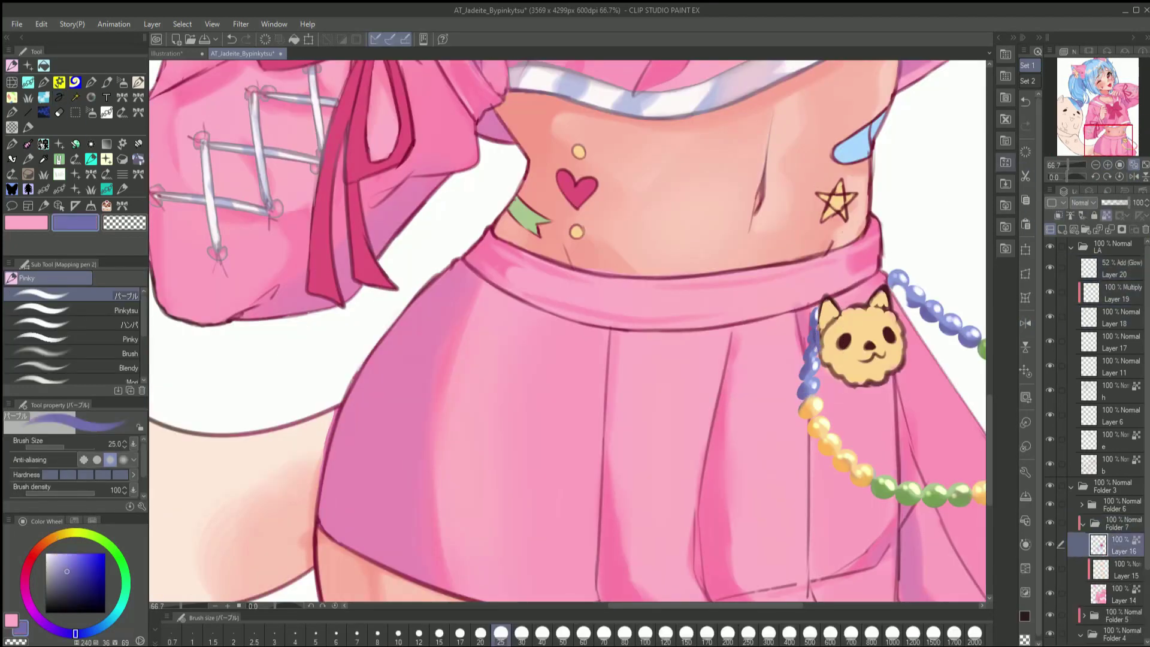
alt+click(353, 150)
key(bracketright)
key(bracketright)
key(bracketright)
drag(360, 72, 514, 291)
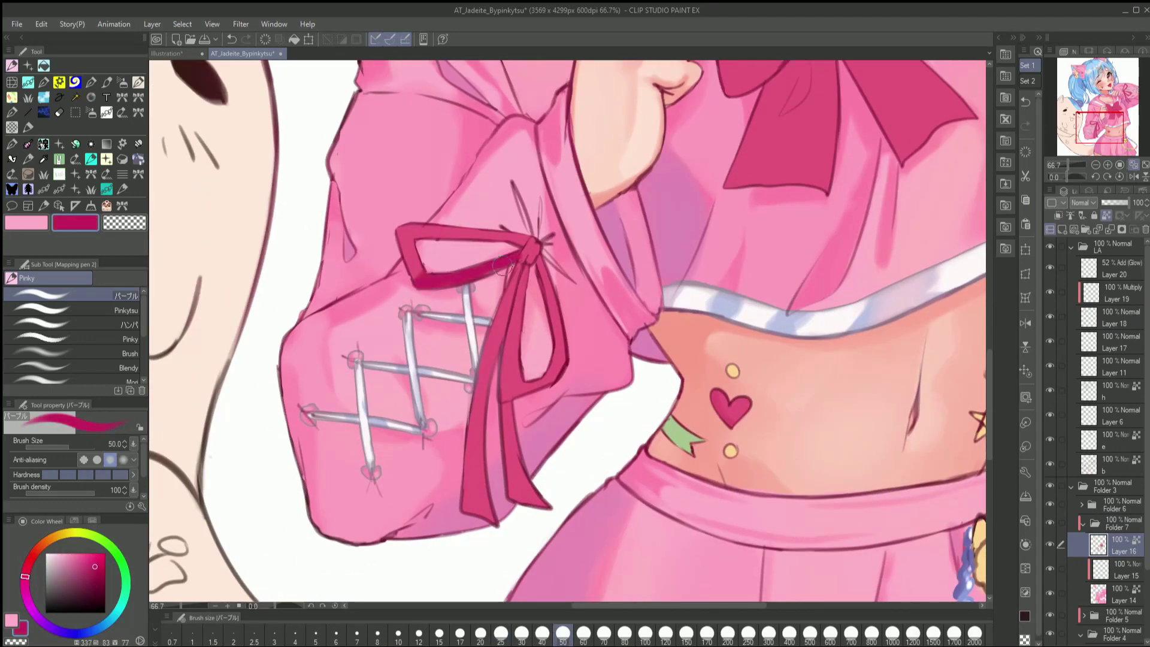
key(bracketleft)
key(bracketleft)
key(bracketleft)
drag(487, 369, 527, 251)
Shade the loops and tails of the chest bow in deep magenta at brush size 100
drag(1095, 116, 1104, 98)
key(bracketright)
key(bracketright)
key(bracketright)
key(bracketright)
key(bracketright)
key(bracketright)
key(bracketright)
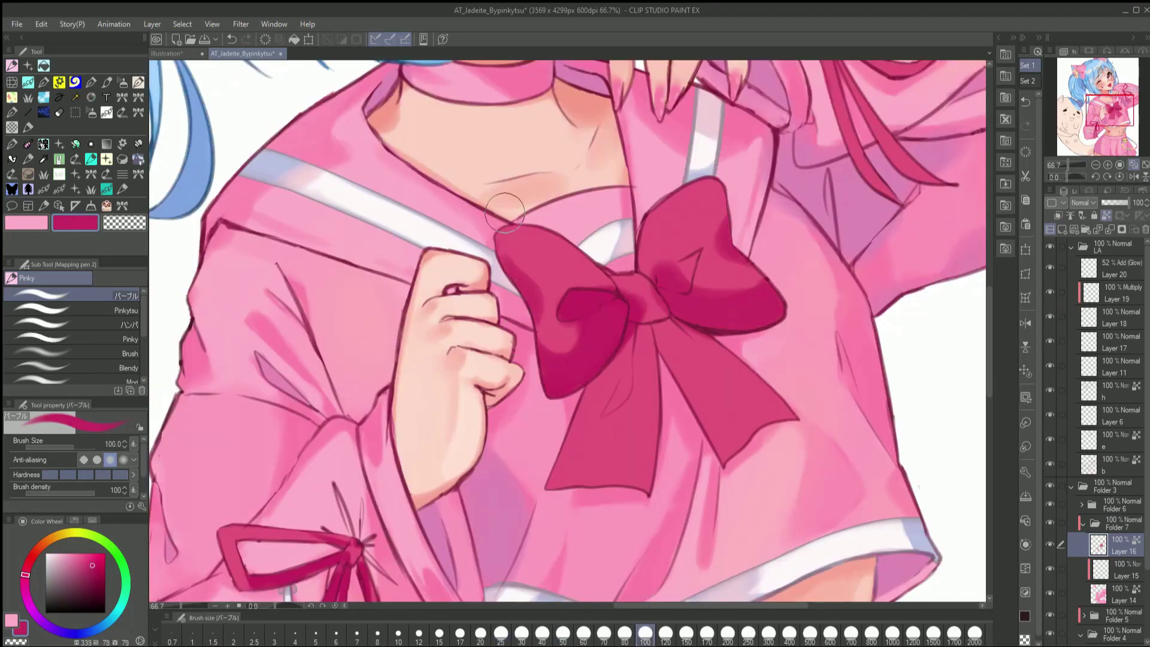
drag(671, 329, 713, 387)
drag(650, 426, 604, 491)
Blend the chest bow's tails with sampled magenta tones at brush sizes 200 and 120
alt+click(753, 382)
key(bracketright)
key(bracketright)
key(bracketright)
key(bracketright)
key(bracketright)
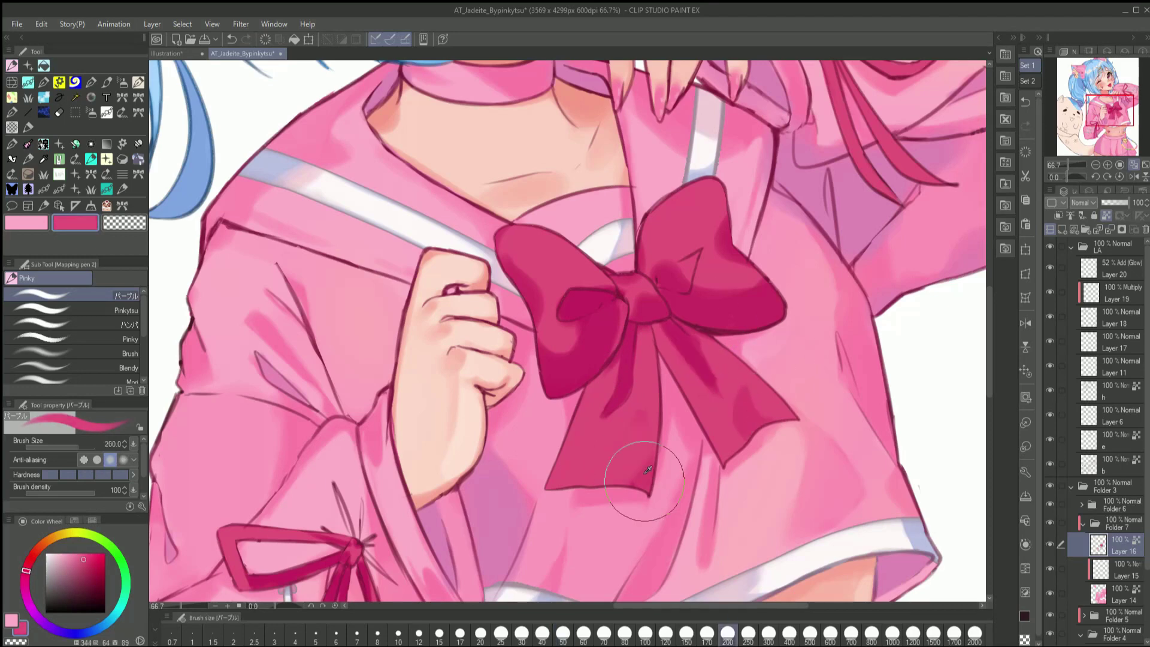
alt+click(721, 365)
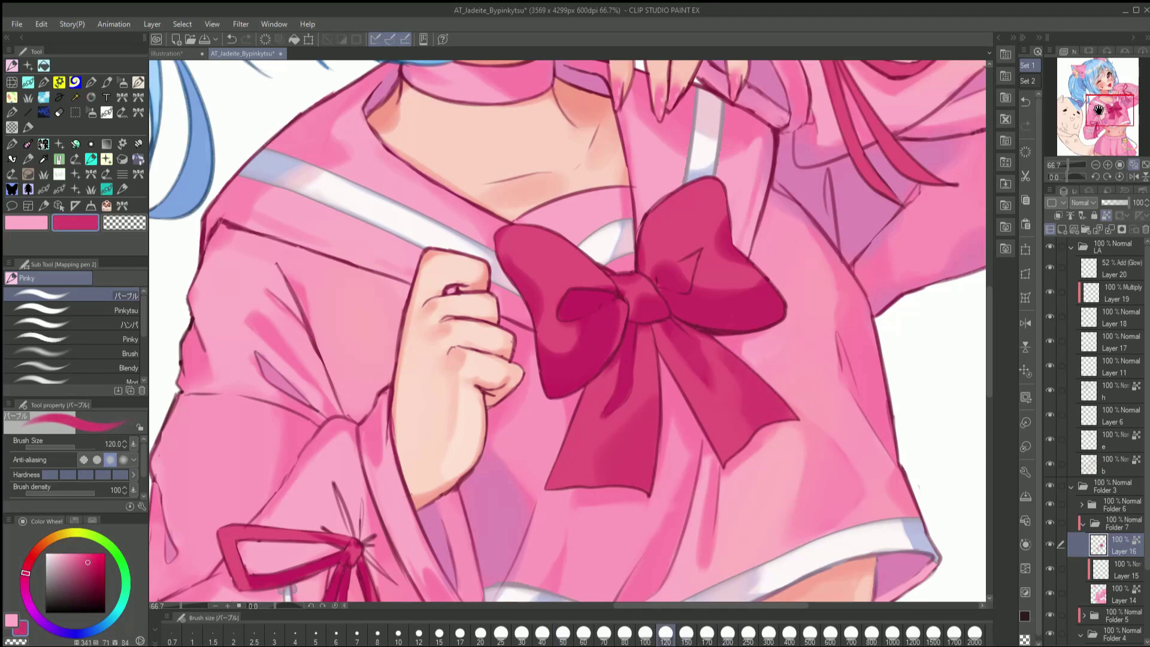
Refine the chest bow's shading with sampled magenta and purple tones, starting at brush size 250 and working down to finer strokes
drag(1098, 110, 1094, 106)
key(bracketright)
key(bracketright)
key(bracketright)
key(bracketright)
alt+click(765, 359)
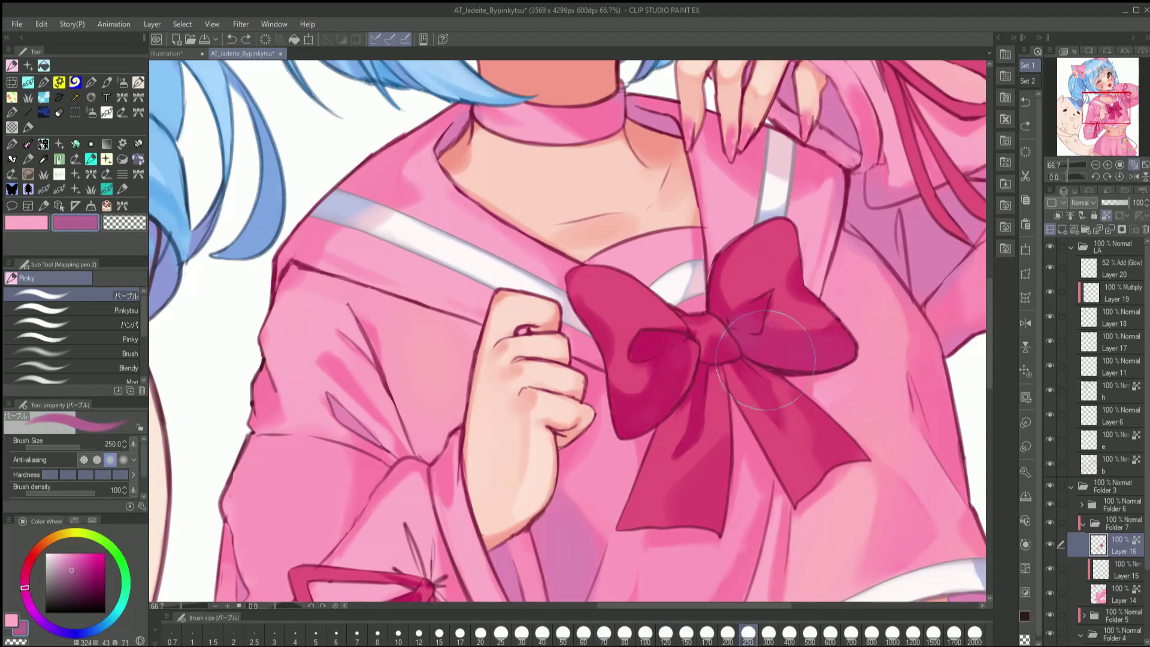
key(bracketleft)
key(bracketleft)
key(bracketleft)
key(bracketleft)
key(bracketleft)
key(bracketleft)
key(bracketleft)
key(bracketleft)
key(bracketleft)
key(bracketleft)
alt+click(834, 385)
Shade the yellow star and bunny stickers and the nose bandage in light orange at brush size 40
mouse_move(1109, 107)
mouse_down()
mouse_move(1128, 93)
mouse_move(1115, 87)
mouse_move(1092, 121)
mouse_move(1107, 89)
mouse_up()
alt+click(642, 402)
click(50, 538)
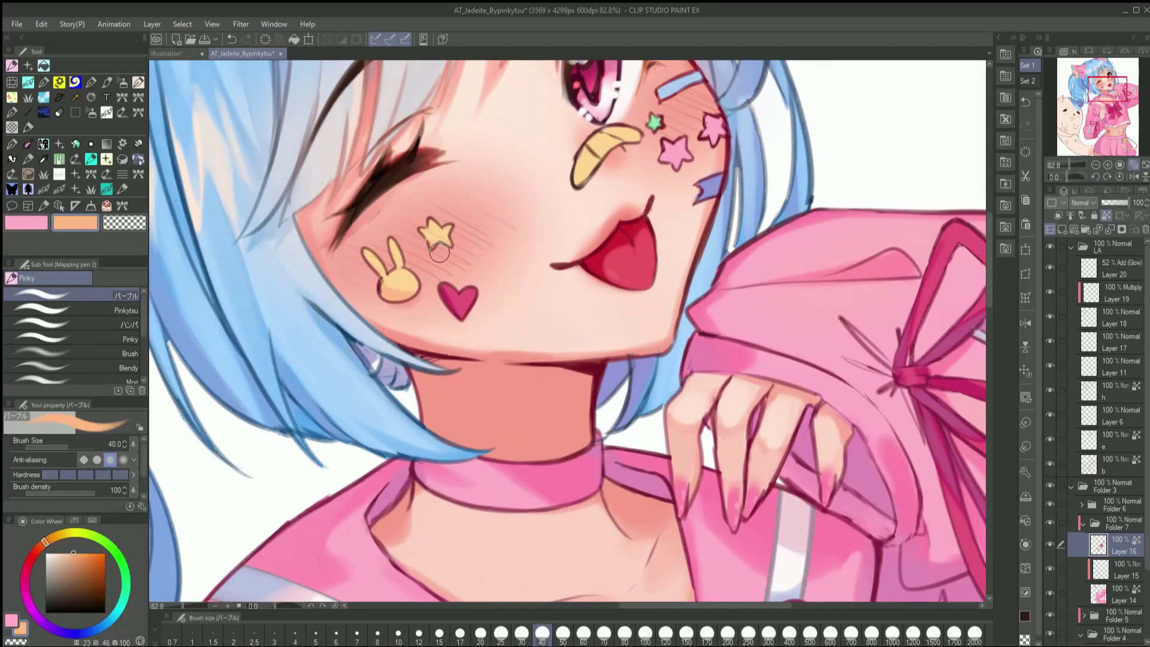
alt+click(727, 144)
scroll(1089, 129, down, 4)
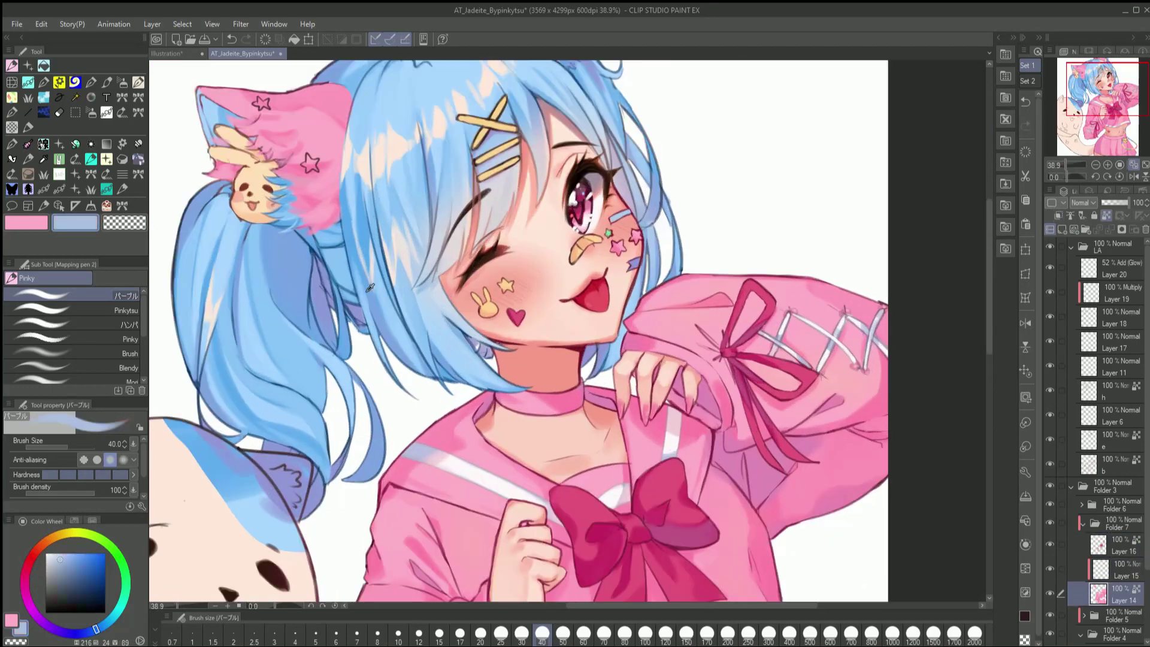
Colour the star stickers on the cat ear purple and green and shade the hair clips orange at brush size 40
key(h)
scroll(1112, 70, up, 4)
alt+click(931, 294)
click(76, 550)
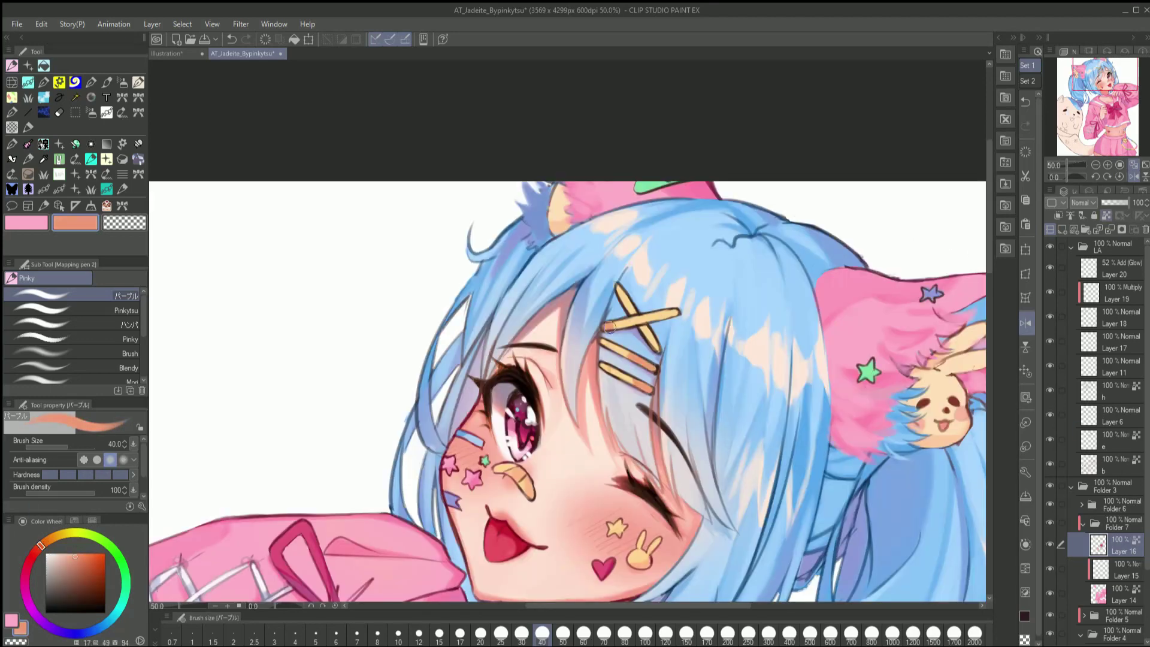
Tint the line art on layer b dark blue with the Brush
scroll(629, 327, down, 2)
click(1114, 465)
click(71, 353)
click(88, 579)
scroll(1093, 101, down, 1)
alt+click(596, 294)
drag(1094, 144, 1099, 153)
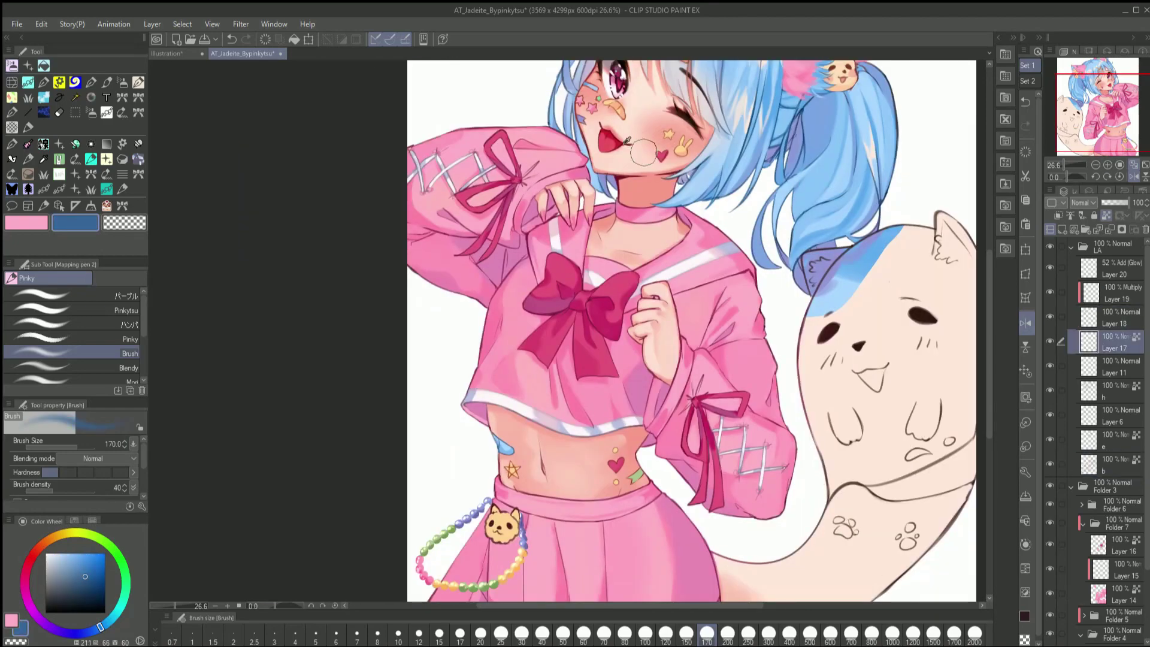
Tint the animal head's lines on Layer 17 and paint its ears orange on Layer 16 at brush size 40
scroll(303, 385, up, 2)
alt+click(303, 385)
click(71, 295)
click(1120, 545)
alt+click(490, 357)
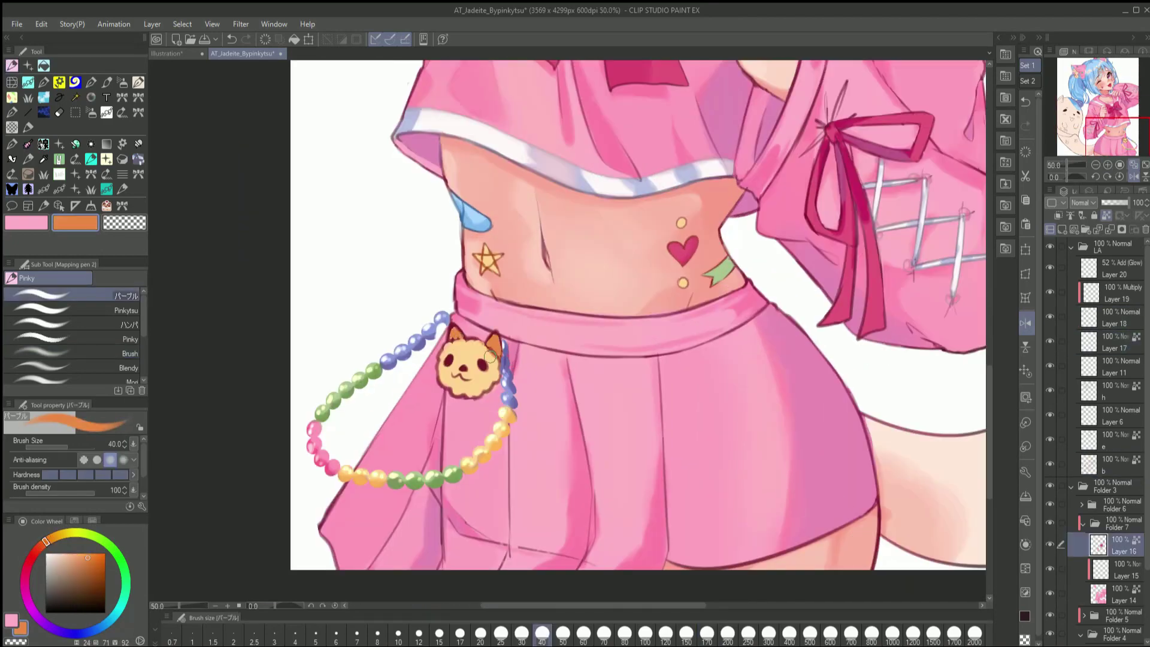
scroll(1100, 127, down, 2)
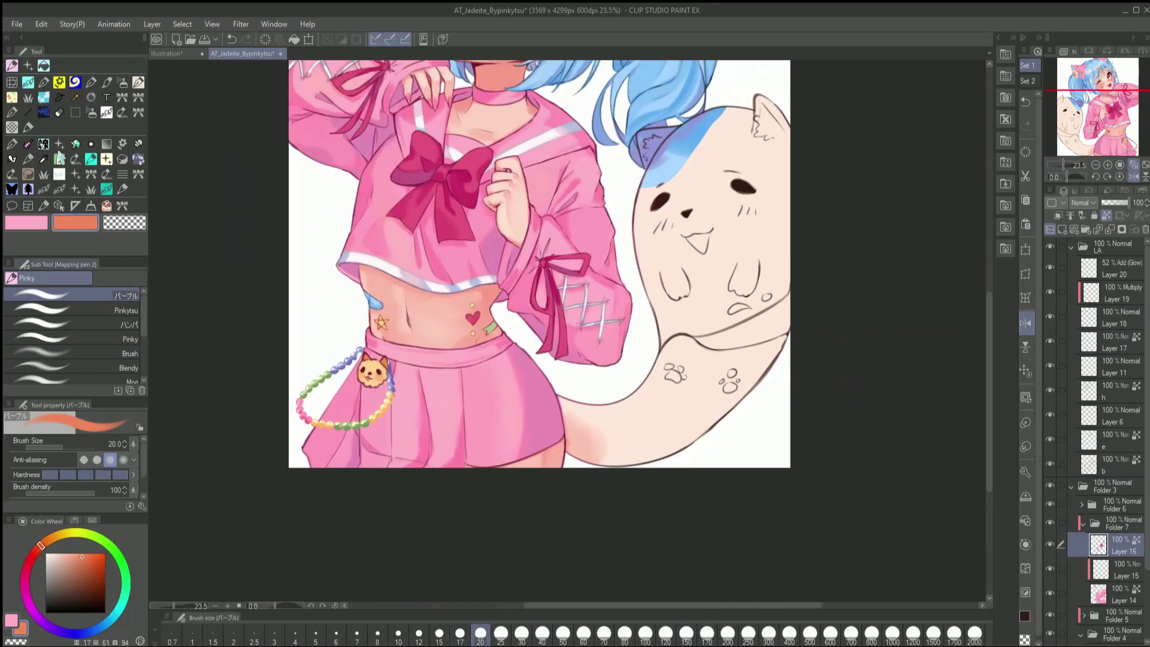
Fill the seal's open mouth with pinkish red and choose the Lasso for a new Layer 21
key(g)
scroll(1101, 127, up, 2)
key(p)
click(58, 97)
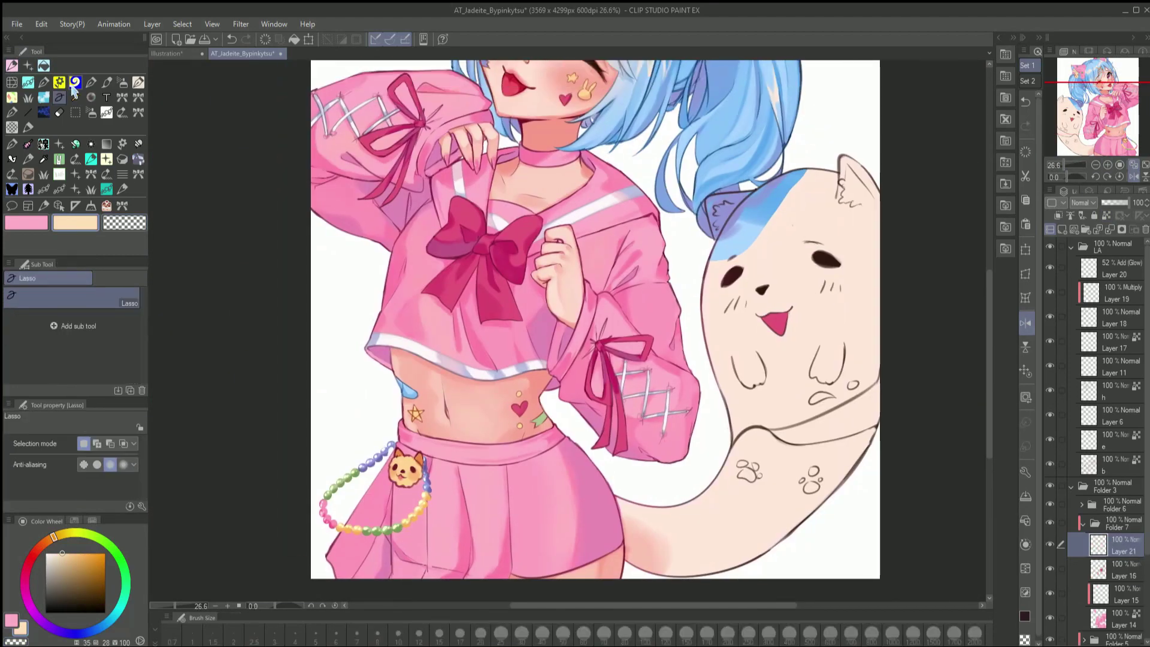
Fill the seal's body with cream on Layer 21 and its tail and collar band with pink on Layer 22
mouse_move(713, 198)
mouse_down()
mouse_move(841, 336)
mouse_move(710, 200)
mouse_up()
key(alt+BackSpace)
key(ctrl+d)
key(g)
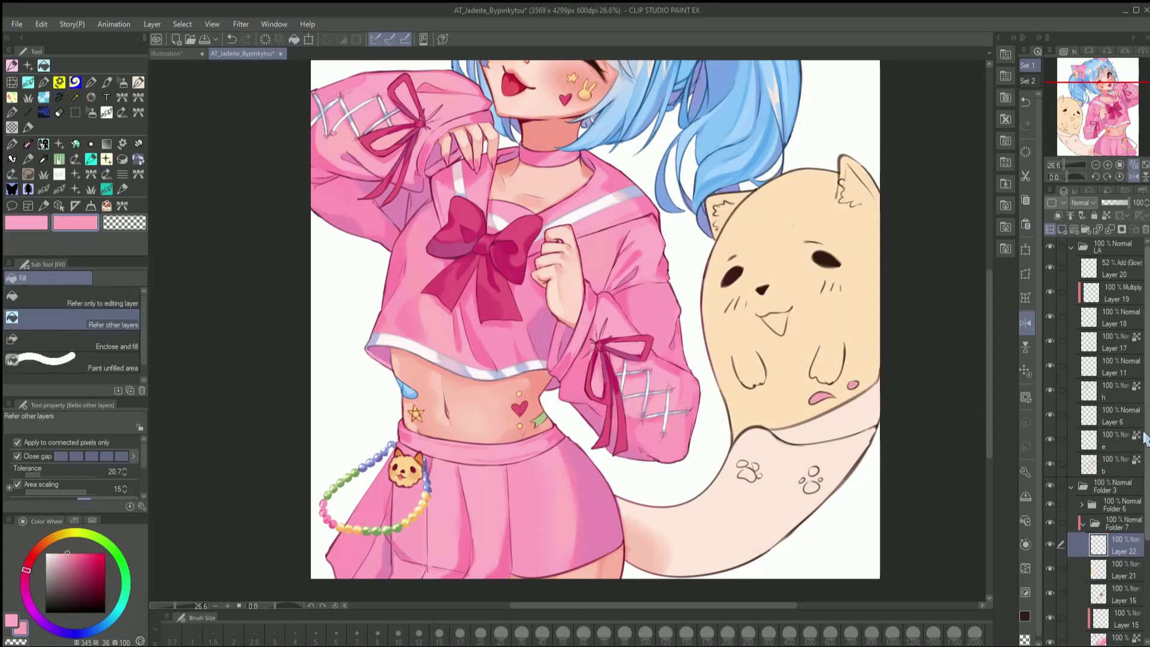
click(719, 515)
click(851, 419)
Paint the insides of the seal's ears peachy pink on Layer 21 at brush size 60
key(p)
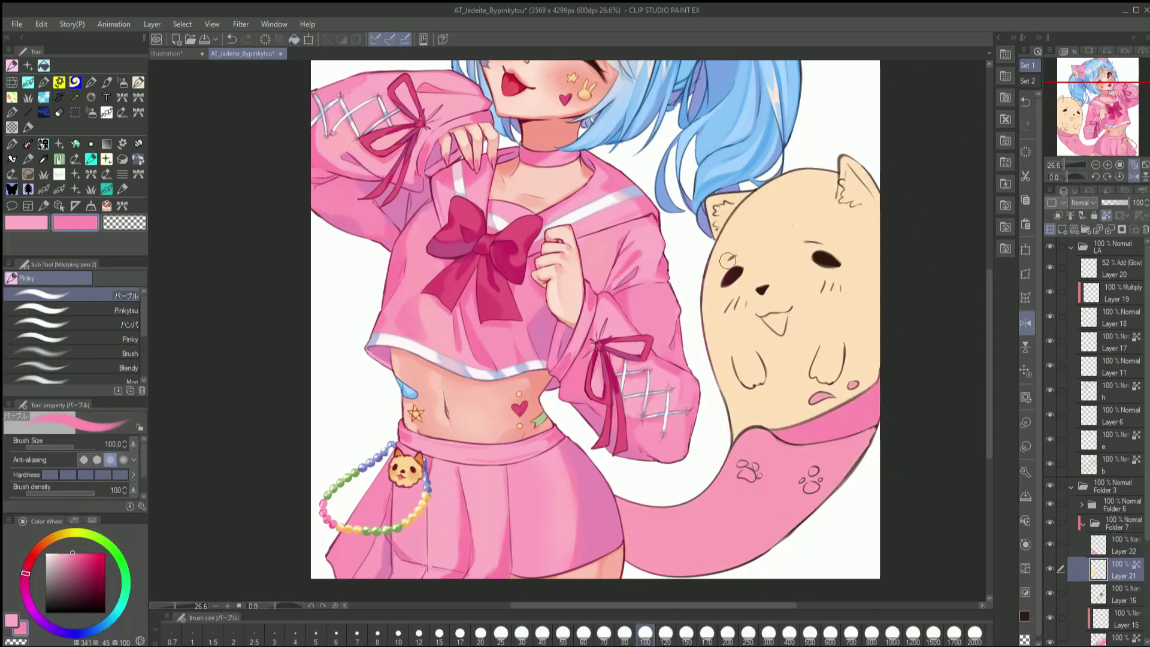
key(bracketright)
key(bracketright)
key(bracketright)
key(bracketright)
alt+click(717, 210)
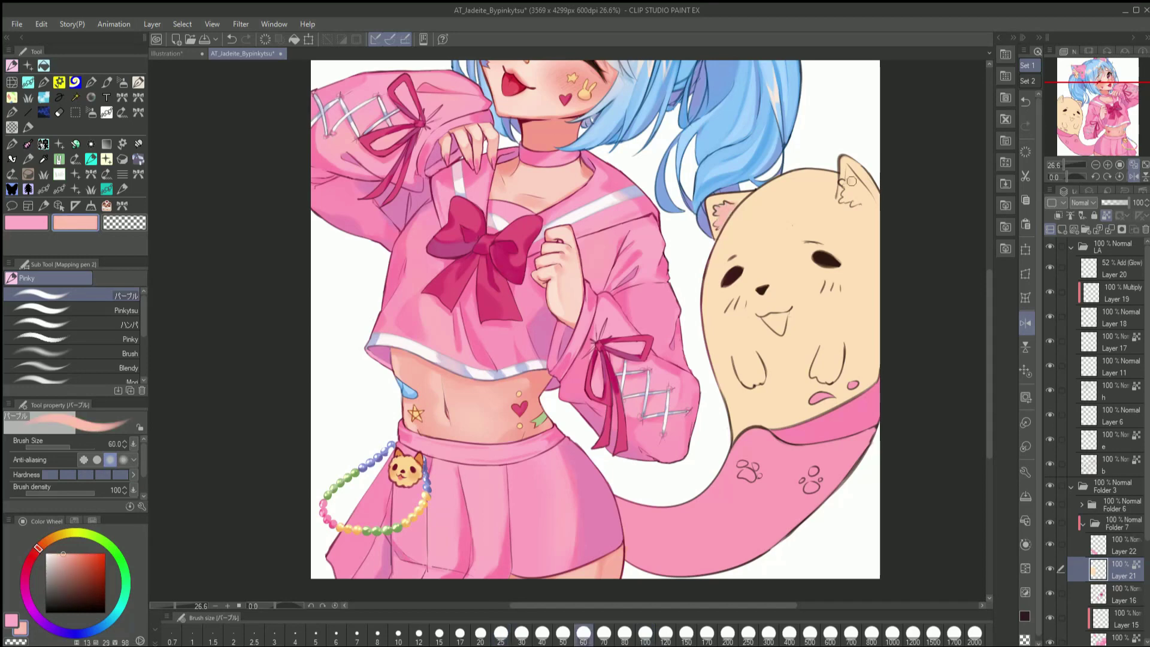
alt+click(853, 204)
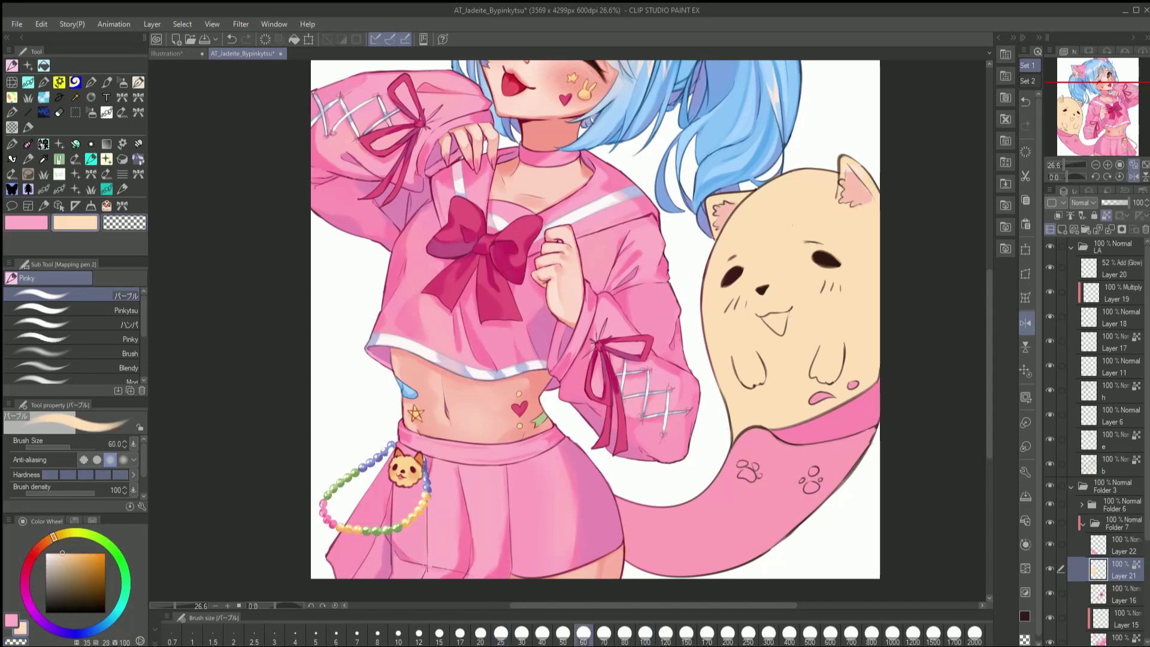
Add soft pink blush to both of the seal's cheeks and orange shading along its body edge on Layer 21
alt+click(844, 167)
click(789, 633)
drag(850, 278, 832, 294)
drag(725, 302, 734, 305)
drag(836, 296, 828, 269)
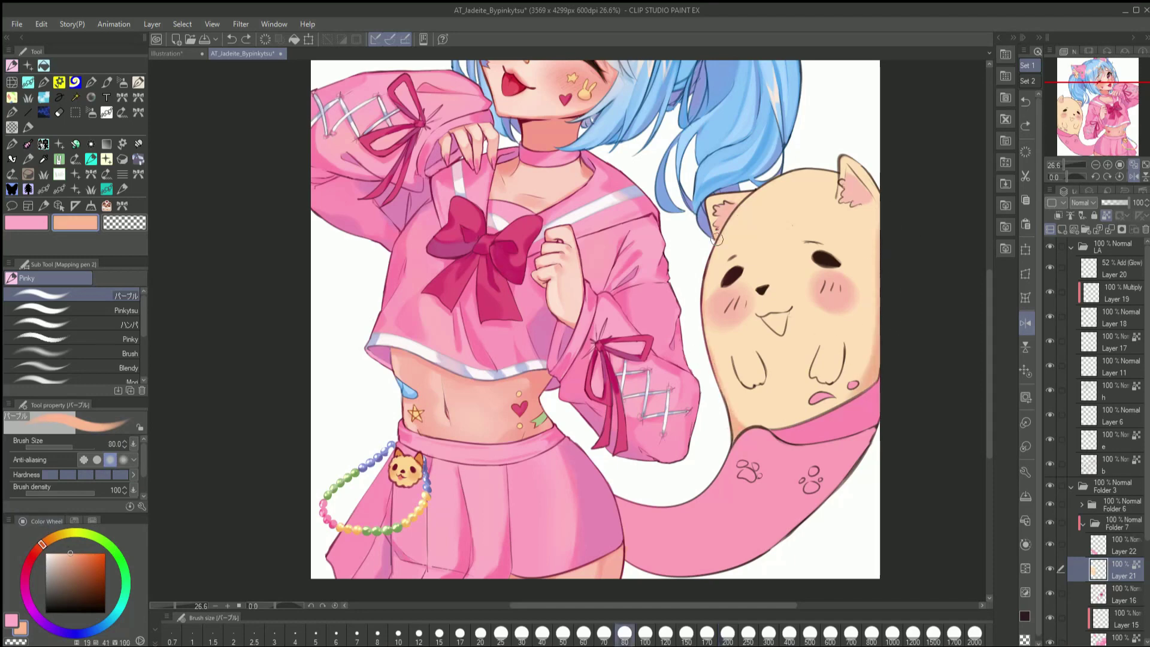
Paint the seal's open mouth on Layer 22 with the red sampled from the chest bow, at brush size 30
click(1099, 545)
alt+click(479, 252)
drag(769, 318, 779, 323)
click(522, 633)
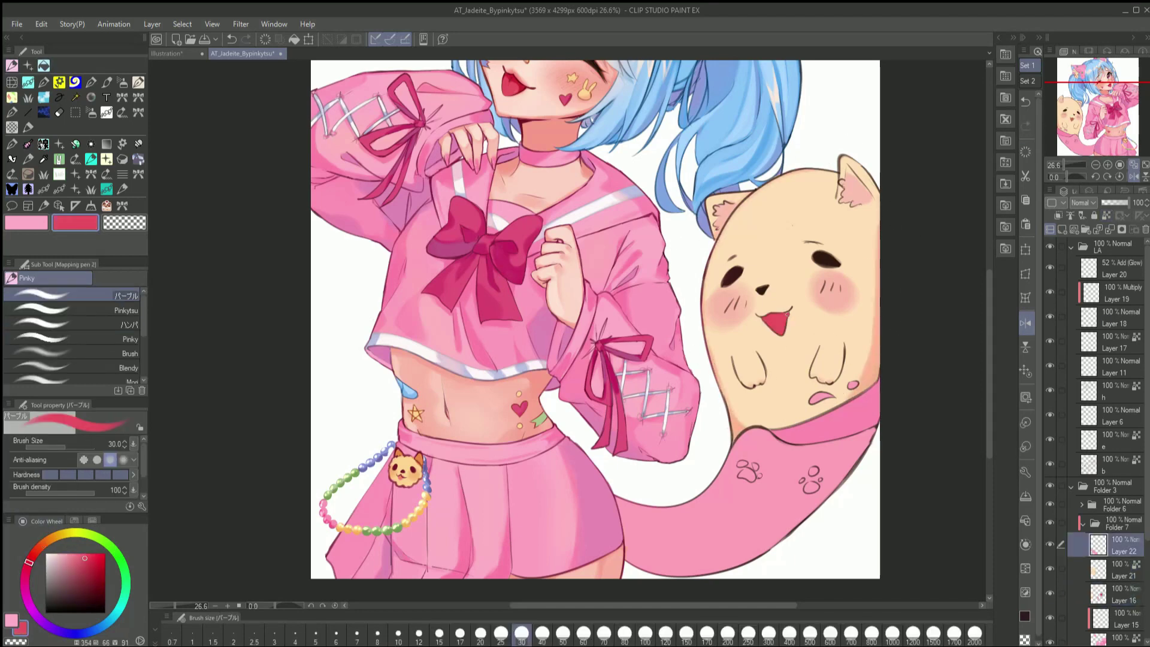
Lasso the seal's tail below the collar band and shade it with soft pink strokes at brush size 250 on Layer 22
key(m)
mouse_move(877, 426)
mouse_down()
mouse_move(659, 461)
mouse_move(877, 497)
mouse_up()
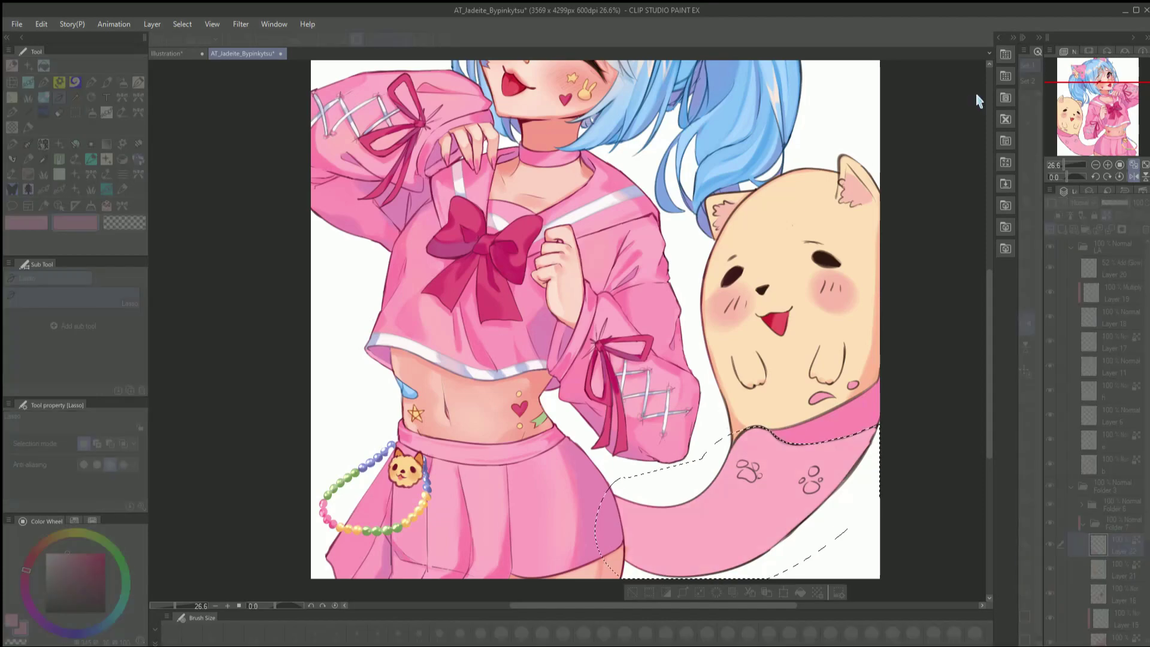
key(p)
drag(680, 469, 791, 539)
drag(737, 455, 857, 516)
drag(632, 540, 603, 426)
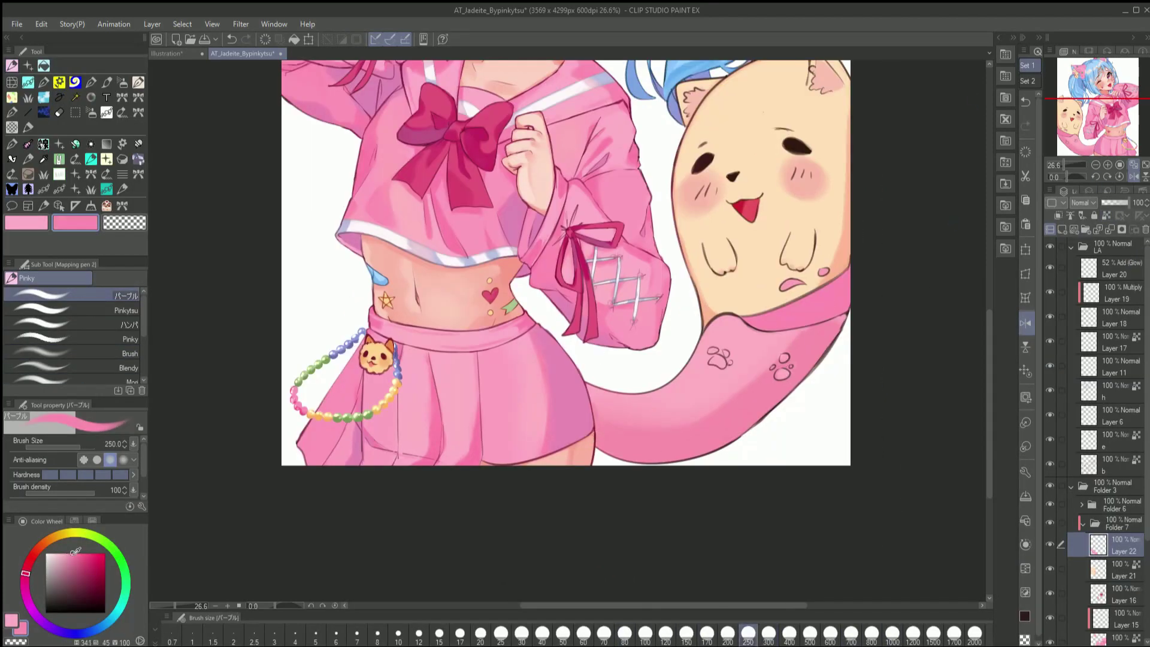
Draw a yellow loop hanging by the bead strand on Layer 23 at brush size 30 and move the layer below Layer 18
scroll(869, 276, up, 5)
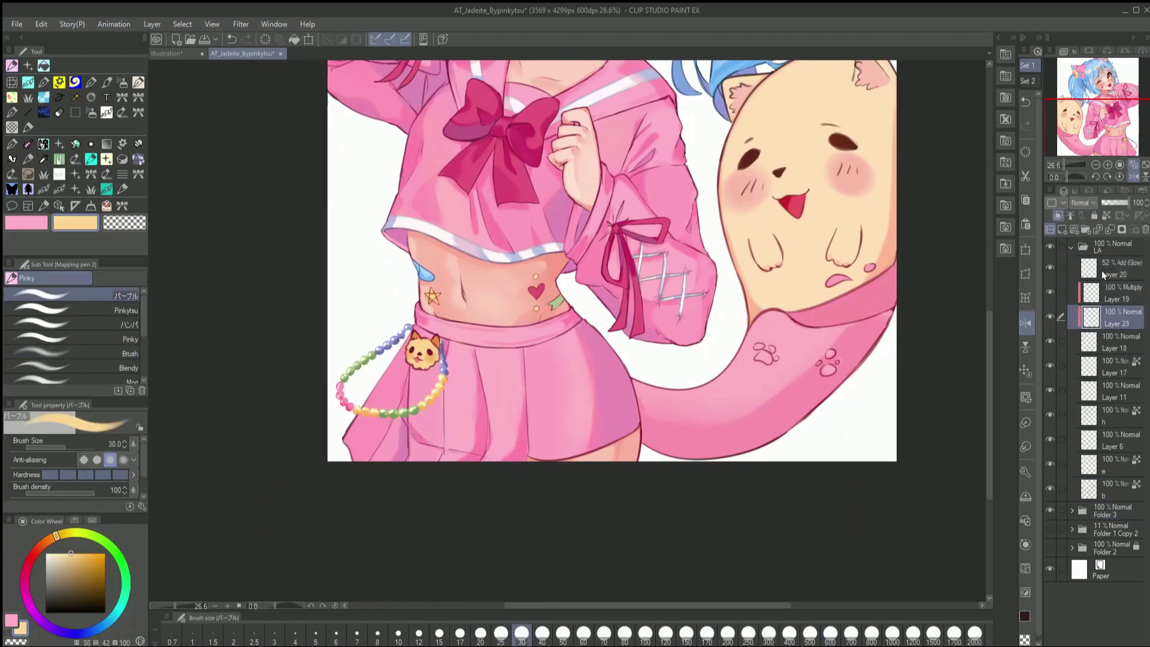
drag(443, 359, 377, 440)
key(ctrl+[)
key(ctrl+[)
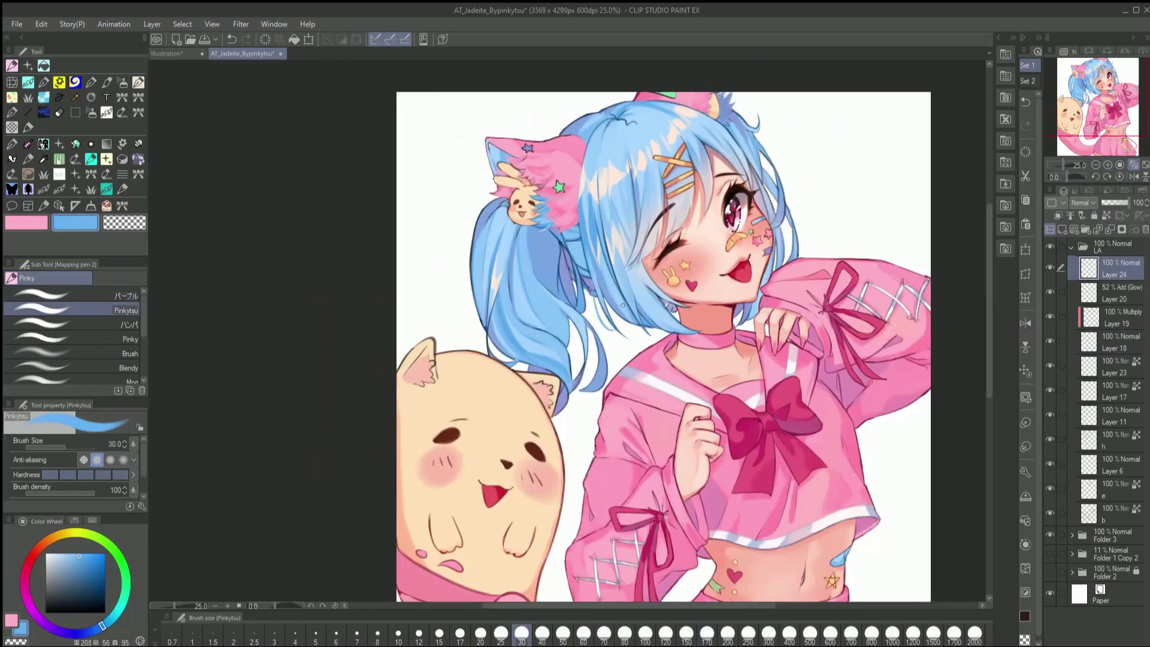
Paint loose blue hair strands around the ponytail and face on Layer 24 with the Pinkytsu brush, using blues sampled from the hair
drag(483, 257, 464, 324)
alt+click(572, 361)
alt+click(756, 148)
drag(764, 191, 808, 262)
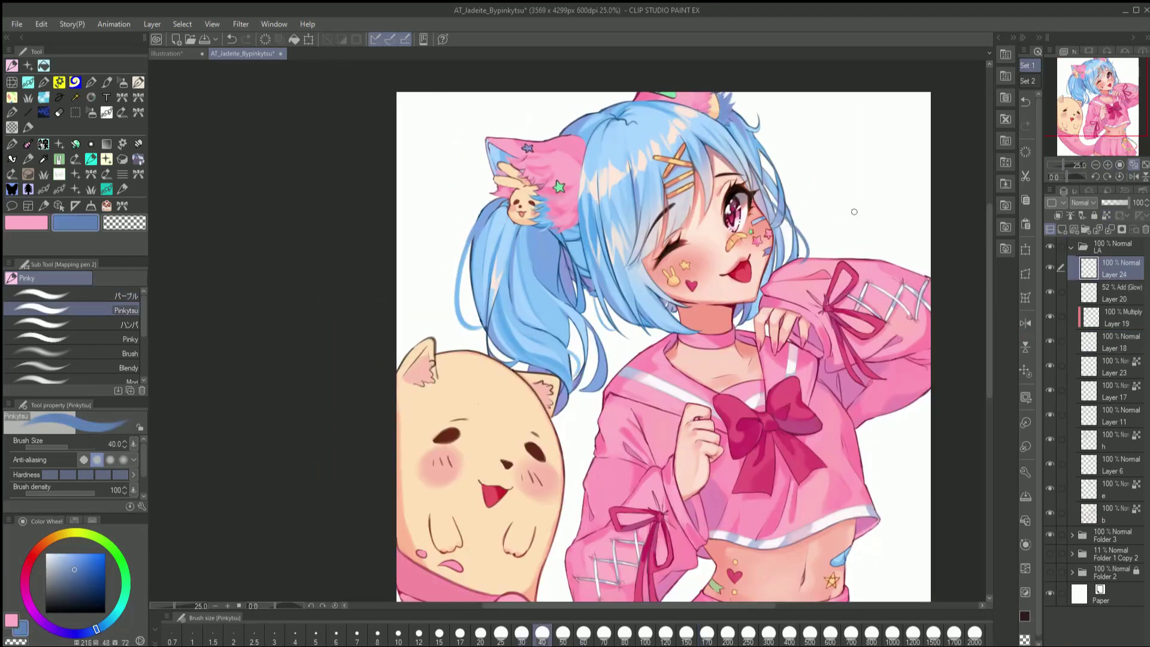
alt+click(802, 223)
alt+click(579, 178)
key(h)
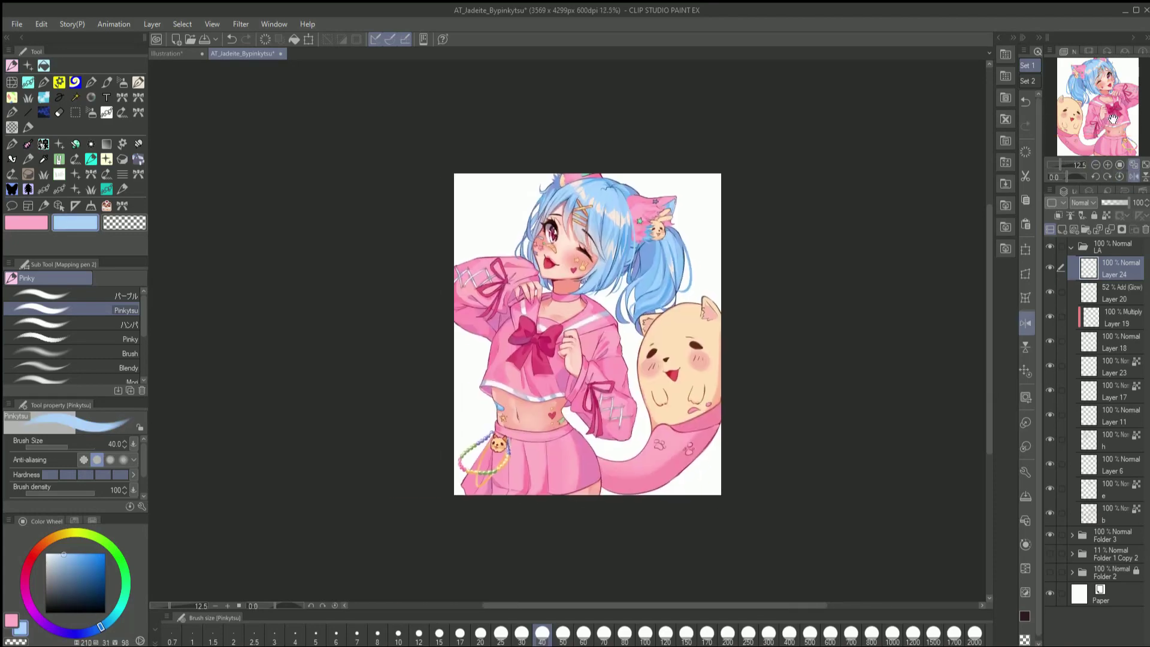
Select the Add (Glow) Layer 20 and choose the スノークロス+1 sparkle brush at size 1000
click(1115, 291)
click(28, 65)
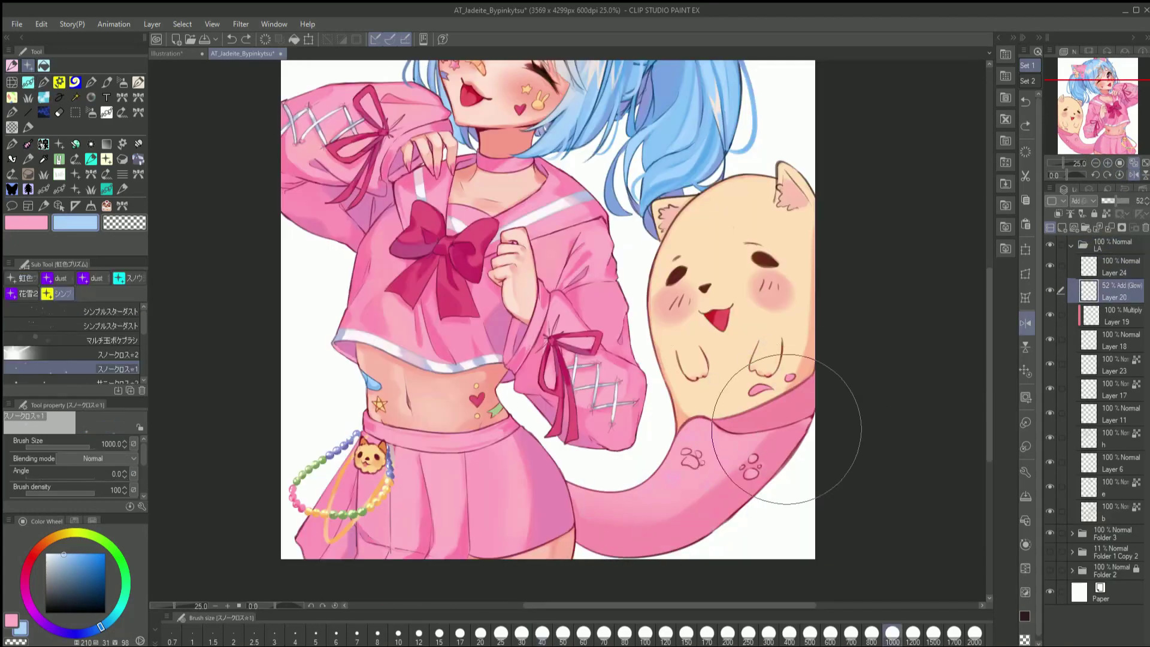
key(h)
key(ctrl+minus)
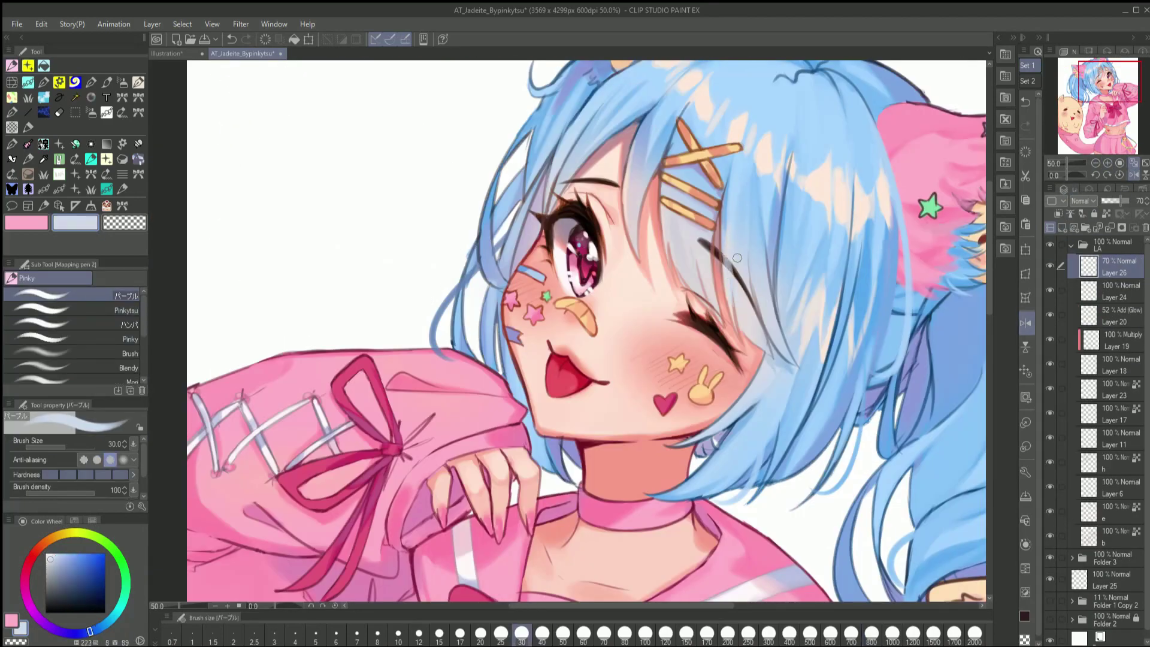
Fade the brow line above the winking eye under the bangs, using pale hair colour at brush size 30 on Layer 26
alt+click(555, 193)
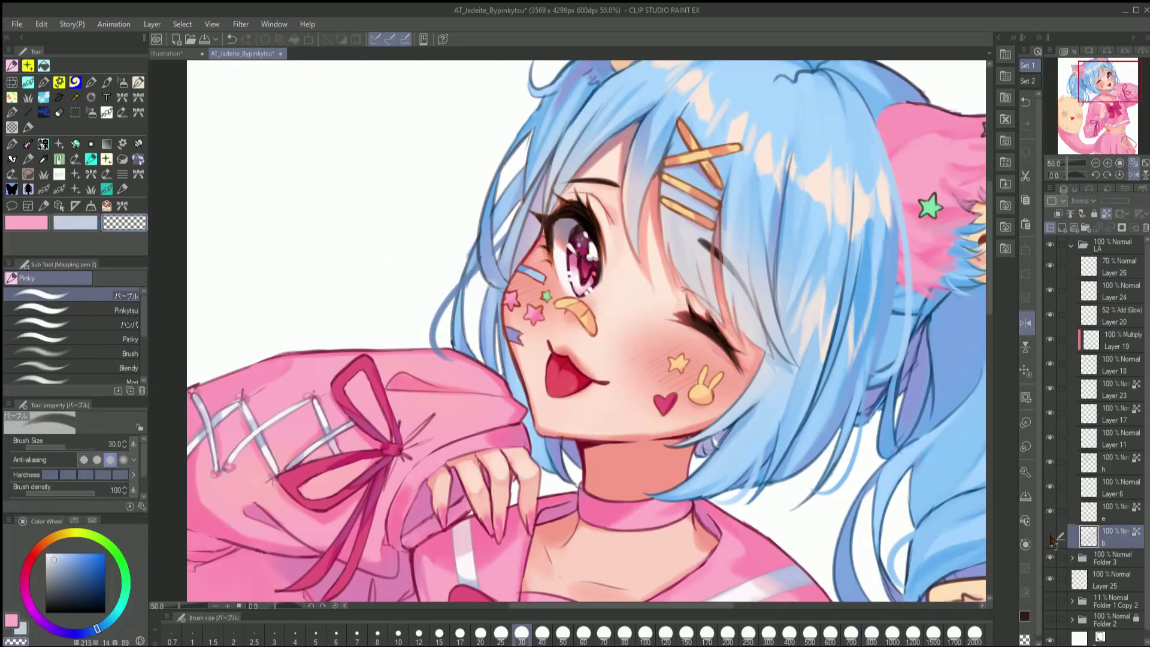
alt+click(555, 176)
drag(1073, 163, 1065, 167)
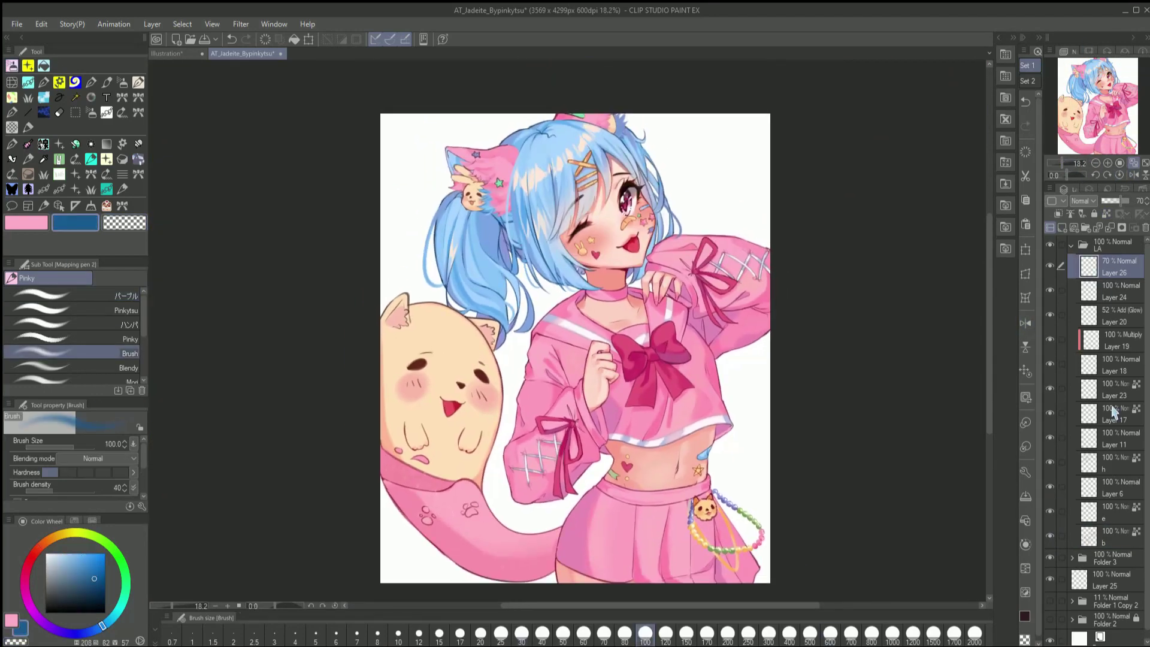
Select line art layer h with the dark blue Brush at size 100
click(1114, 462)
scroll(1081, 132, up, 3)
scroll(1081, 132, down, 4)
drag(1083, 125, 1081, 132)
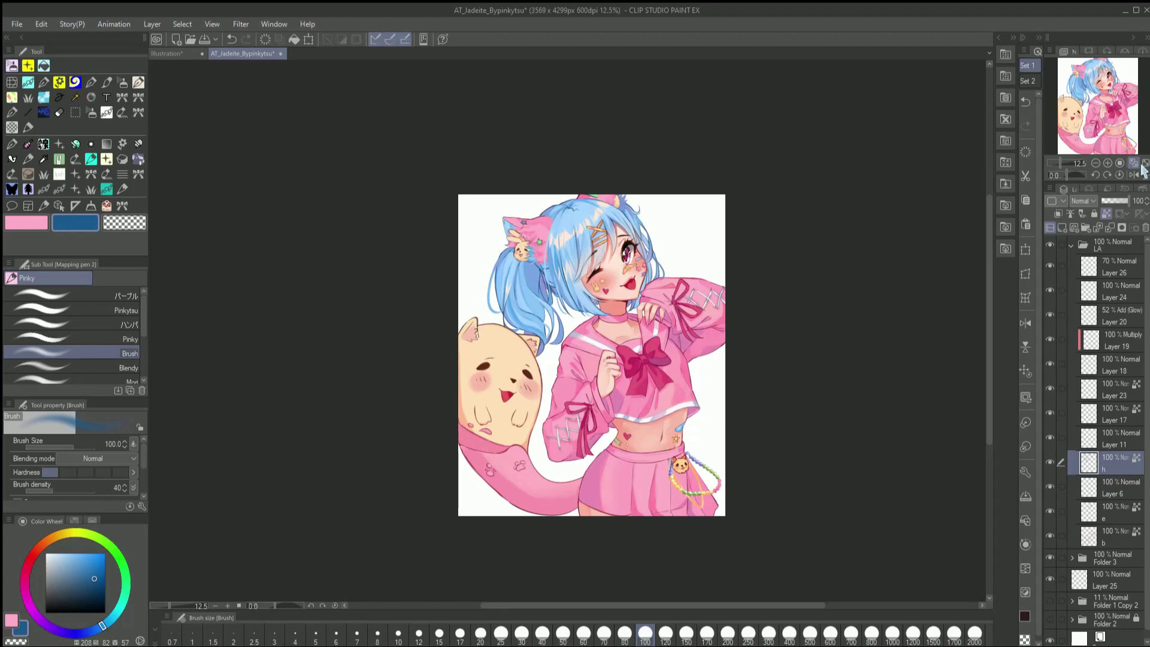